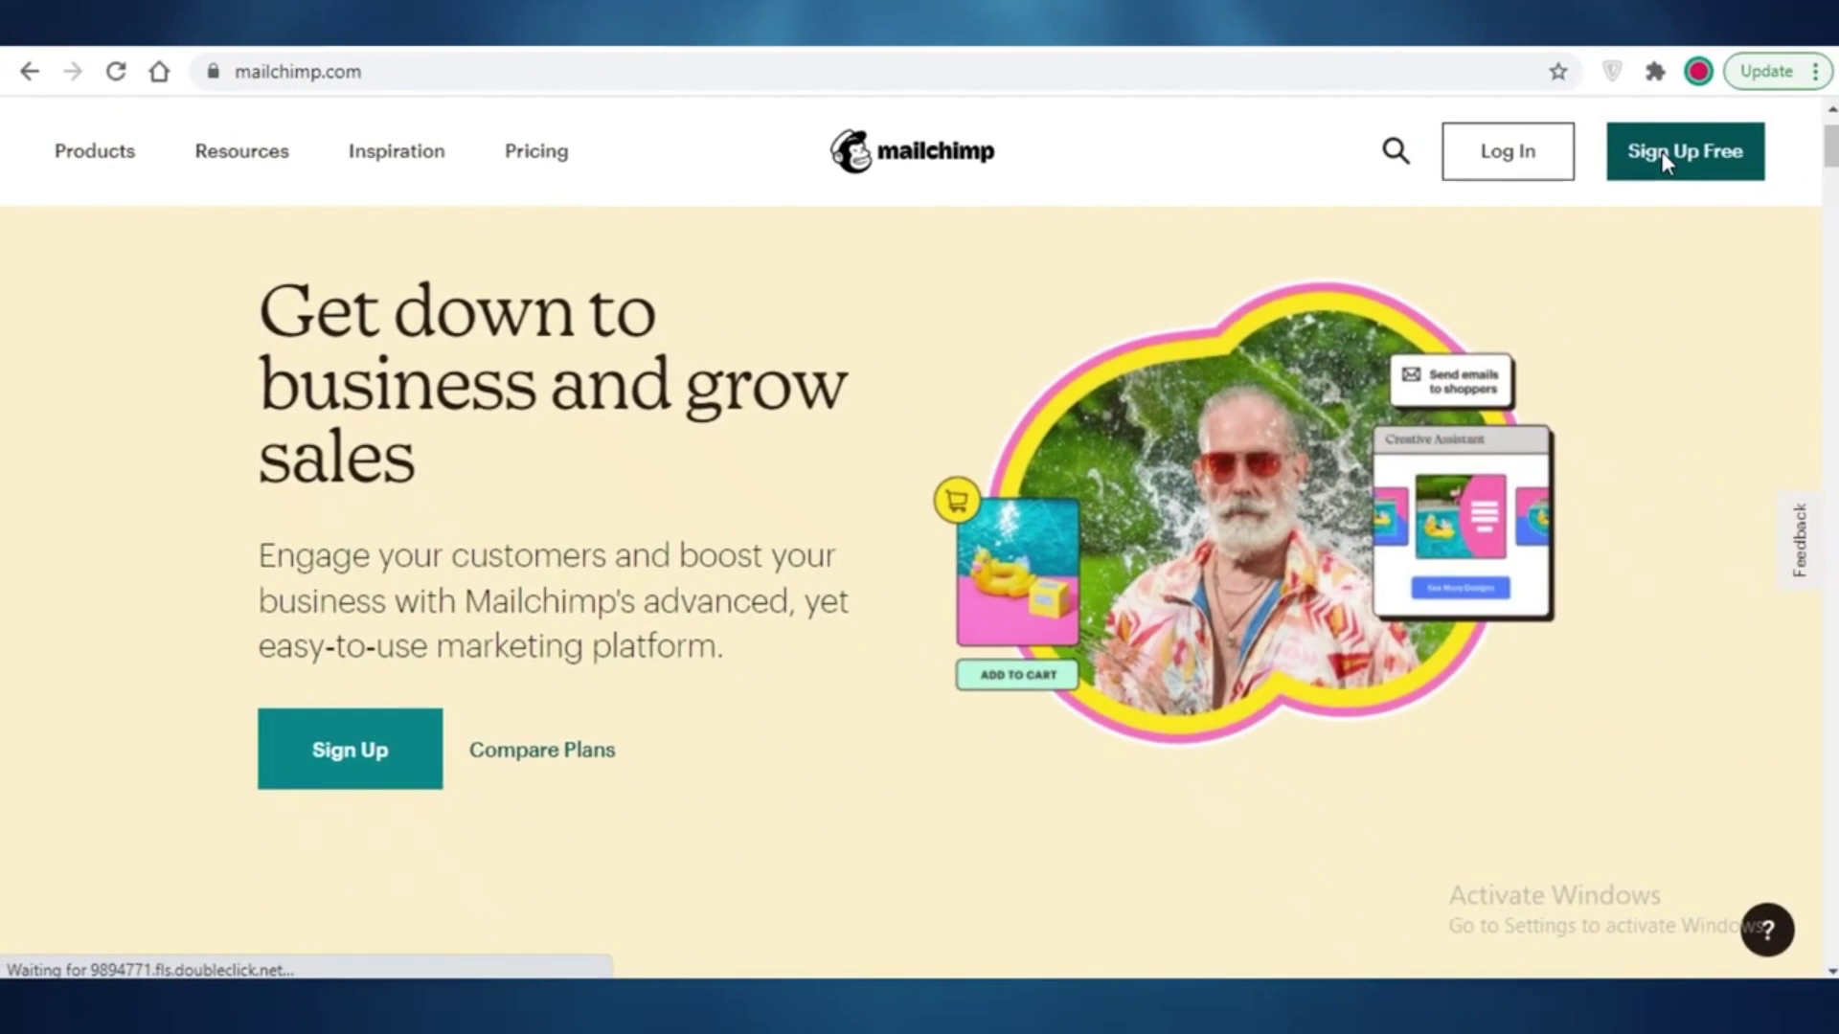
Step: Start the free account sign-up on the Mailchimp homepage
click(1662, 151)
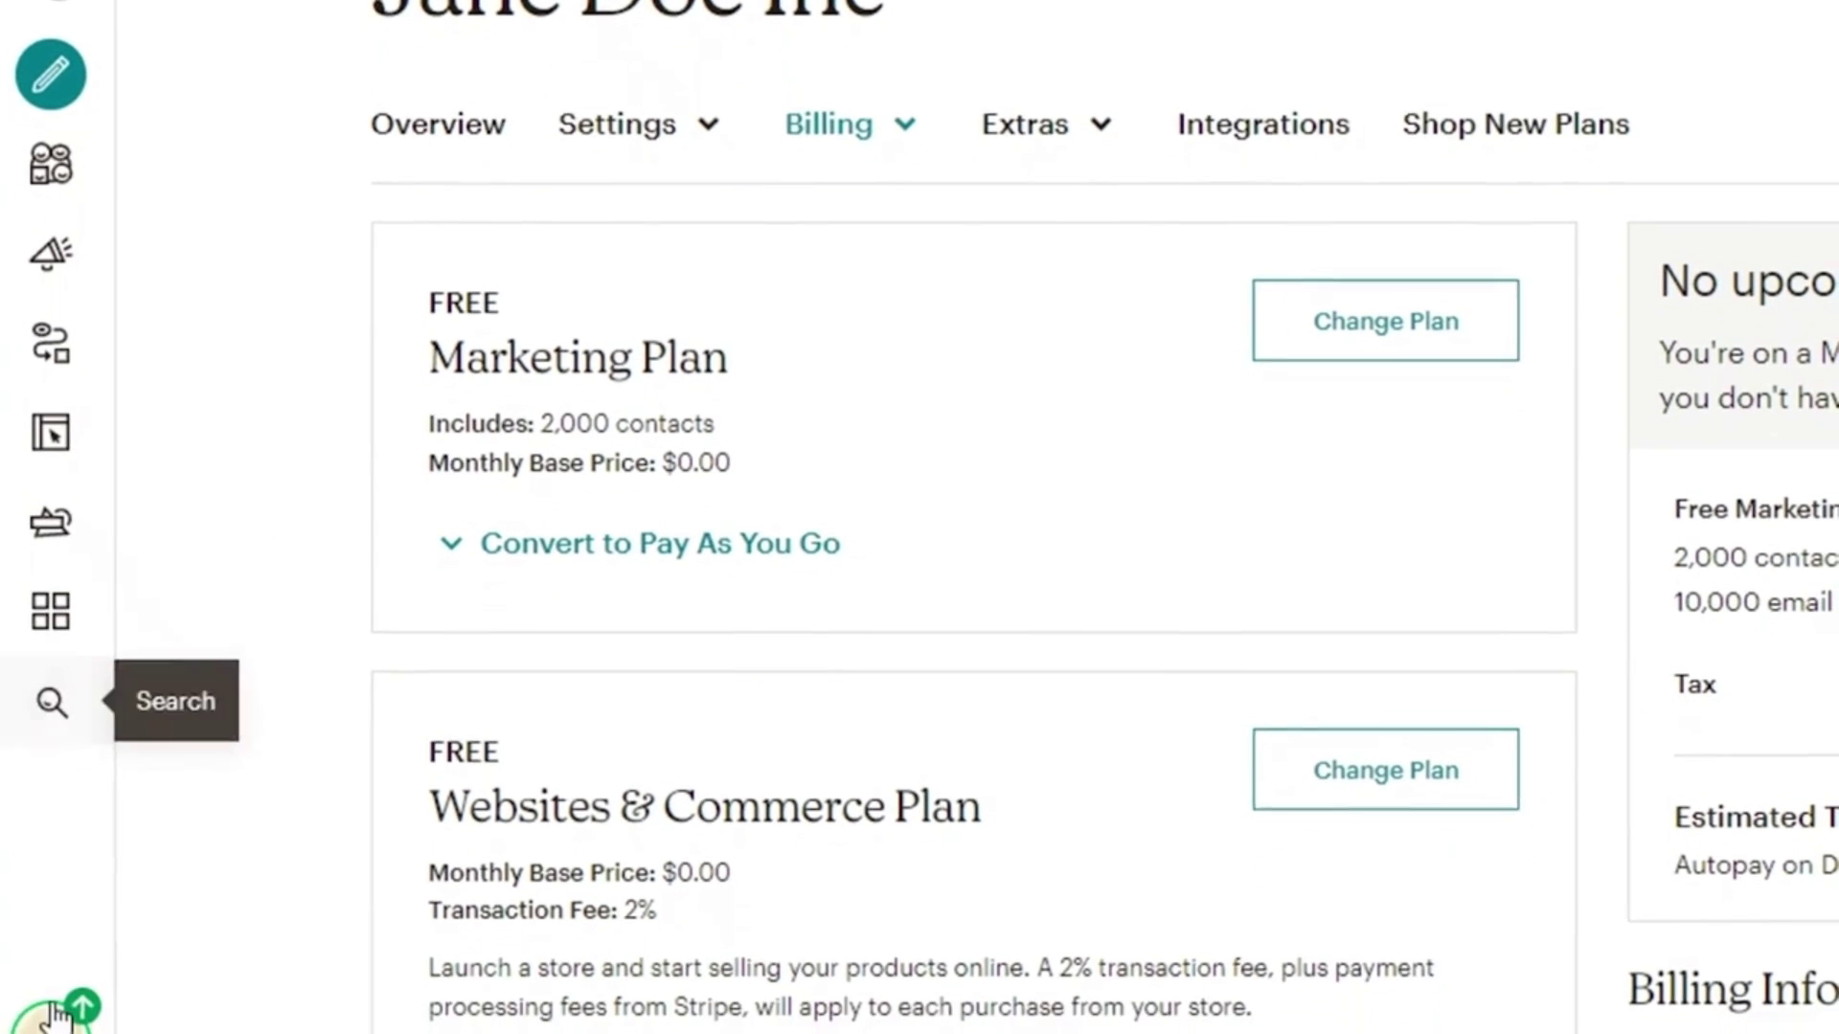
Step: Check the options offered in the account profile menu, and close it again
click(49, 1023)
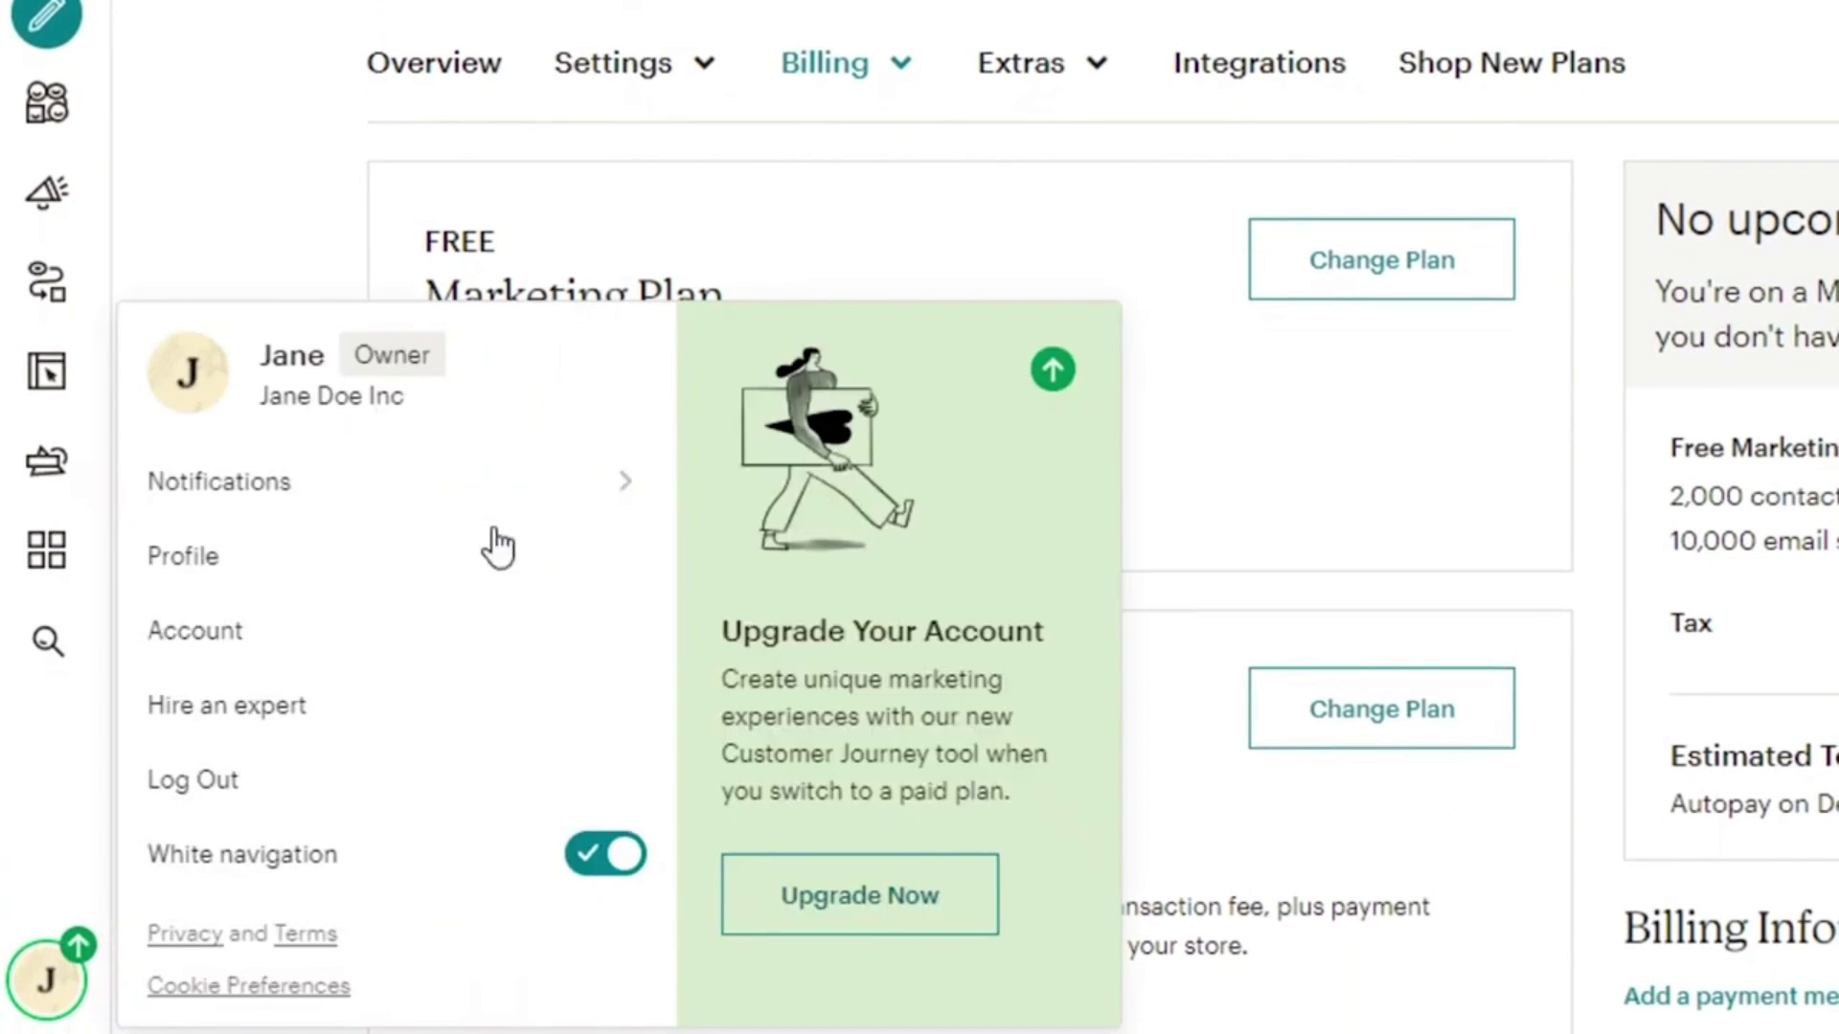
click(46, 981)
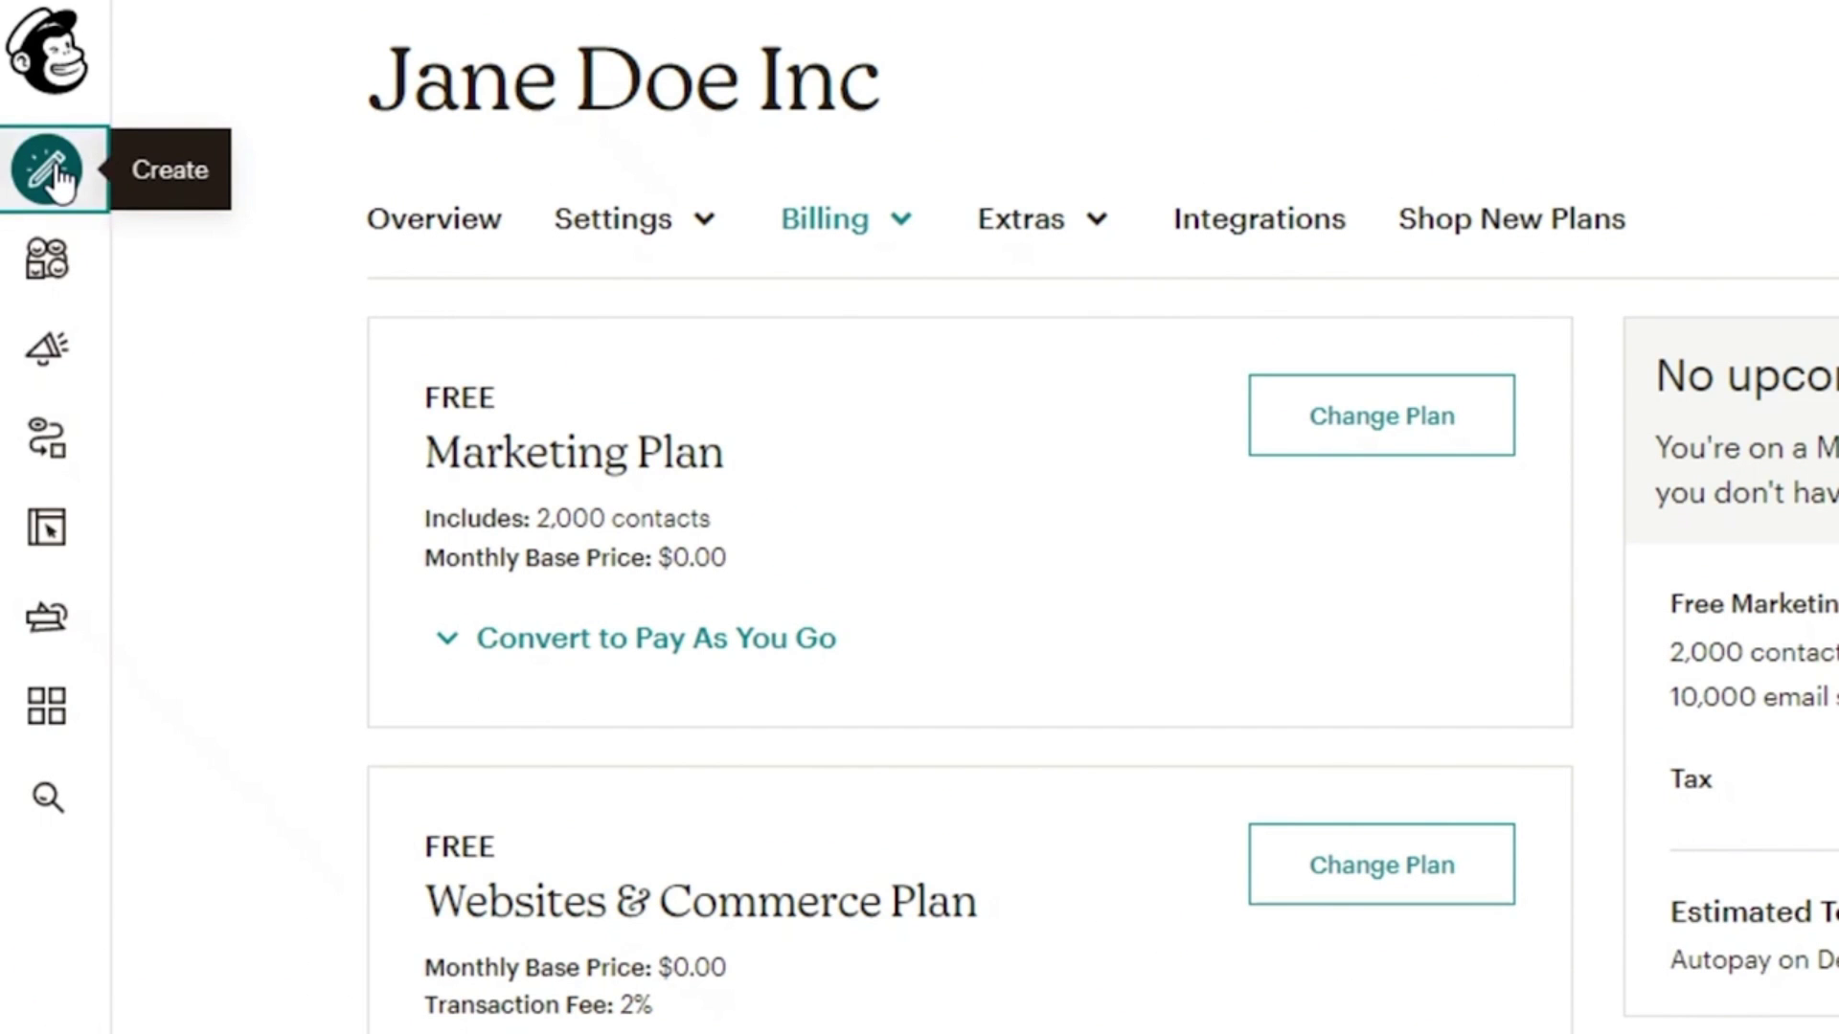
Step: Start creating a new email template from the Email creation options
click(55, 175)
scroll(1446, 562, down, 2)
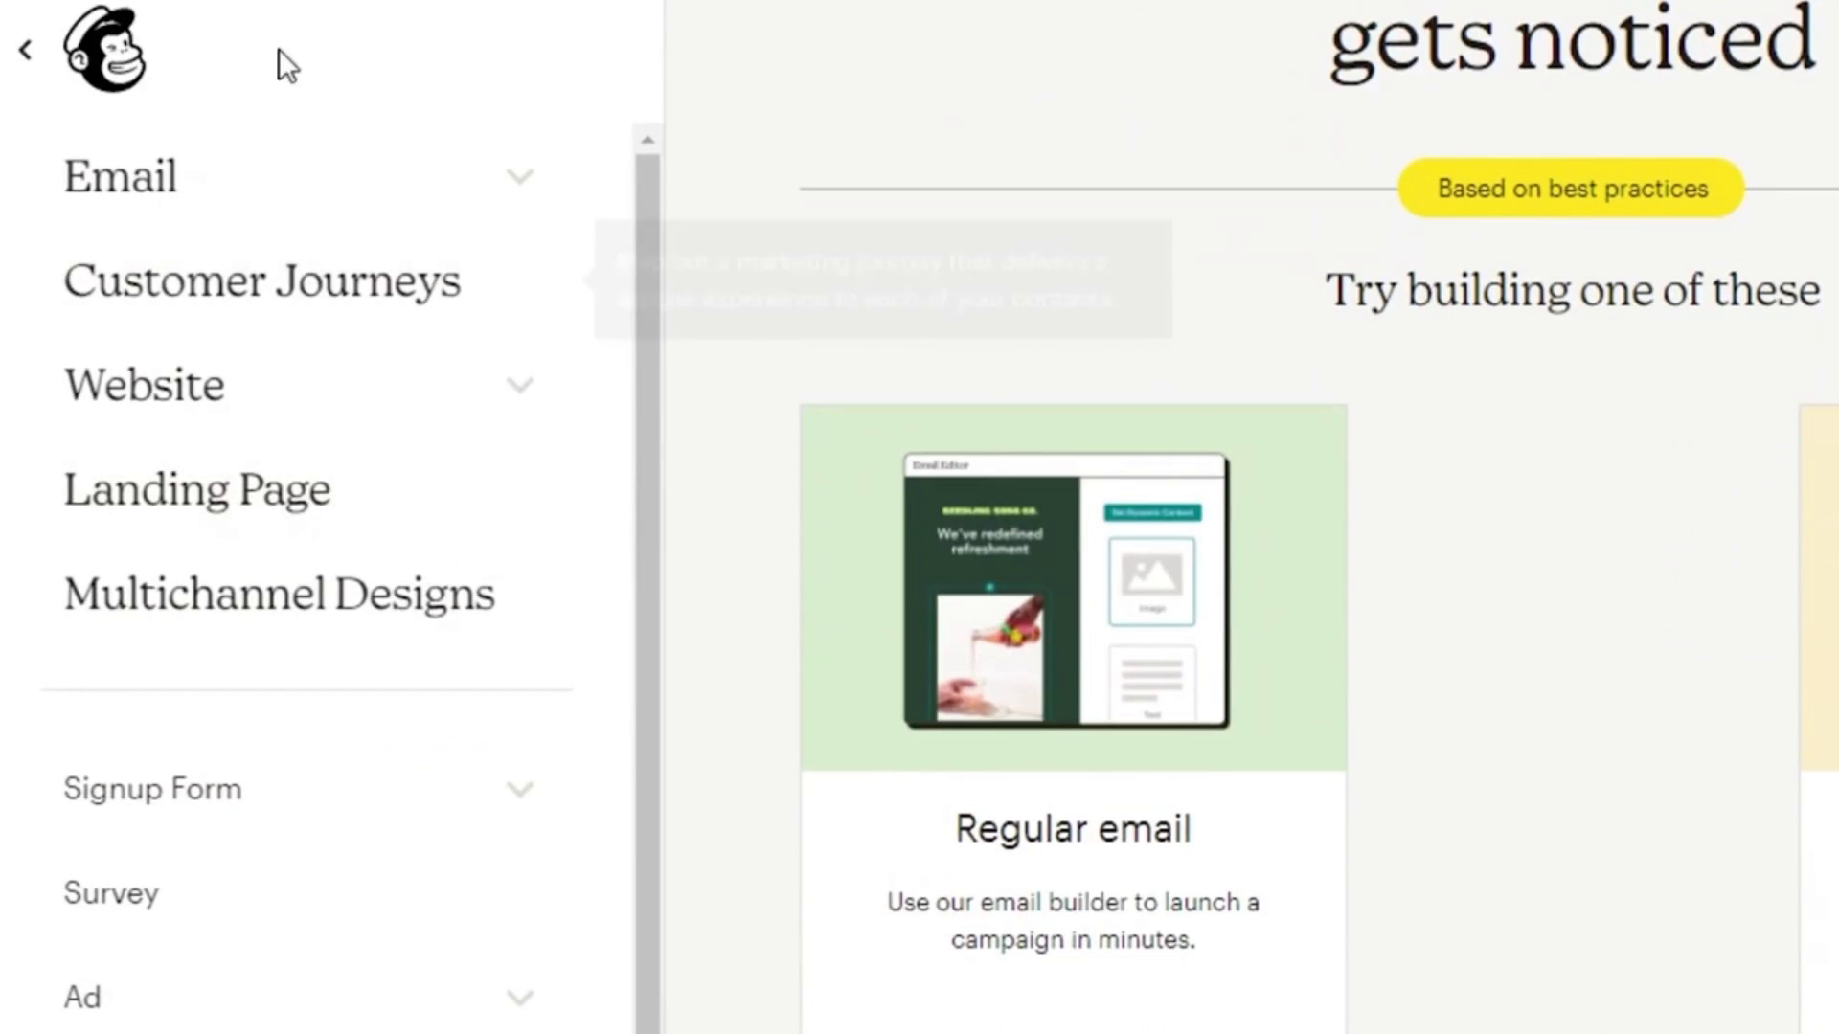
scroll(1137, 571, down, 6)
scroll(973, 460, up, 6)
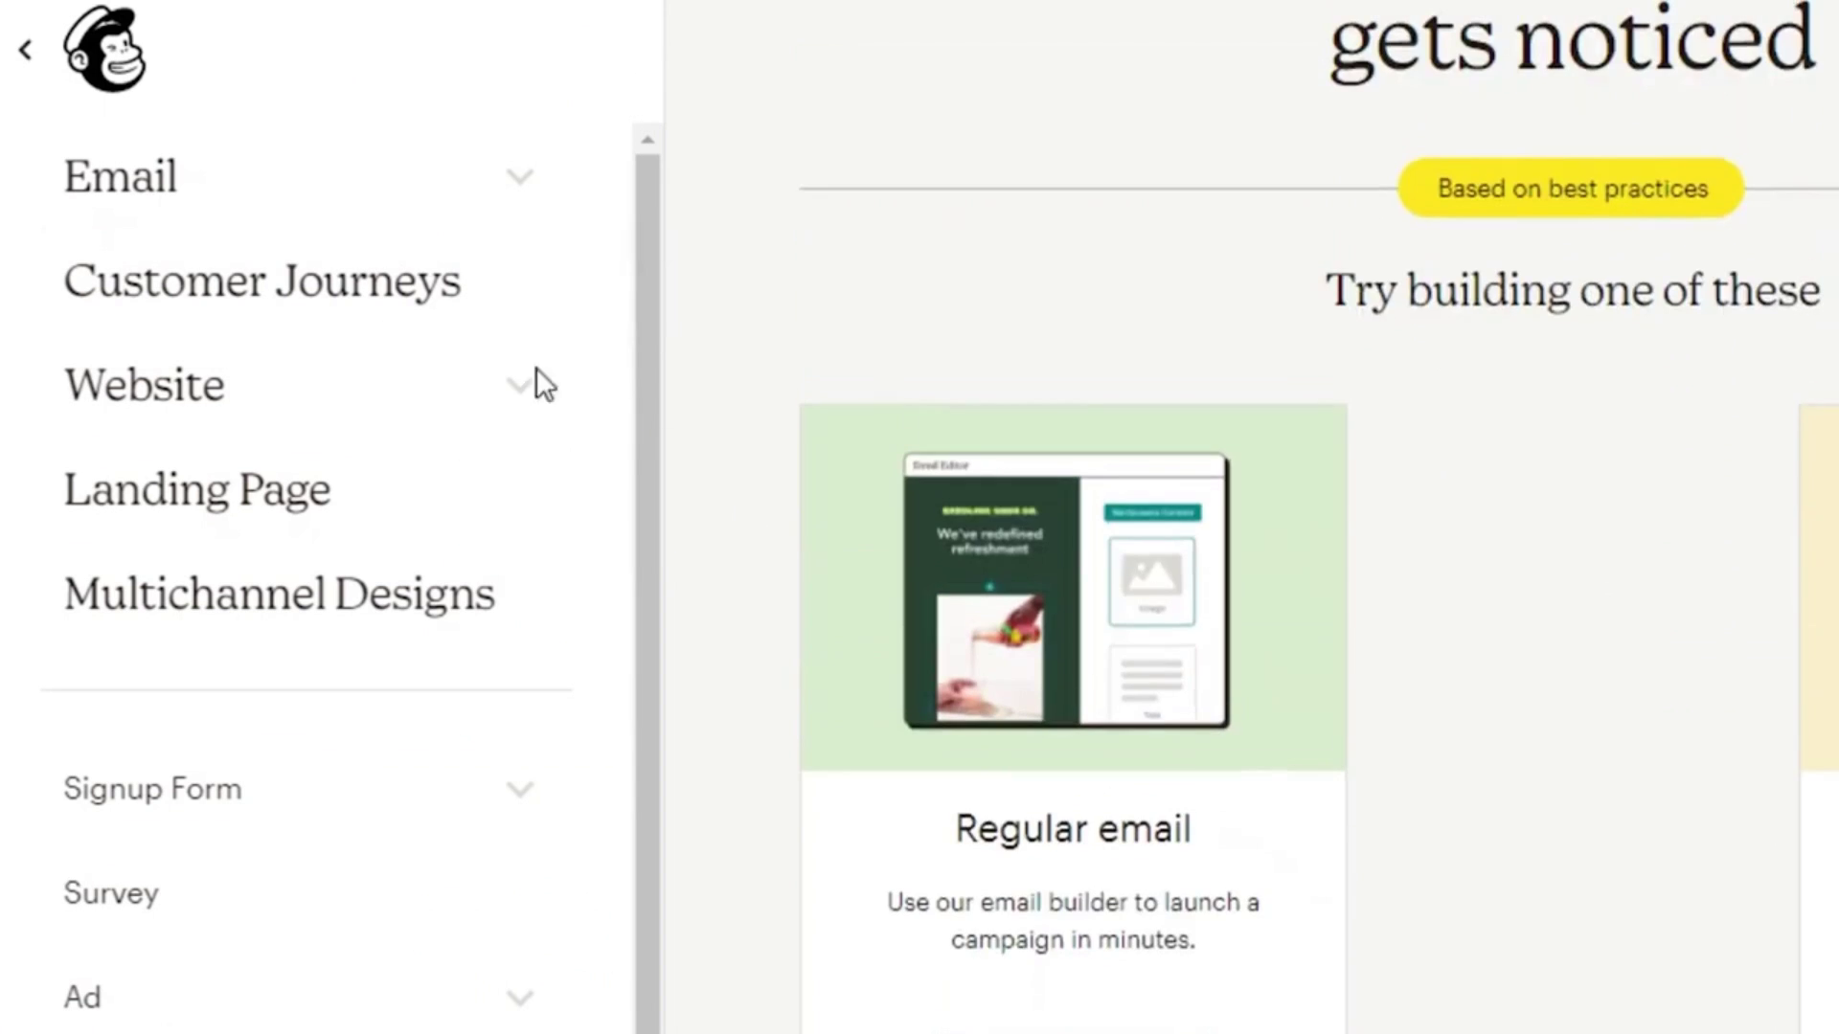
click(534, 173)
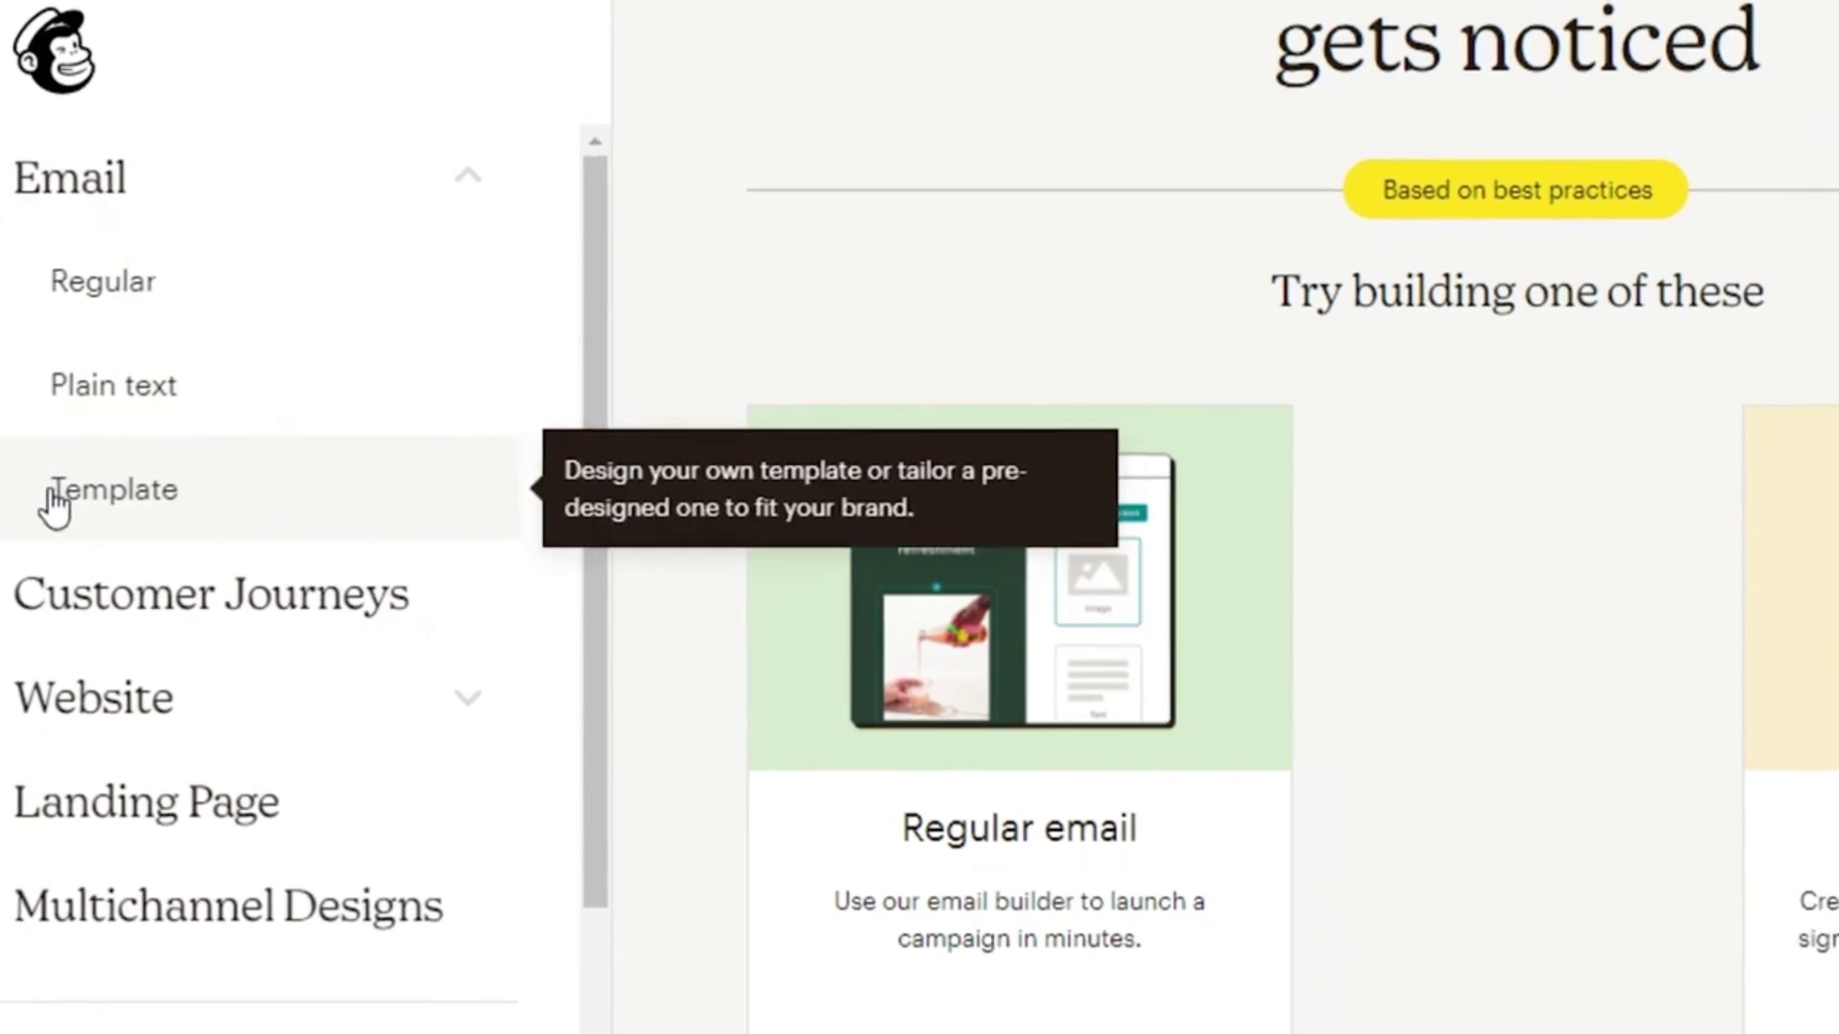
click(103, 503)
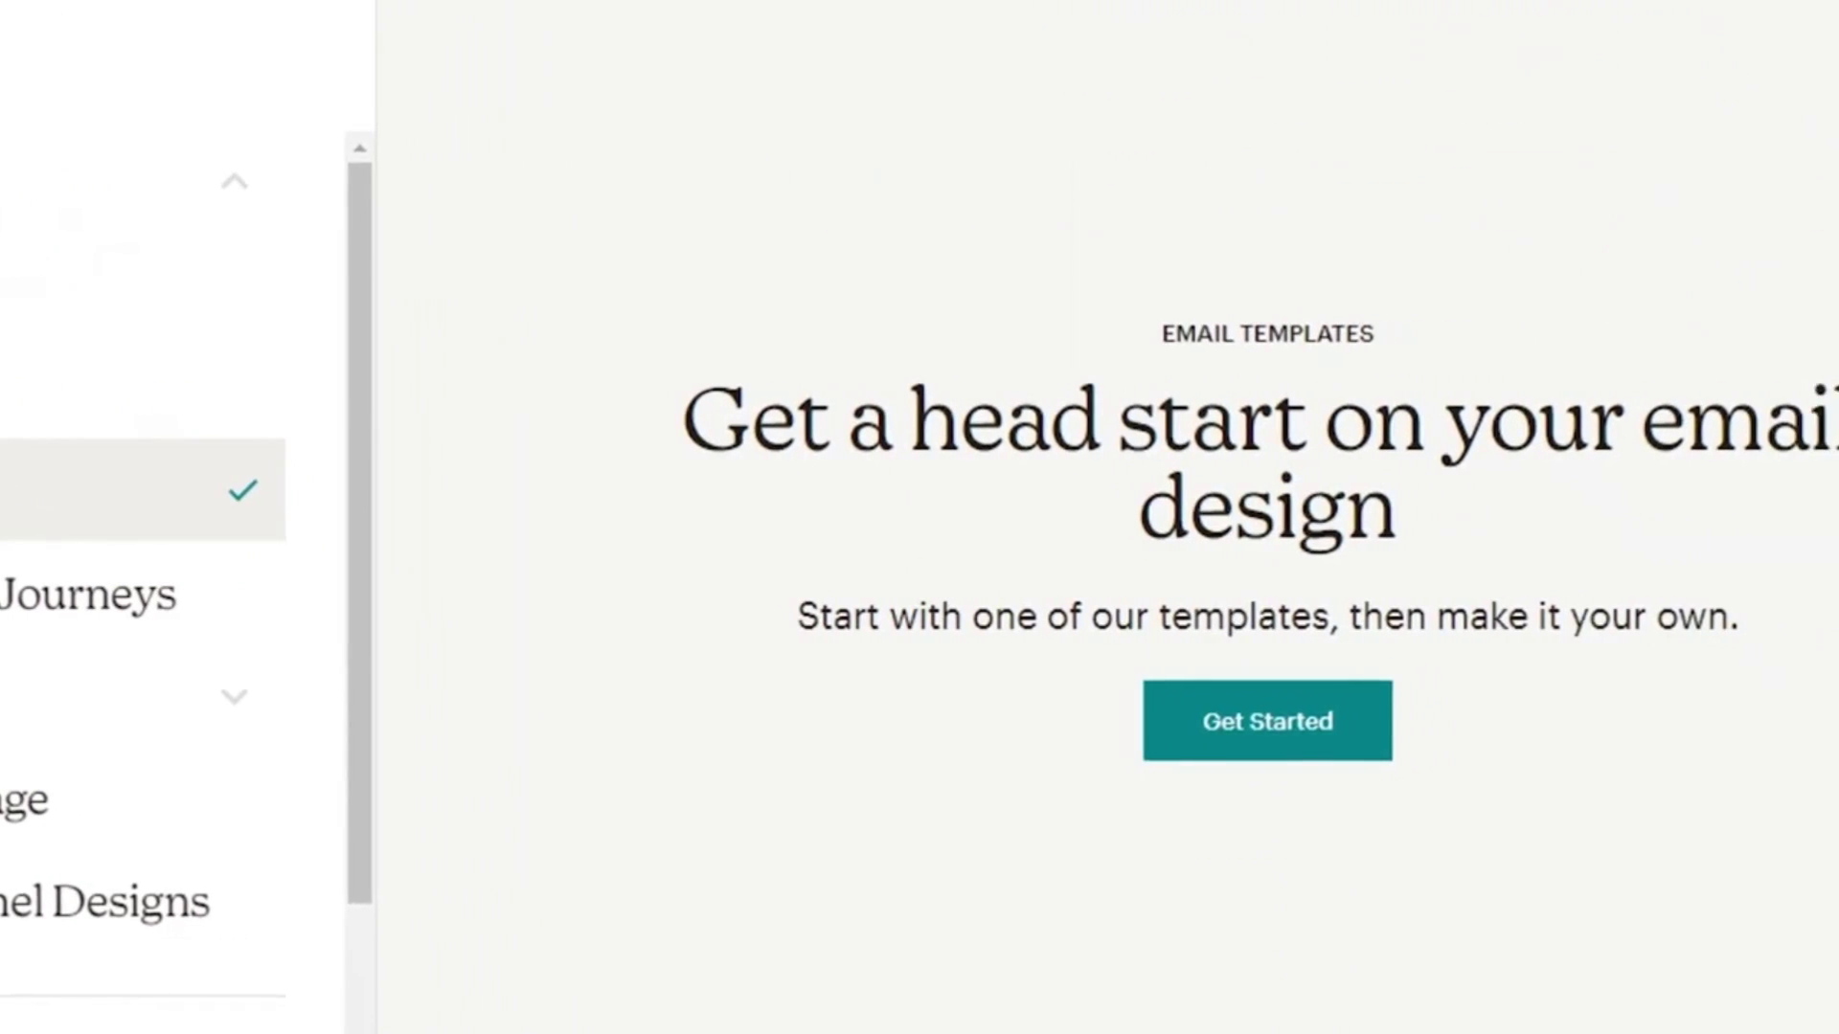
scroll(1134, 575, down, 3)
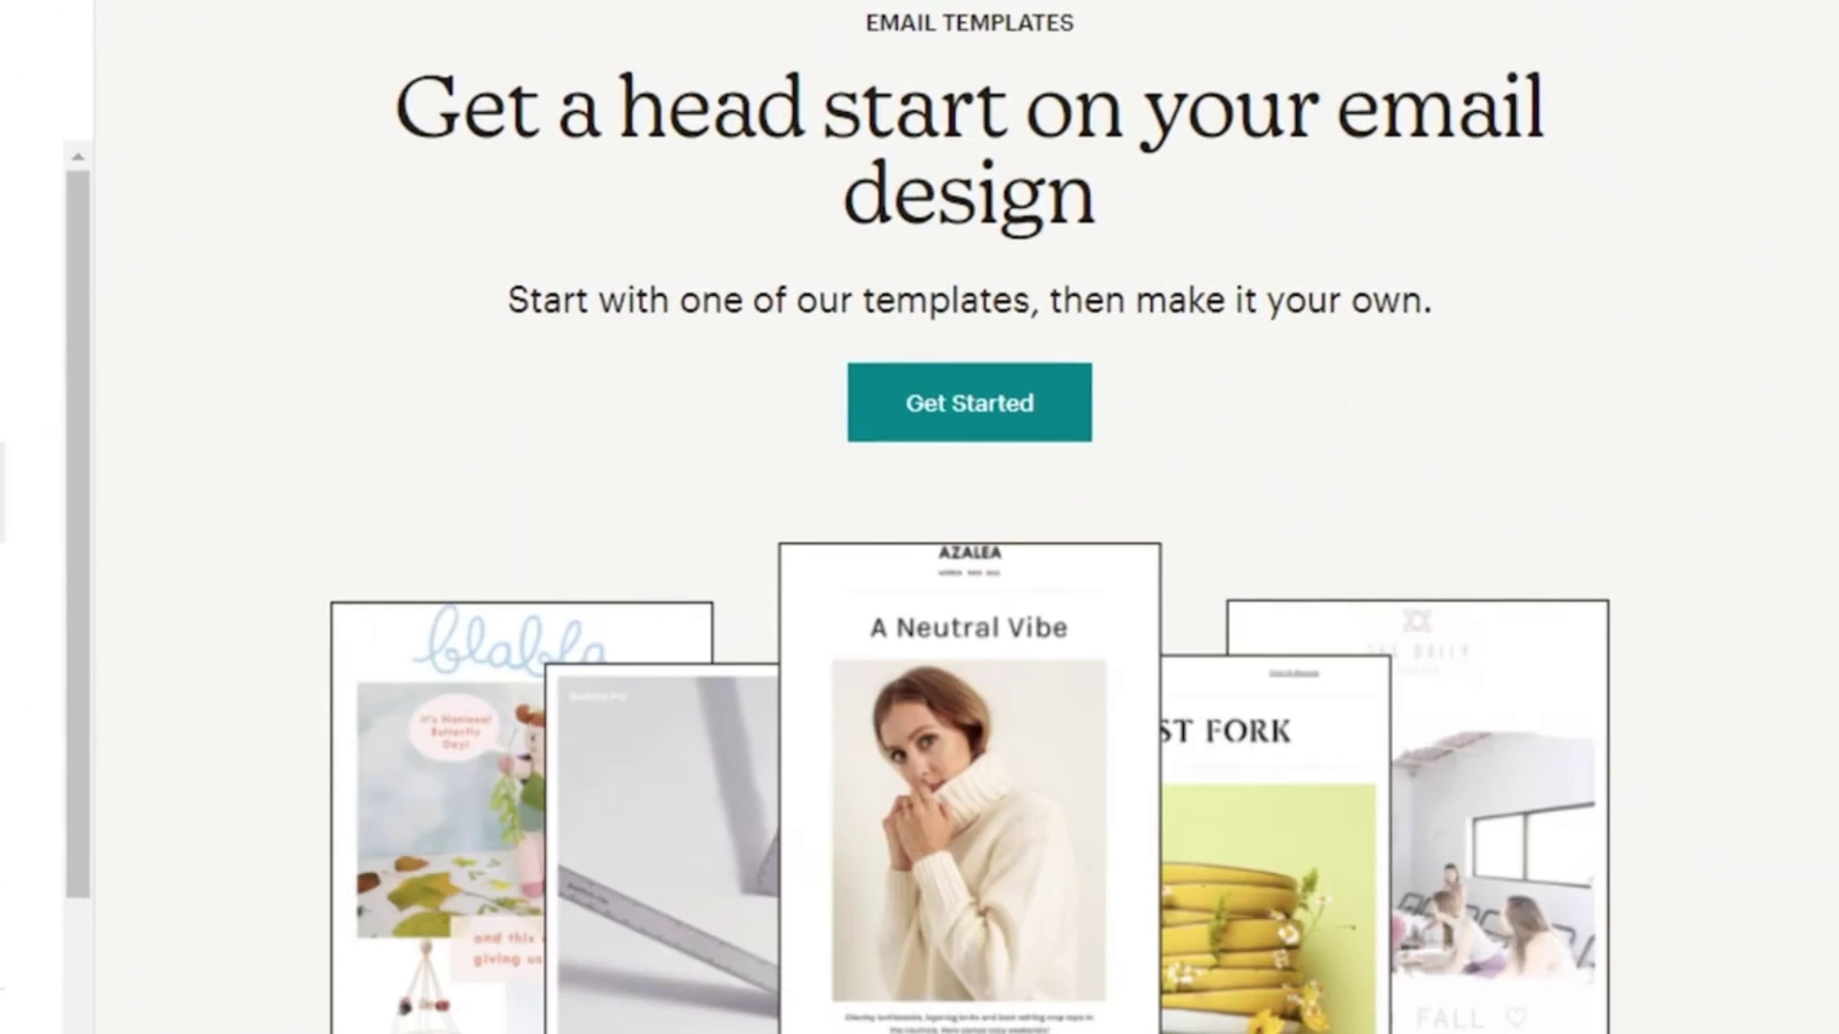
click(1027, 395)
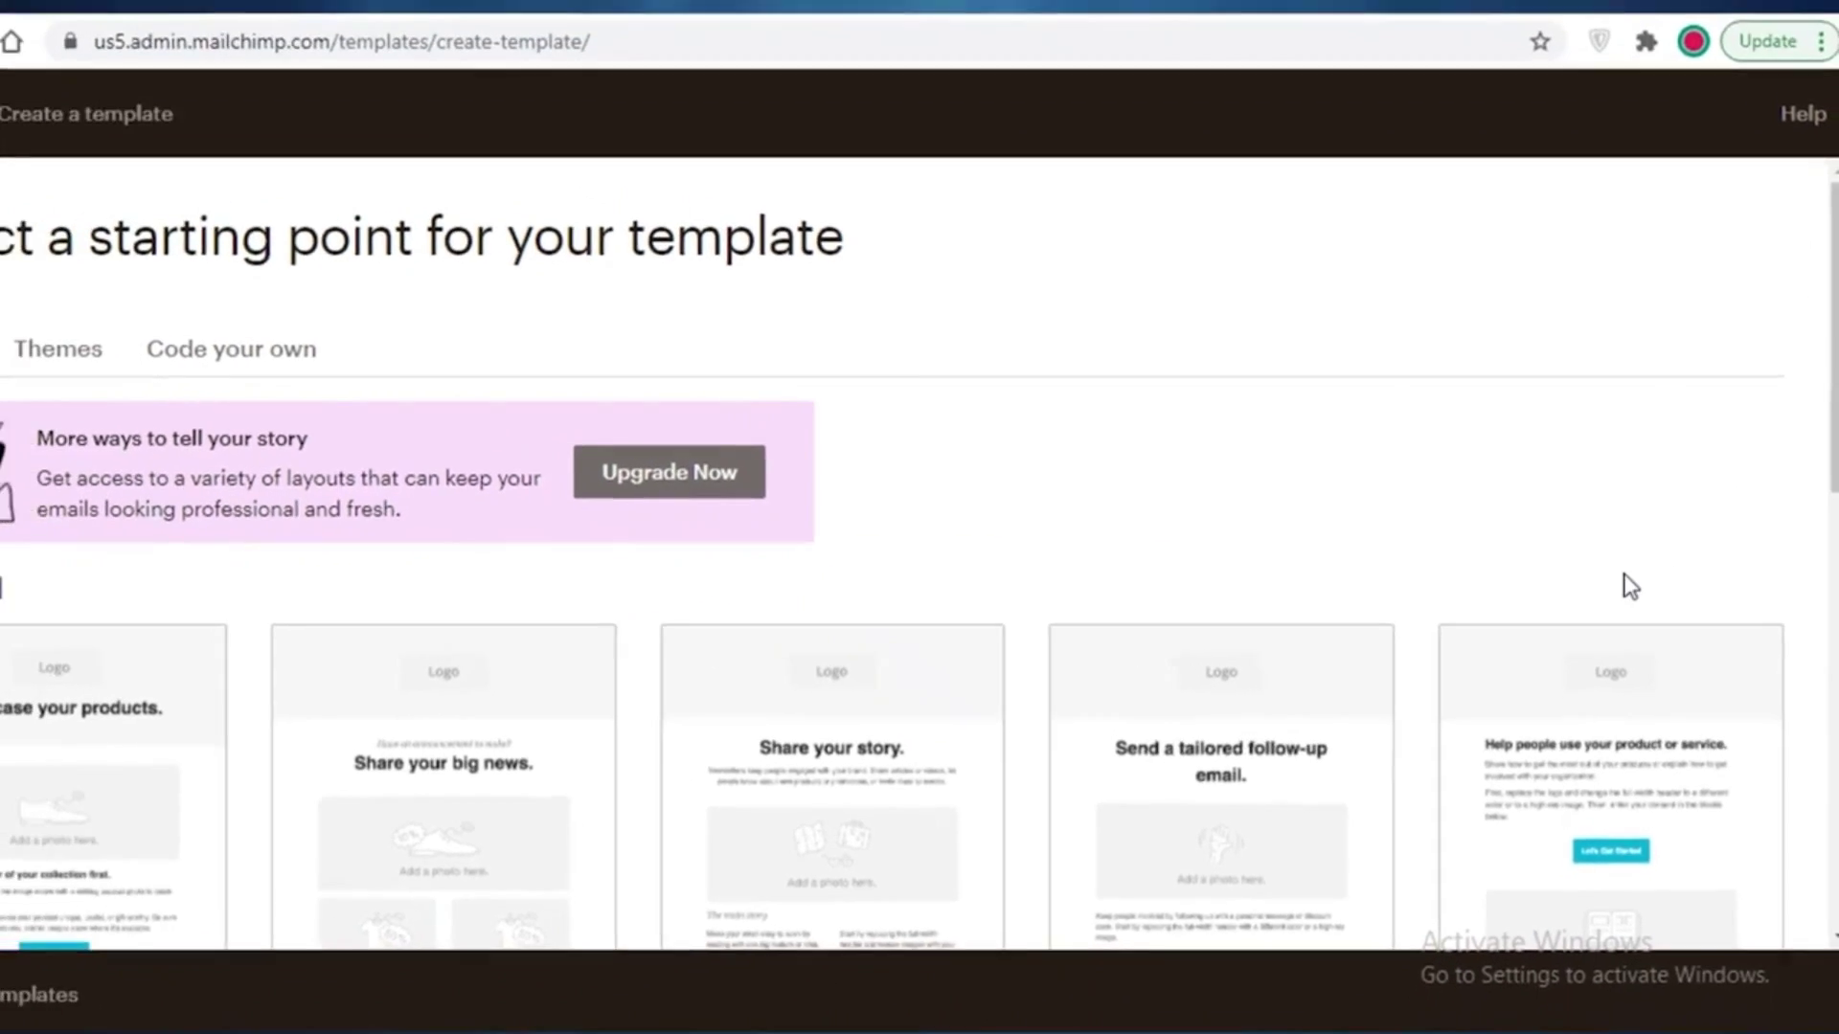
Step: Review the Layouts, Themes and Code your own starting points for the template
scroll(1625, 575, down, 2)
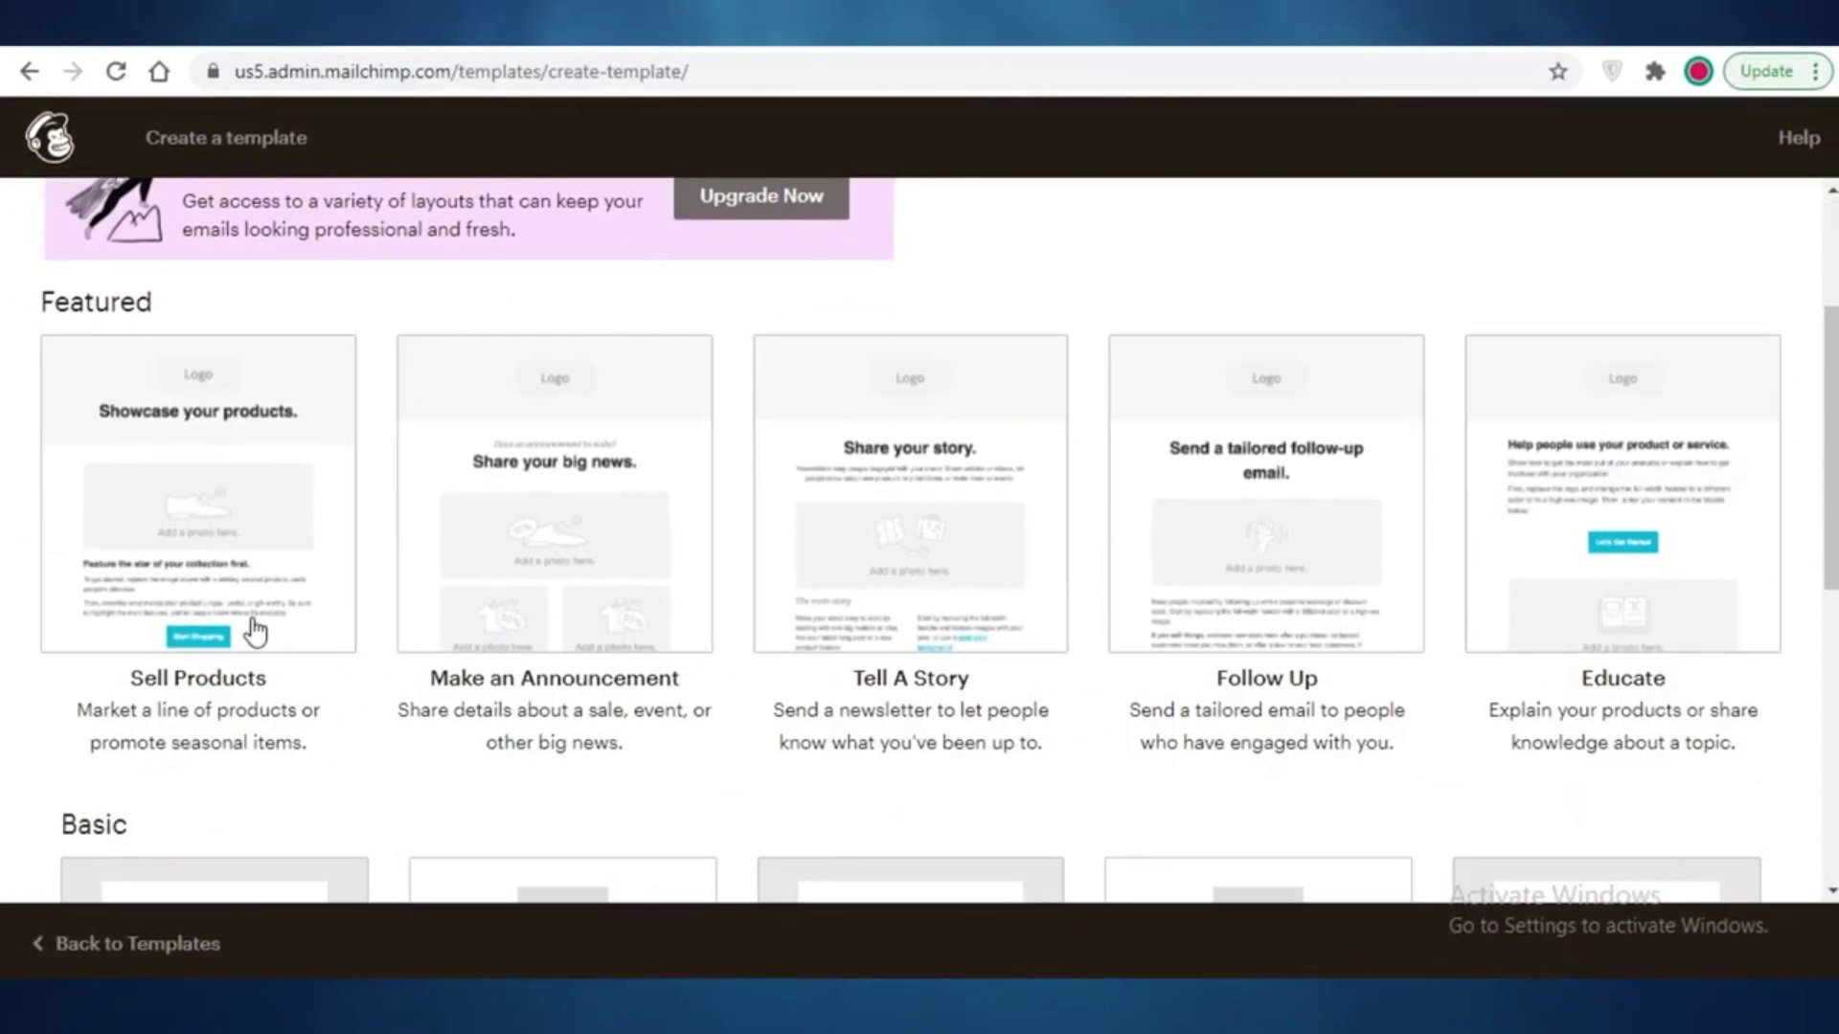
scroll(108, 636, up, 2)
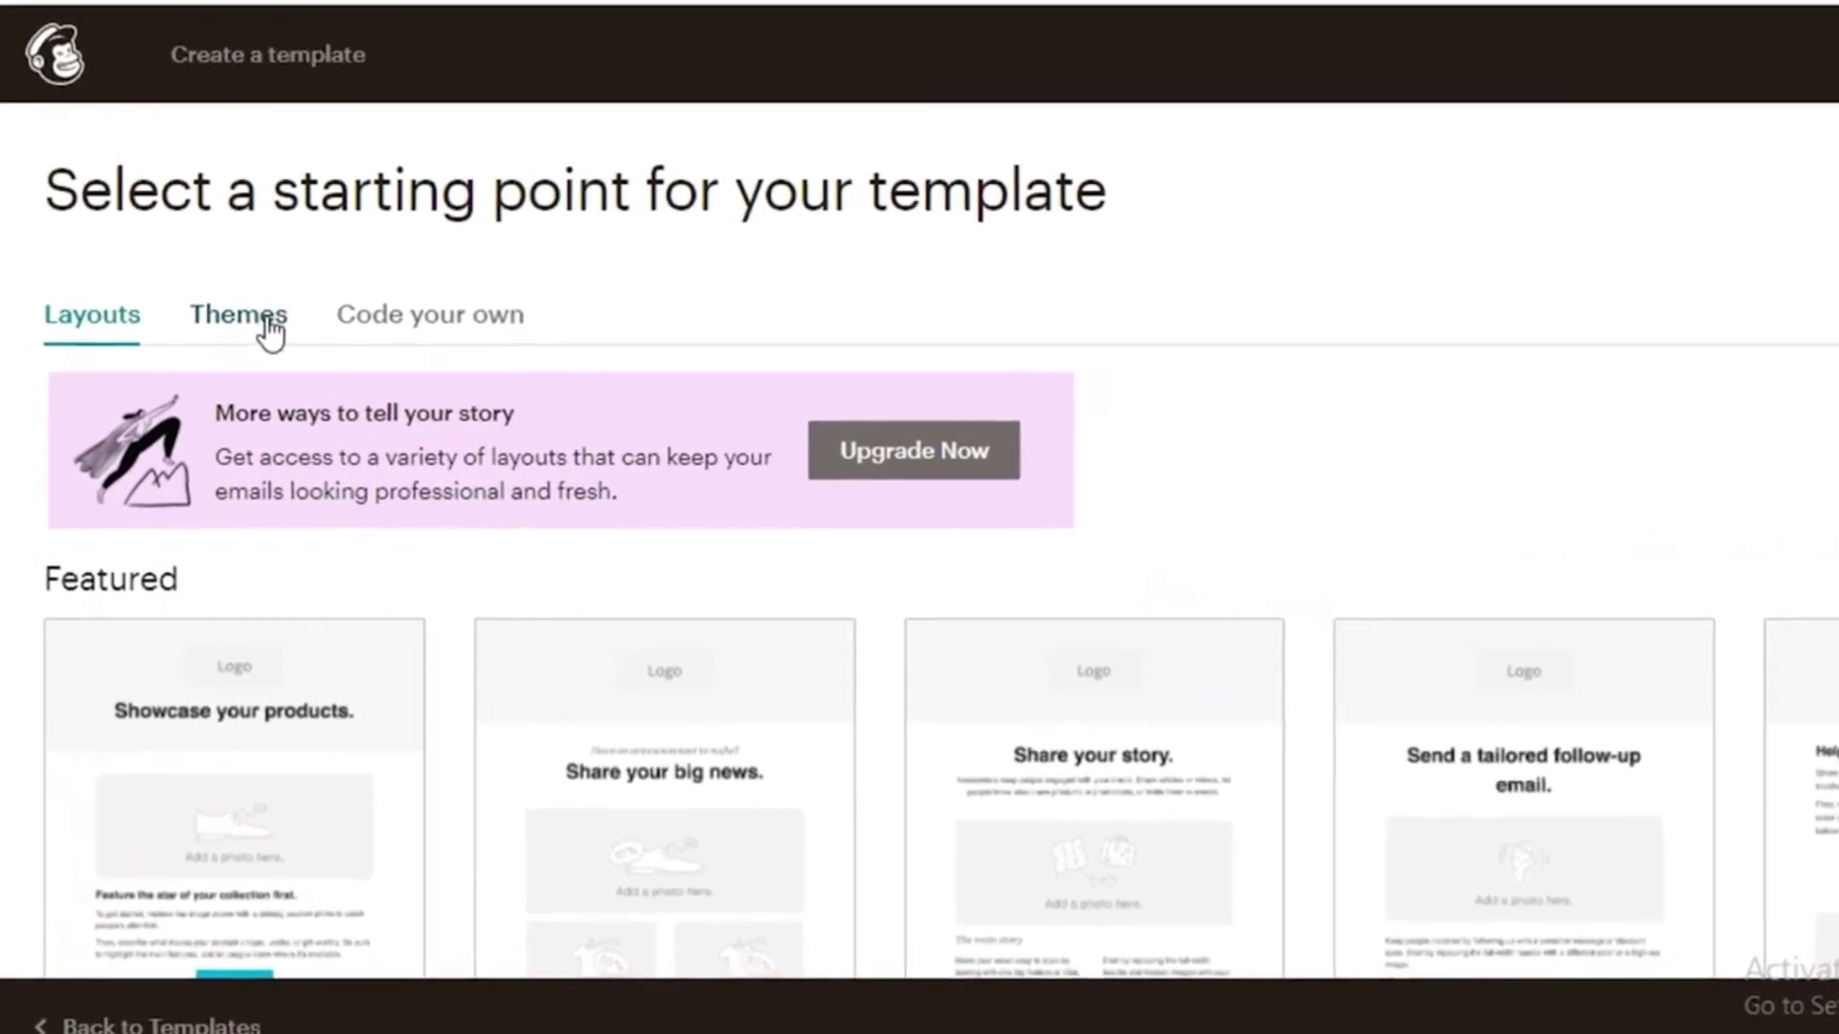
click(222, 356)
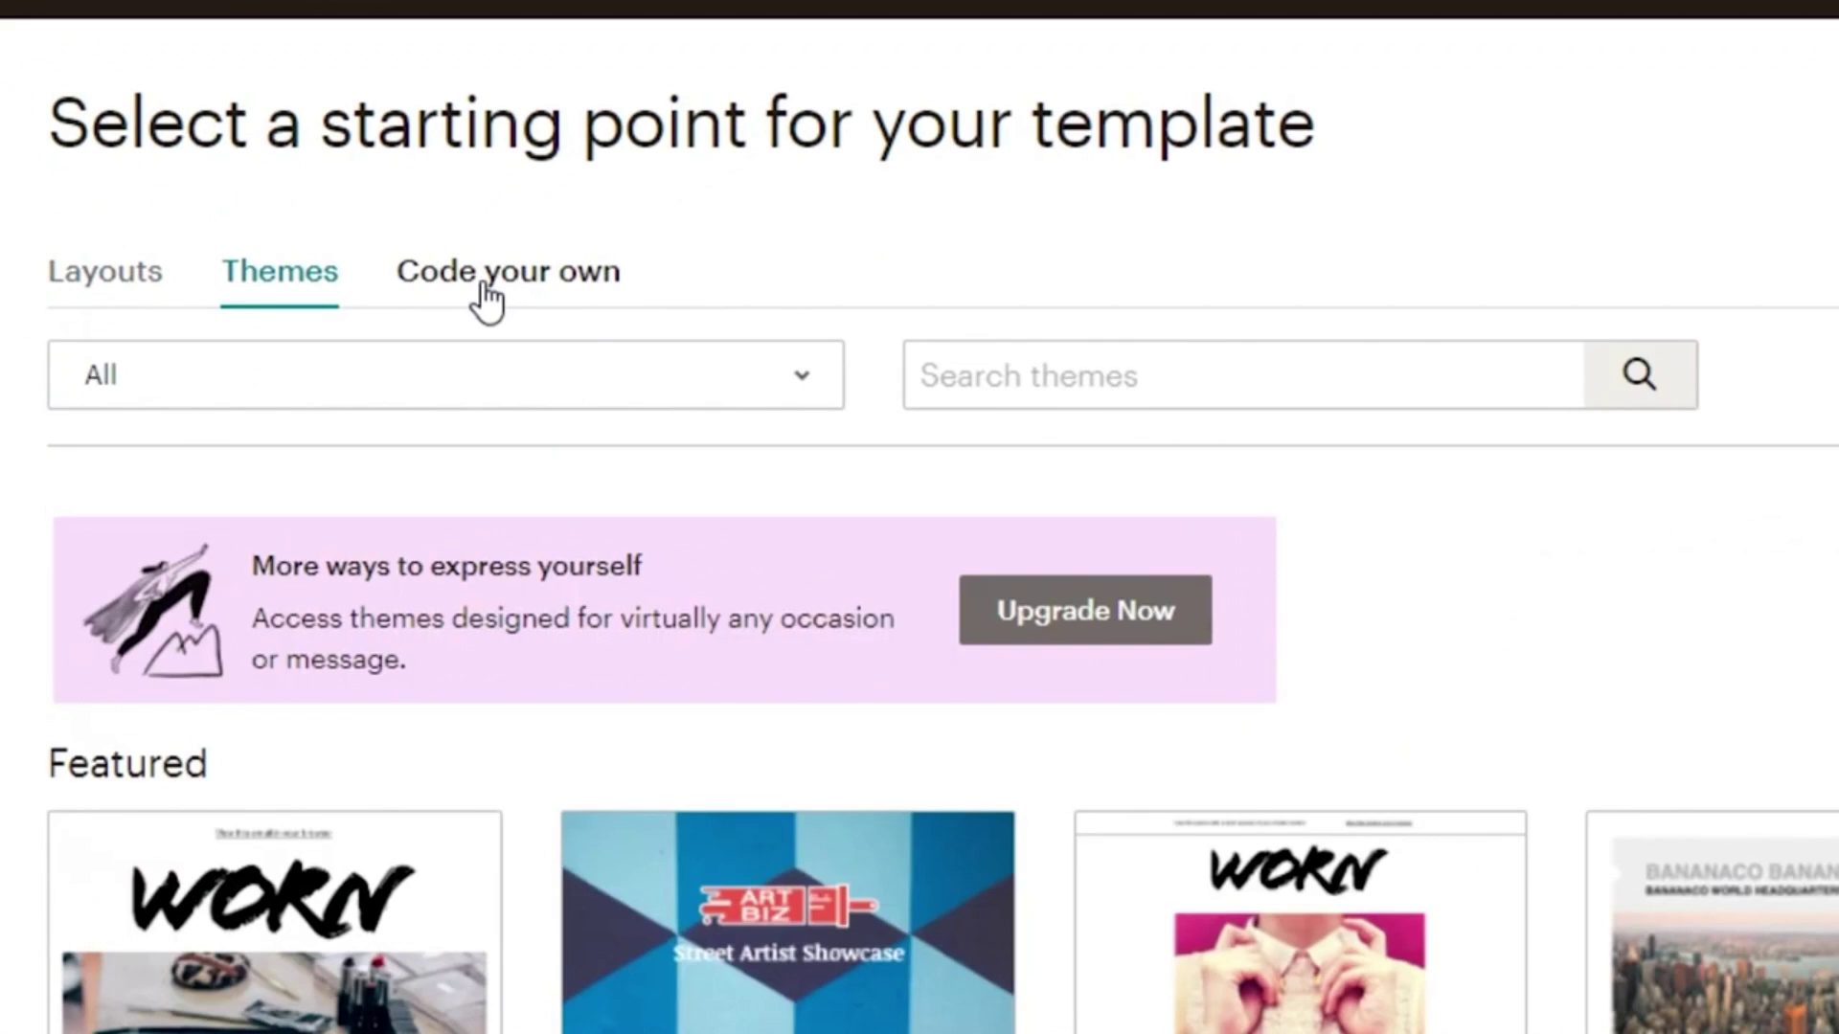
click(484, 289)
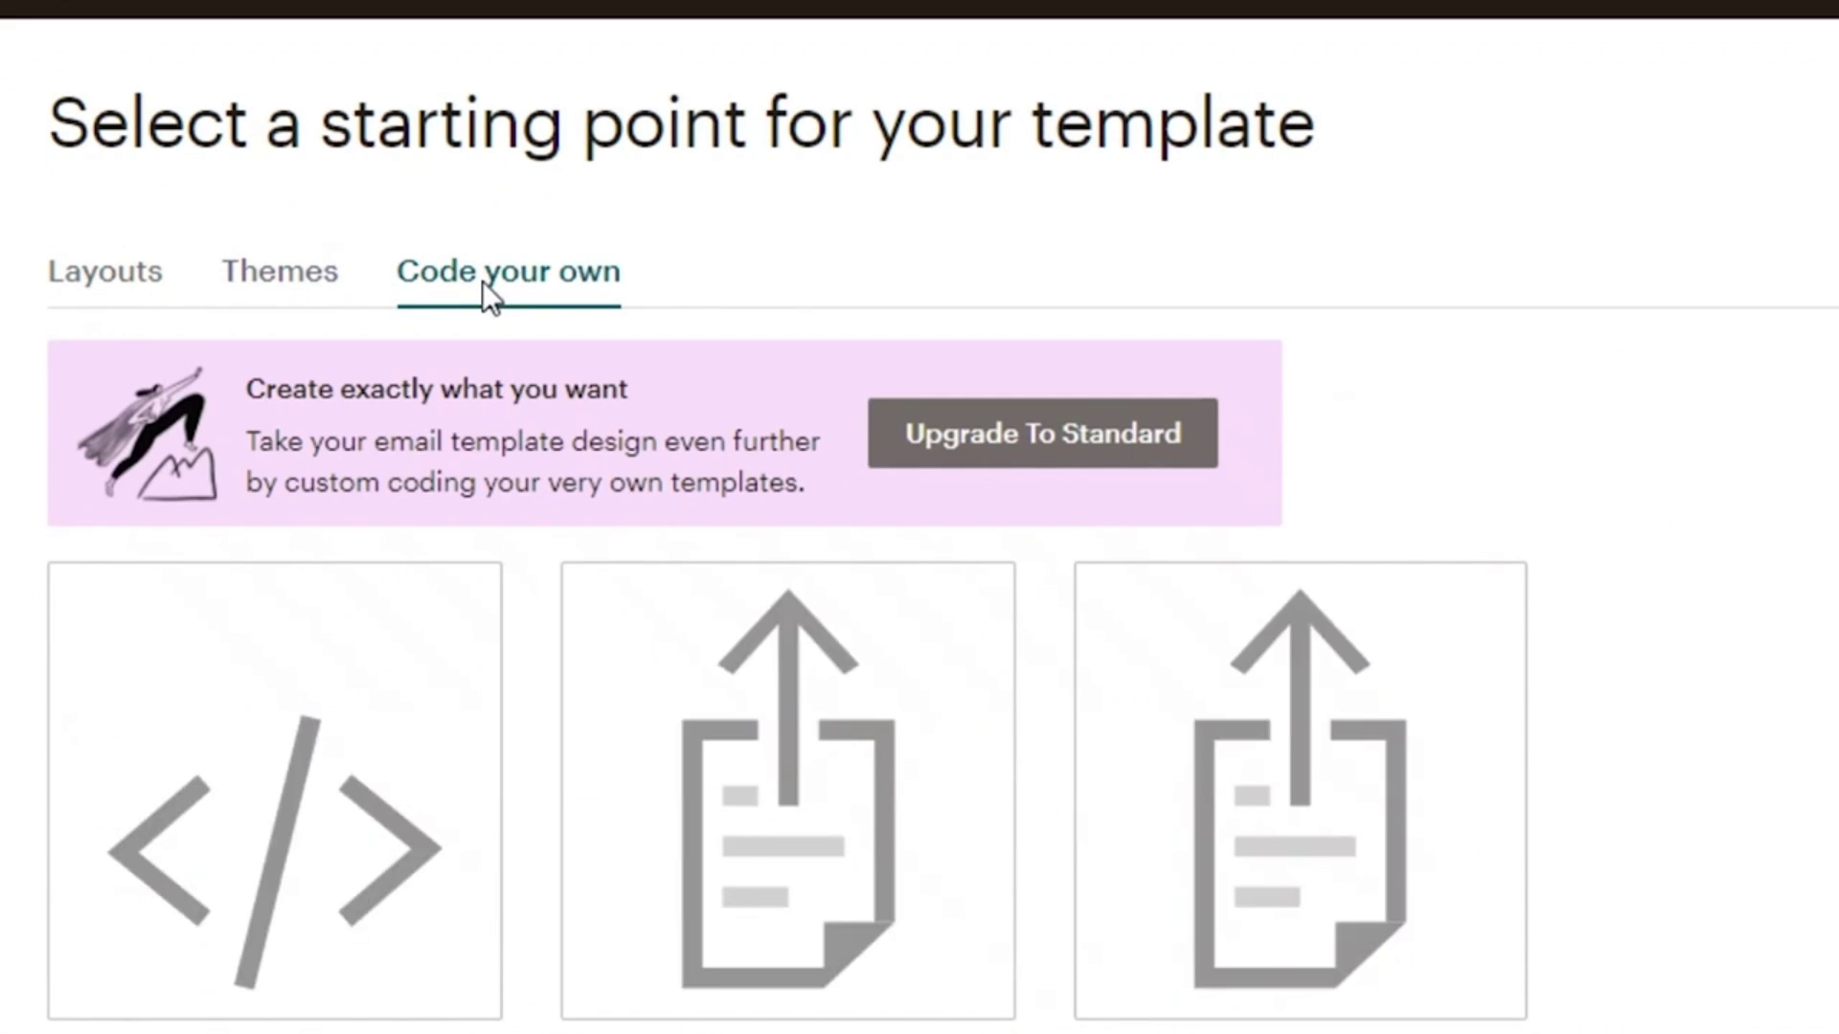
scroll(699, 570, down, 2)
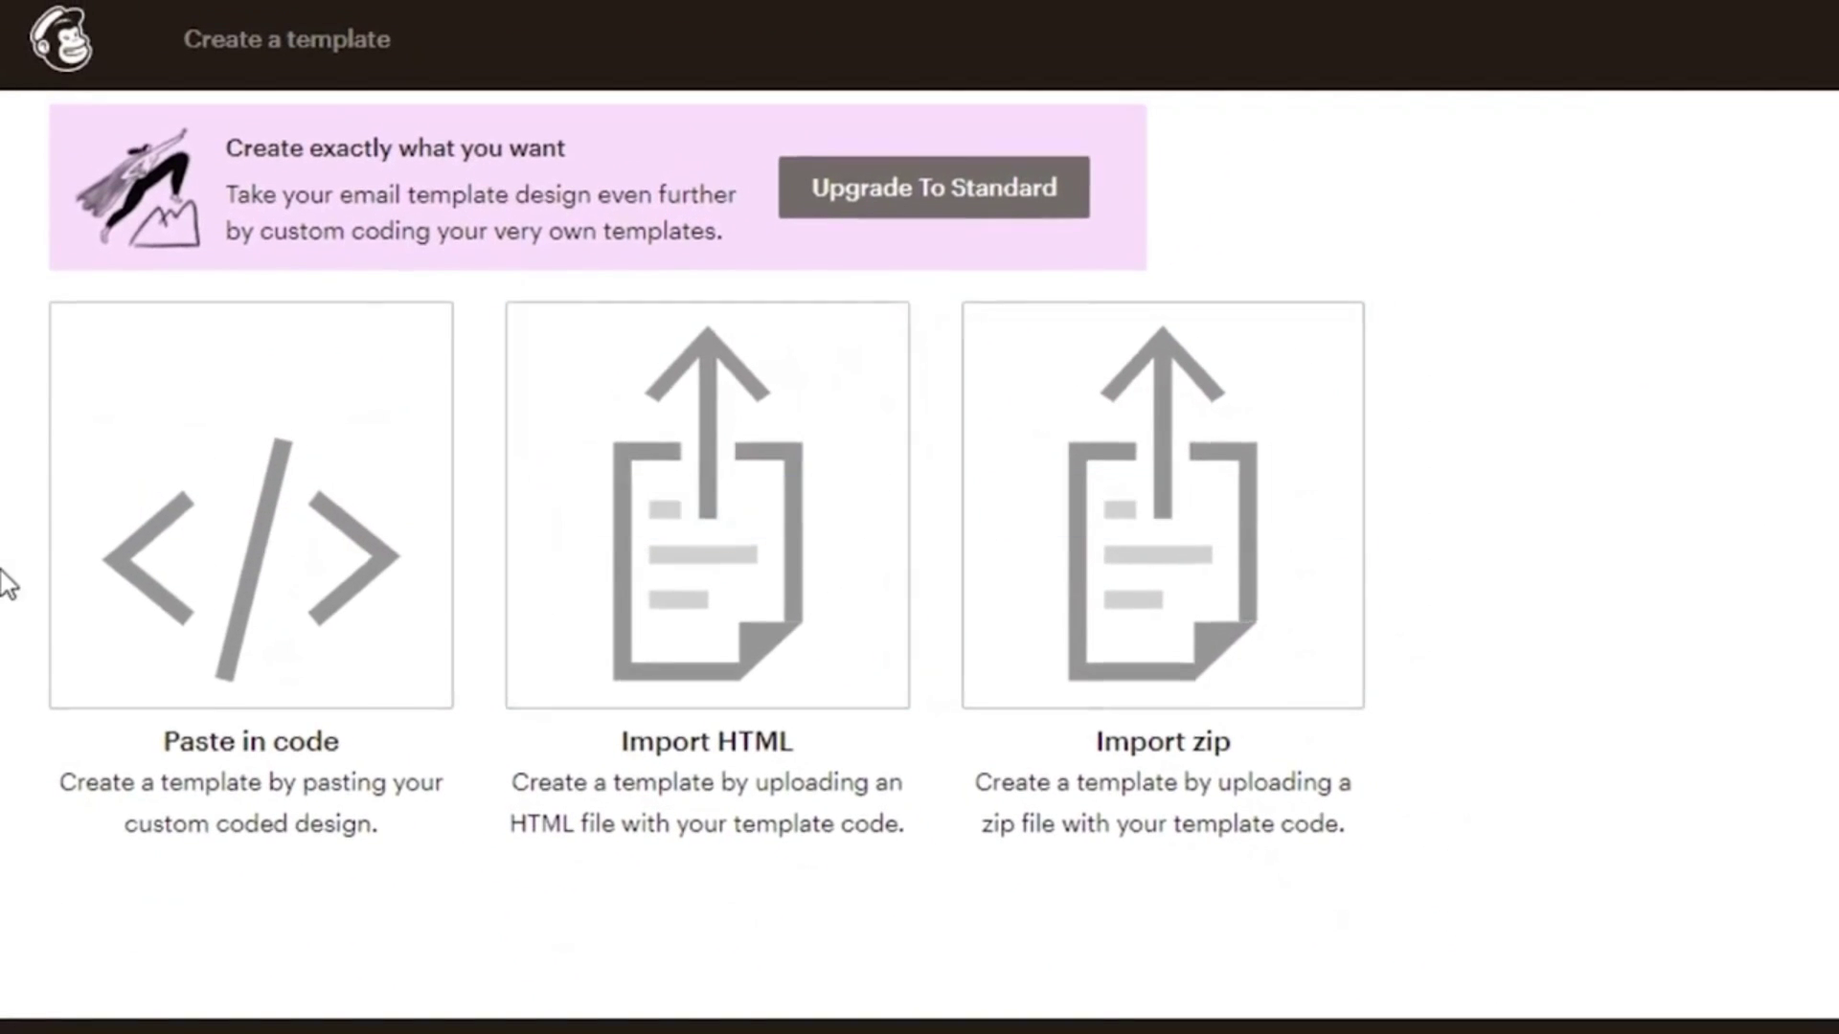
scroll(49, 381, up, 3)
Step: Browse the template themes by category, from Featured down to Subscriber Alerts
click(278, 326)
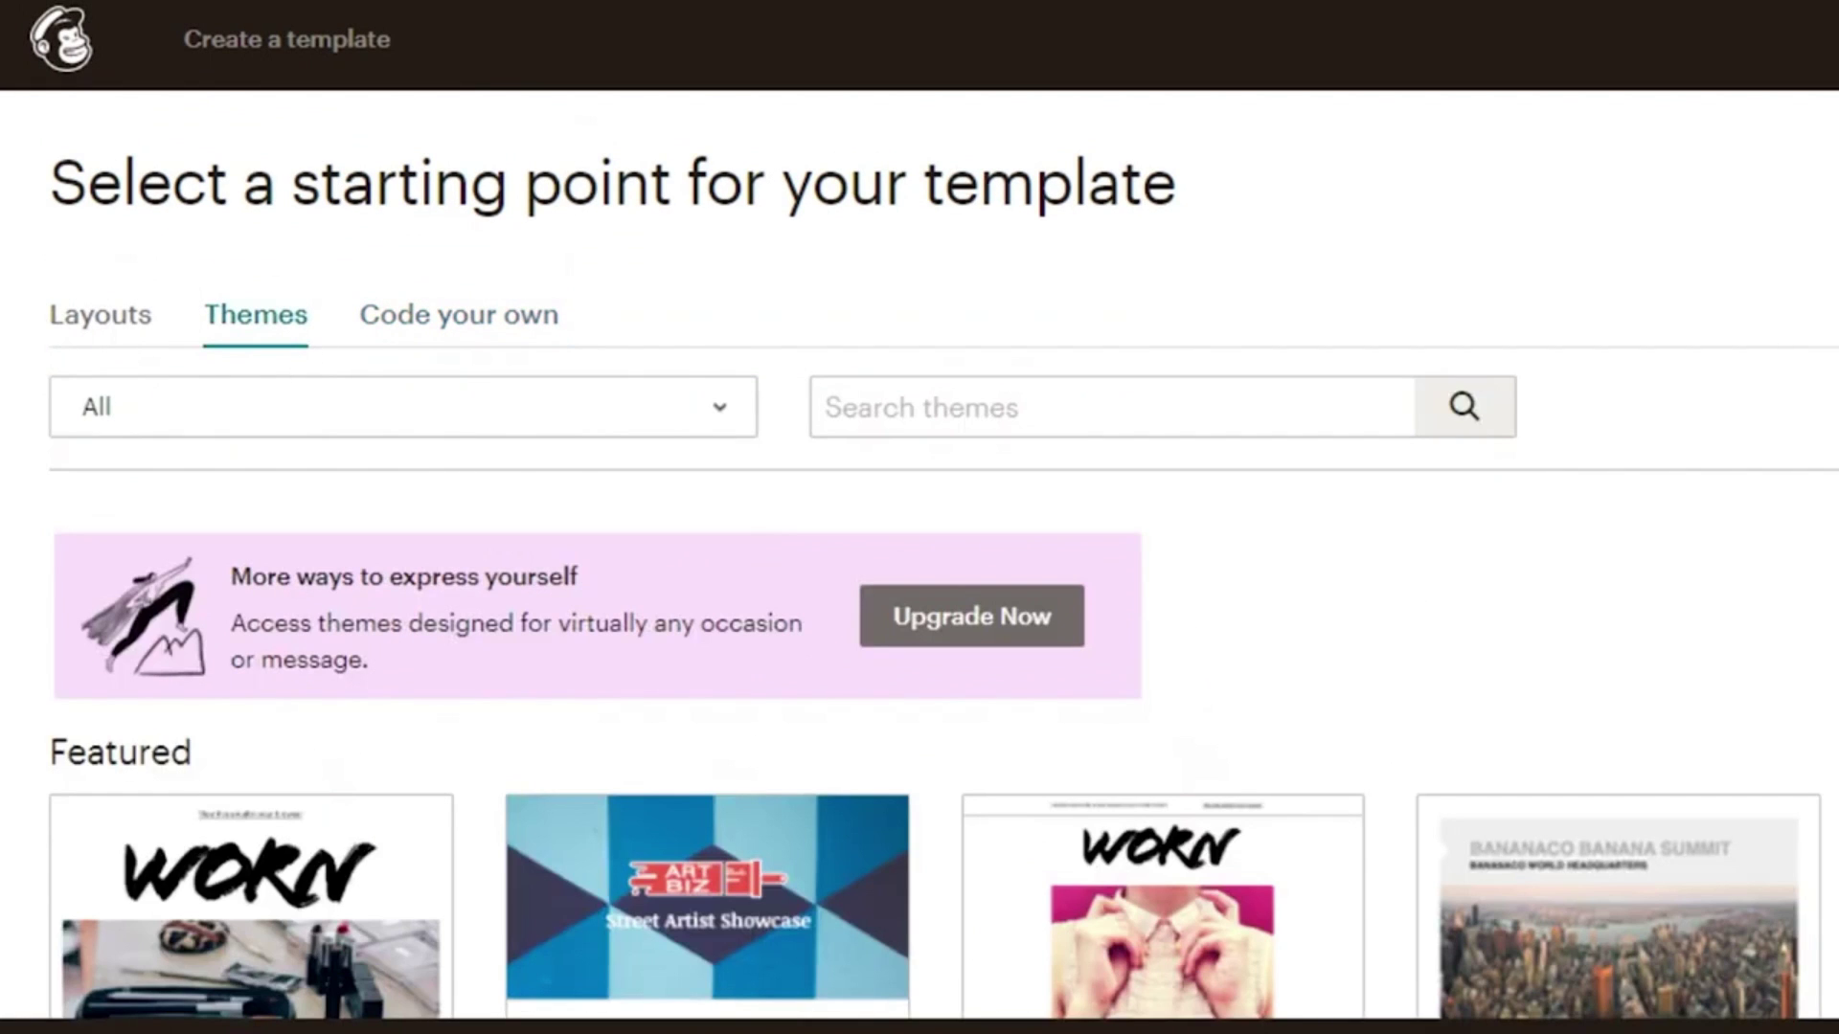
scroll(1819, 562, down, 5)
scroll(1160, 601, up, 5)
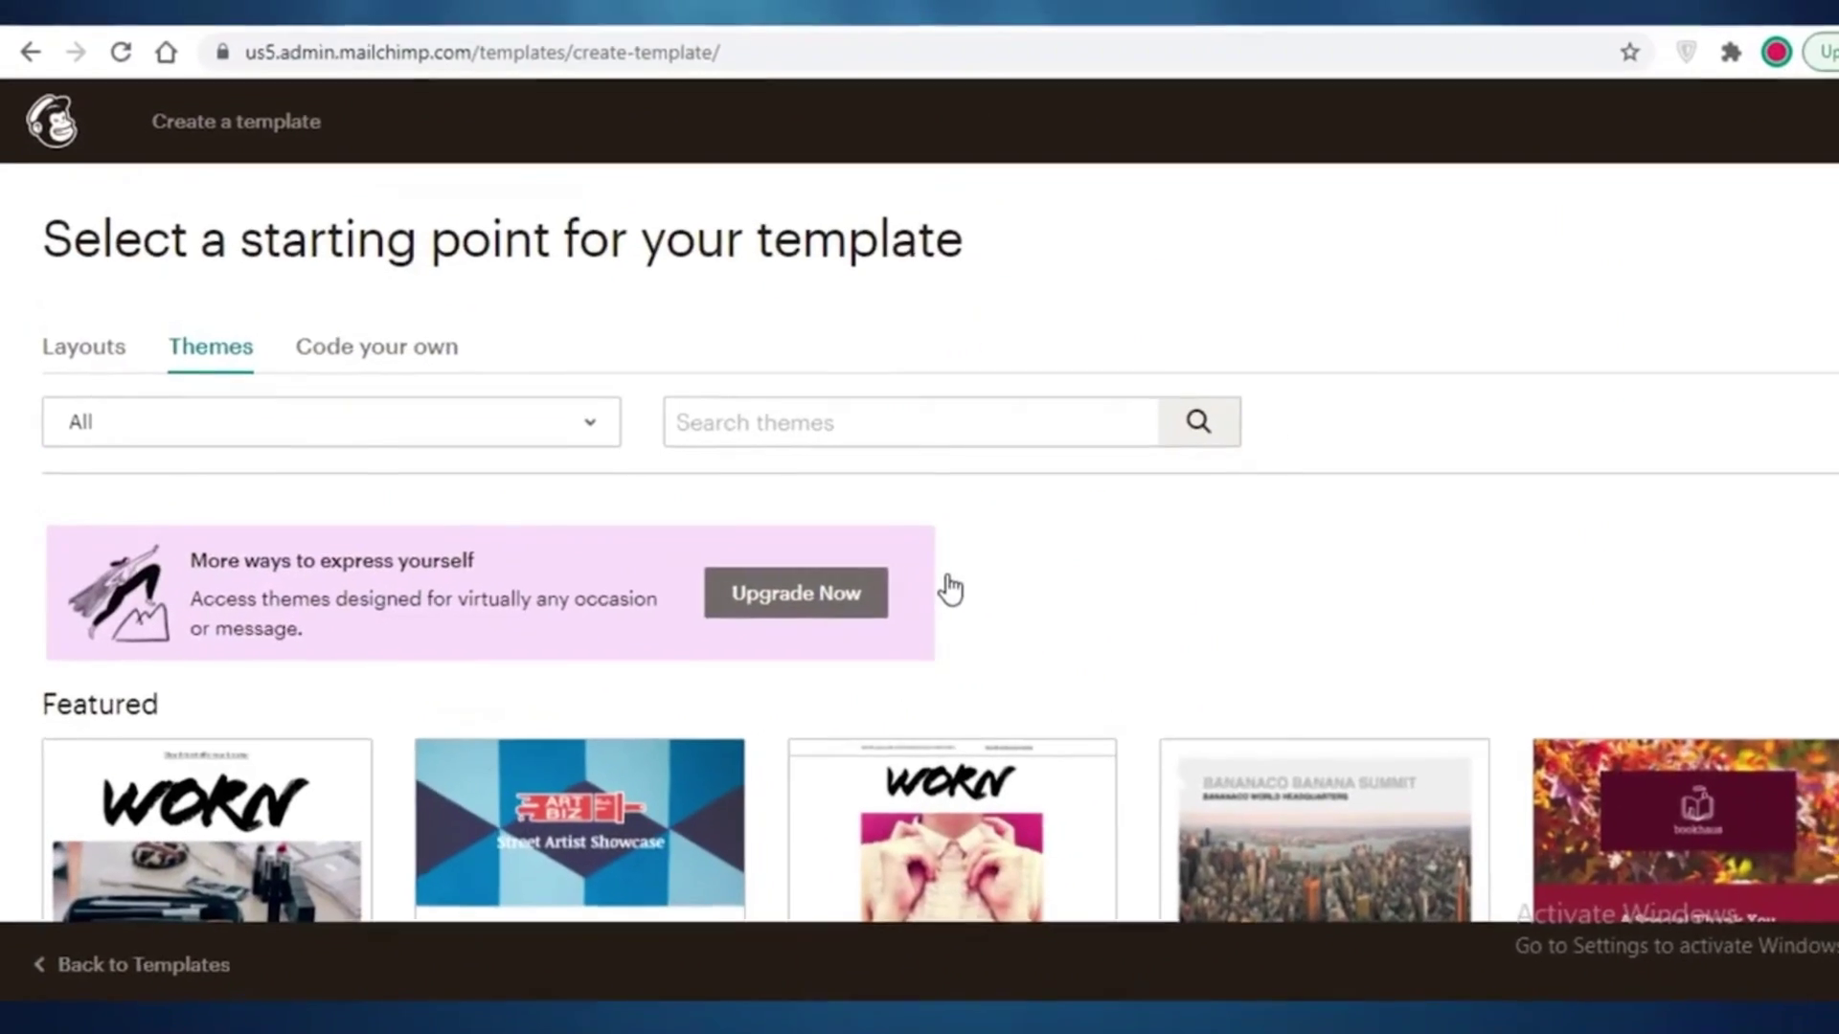
scroll(1160, 594, down, 4)
scroll(566, 476, down, 2)
scroll(973, 484, up, 2)
scroll(1572, 435, down, 8)
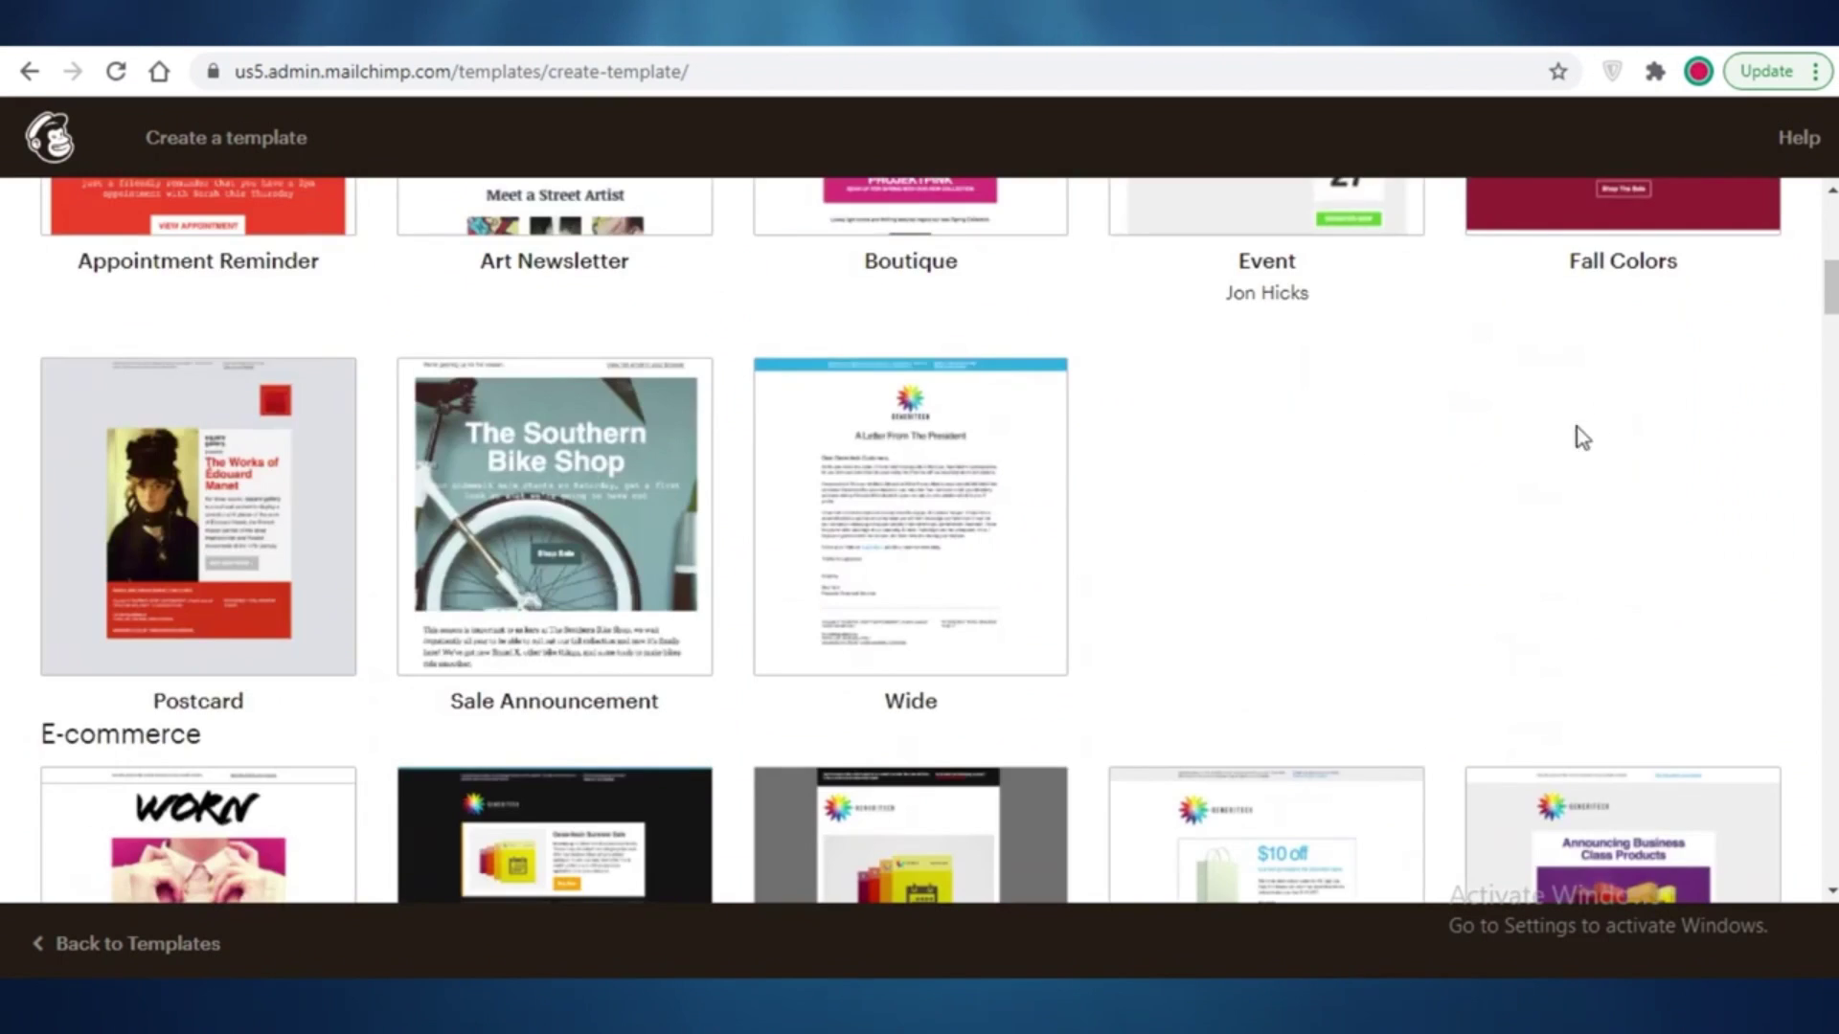
scroll(1136, 465, down, 15)
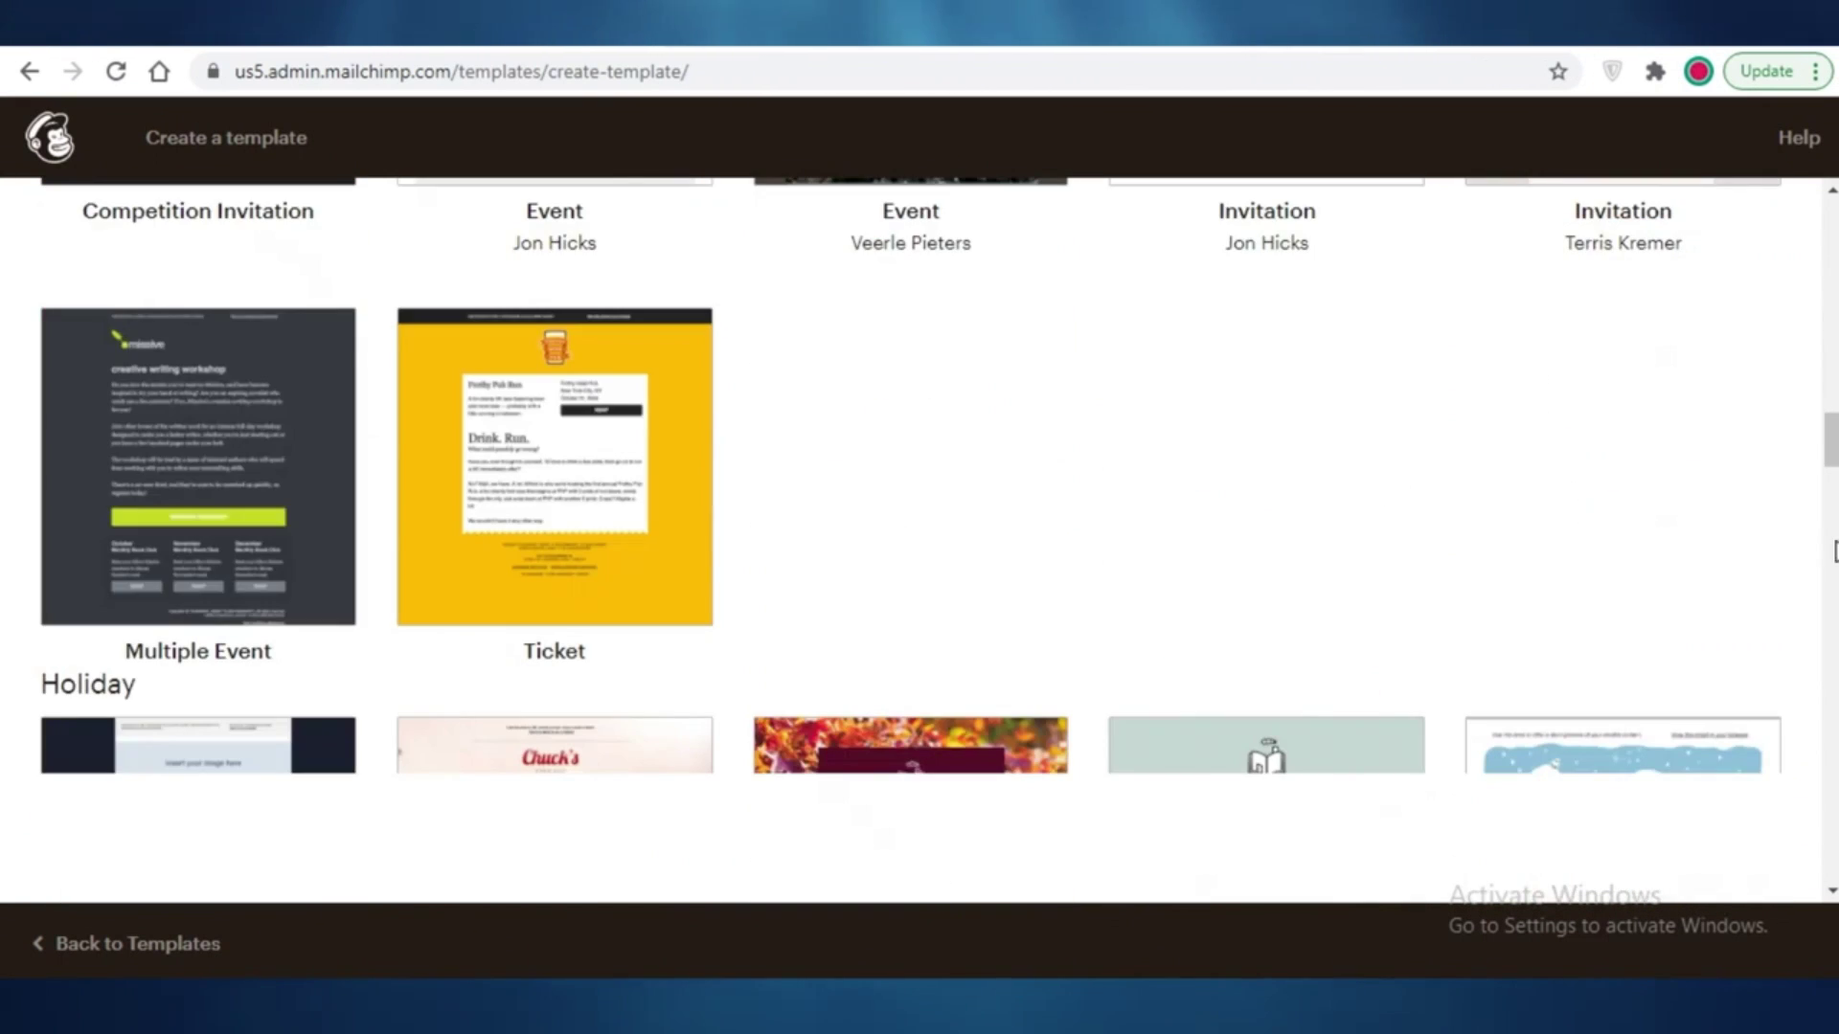
scroll(1380, 573, down, 1)
scroll(1381, 573, down, 5)
scroll(862, 513, up, 5)
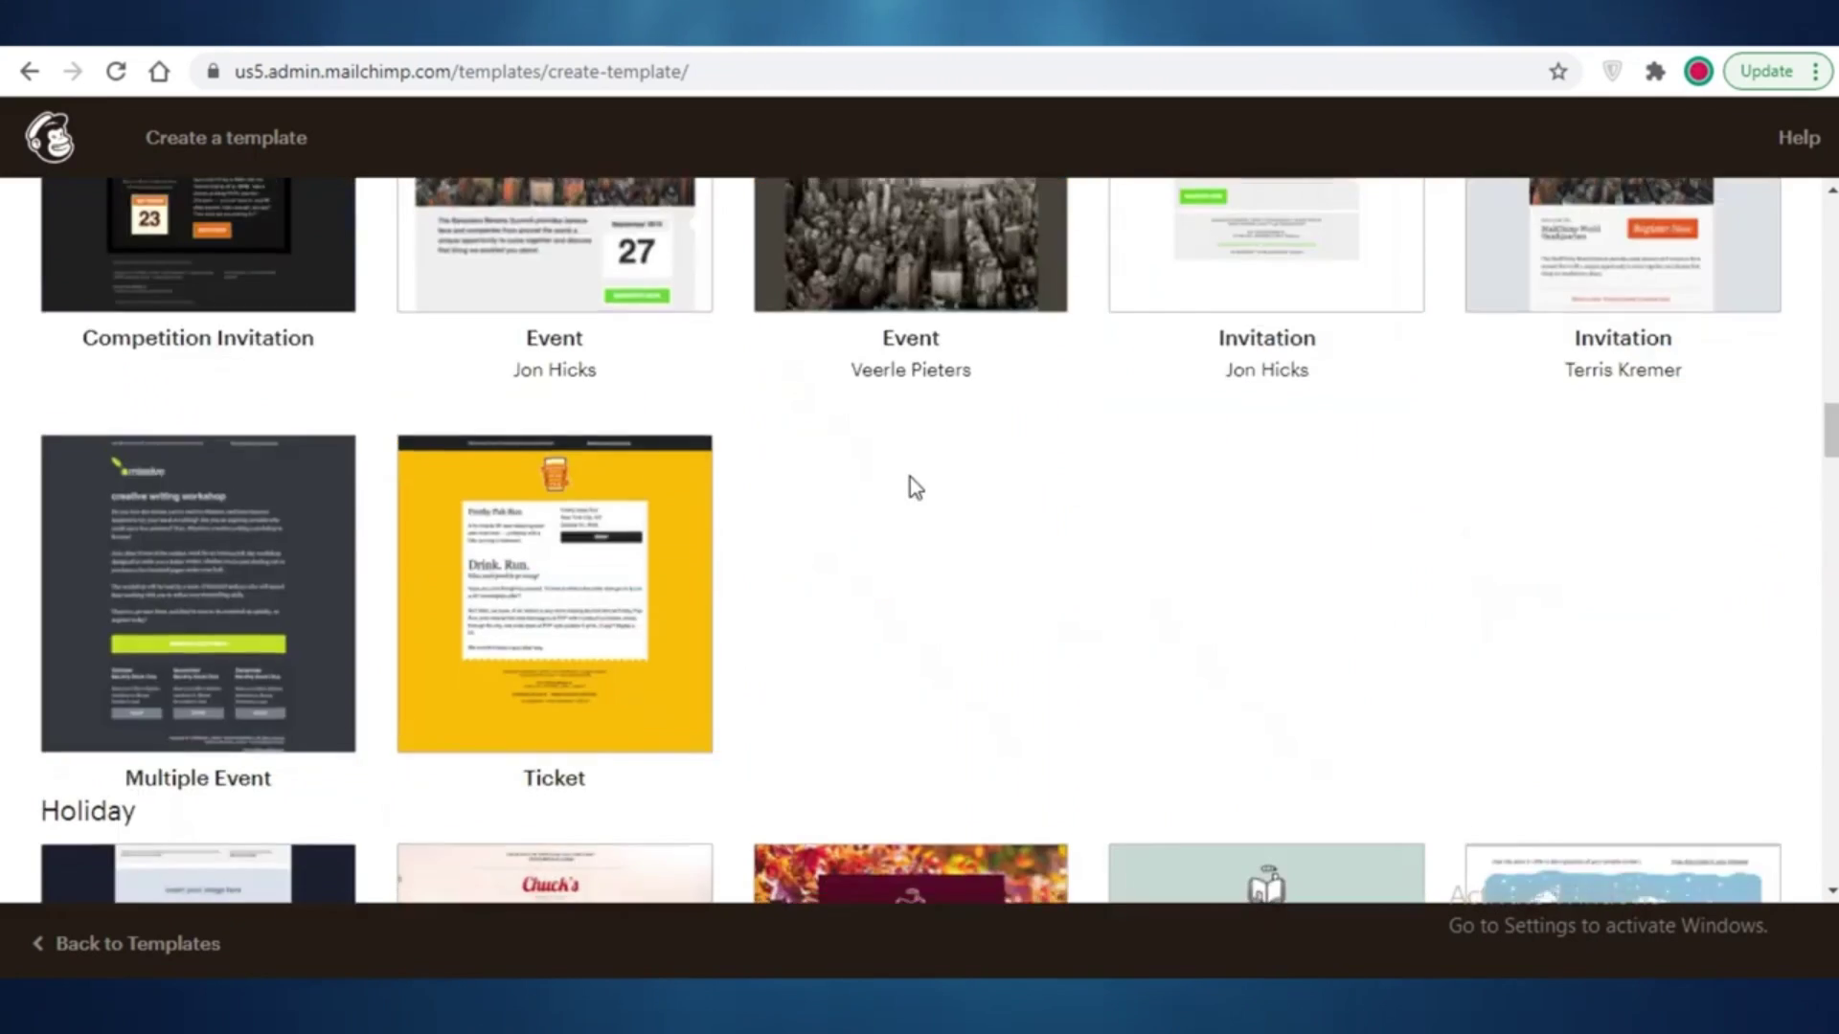
scroll(911, 485, down, 8)
scroll(320, 501, up, 5)
scroll(415, 493, down, 15)
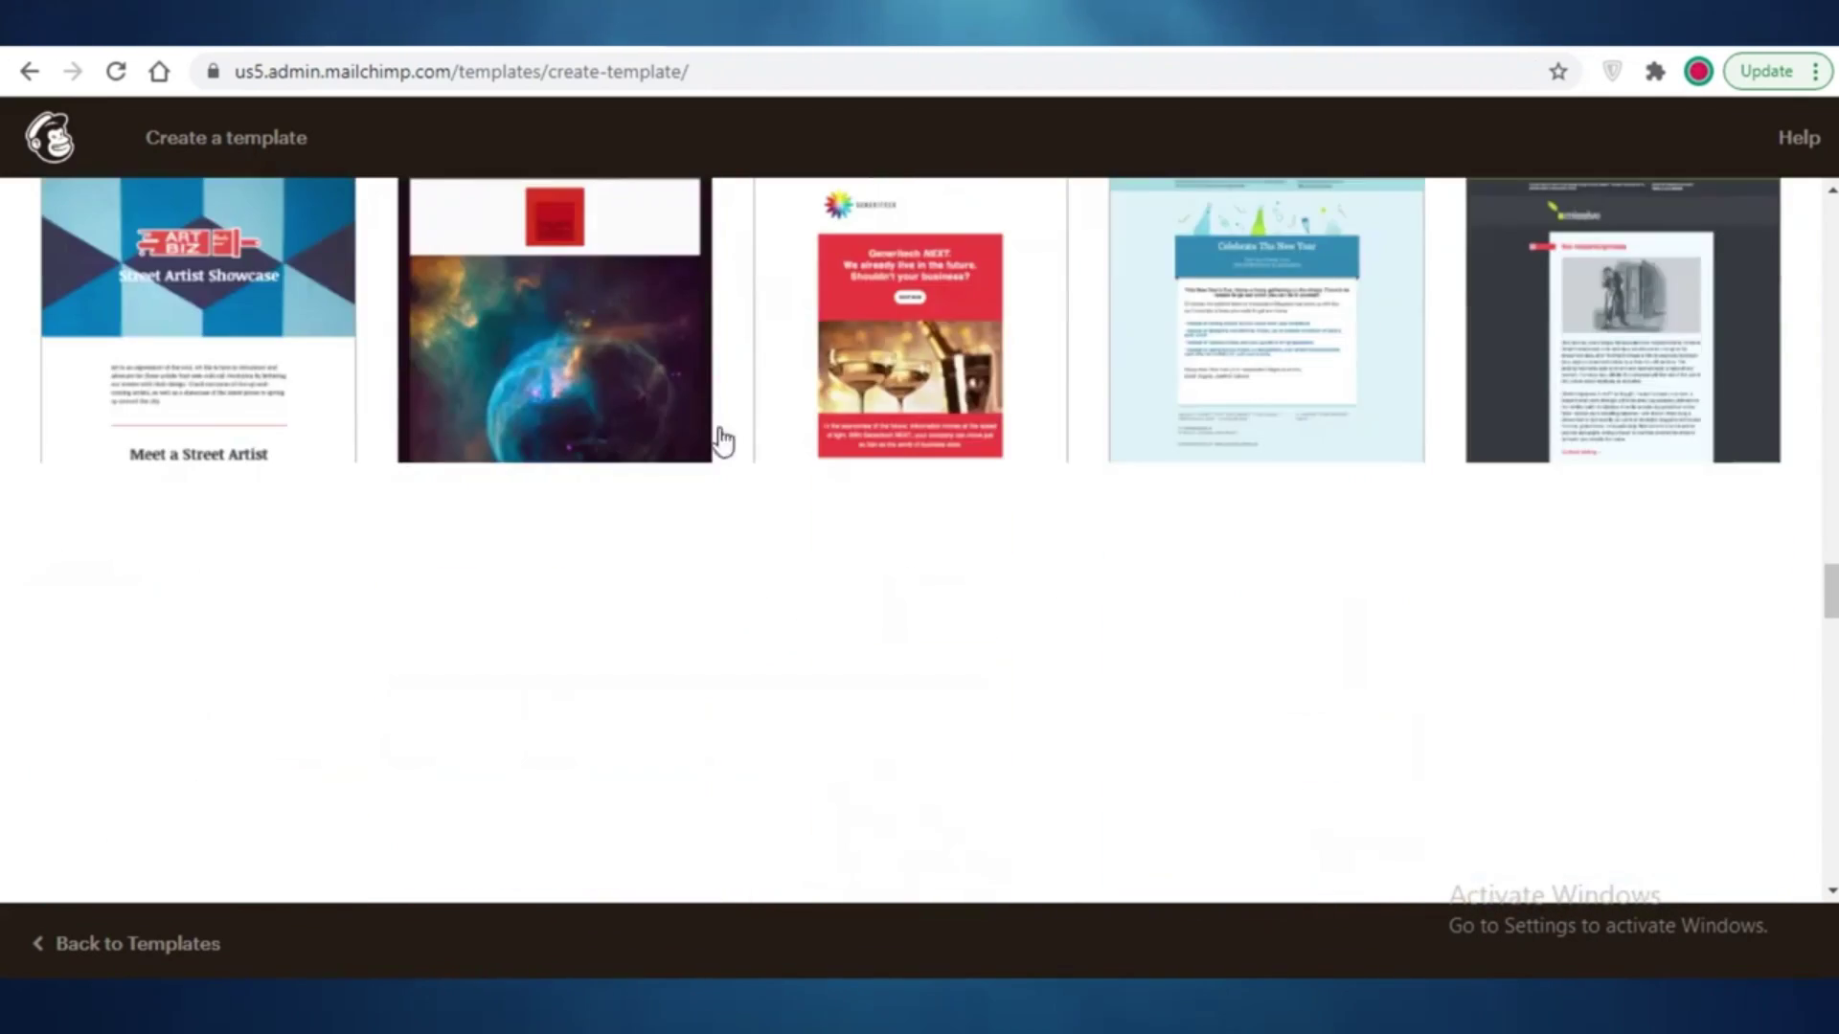
scroll(723, 442, up, 2)
scroll(517, 505, up, 3)
scroll(472, 537, down, 8)
scroll(509, 559, up, 1)
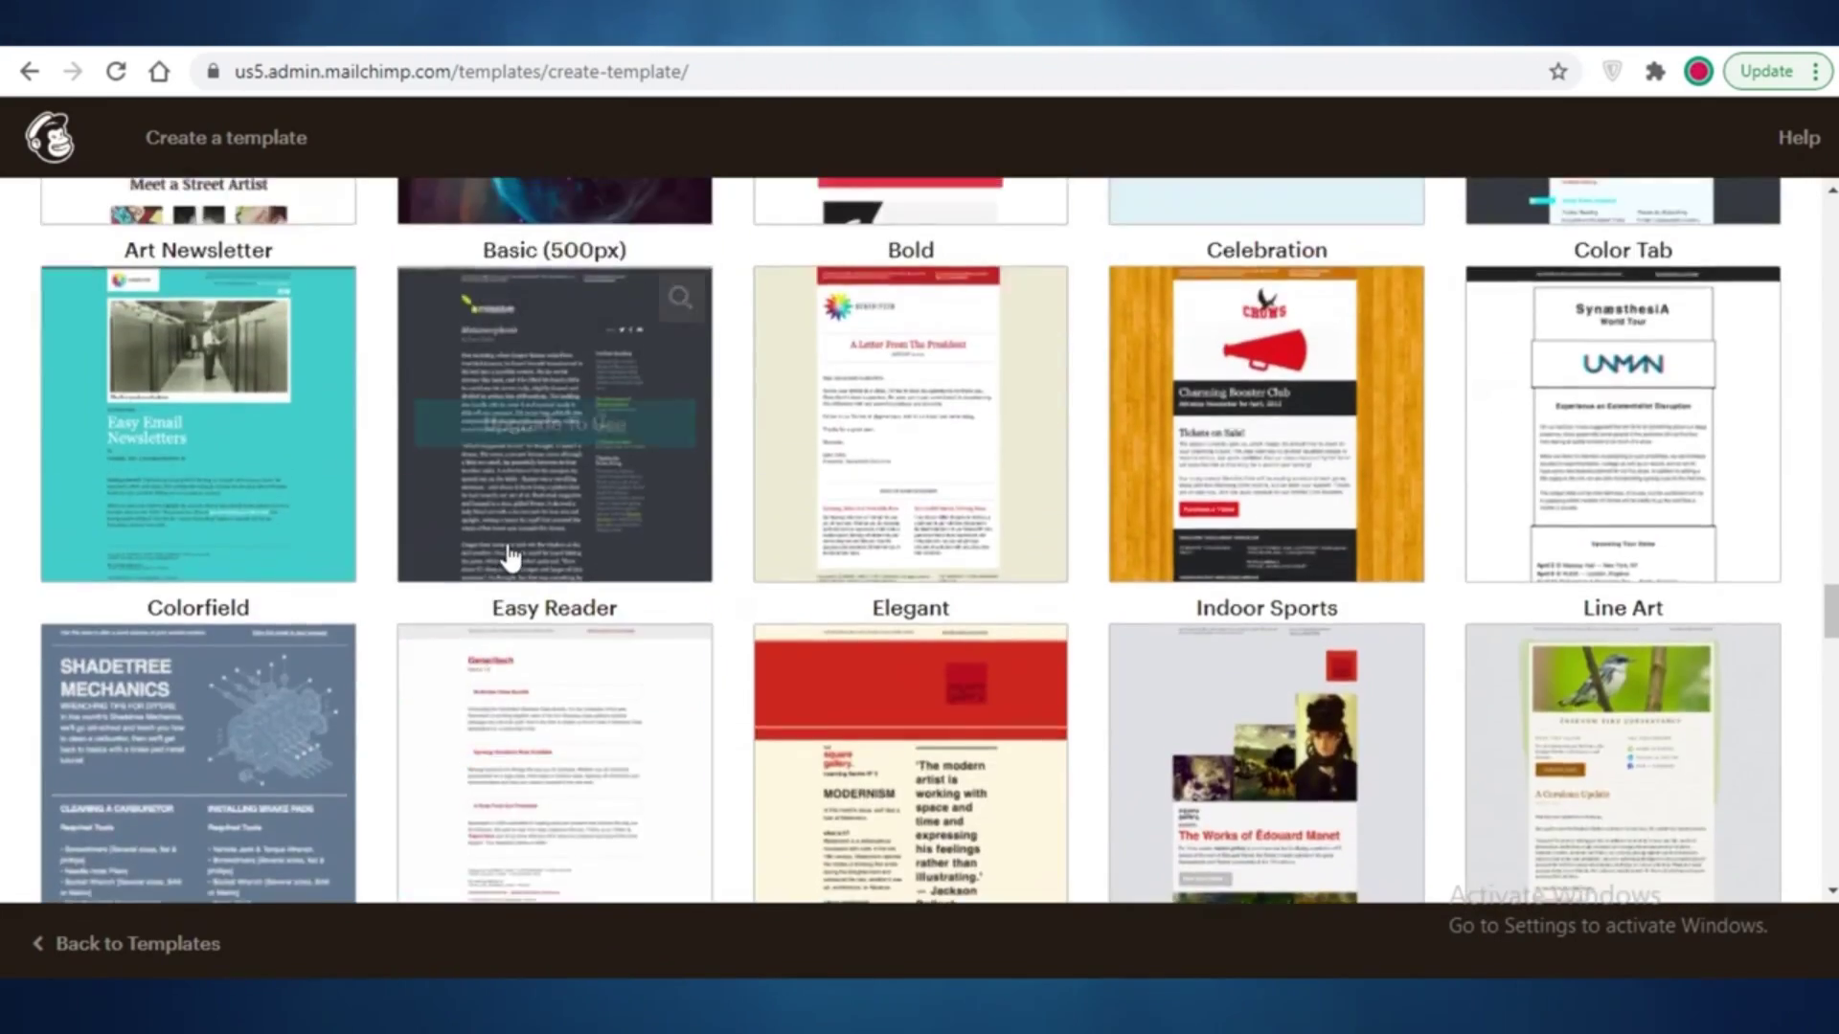
scroll(520, 556, down, 10)
scroll(1371, 542, down, 14)
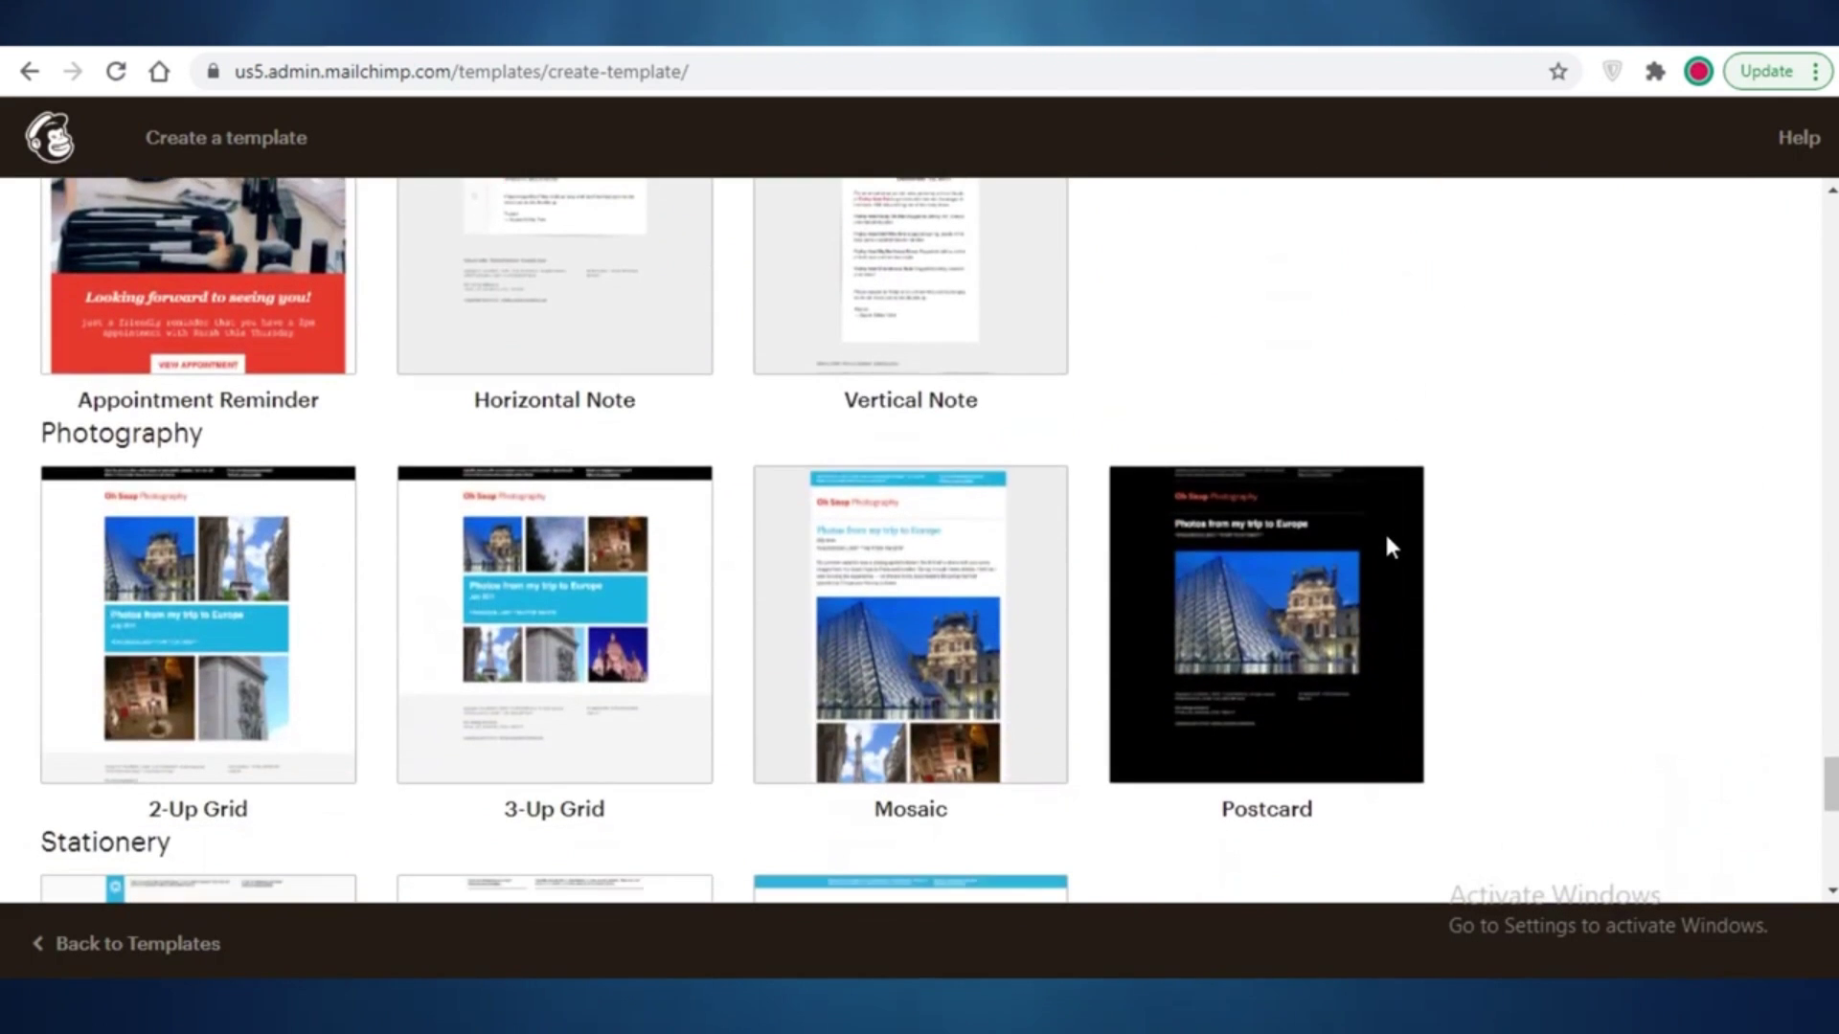
mouse_move(1388, 551)
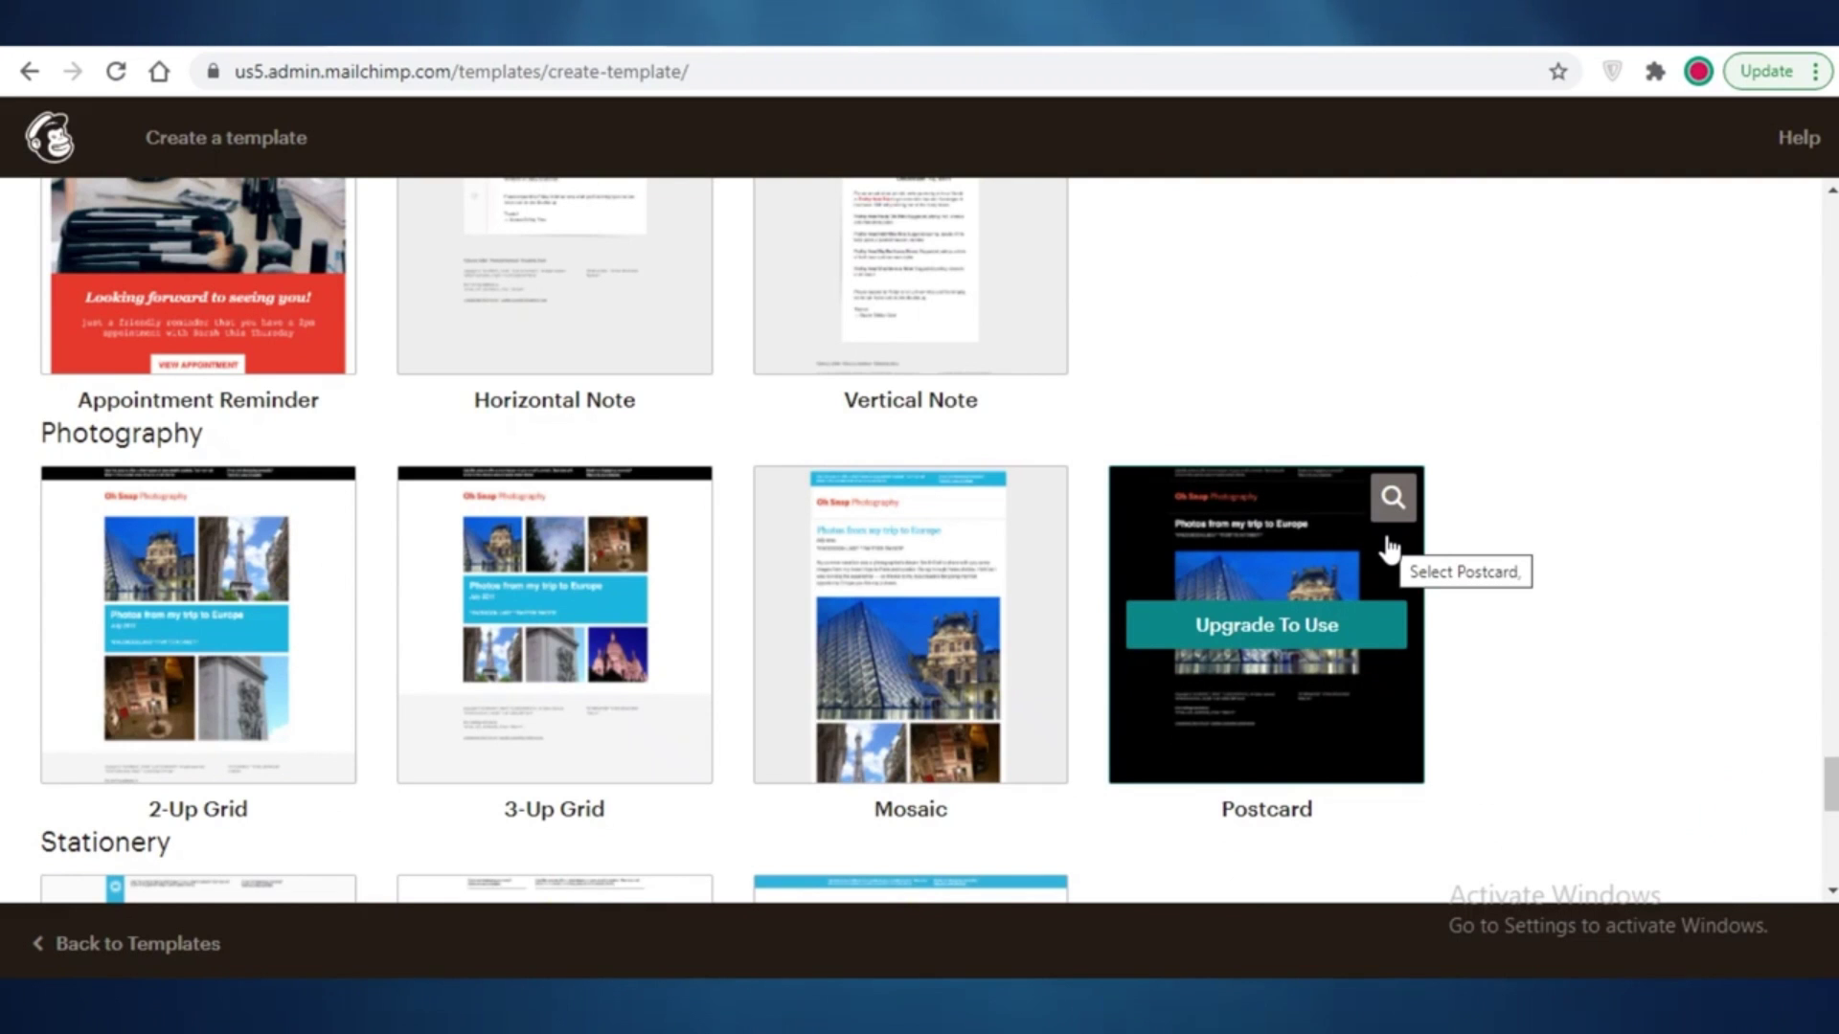
scroll(1375, 556, down, 10)
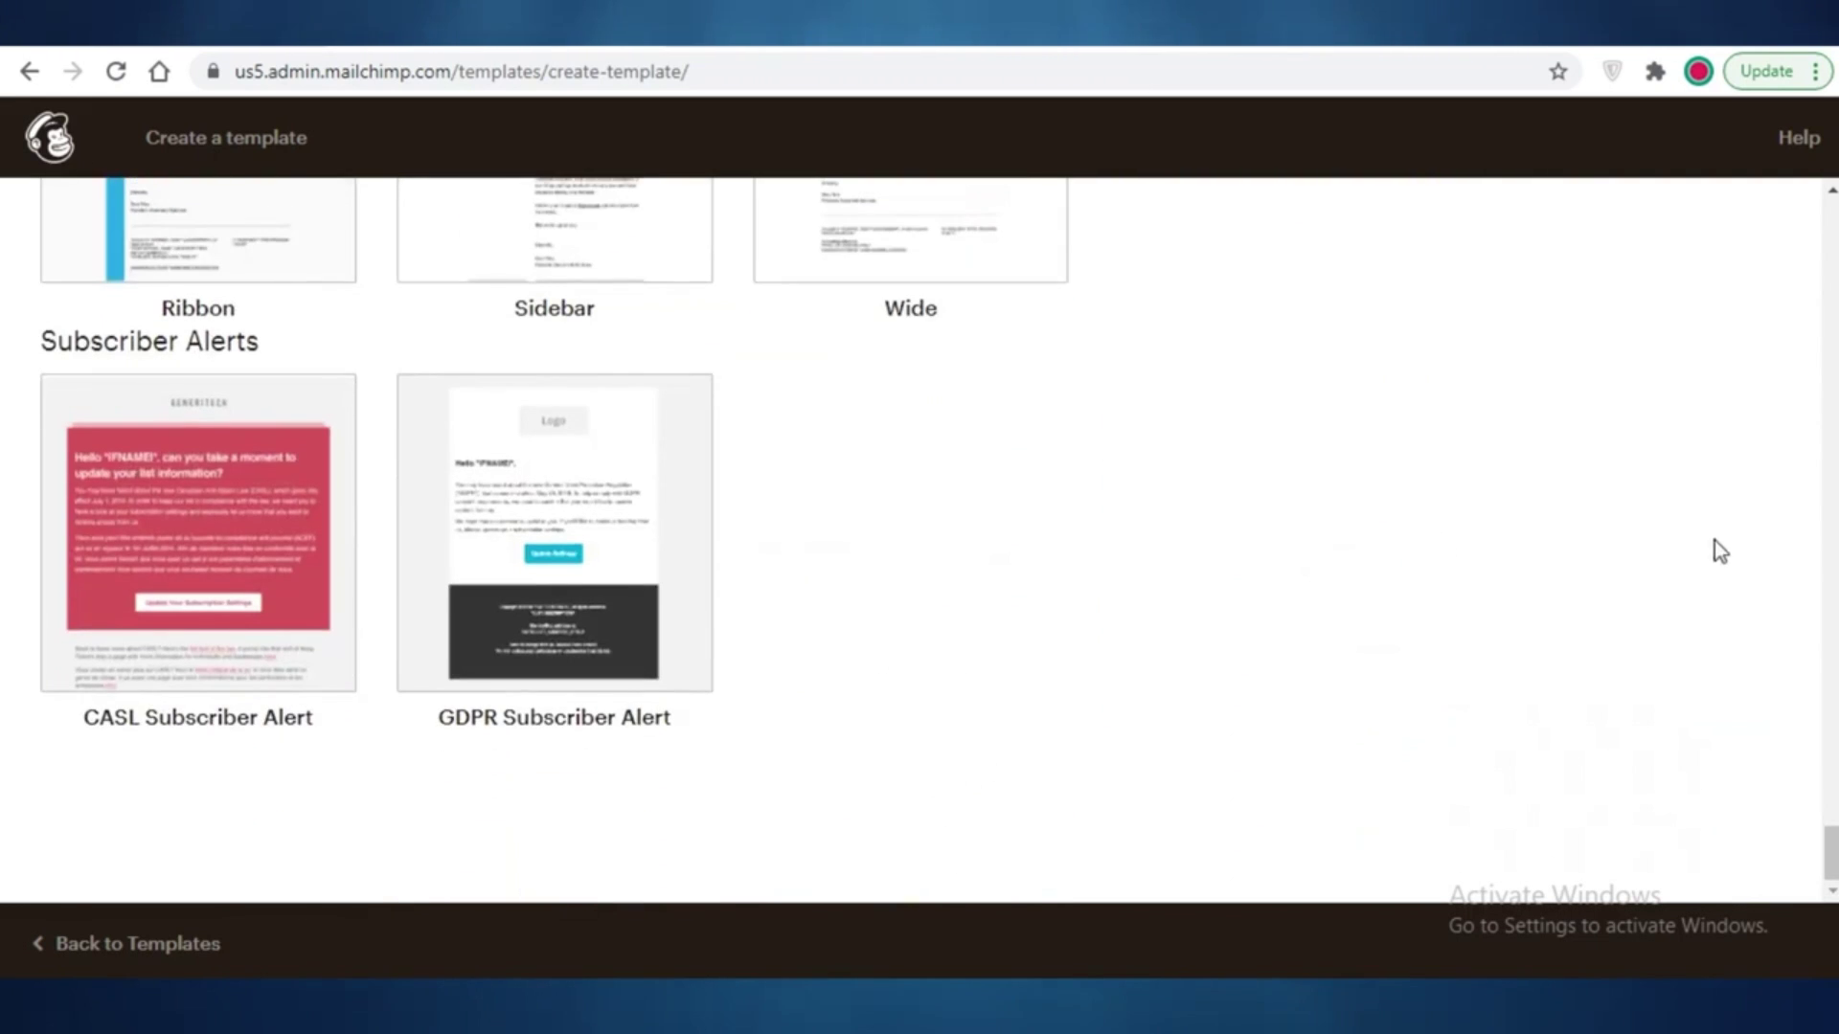
Step: Choose the Sale Announcement theme from the Featured group as the template's starting point
scroll(1720, 551, up, 20)
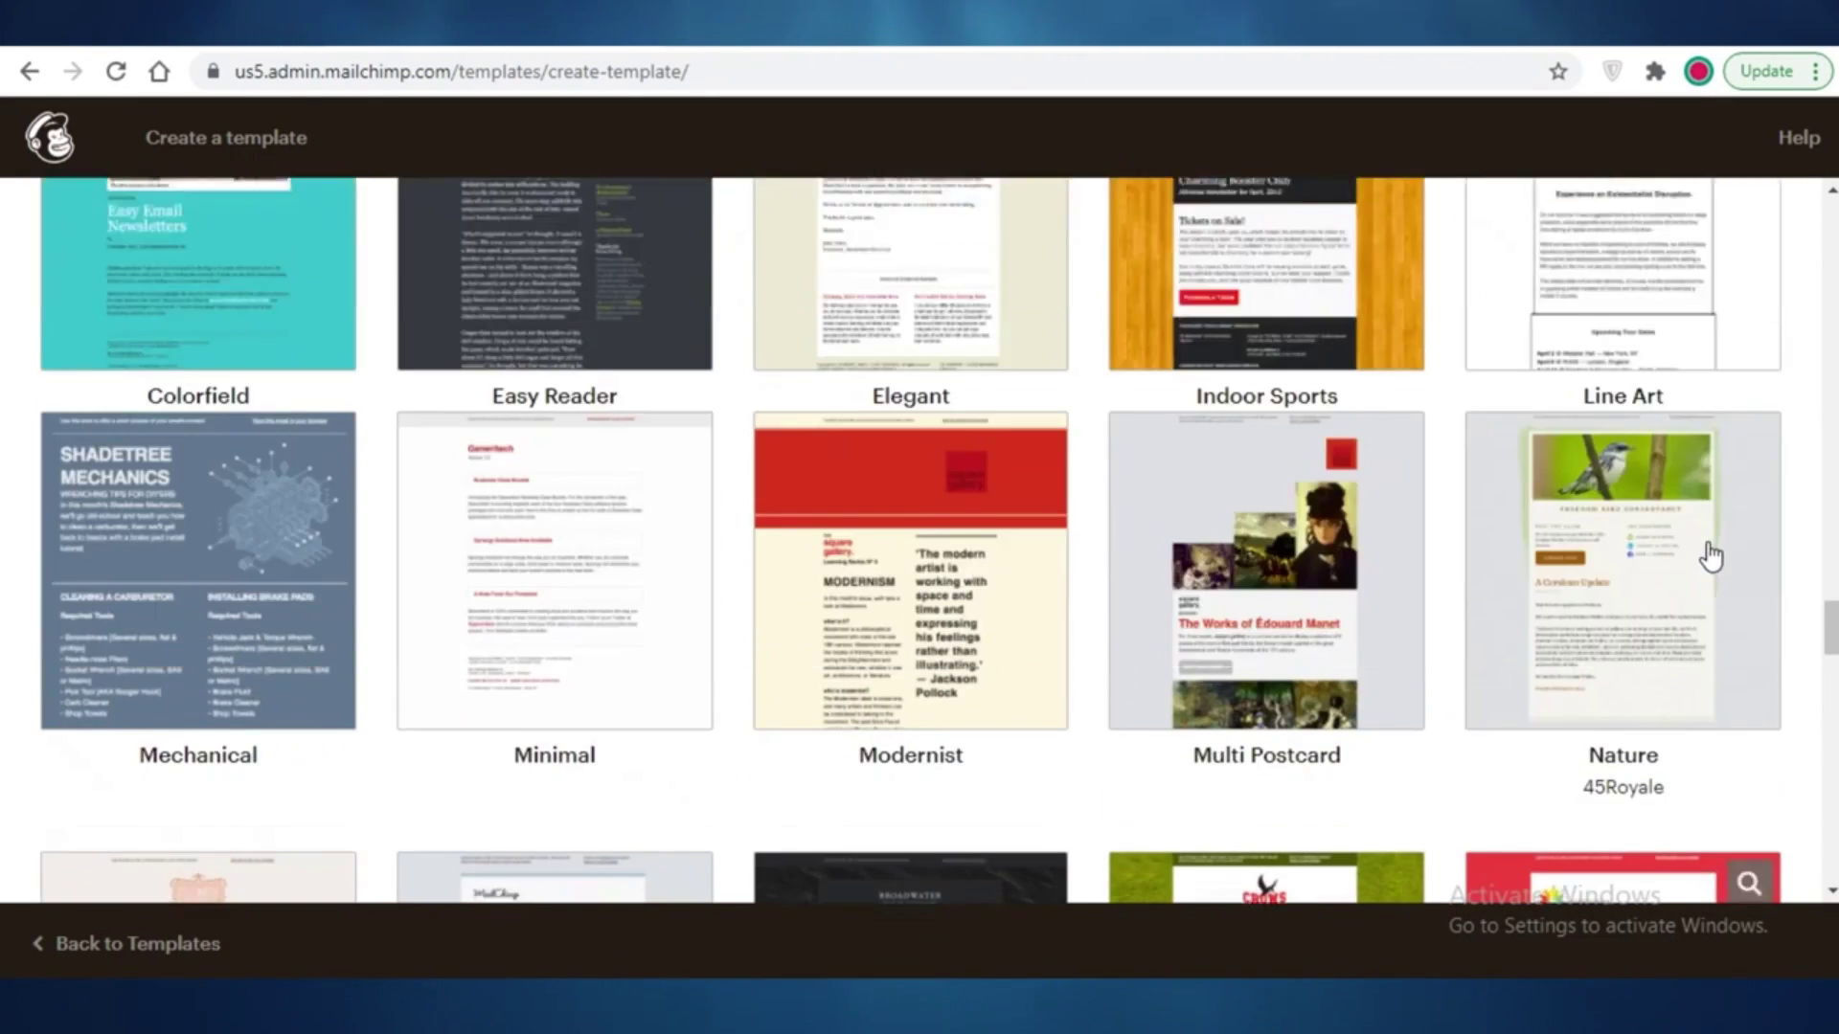
scroll(1711, 556, up, 15)
scroll(1076, 583, up, 20)
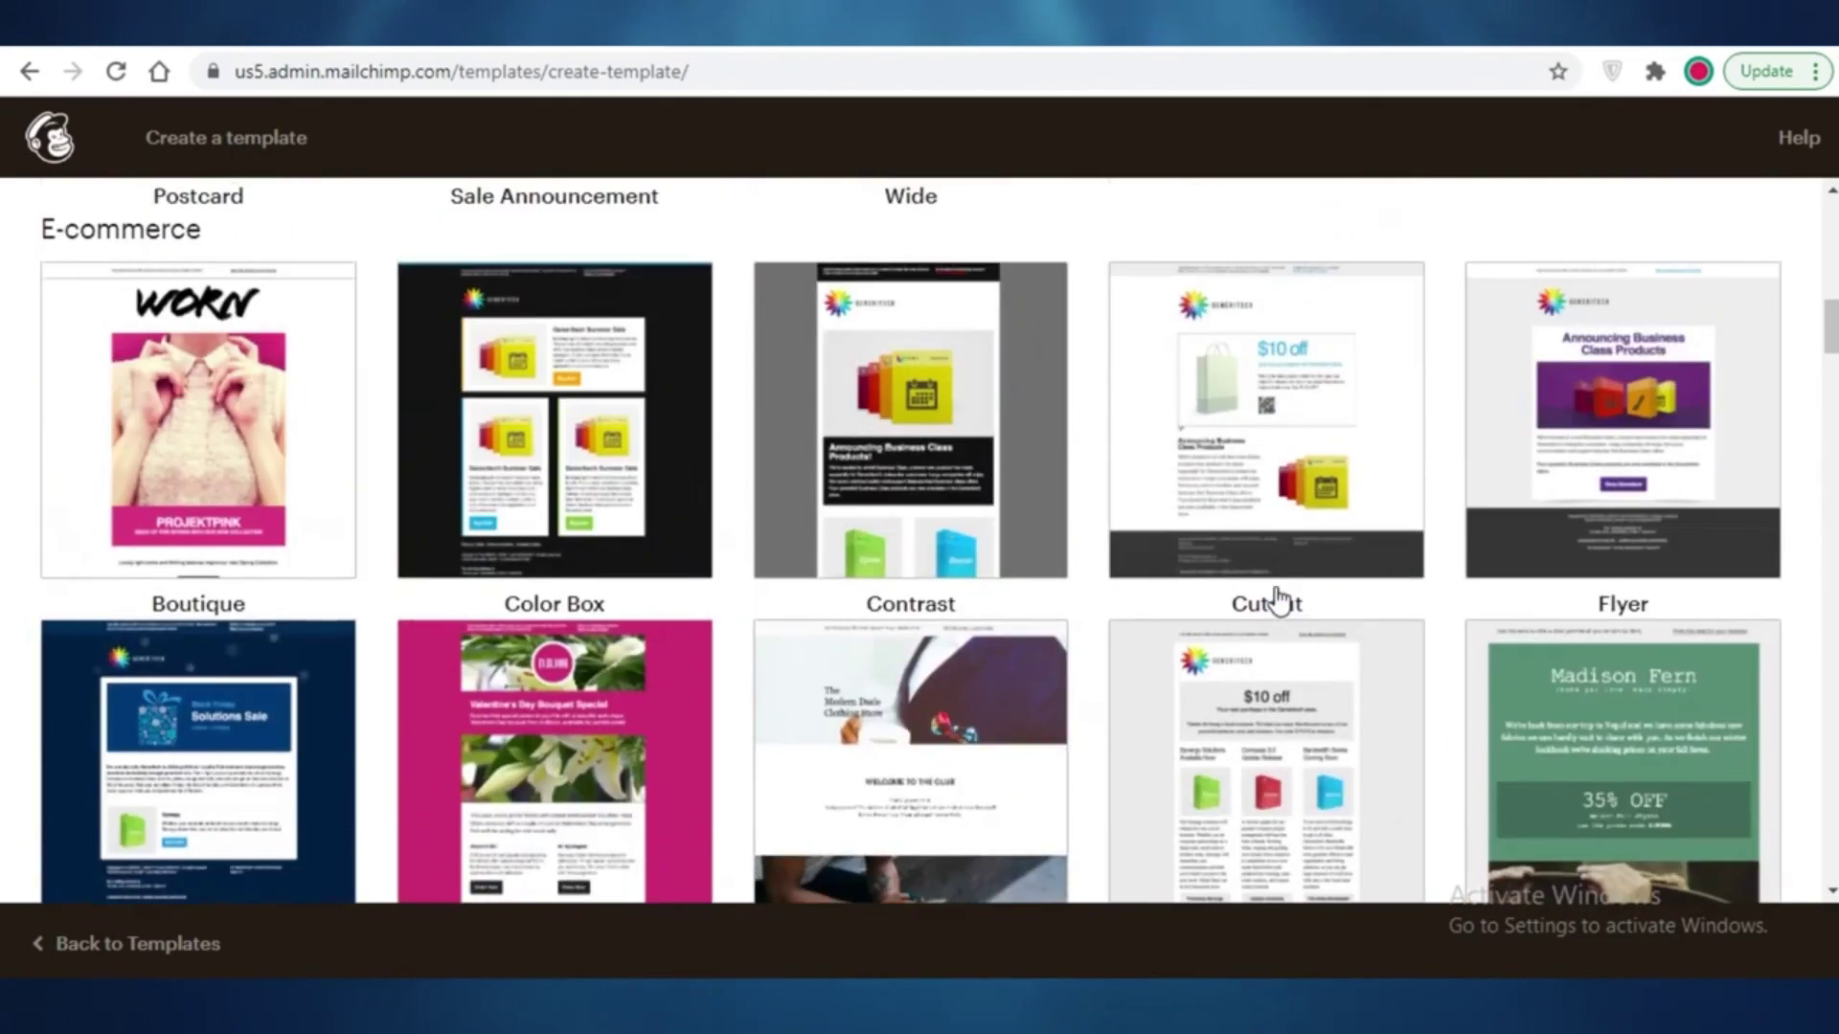
scroll(1279, 599, up, 14)
scroll(1239, 575, down, 7)
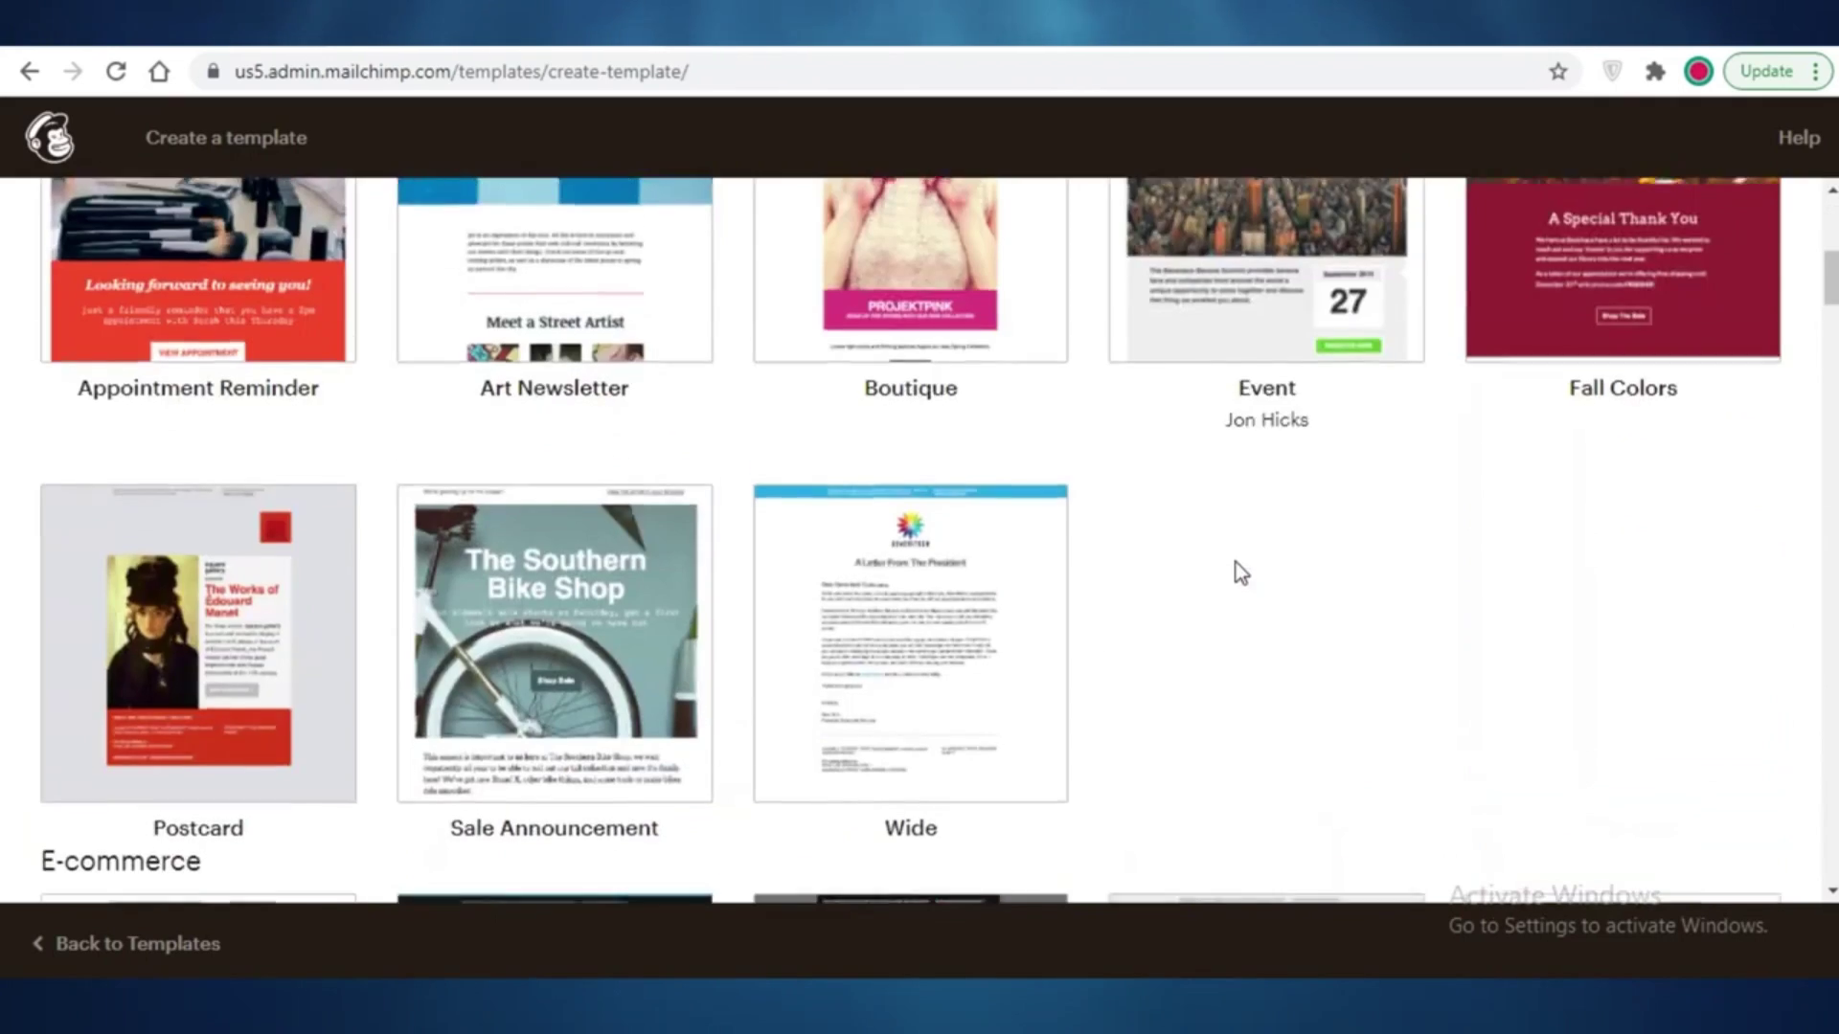
scroll(1236, 561, down, 7)
scroll(1532, 440, up, 9)
scroll(1419, 542, down, 4)
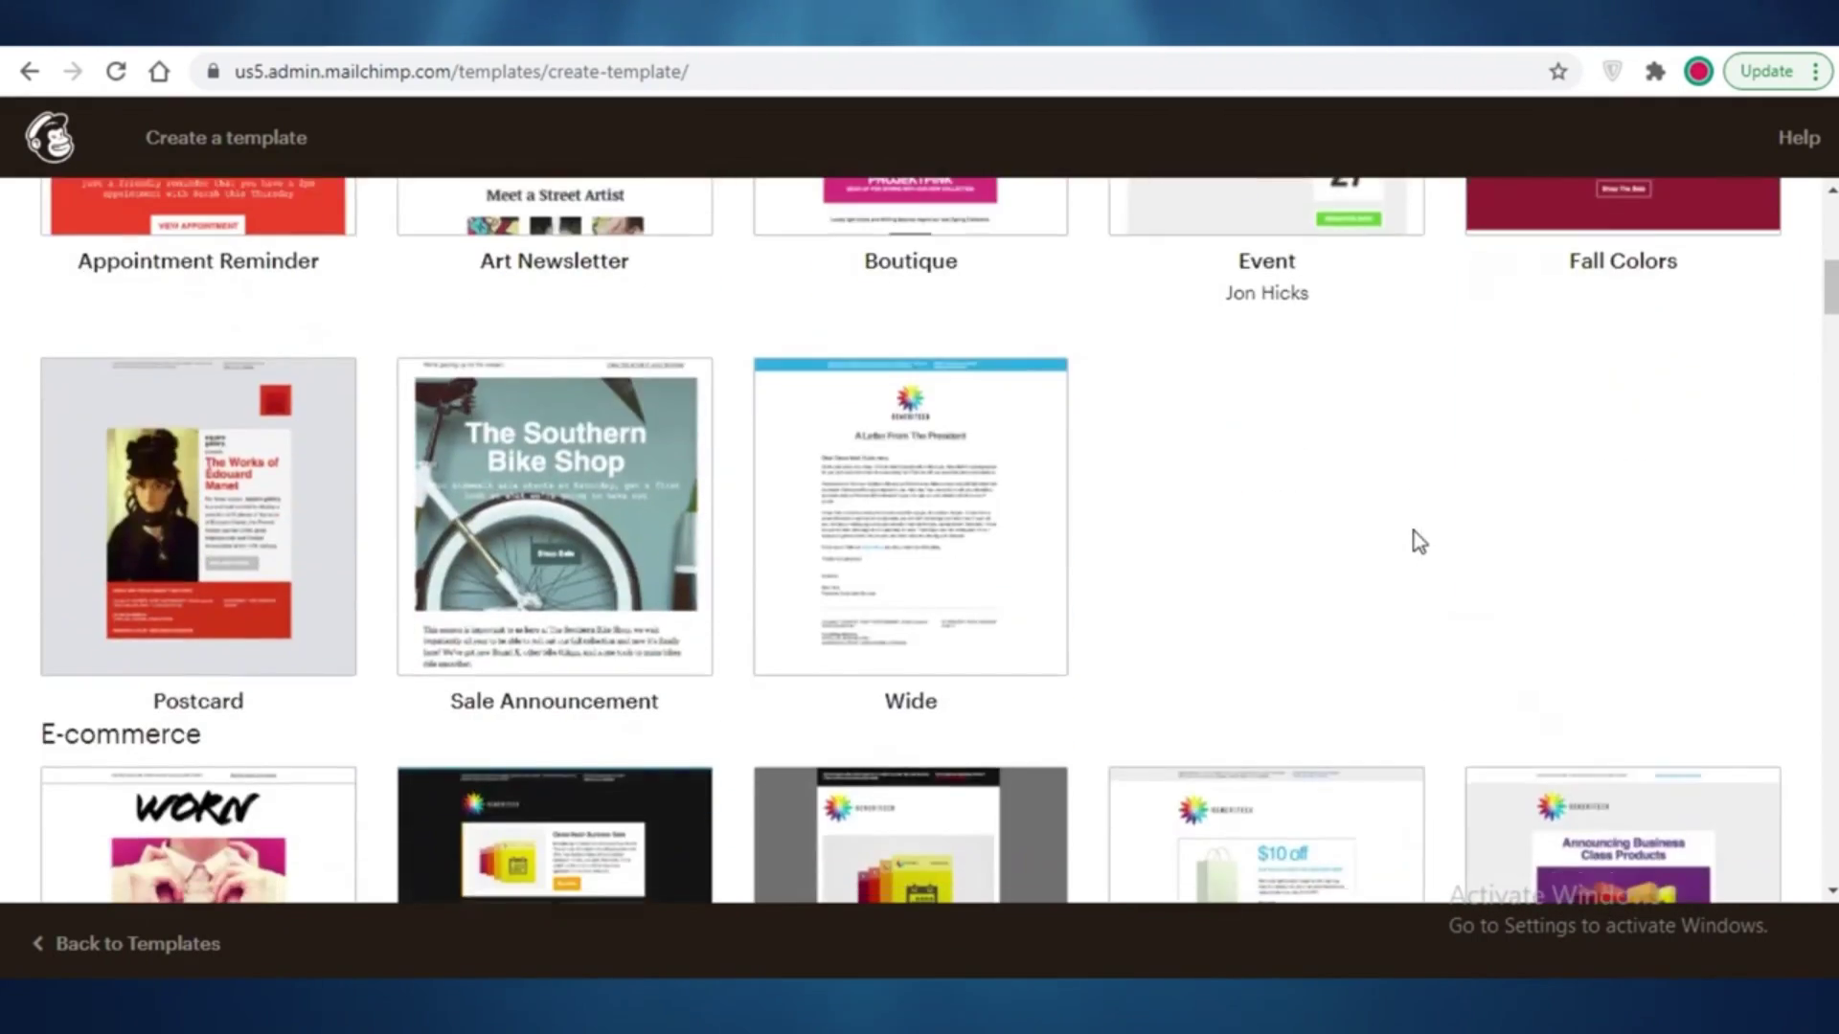
scroll(1412, 537, down, 5)
scroll(1411, 537, up, 5)
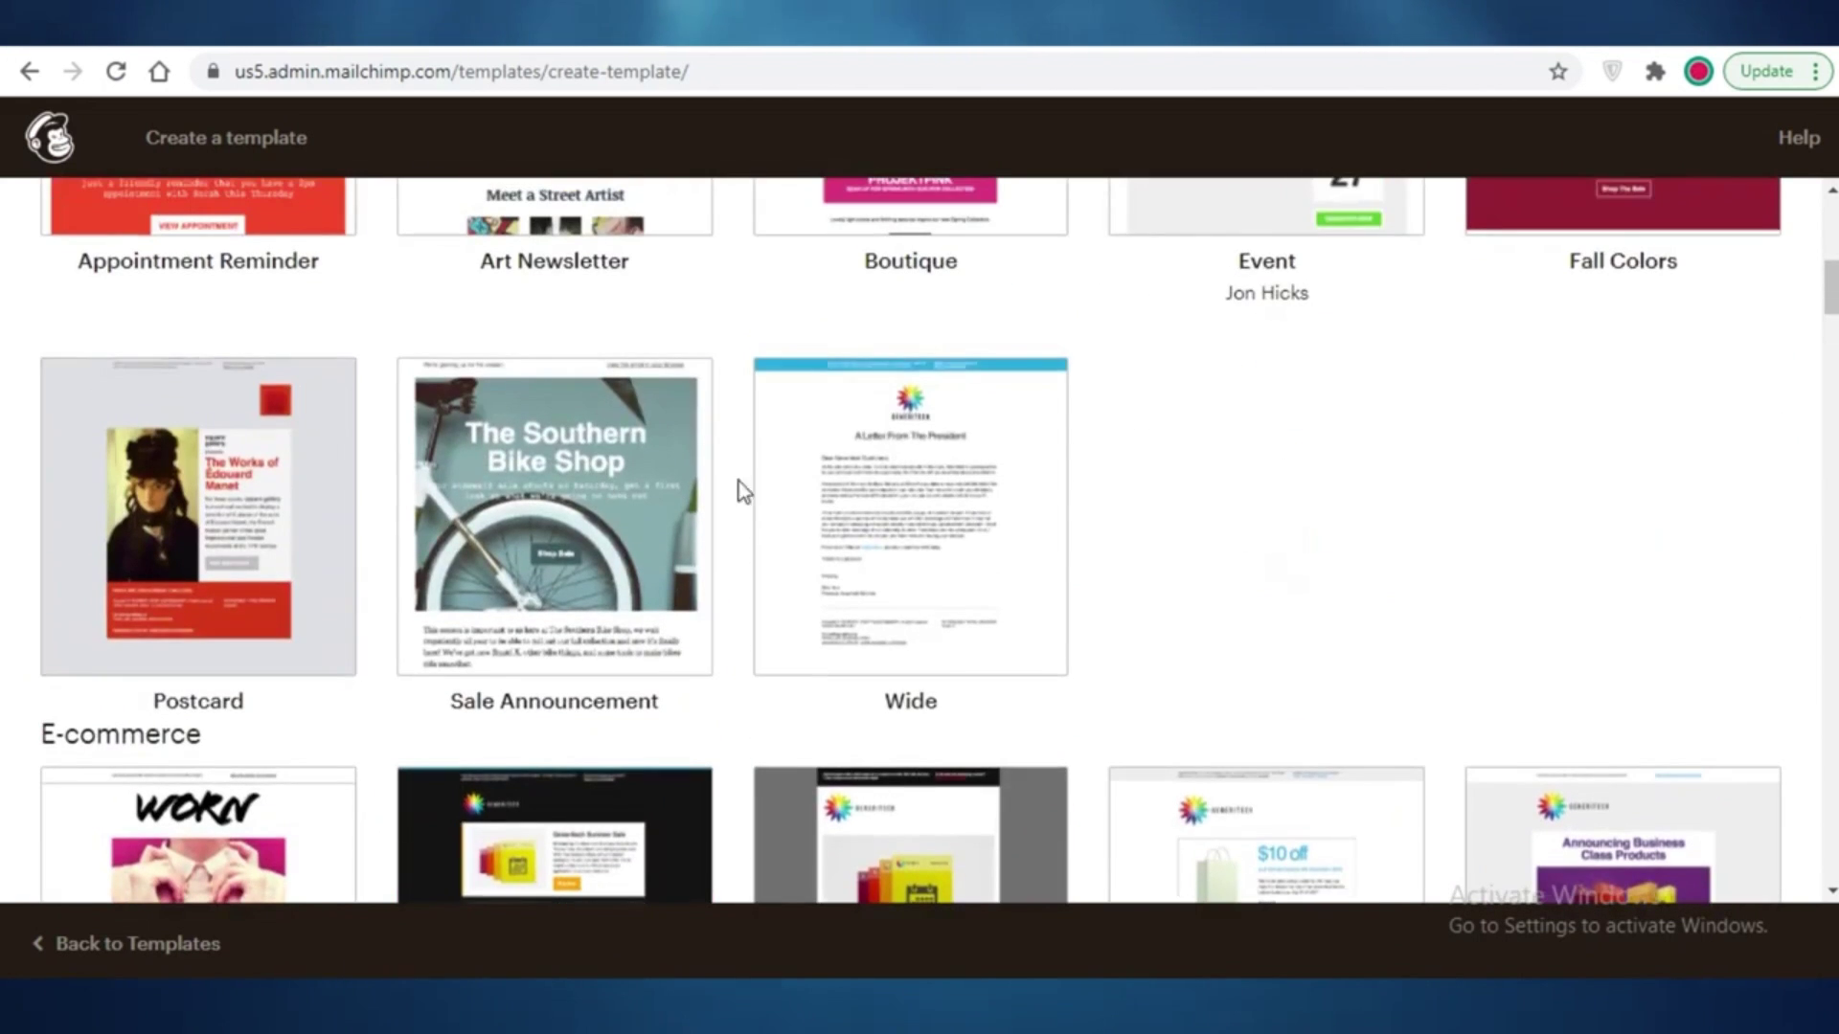
mouse_move(594, 493)
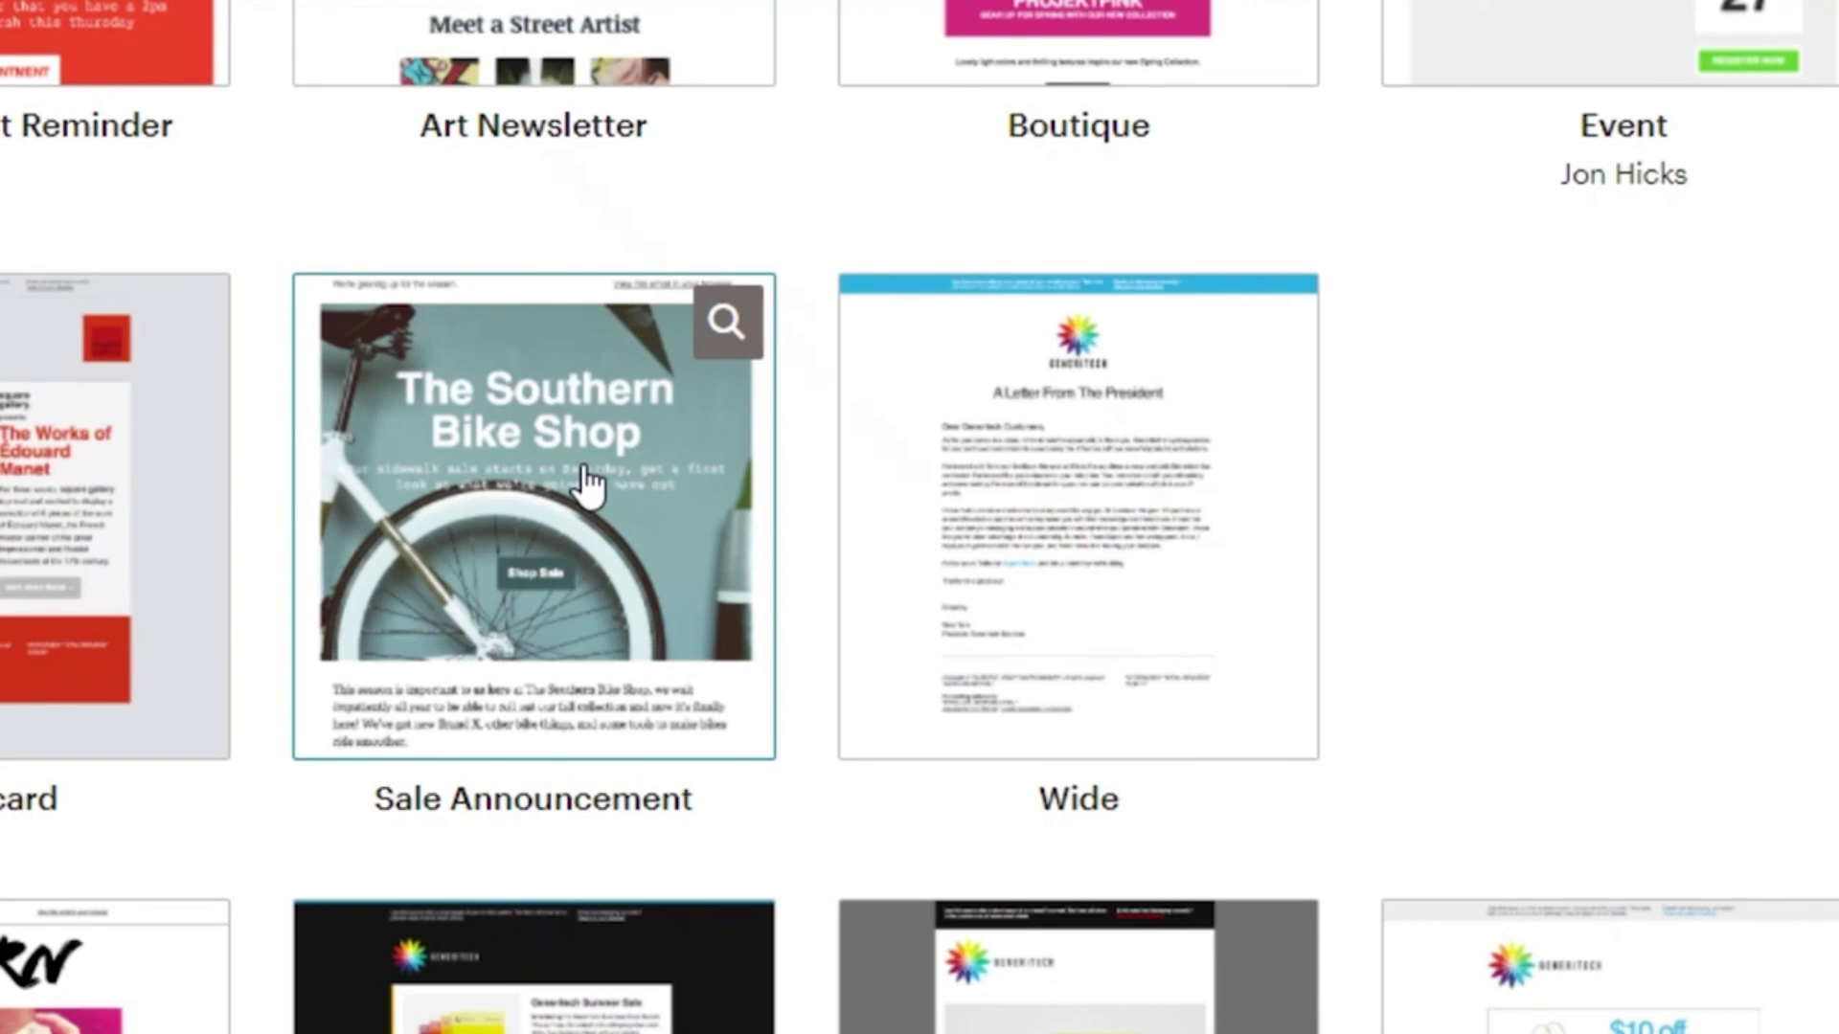
click(587, 484)
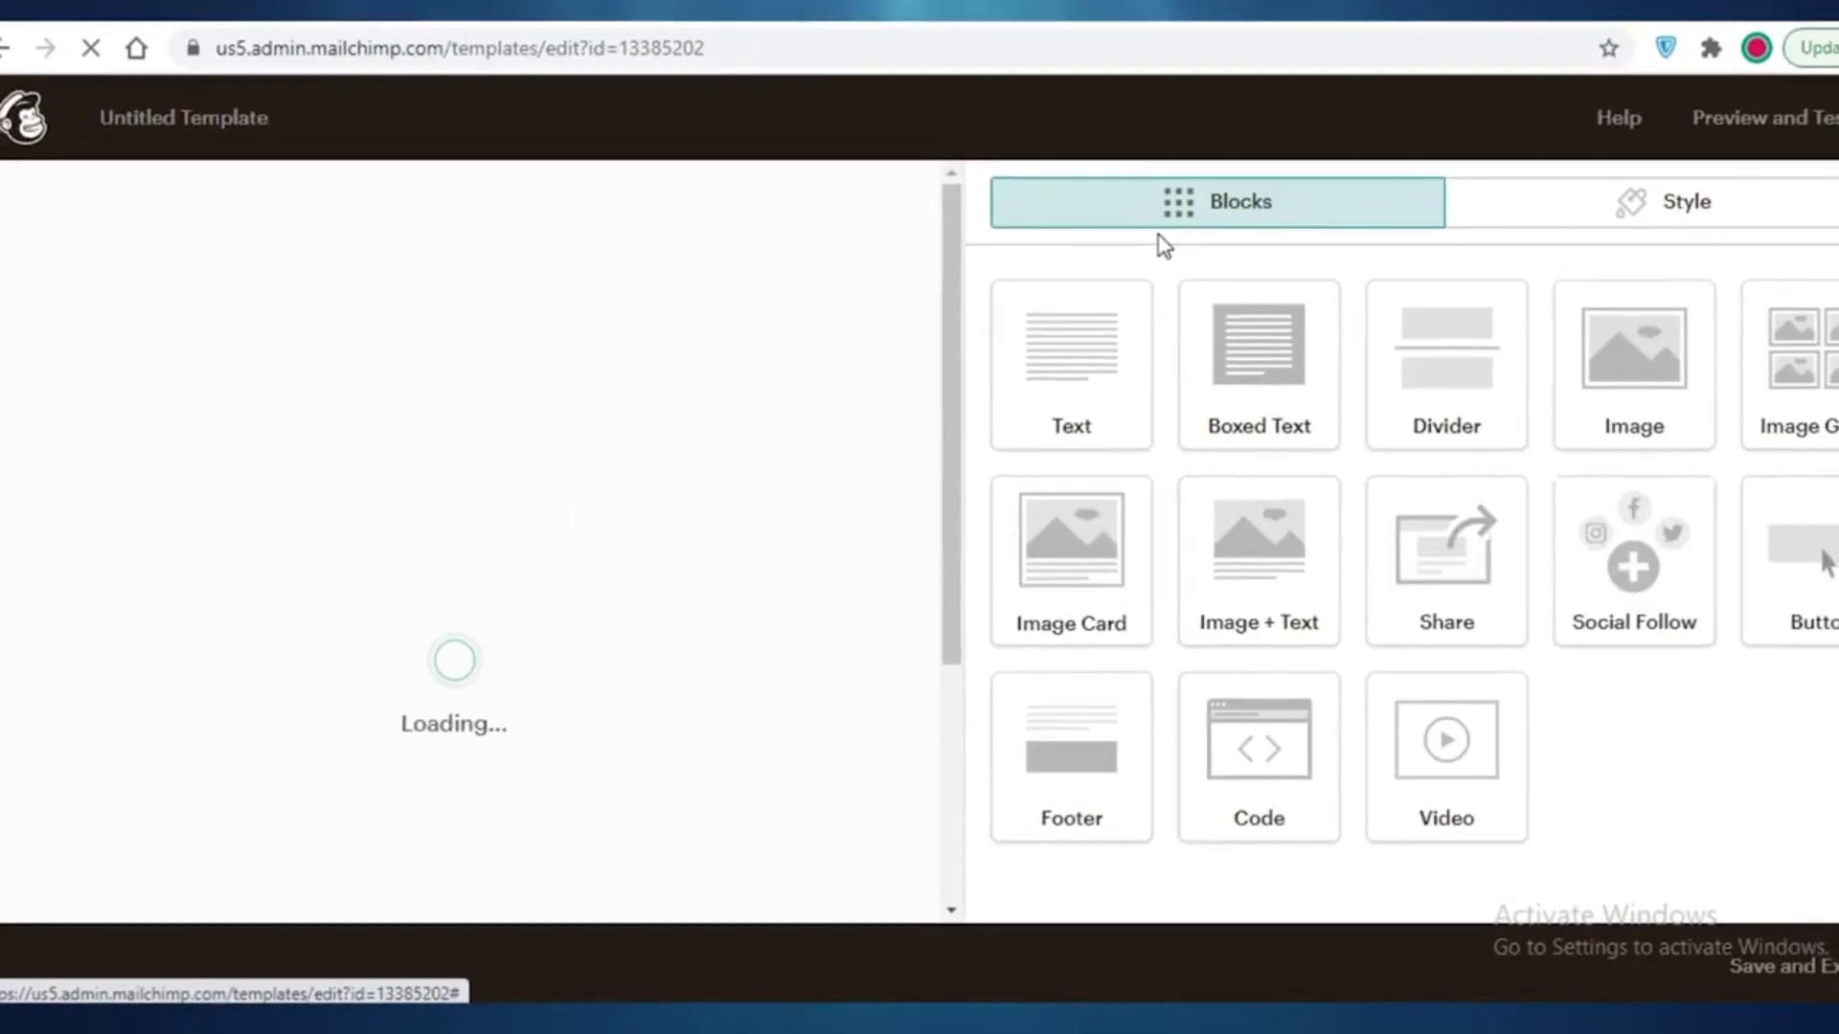
Step: Review the template editor's style sections and its available content blocks
click(1687, 239)
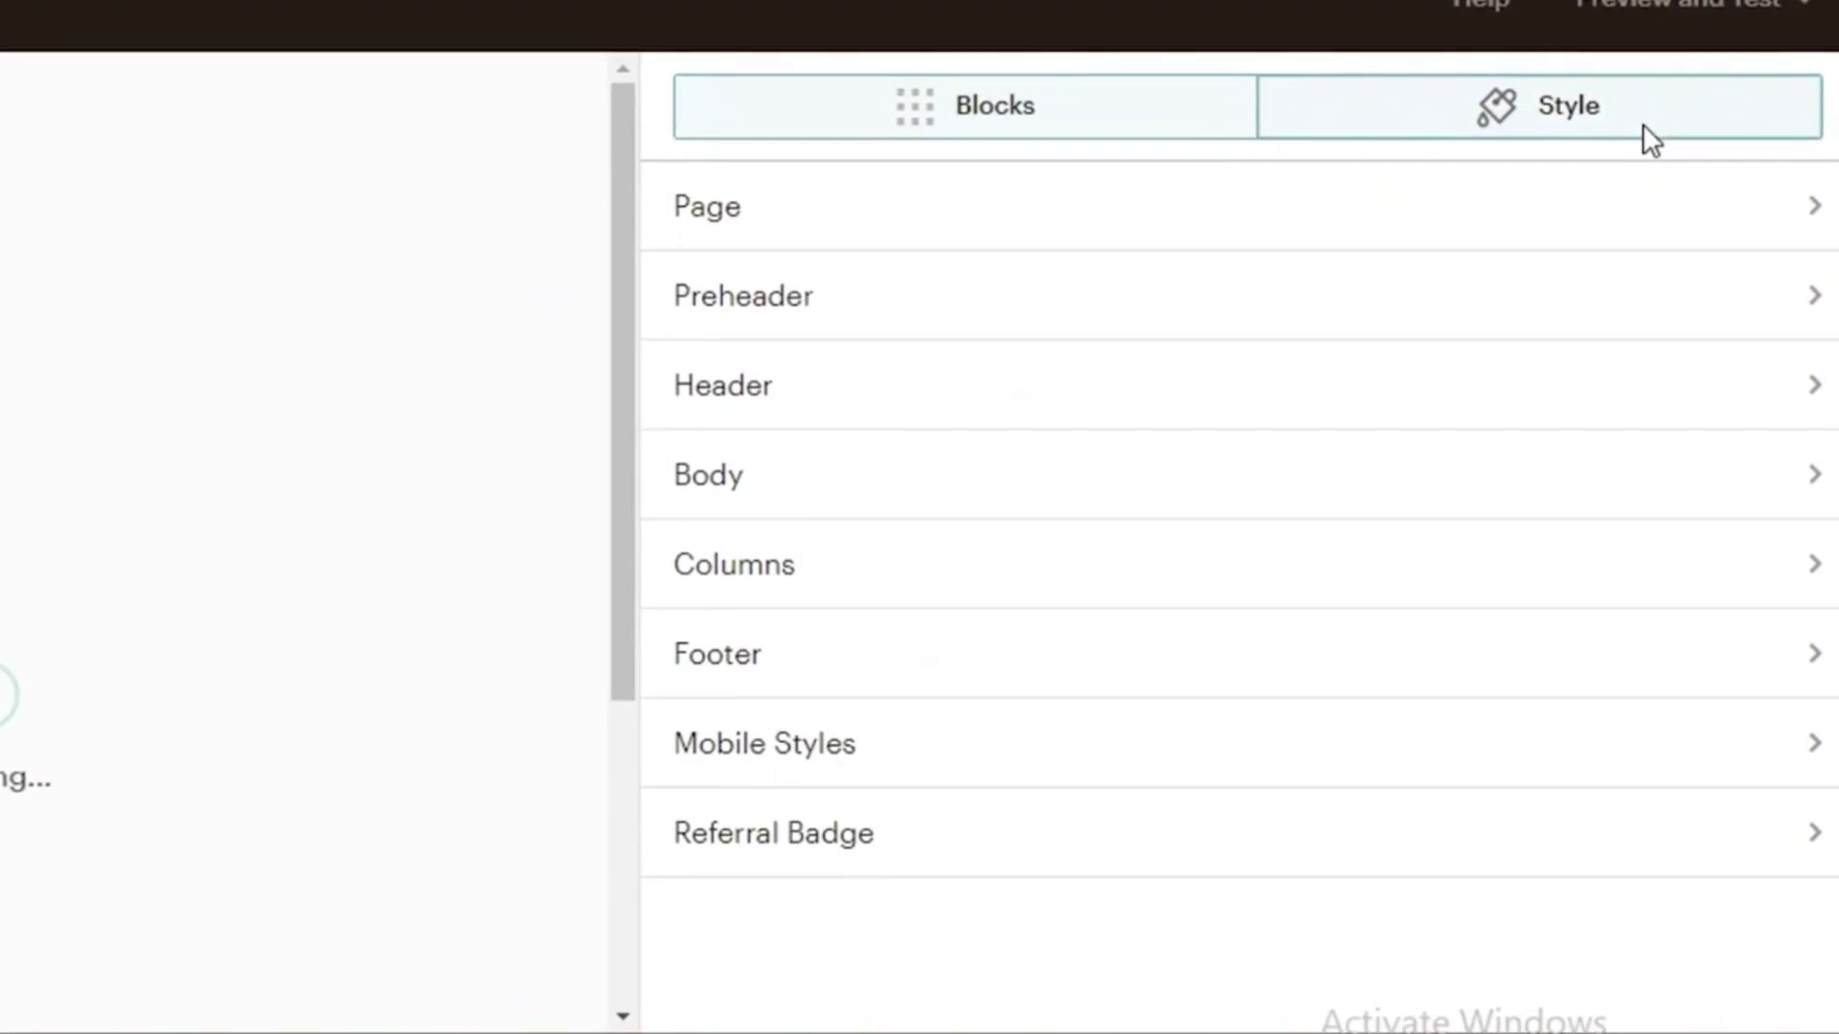
click(981, 104)
click(1582, 107)
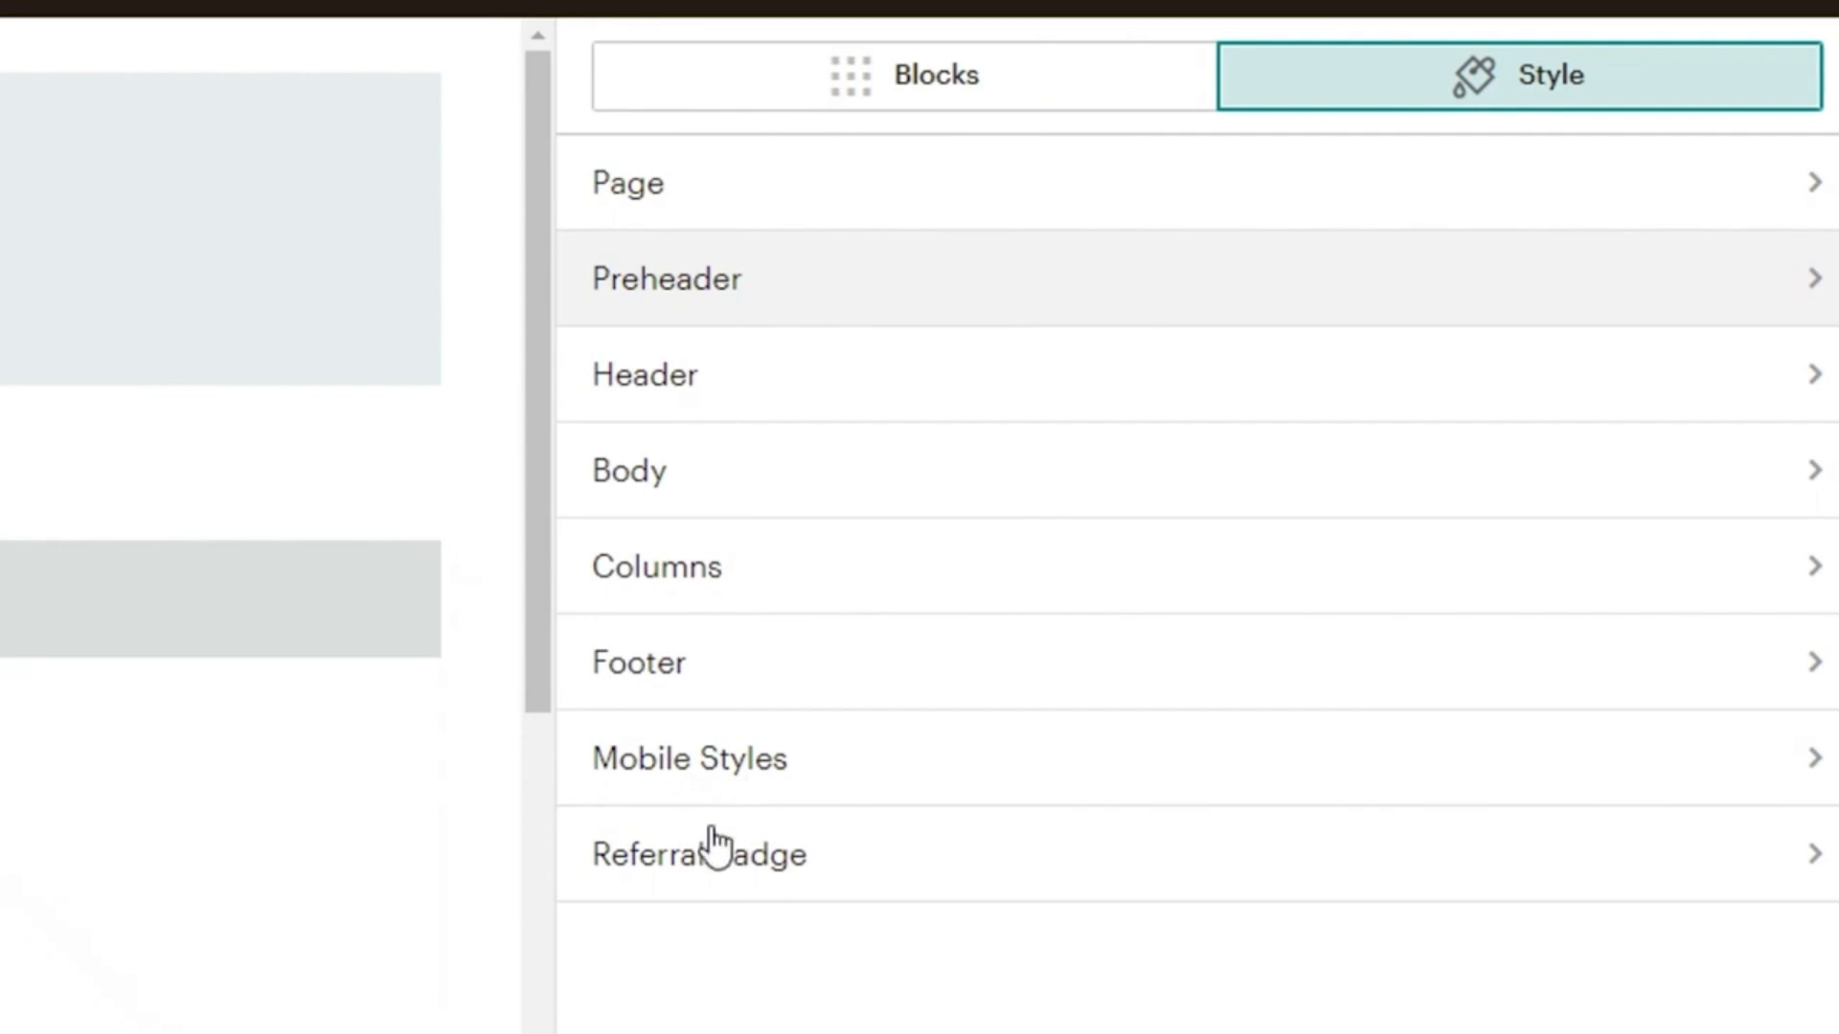
click(833, 101)
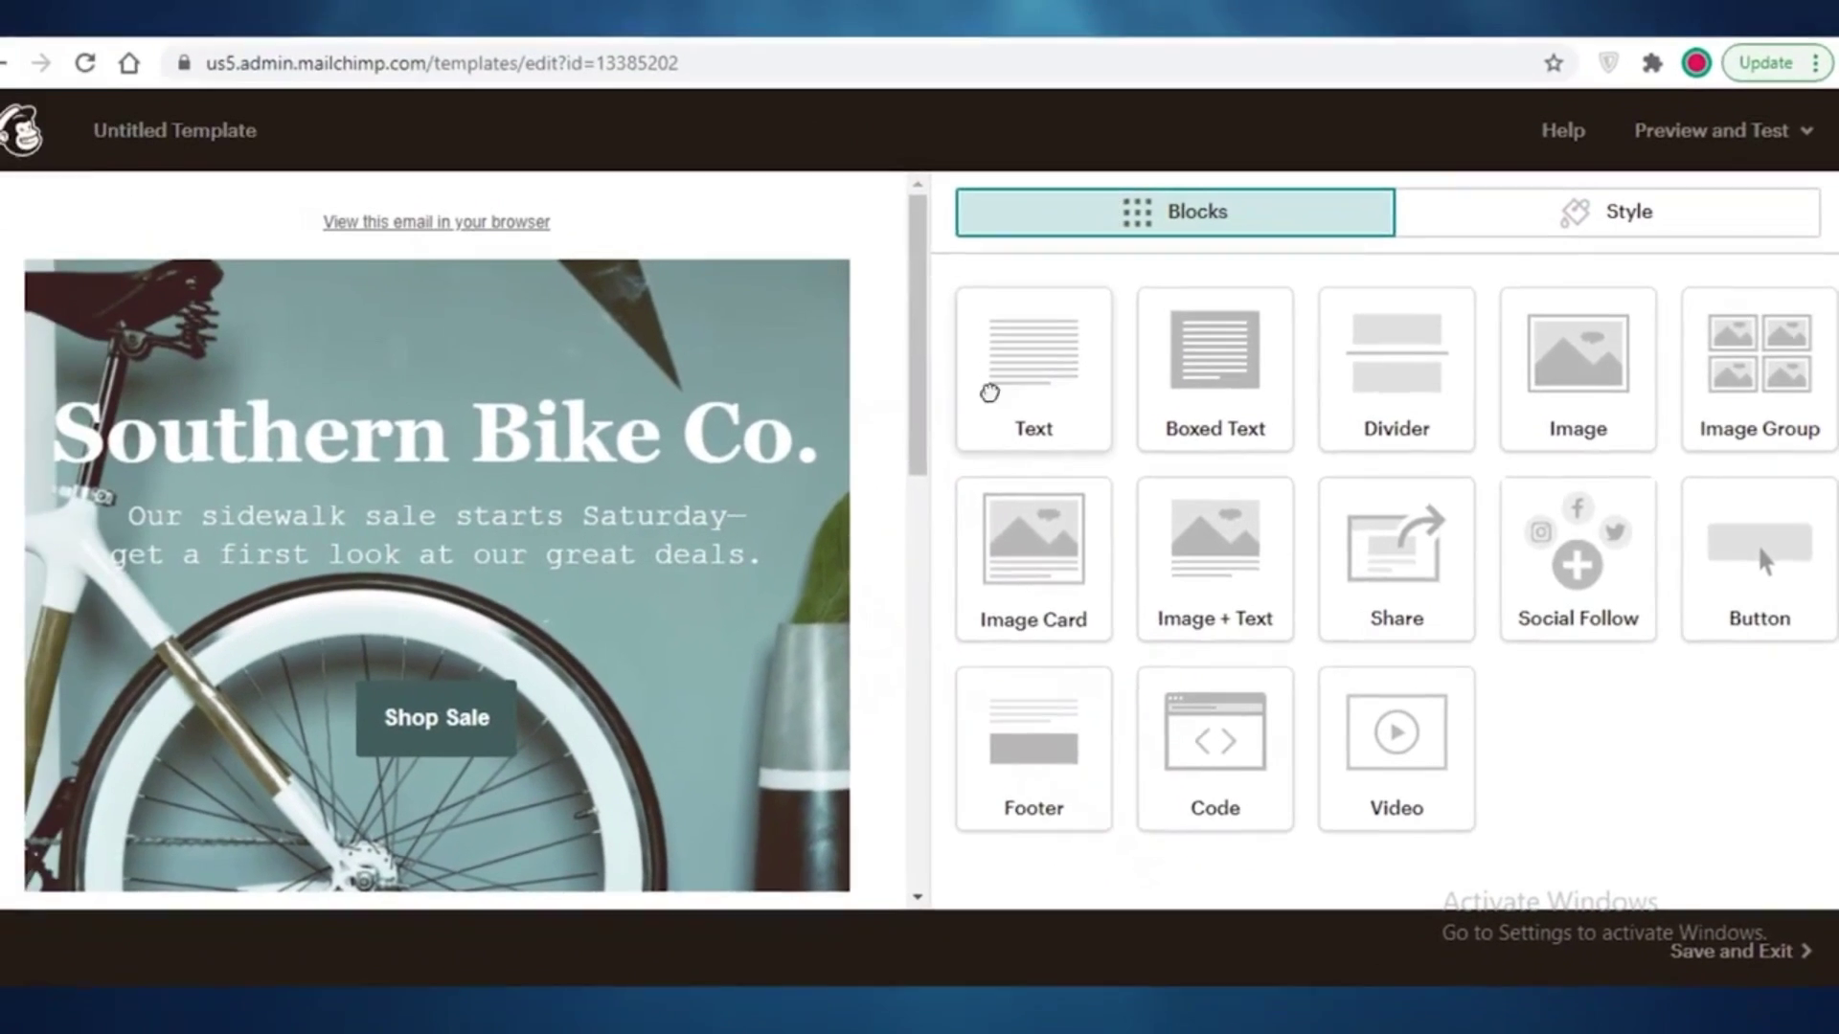
Step: Add a Text block to the template's header, directly above the Southern Bike Co. heading
drag(817, 339, 381, 396)
drag(465, 441, 465, 440)
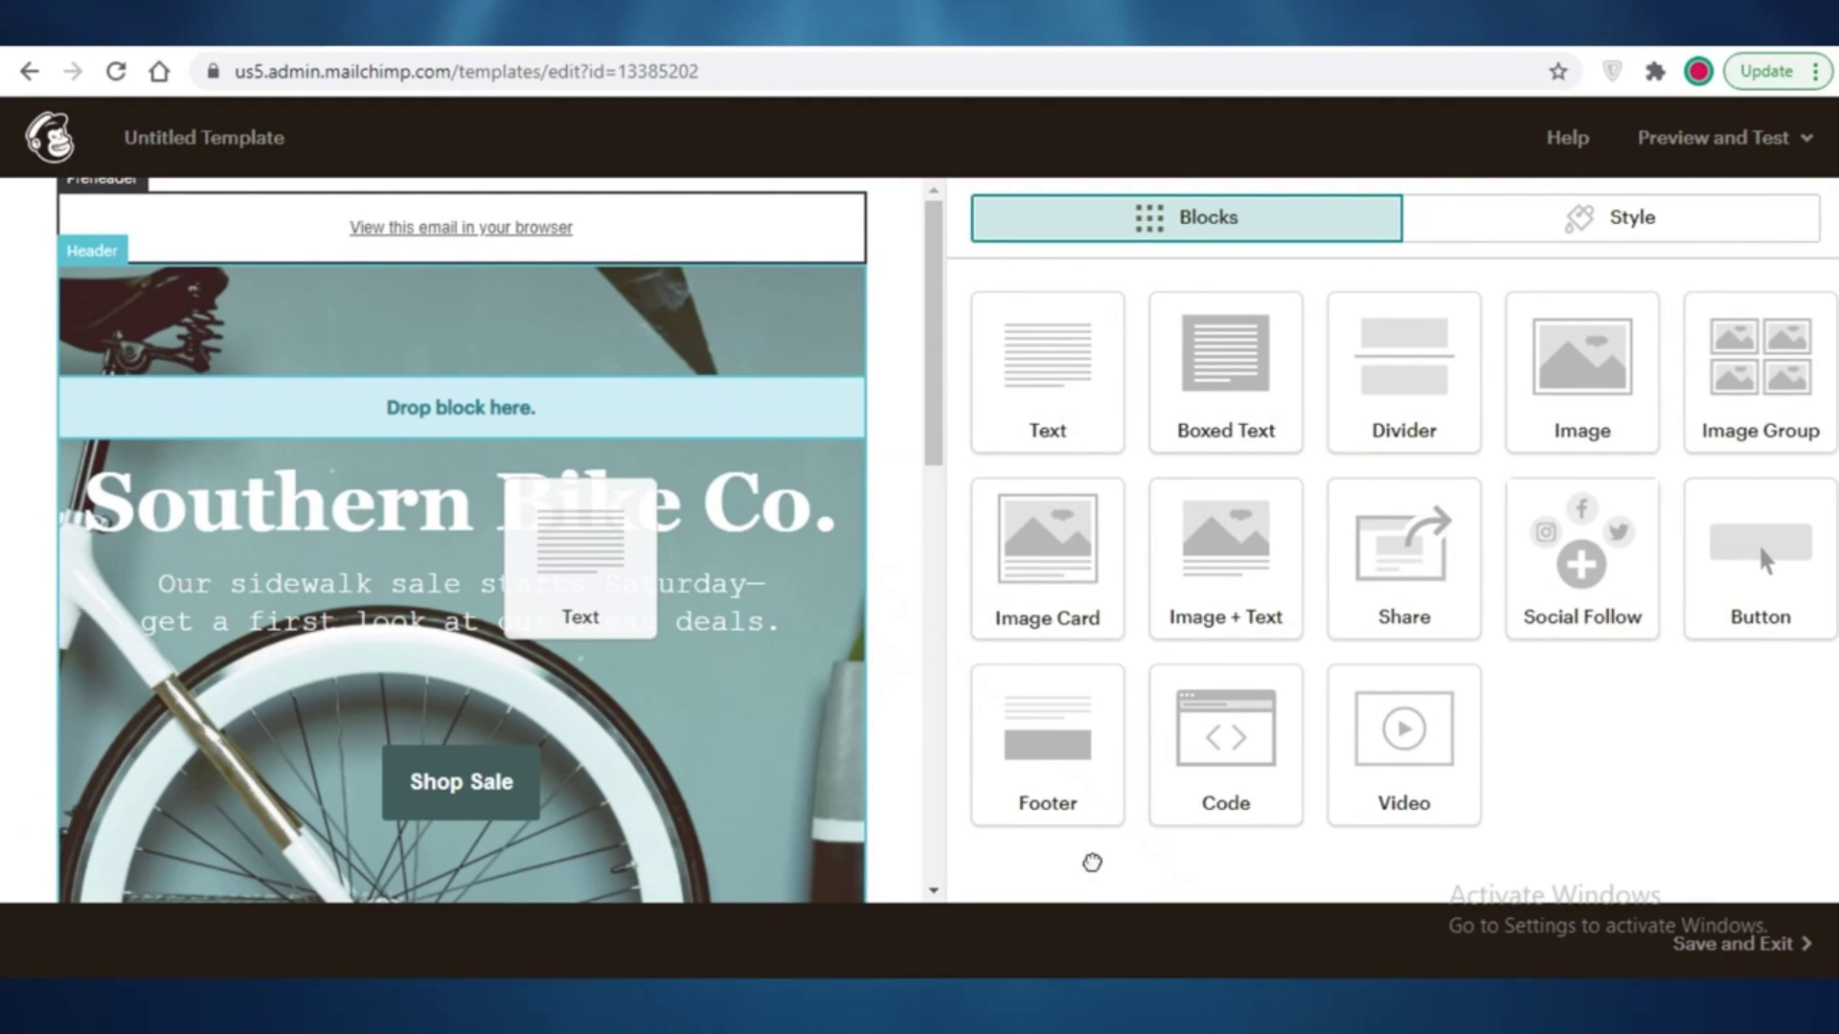
drag(763, 595, 747, 411)
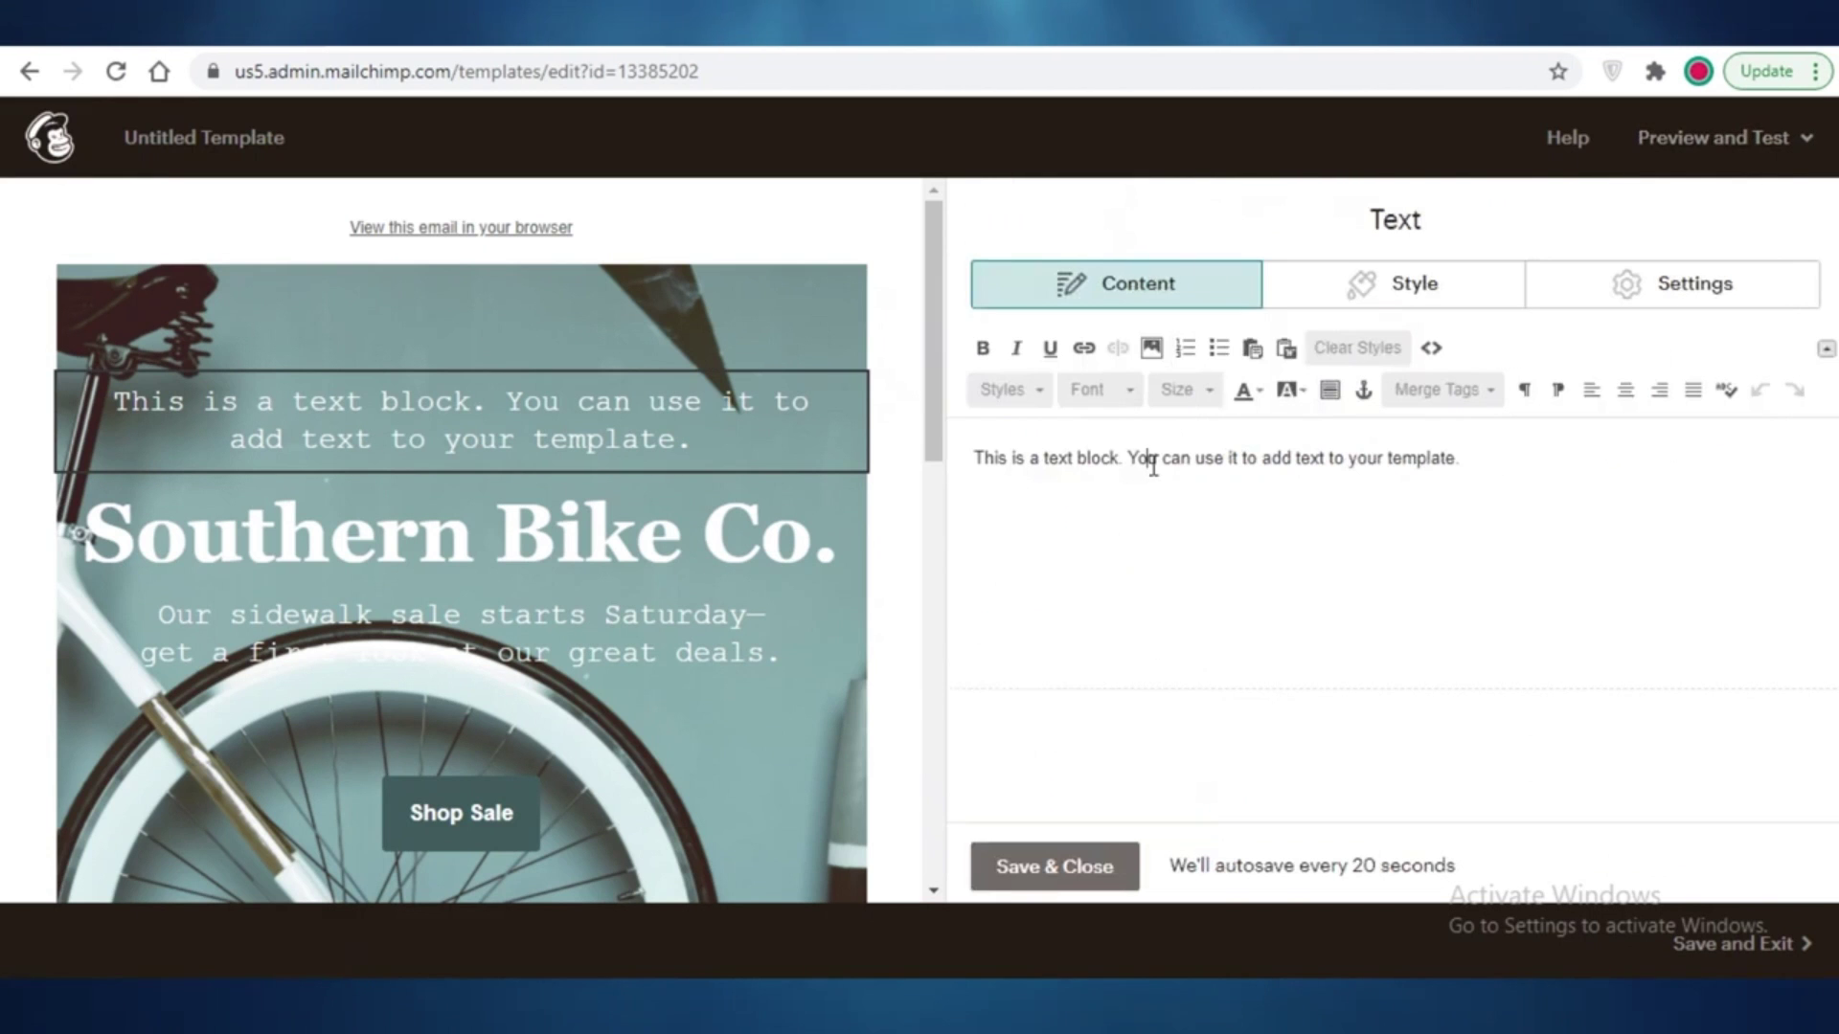
Step: Replace the new text block's placeholder with "XYZ COMPANY HAS A NATION WIDE SALE" and save the block
key(ctrl+a)
key(BackSpace)
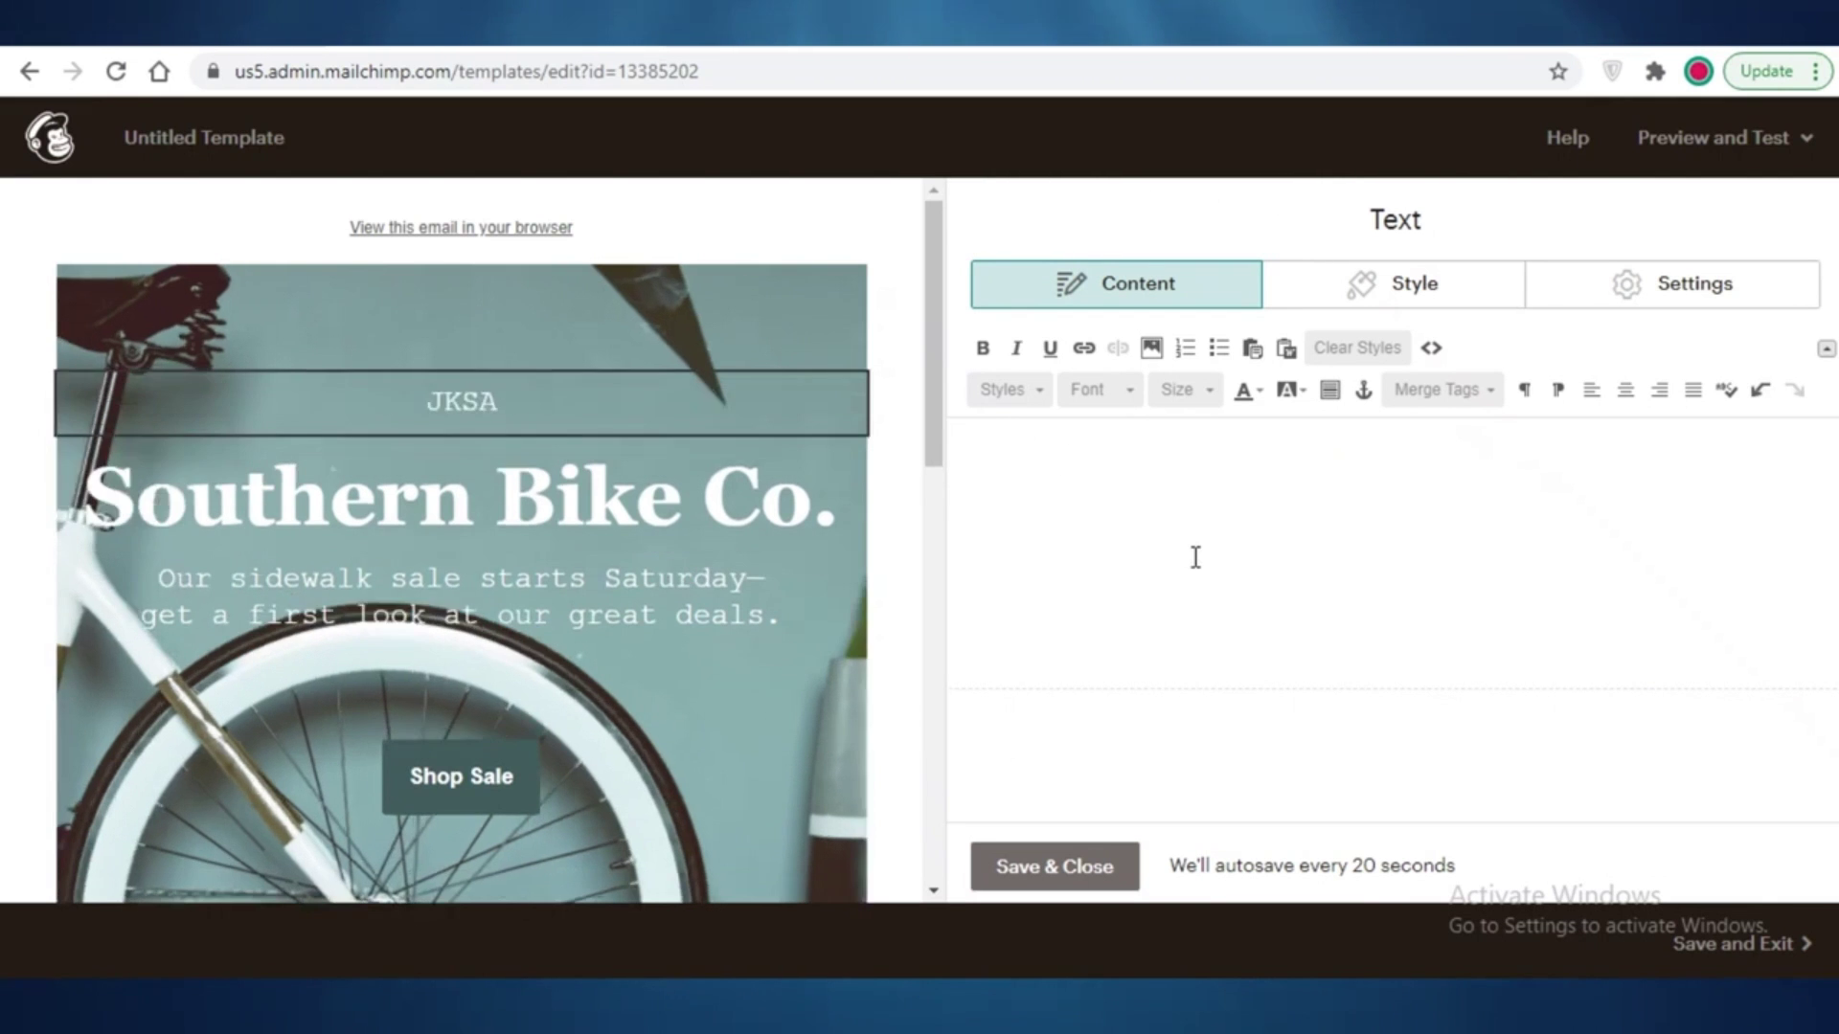
text(XYZ CO)
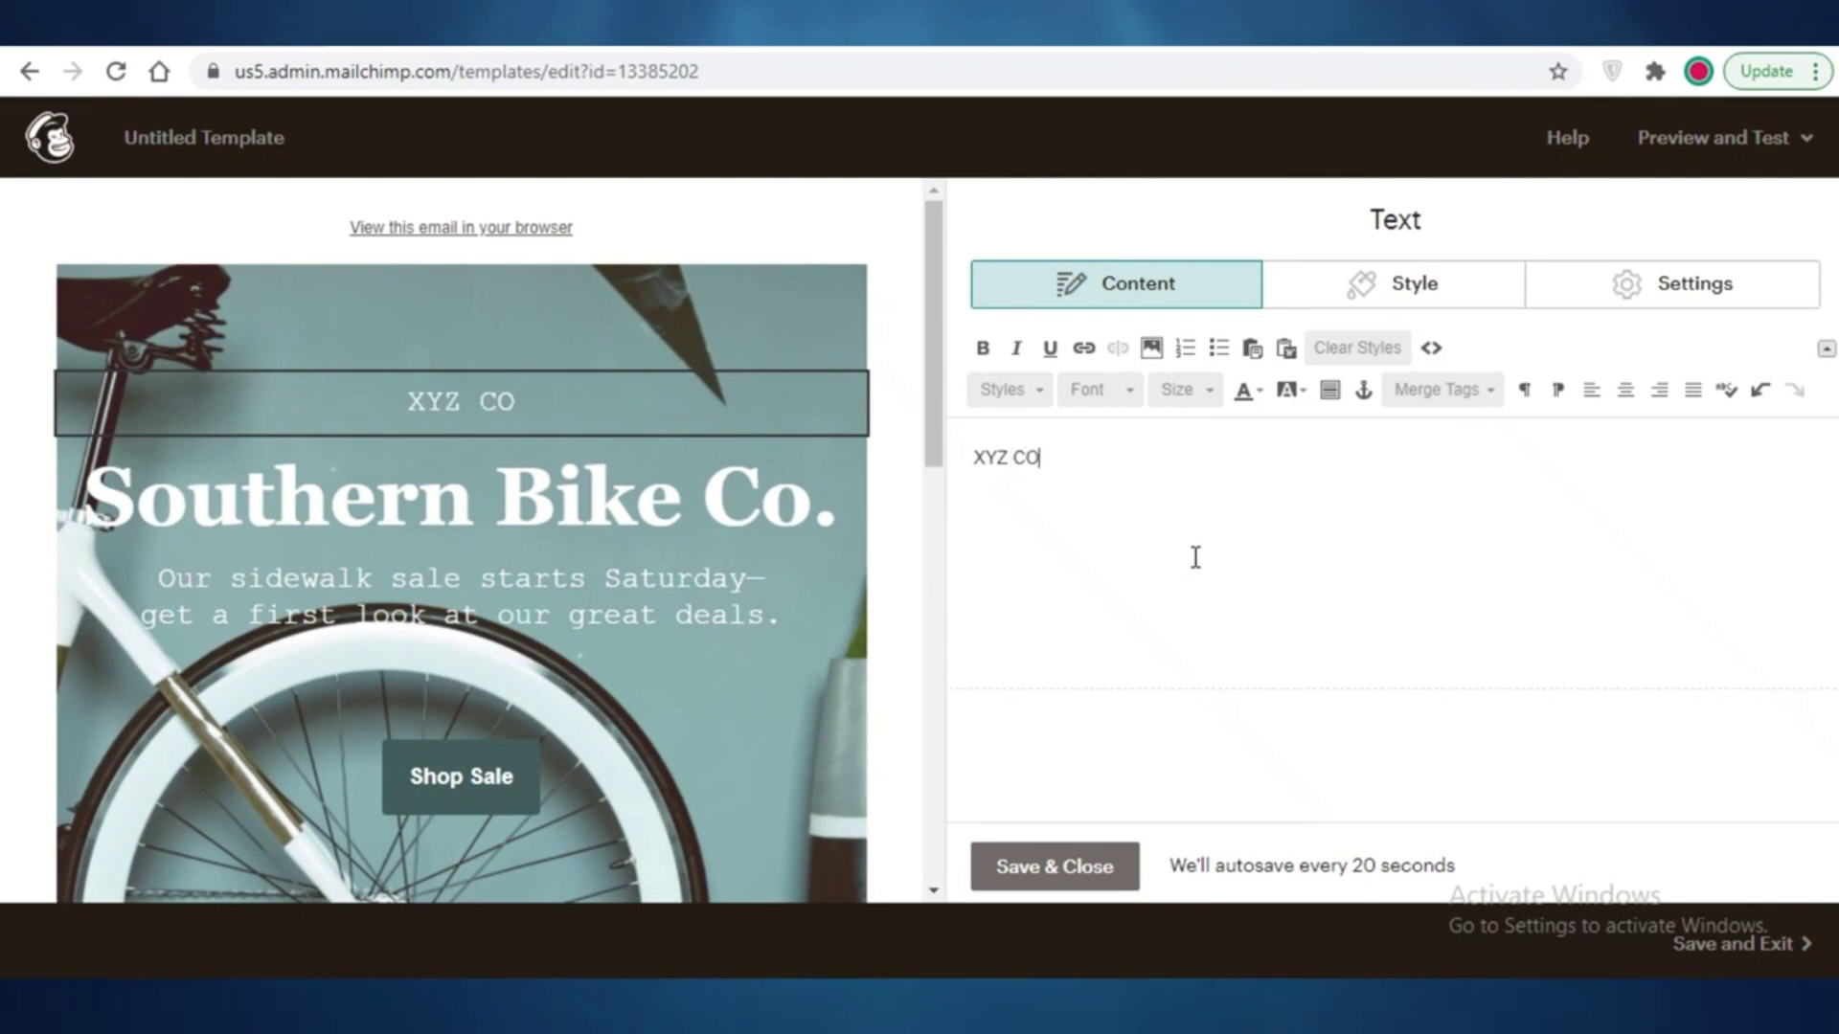
text(MPANY HAS A NATION WIDE SALE)
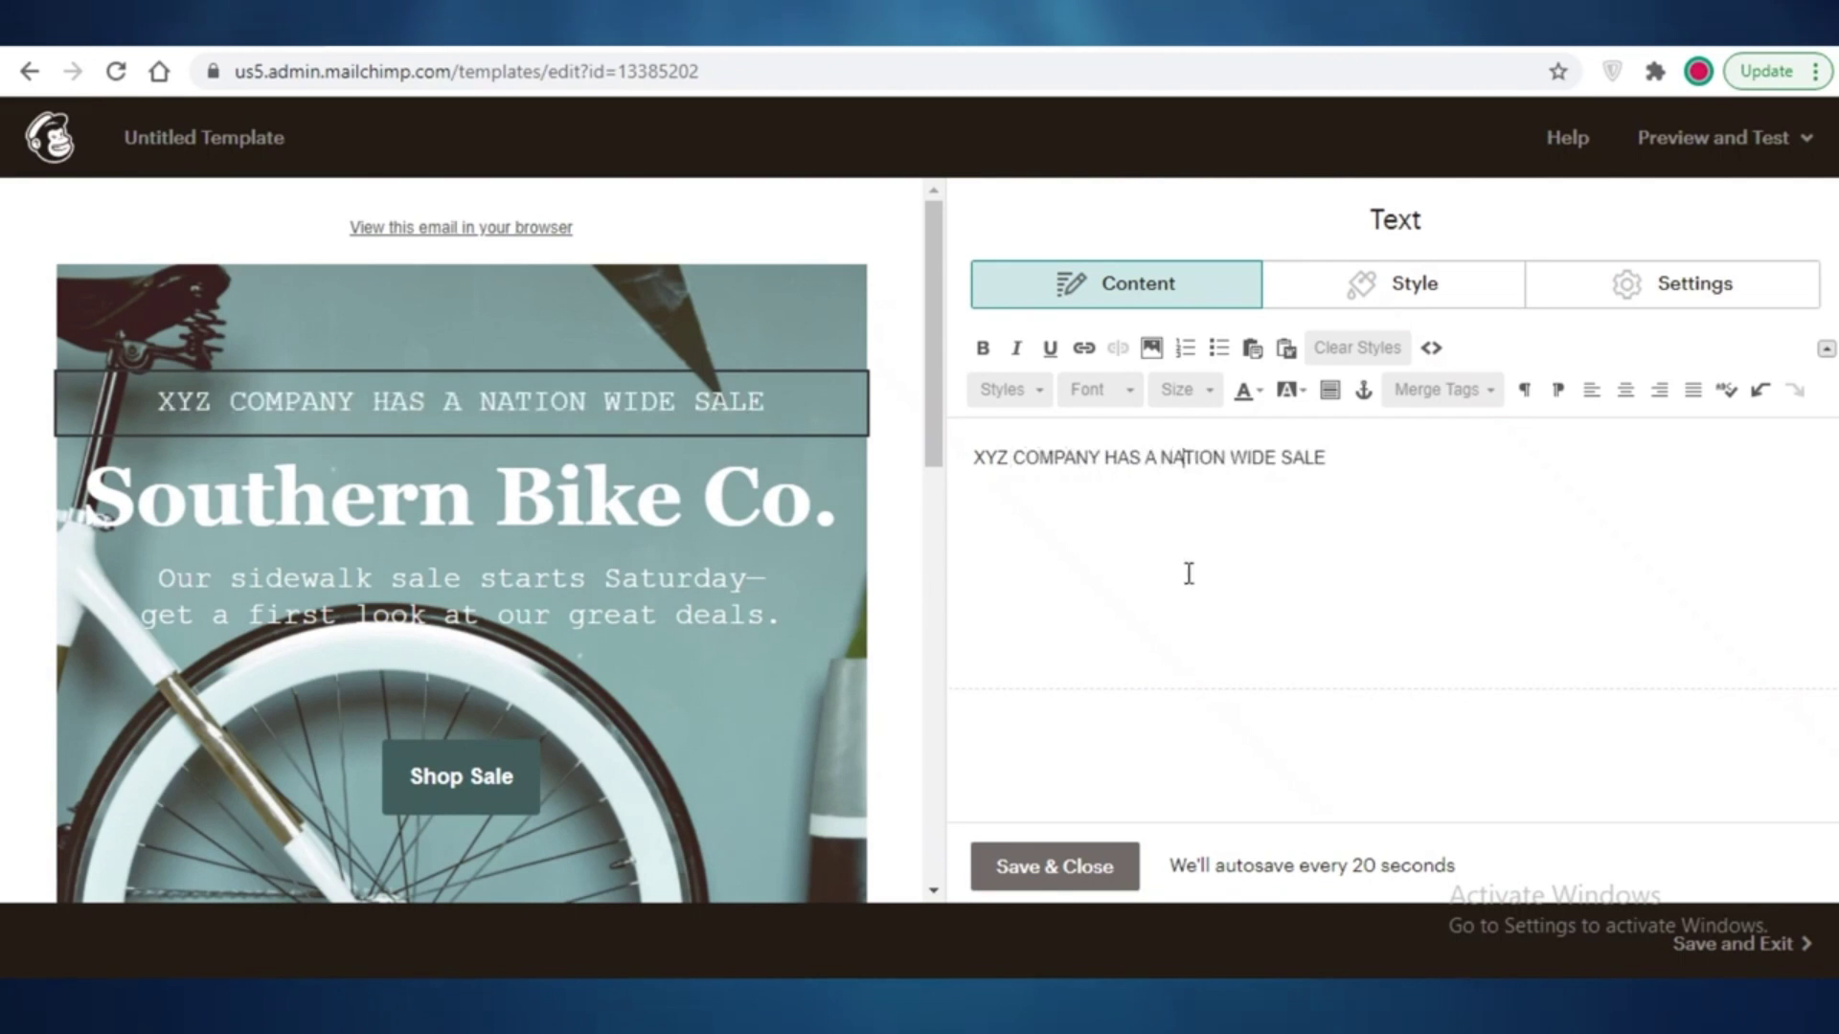
click(1053, 866)
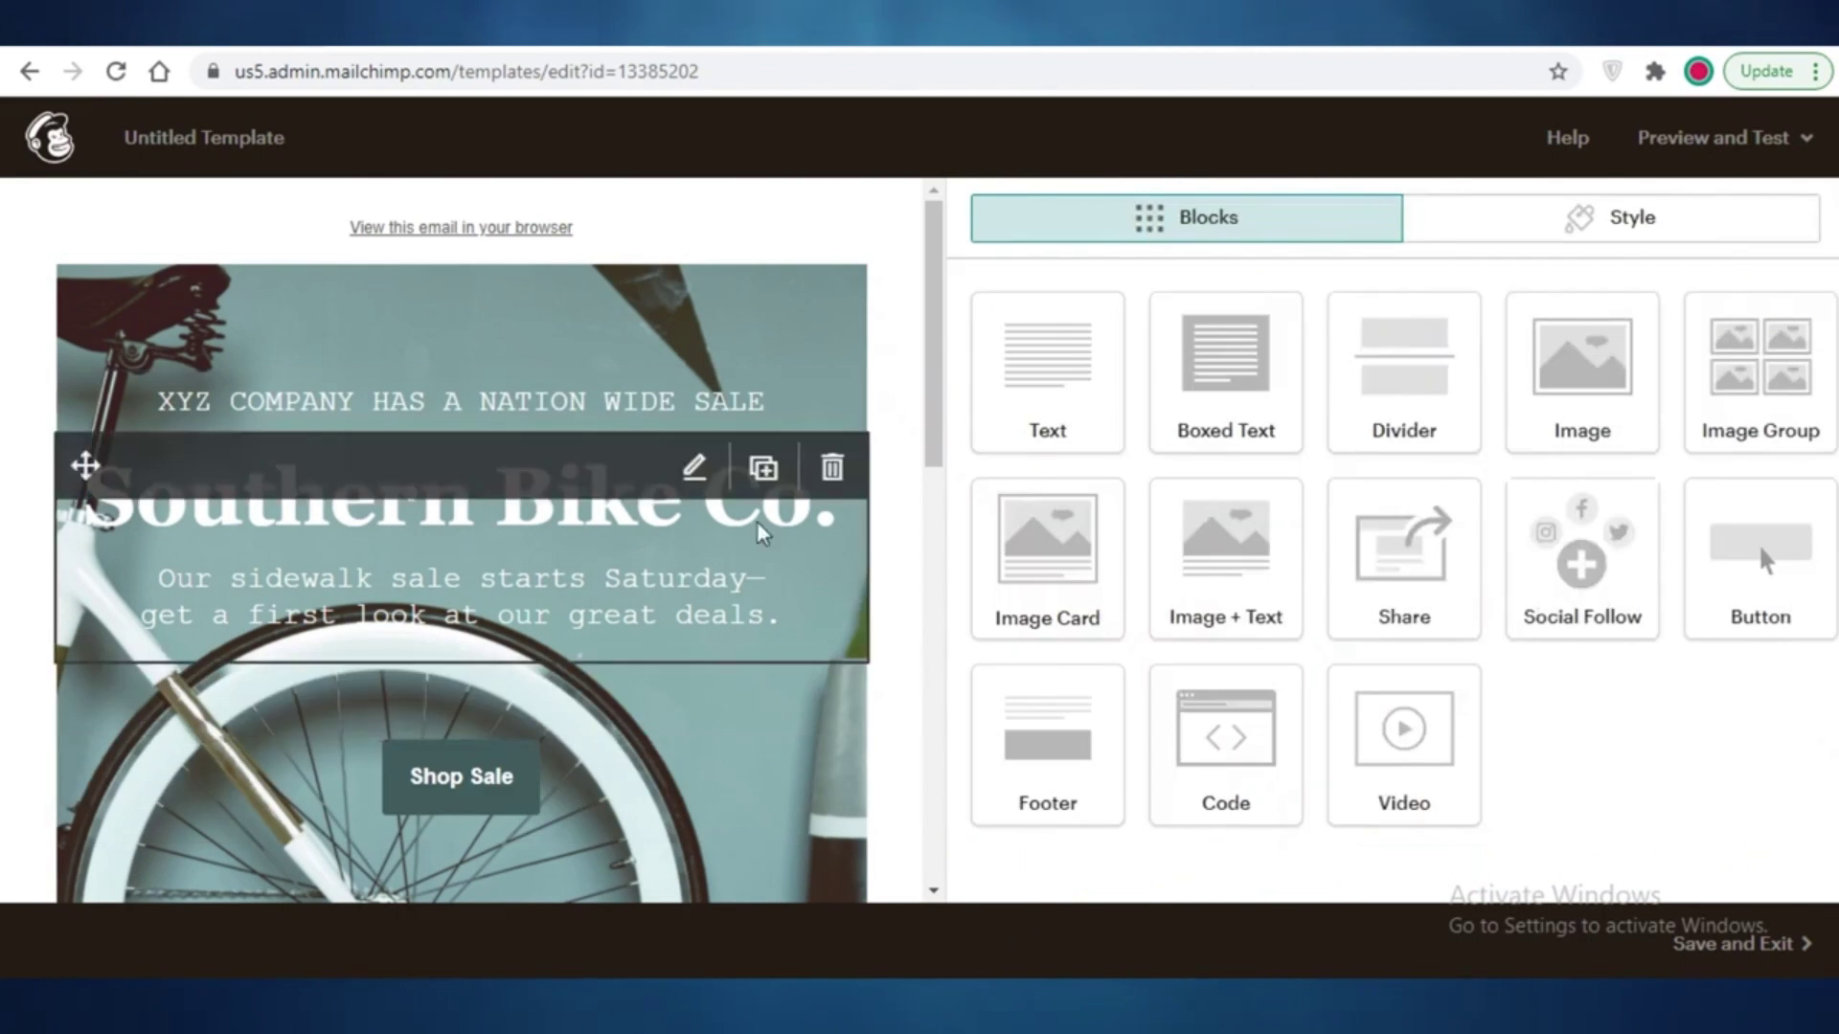
Step: Delete the header's Southern Bike Co. text block with its sidewalk sale message
scroll(529, 287, down, 5)
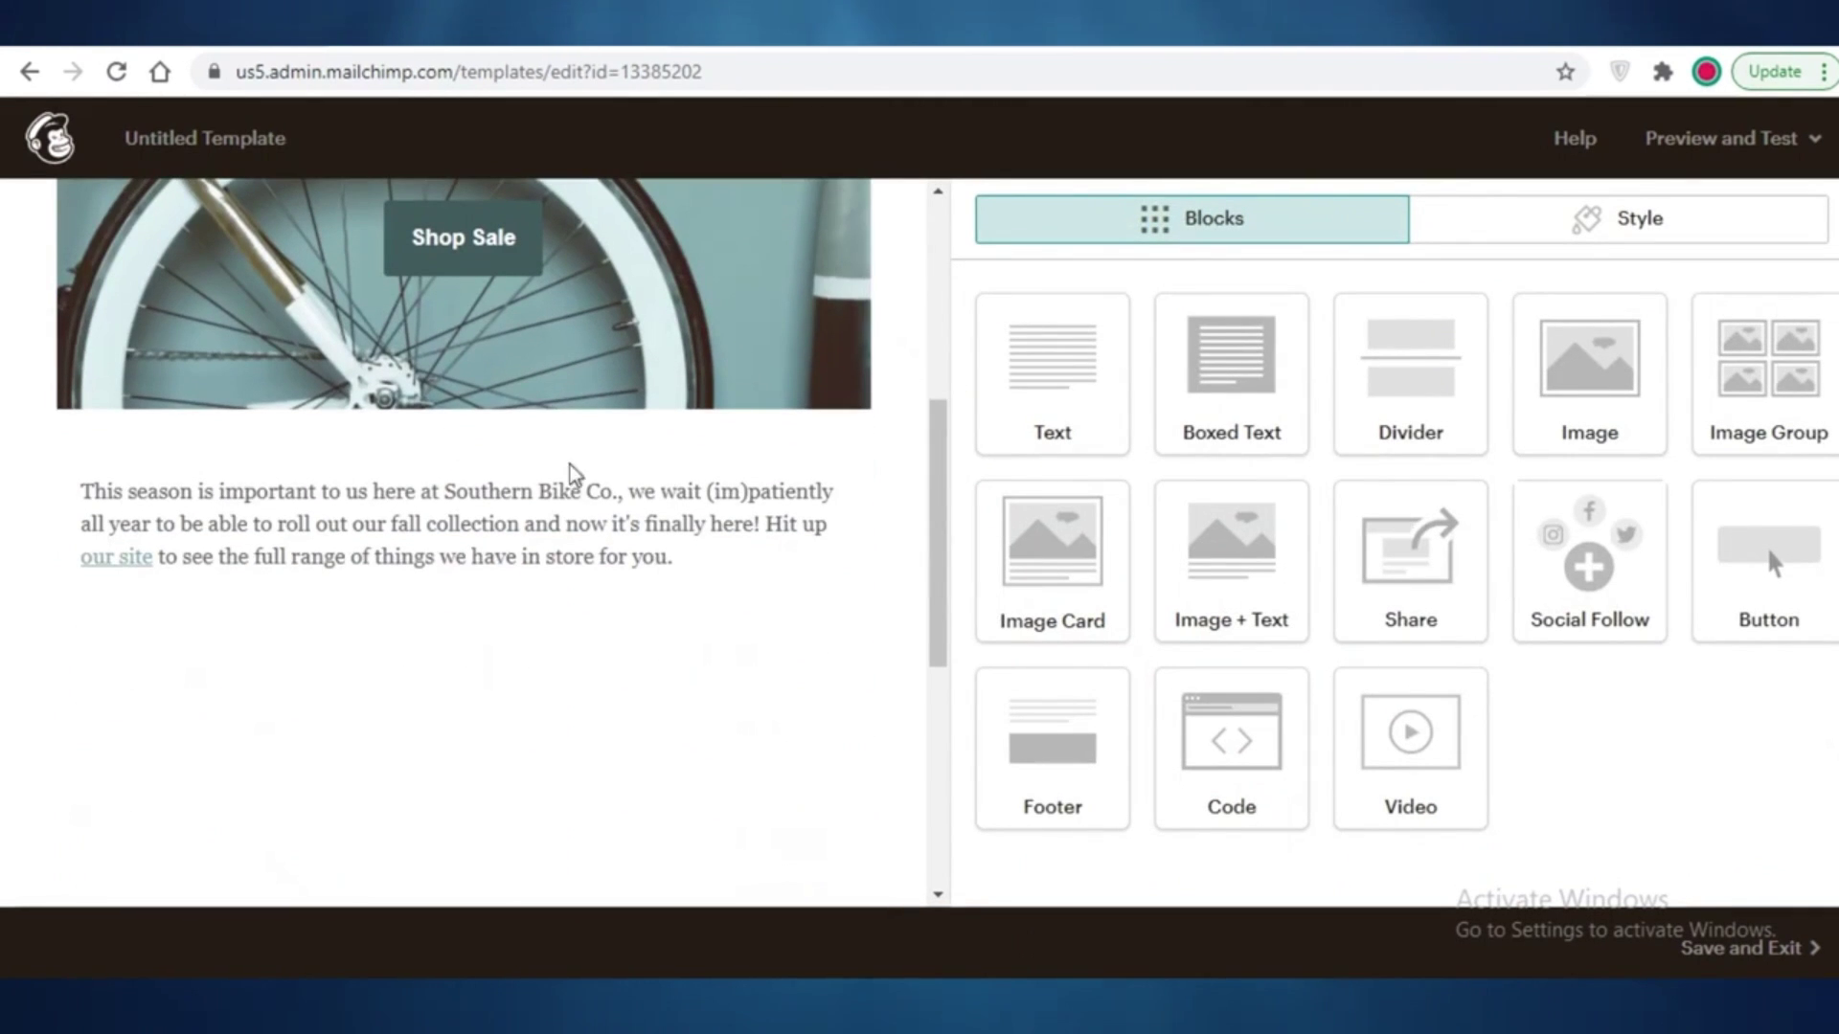
scroll(572, 474, up, 5)
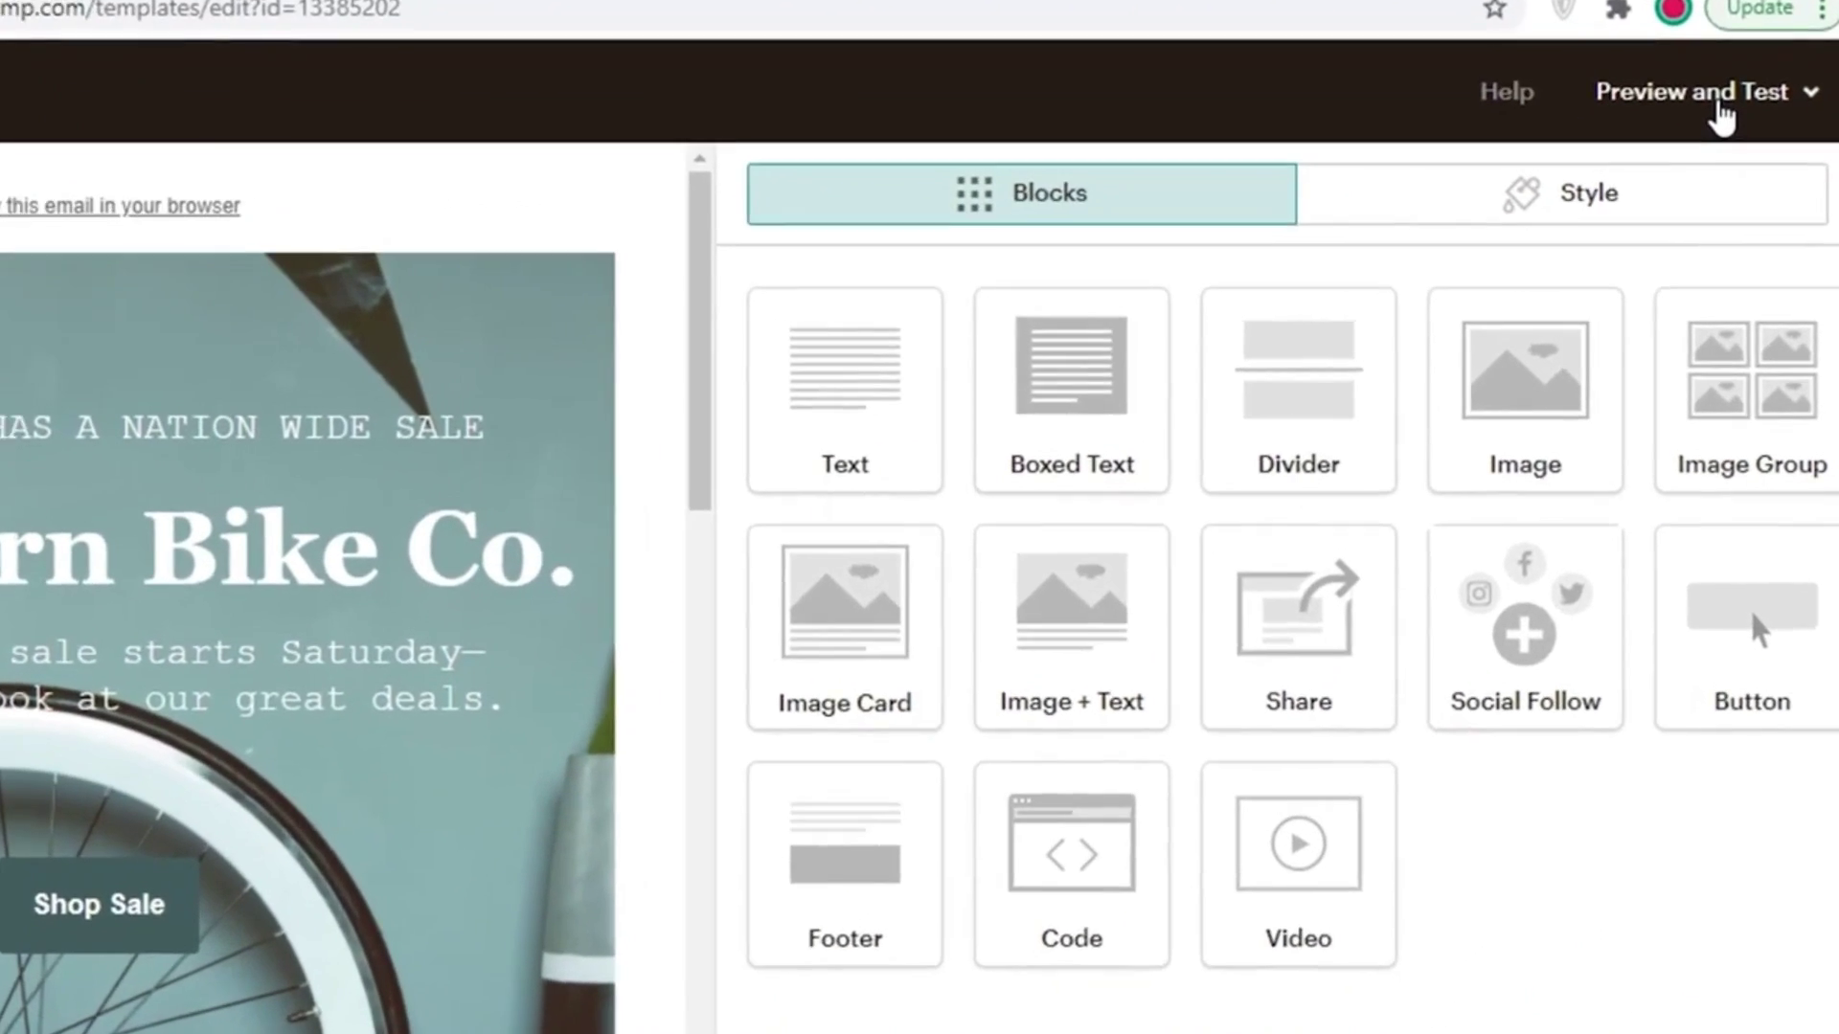
click(1719, 110)
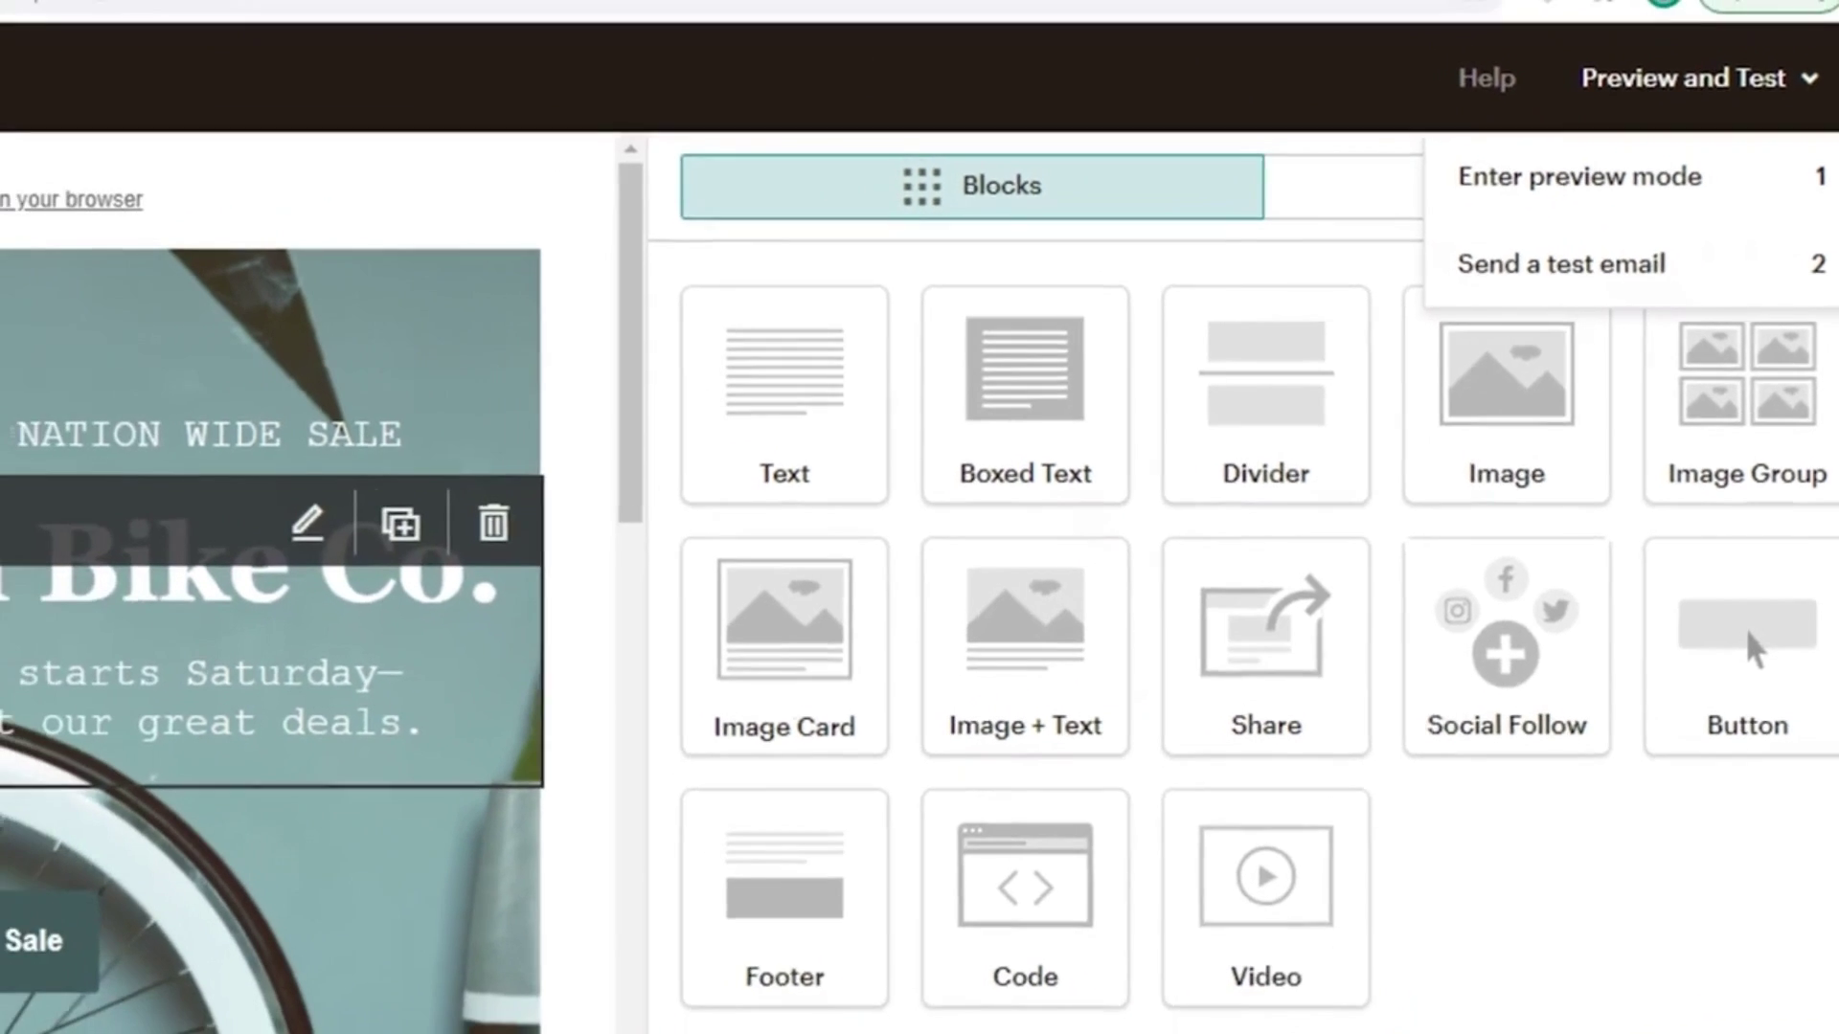
click(208, 538)
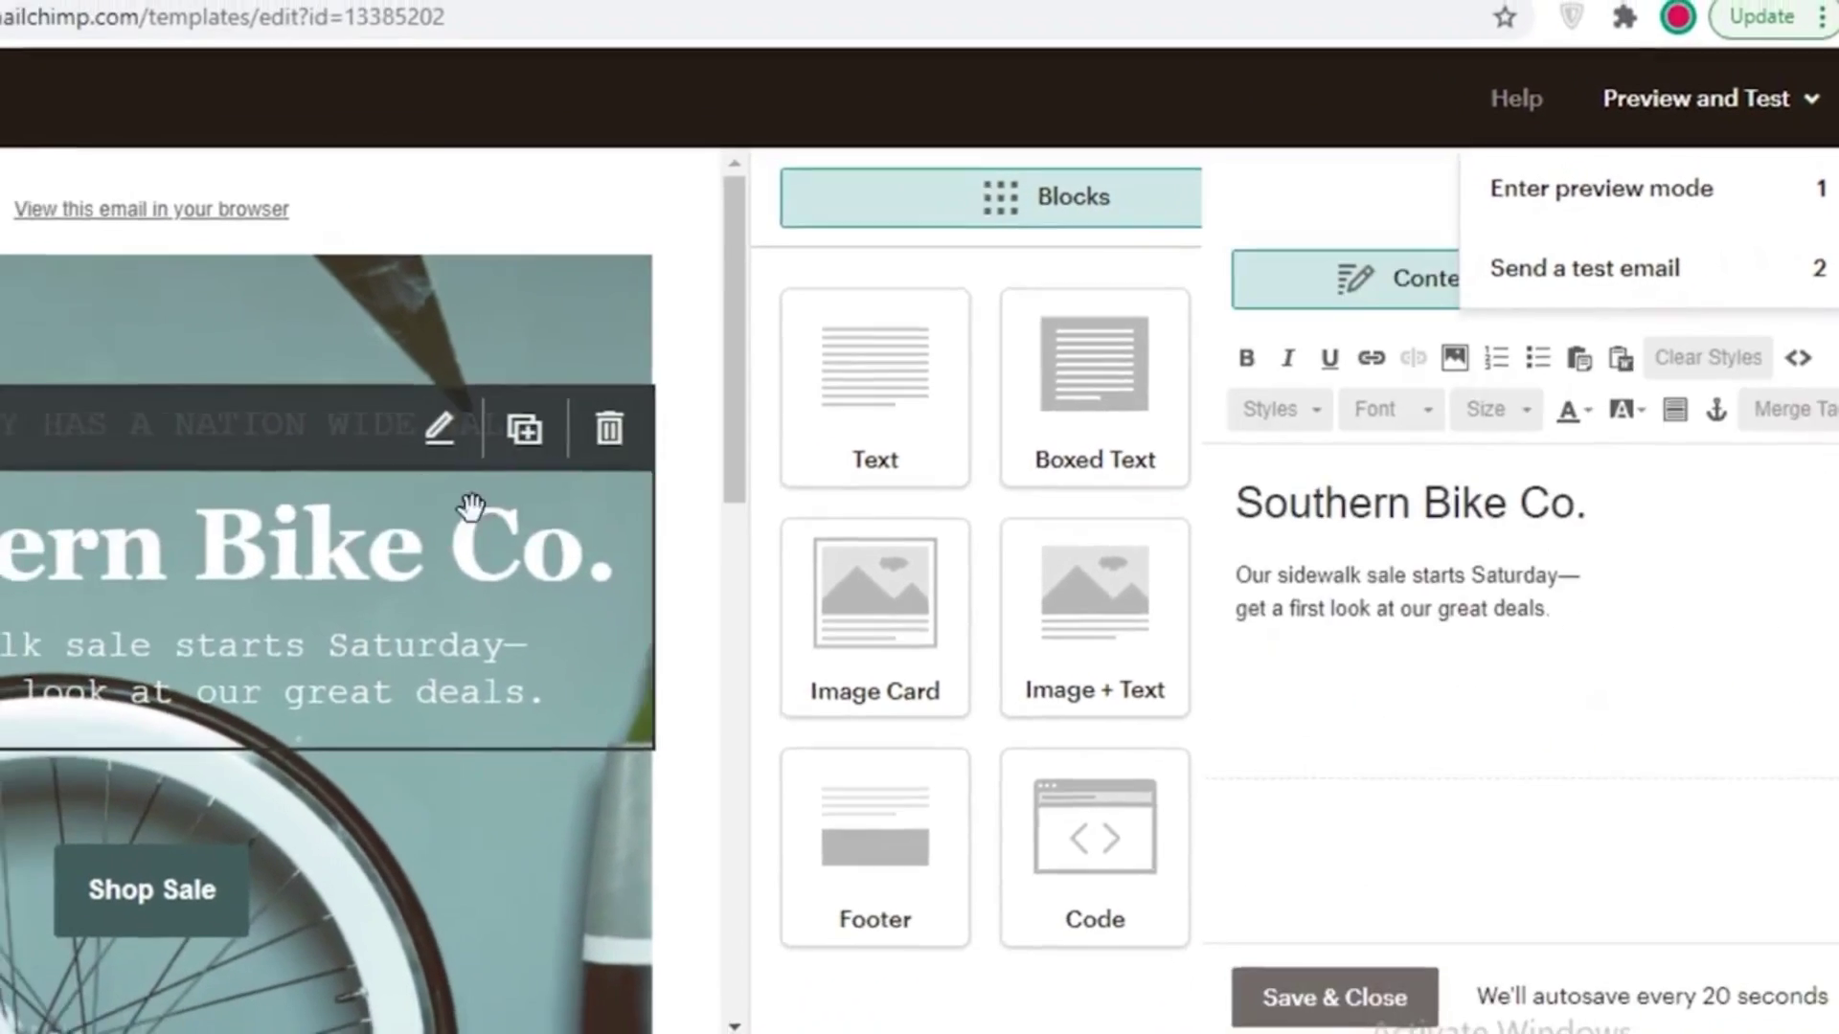
click(609, 428)
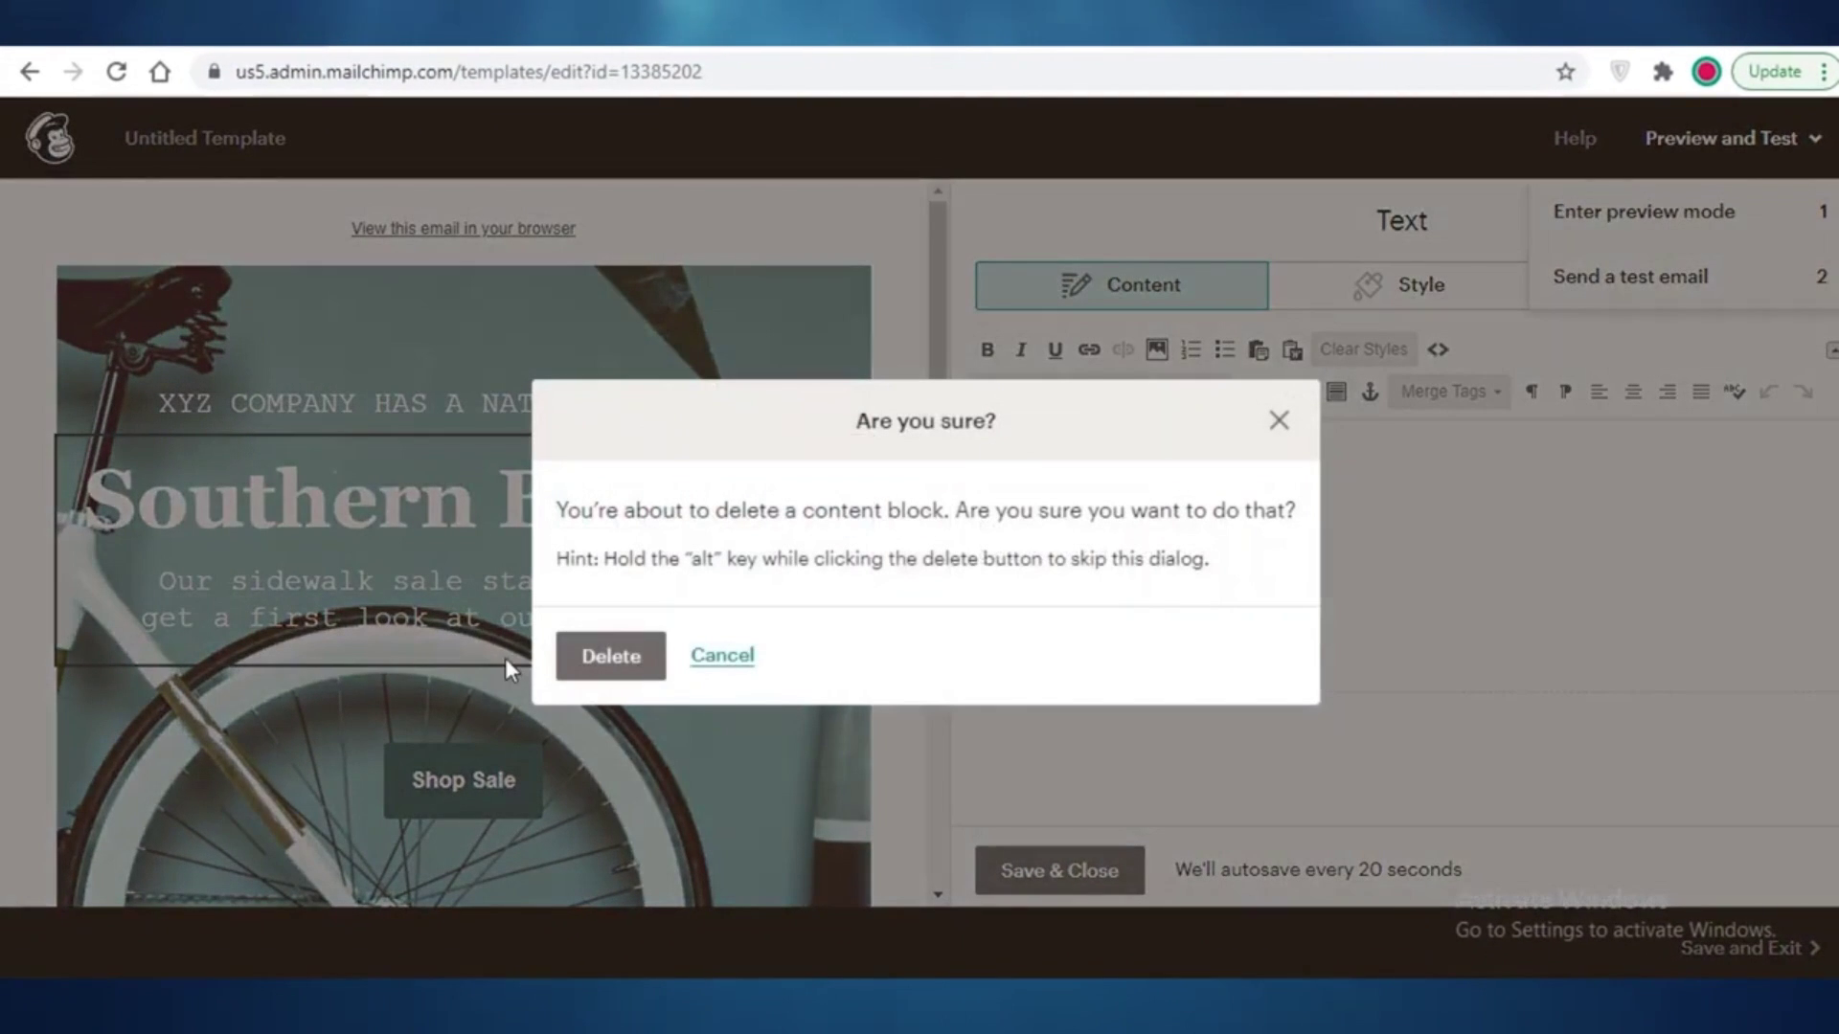
click(580, 666)
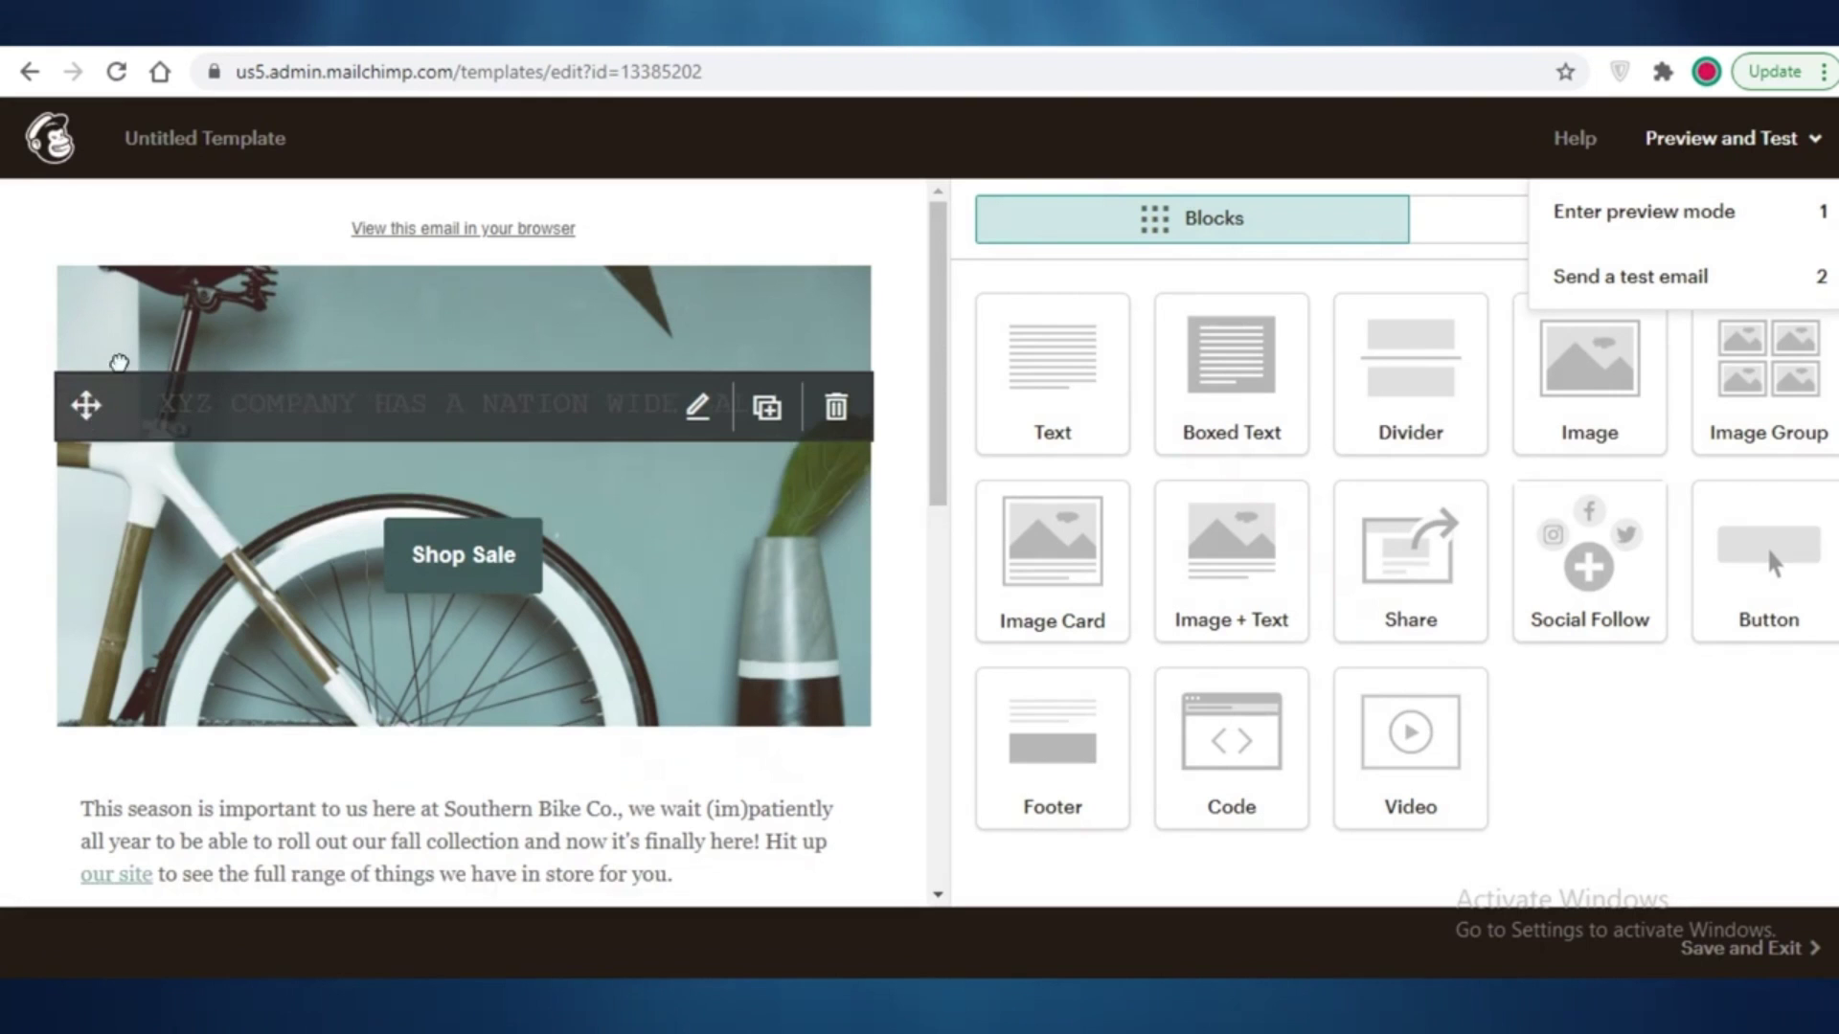
drag(116, 286, 146, 369)
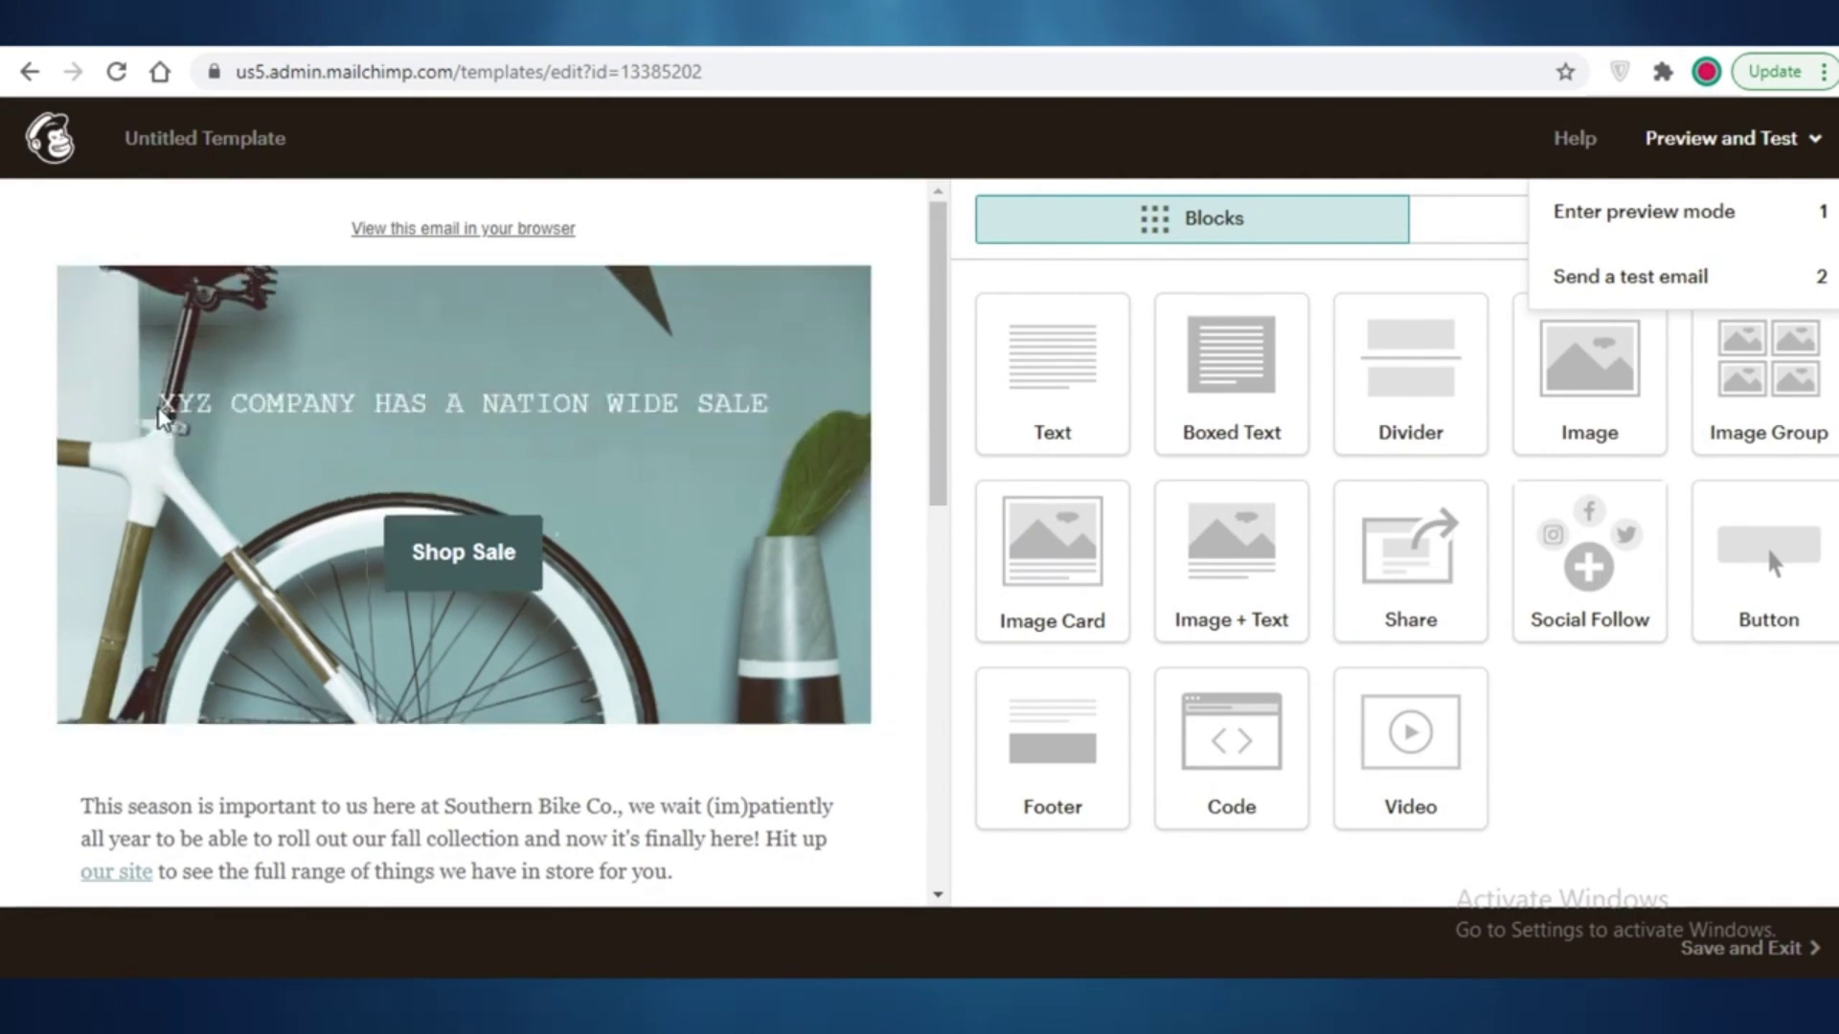
Step: Delete the footer block containing the copyright, mailing address and unsubscribe text
scroll(578, 603, down, 6)
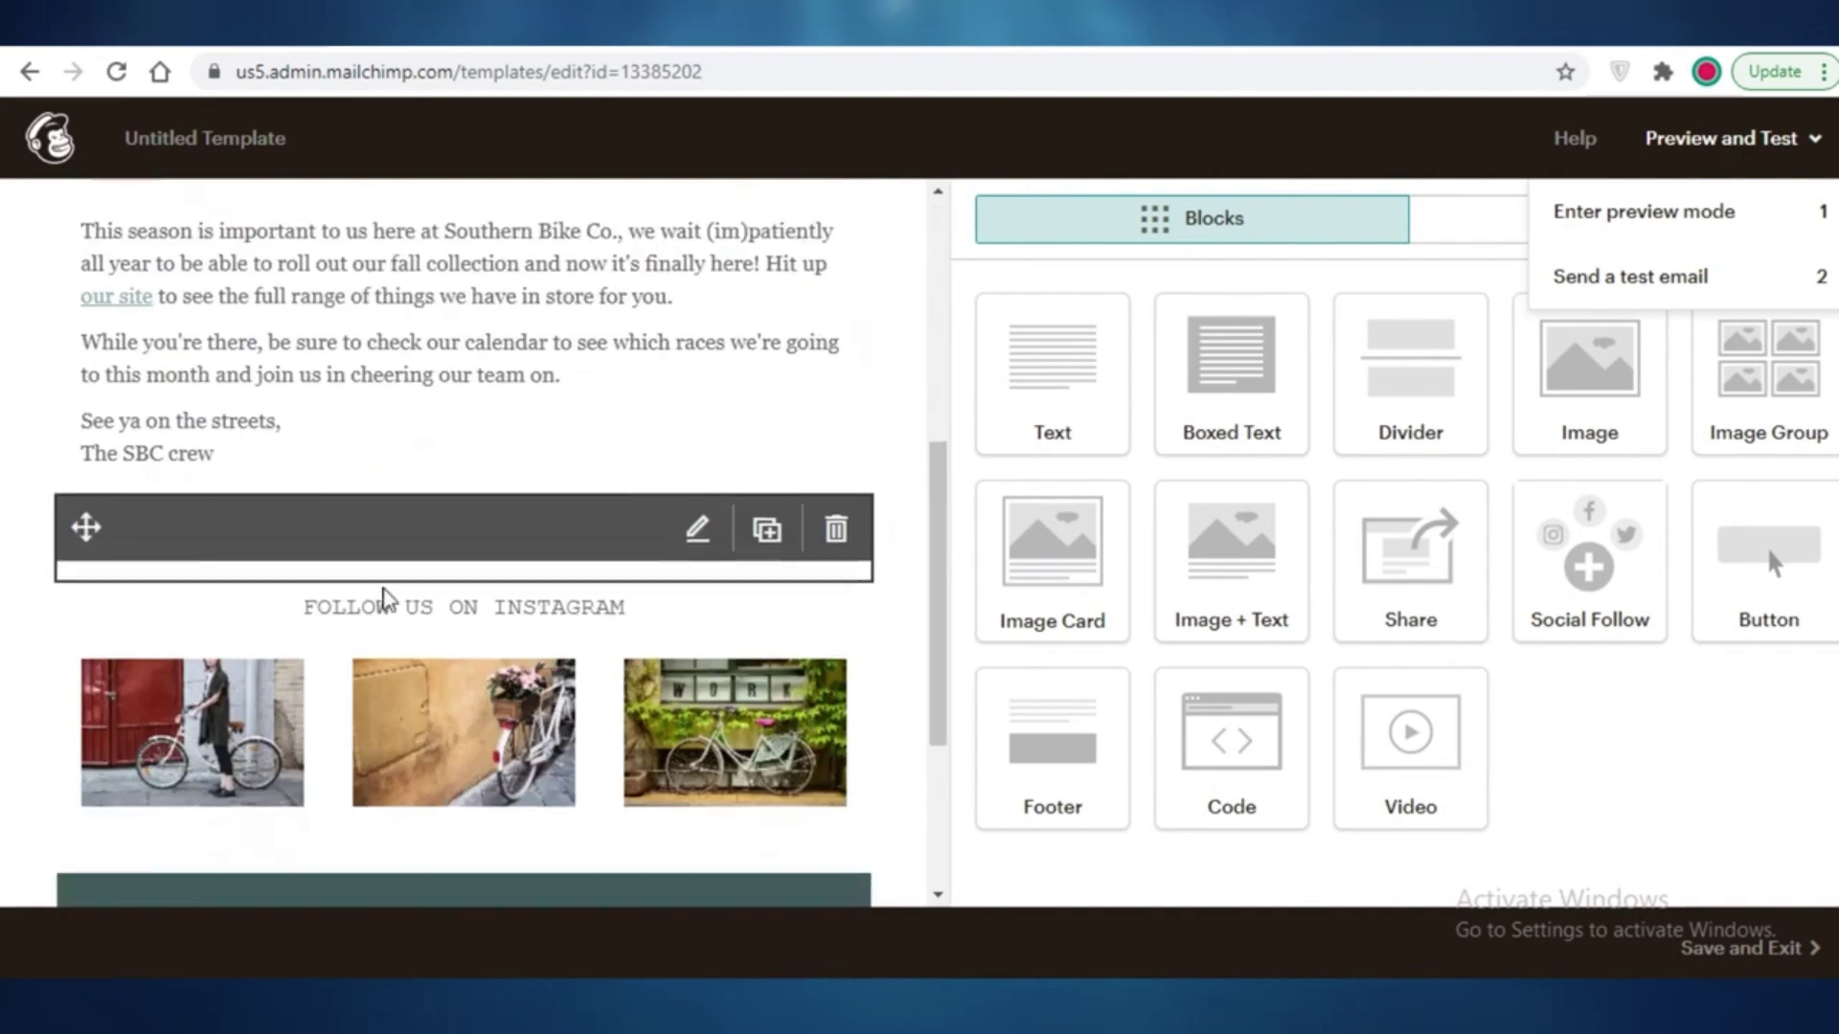
scroll(383, 599, down, 3)
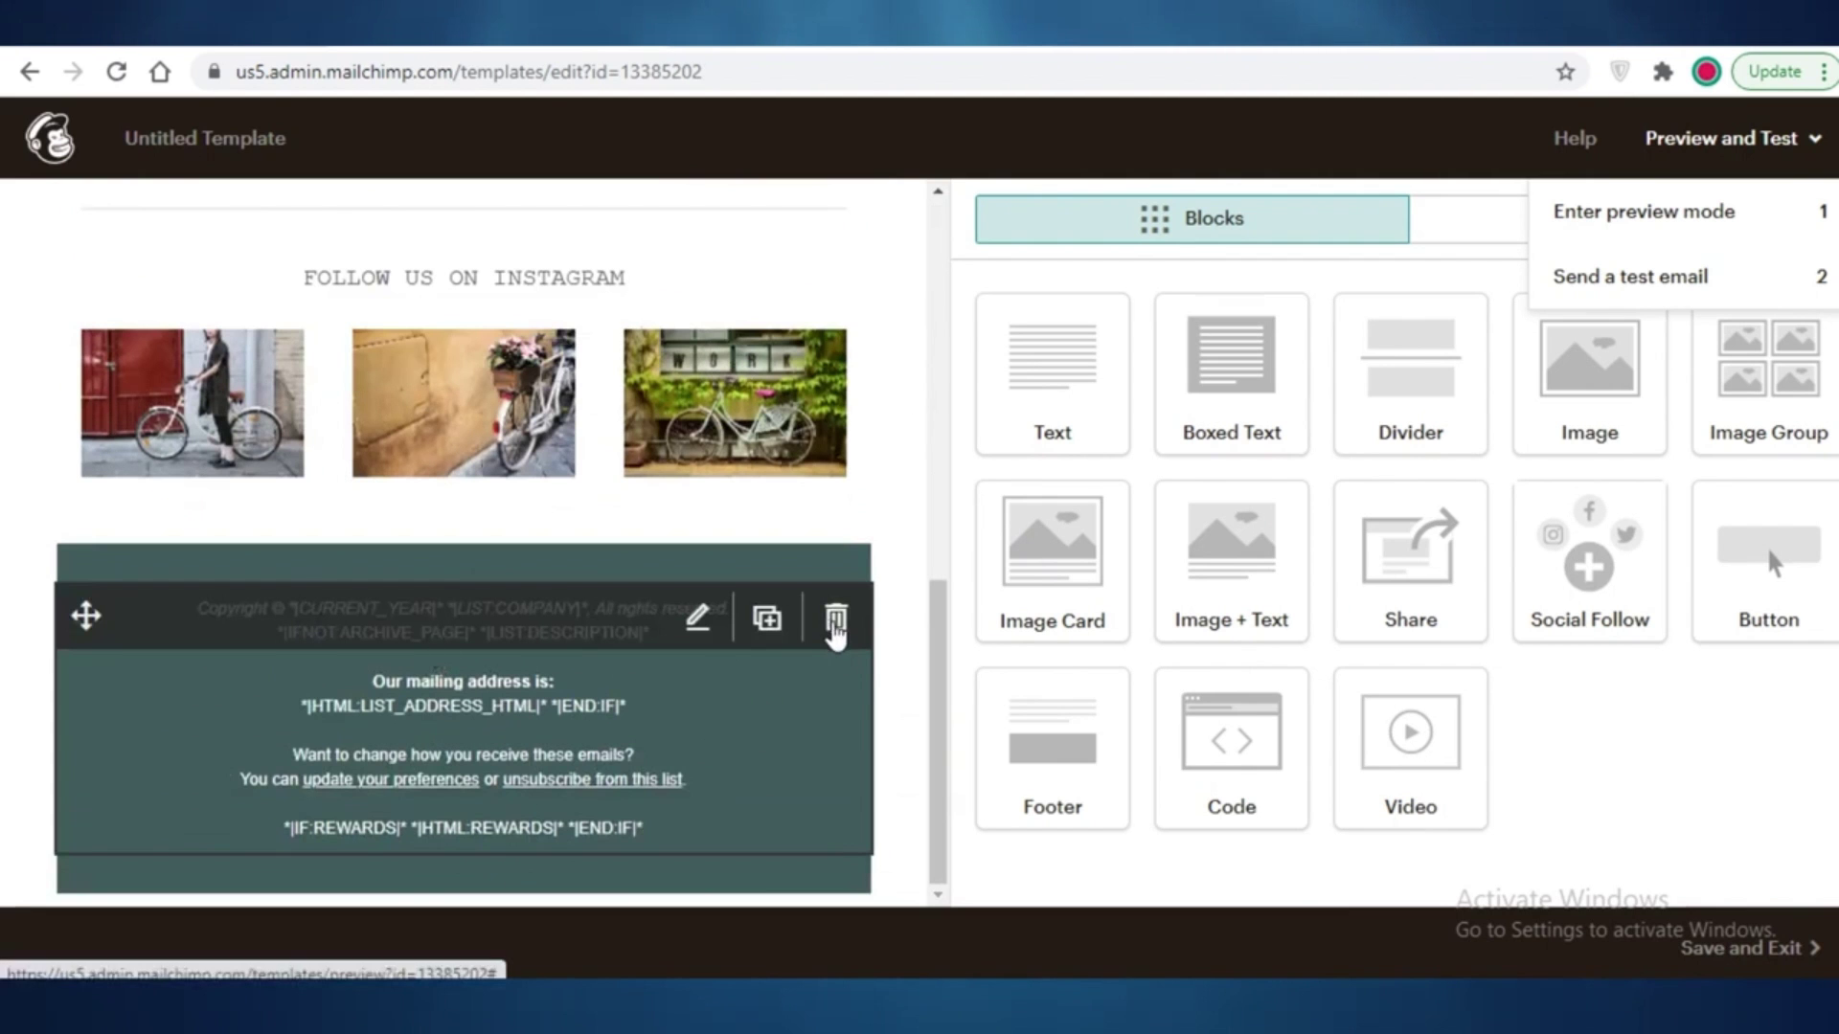
click(836, 621)
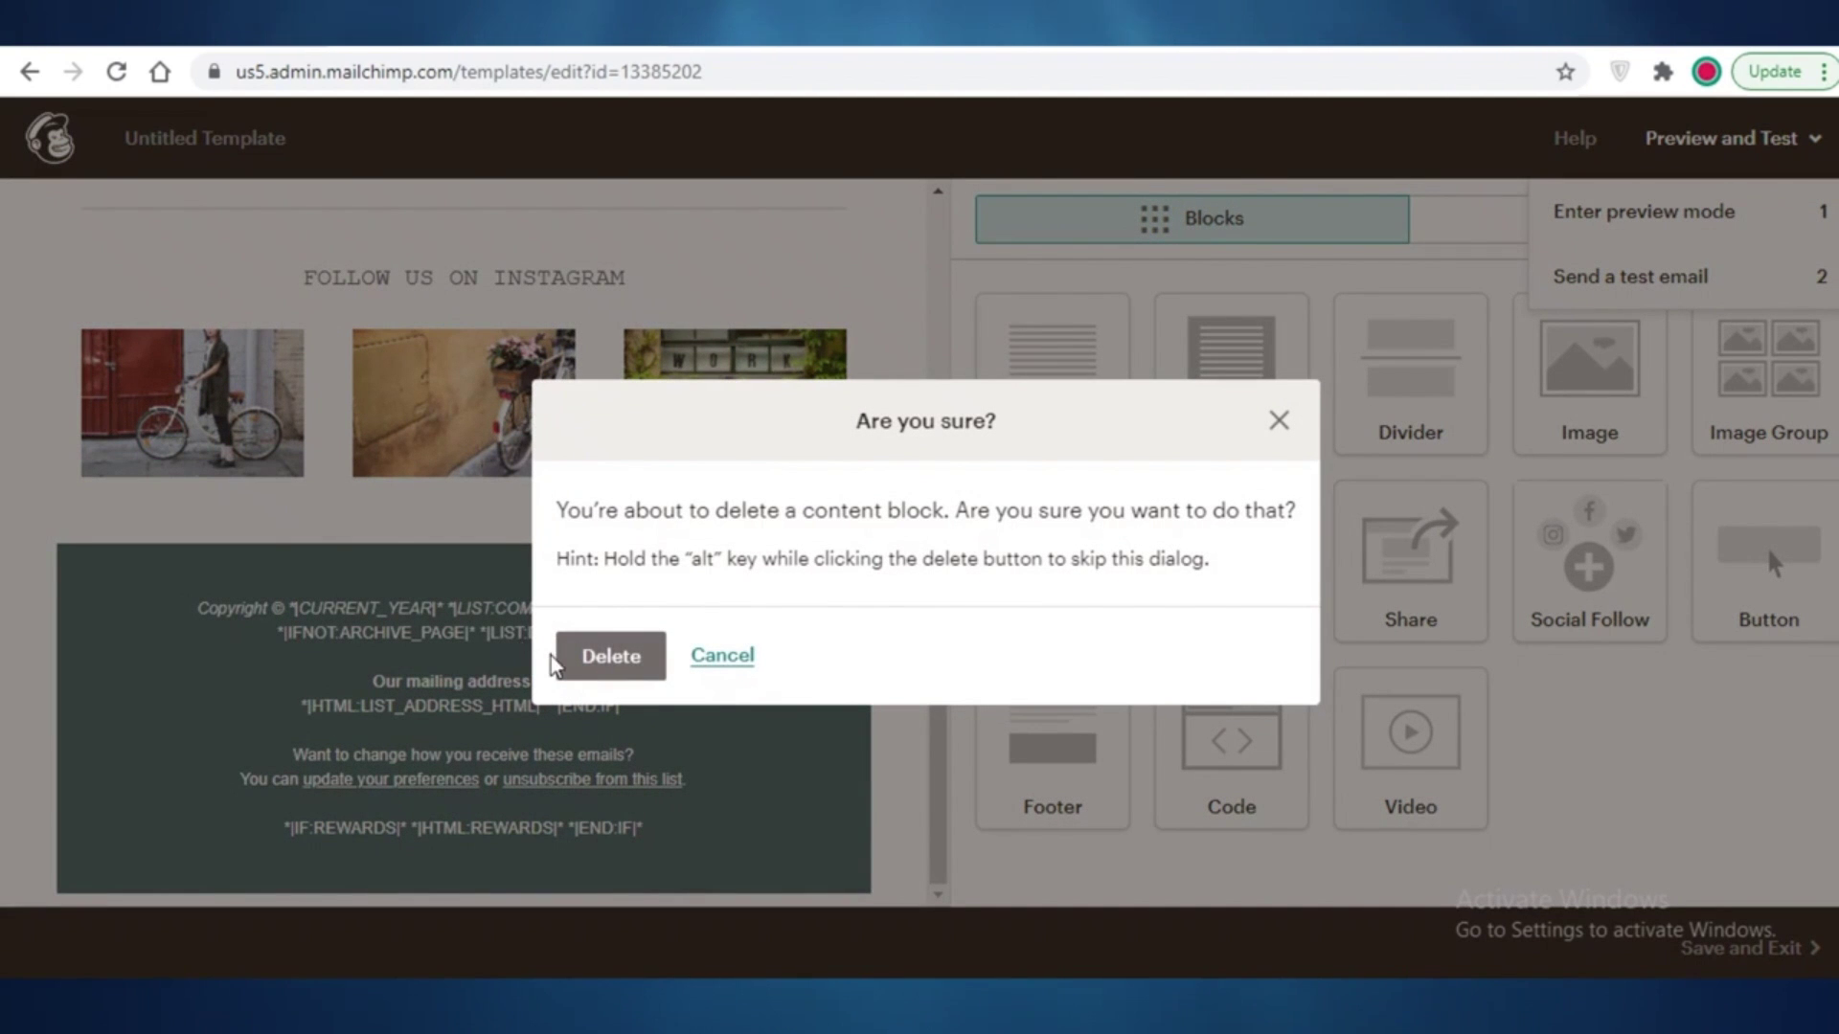
click(575, 661)
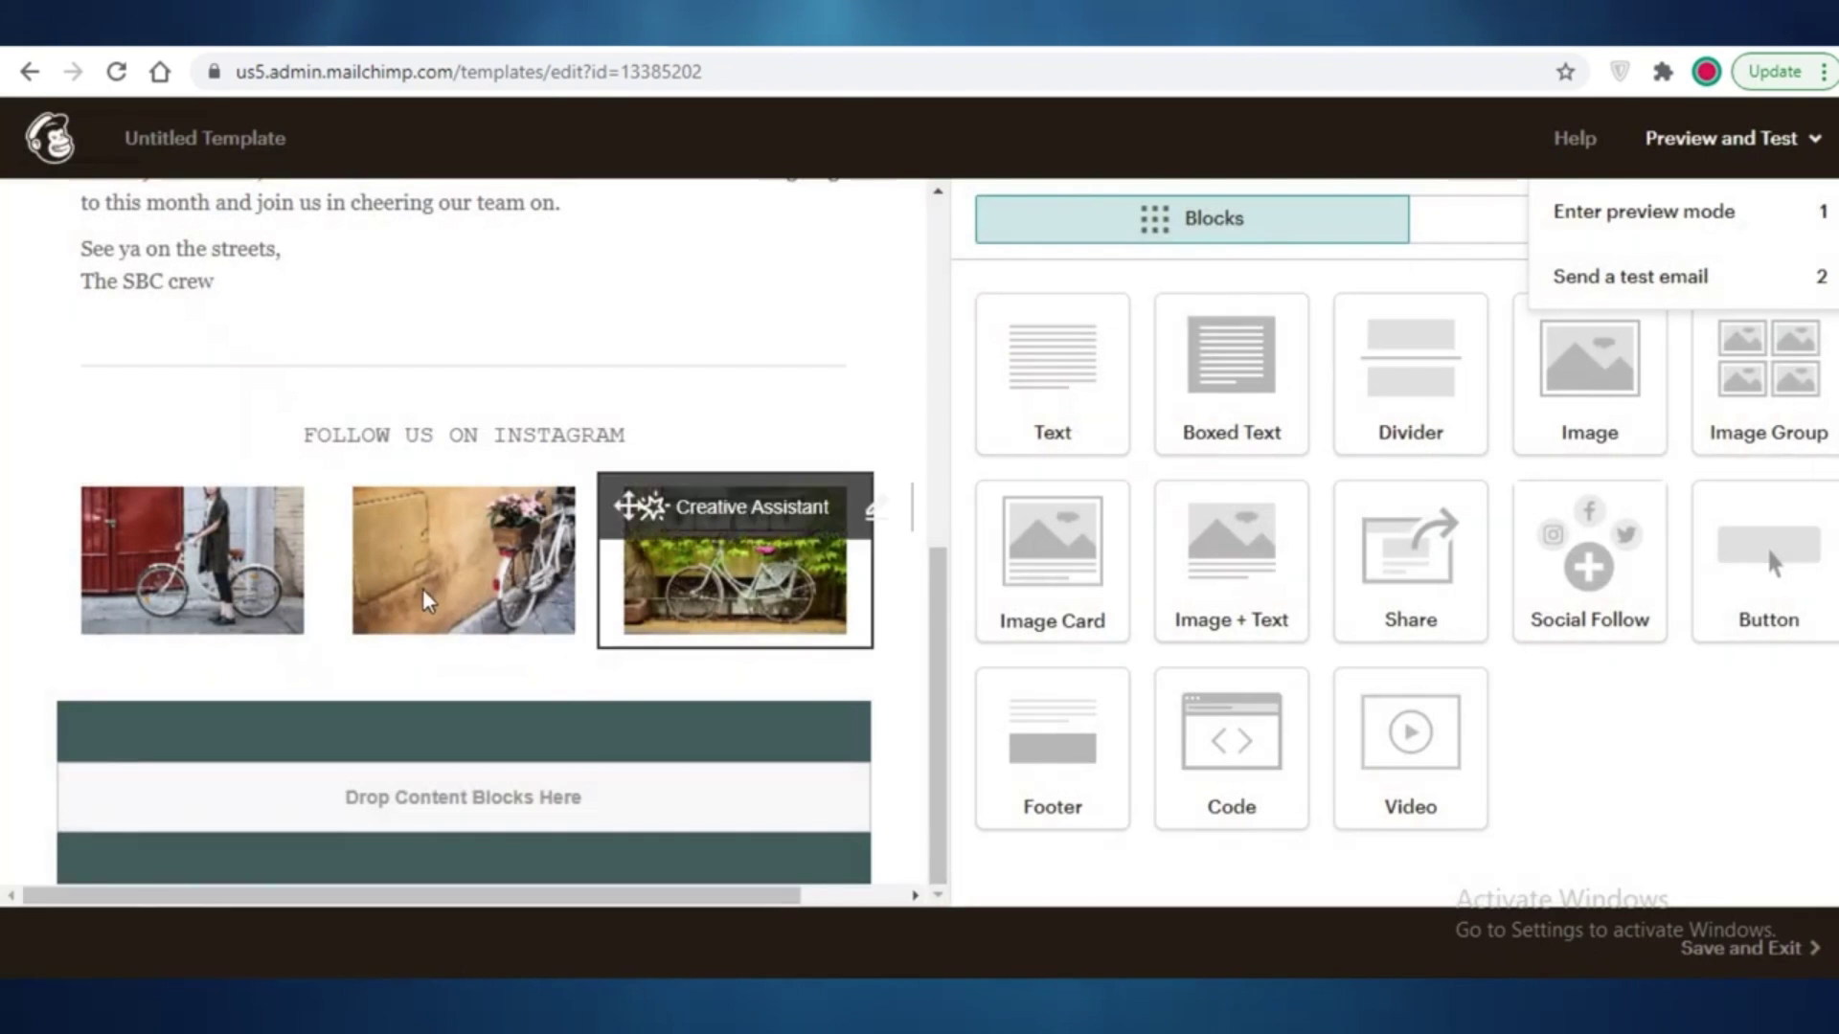
Step: Preview the template in the Desktop, Mobile and Inbox views, and return to the editor
scroll(747, 556, up, 15)
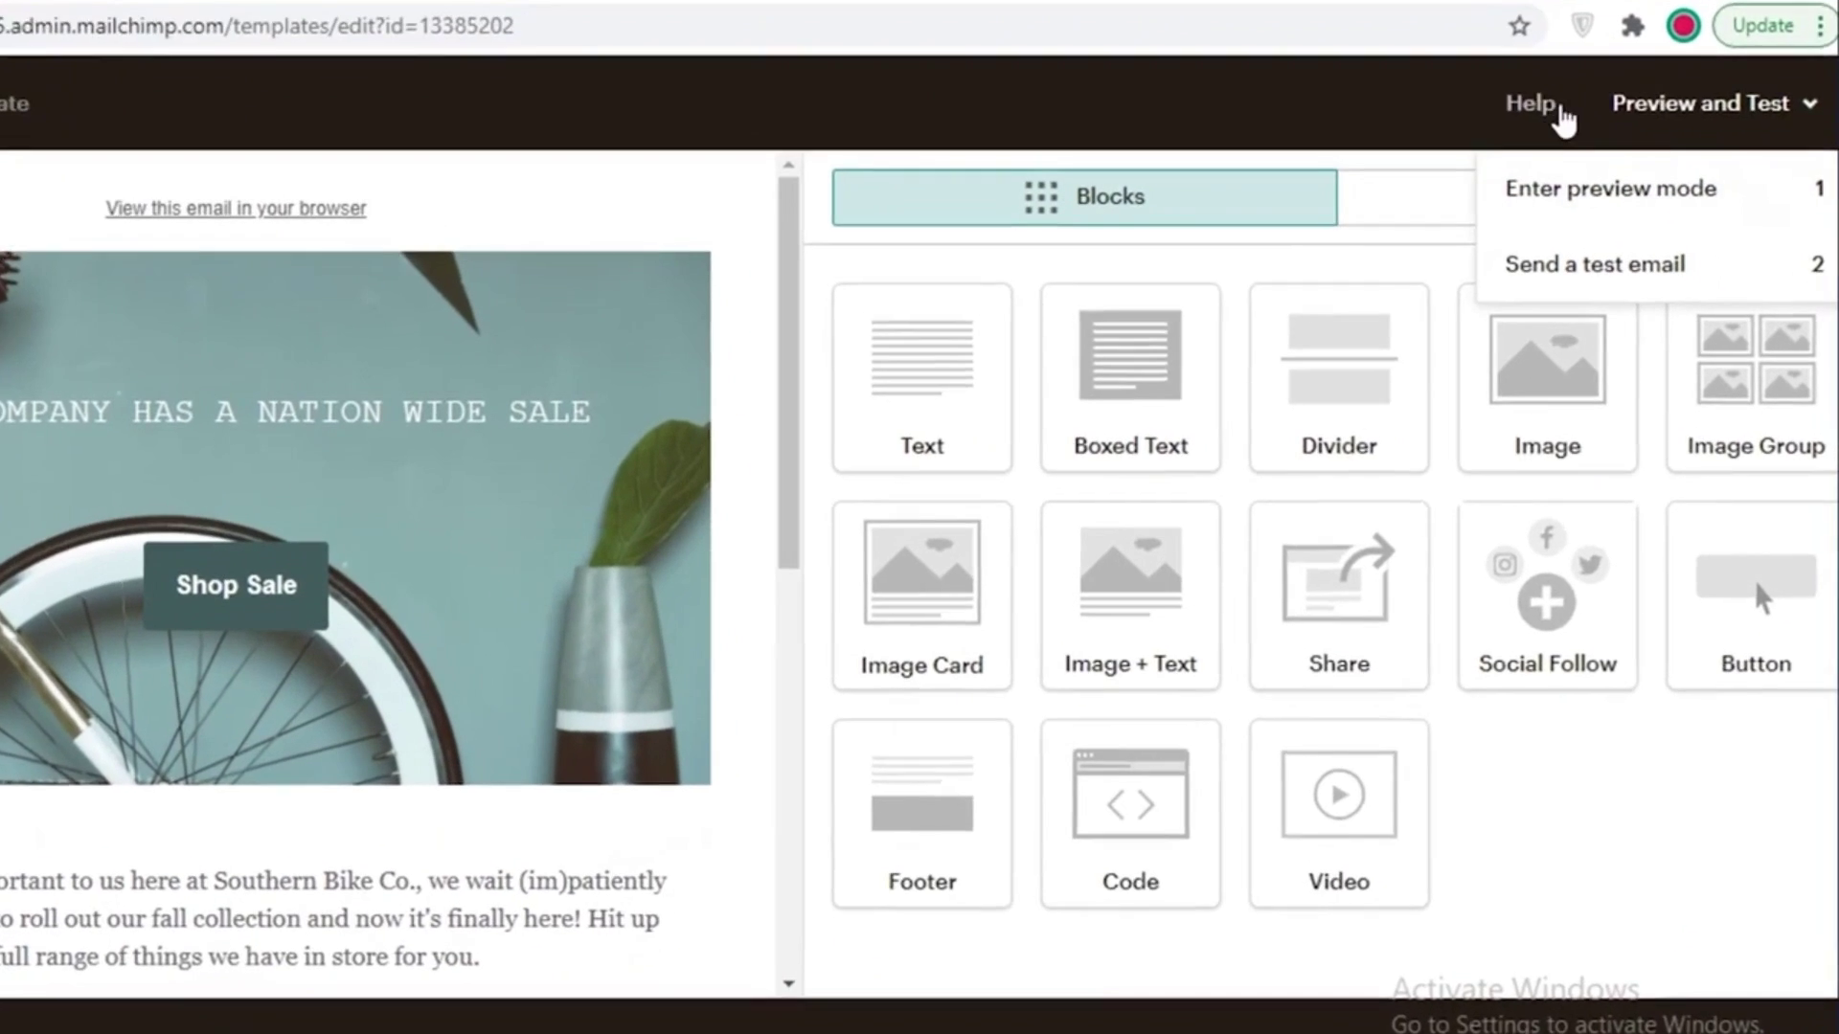
click(1609, 199)
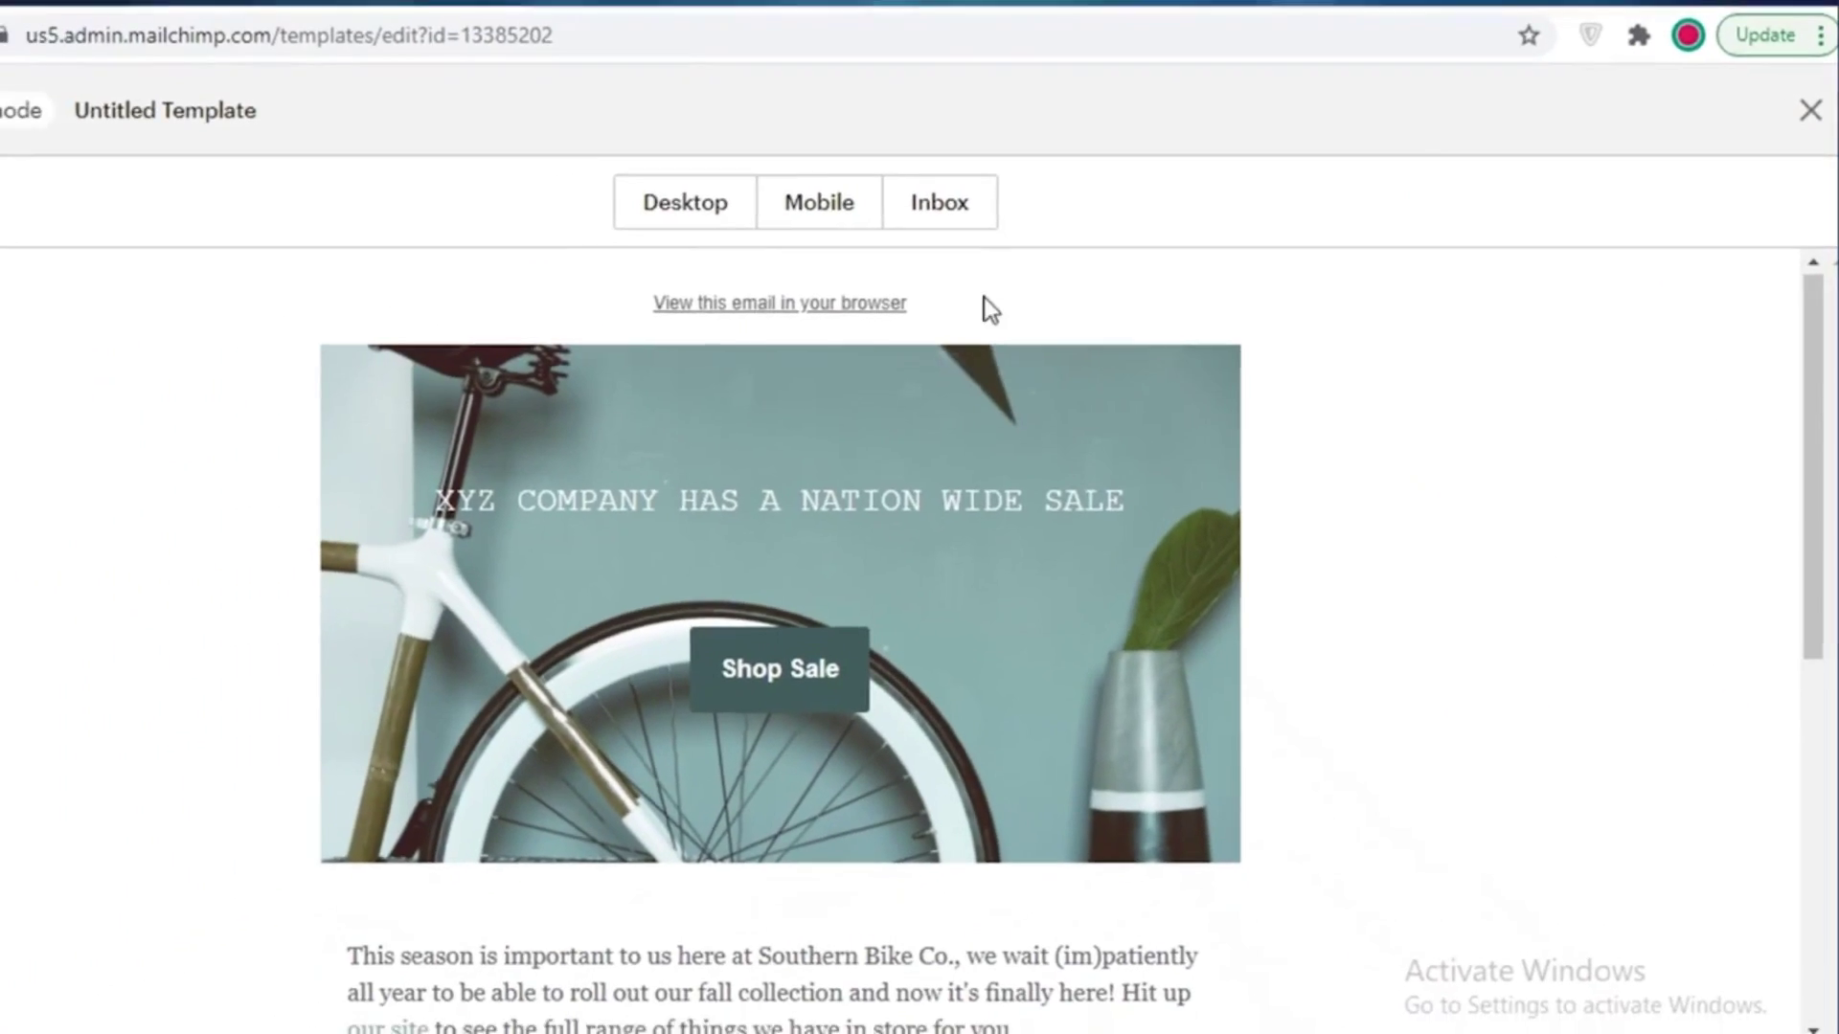
scroll(761, 342, down, 8)
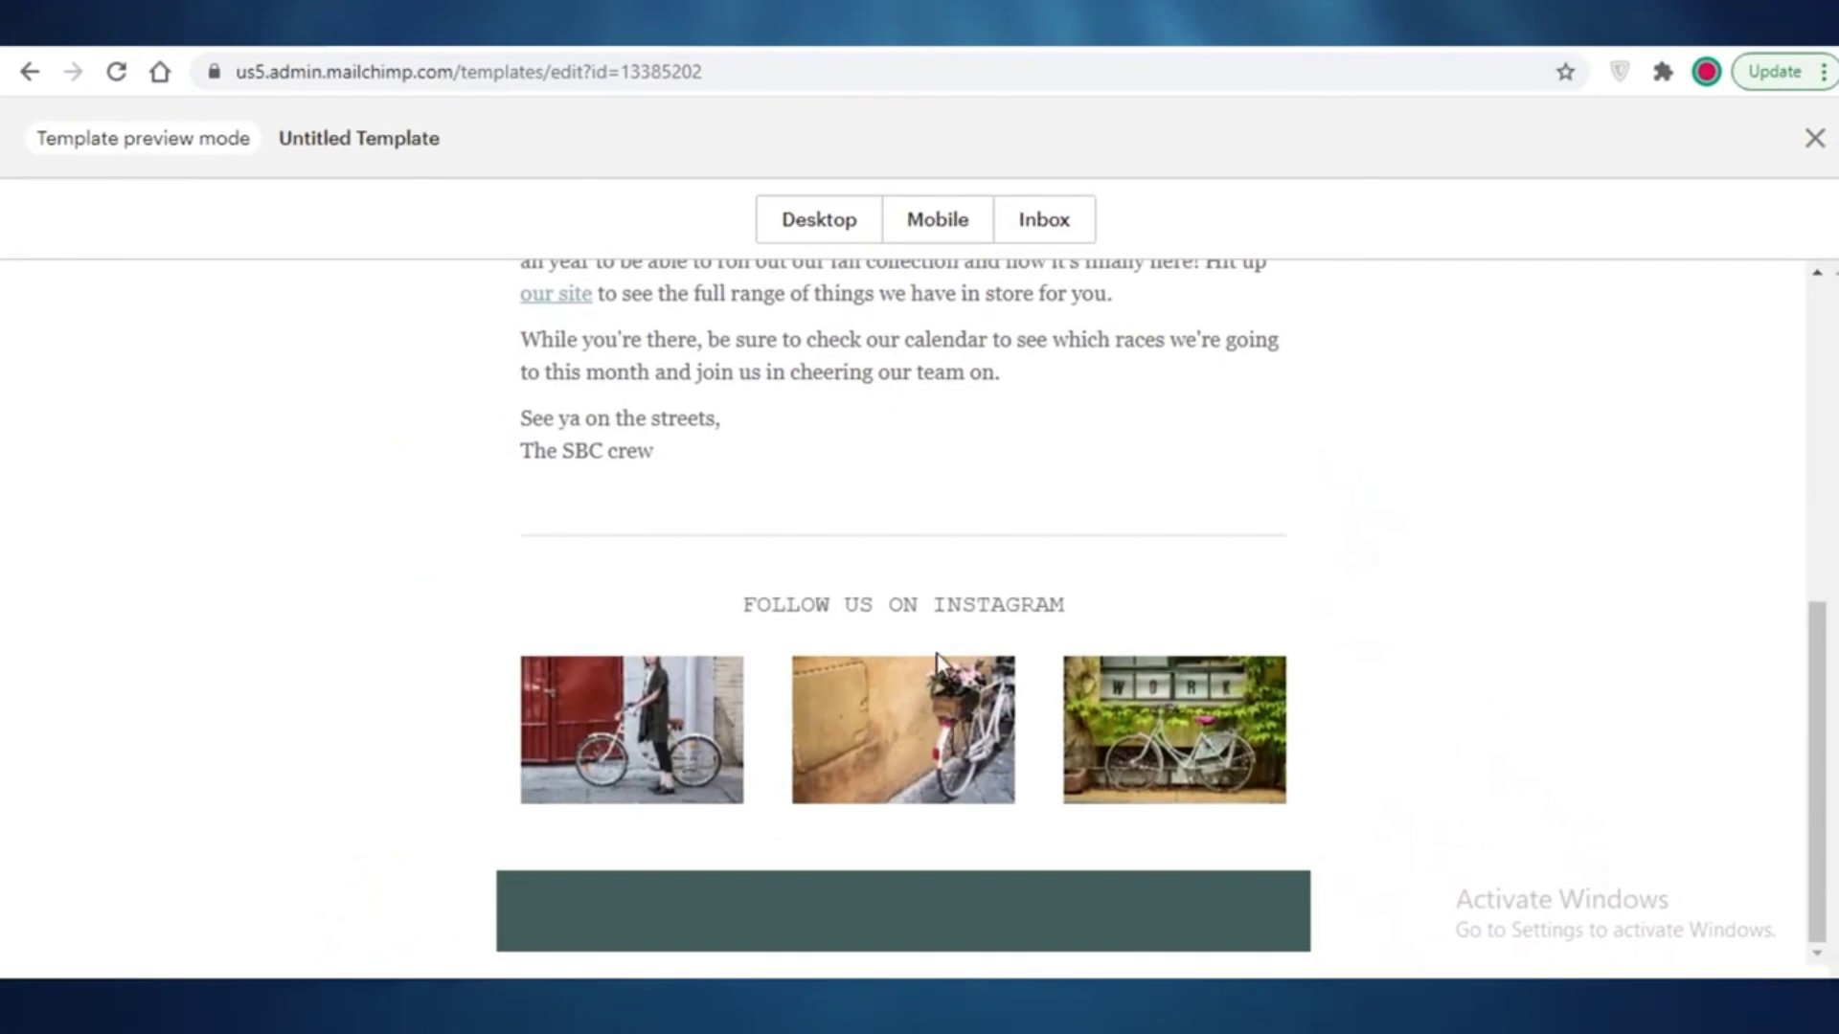
click(834, 235)
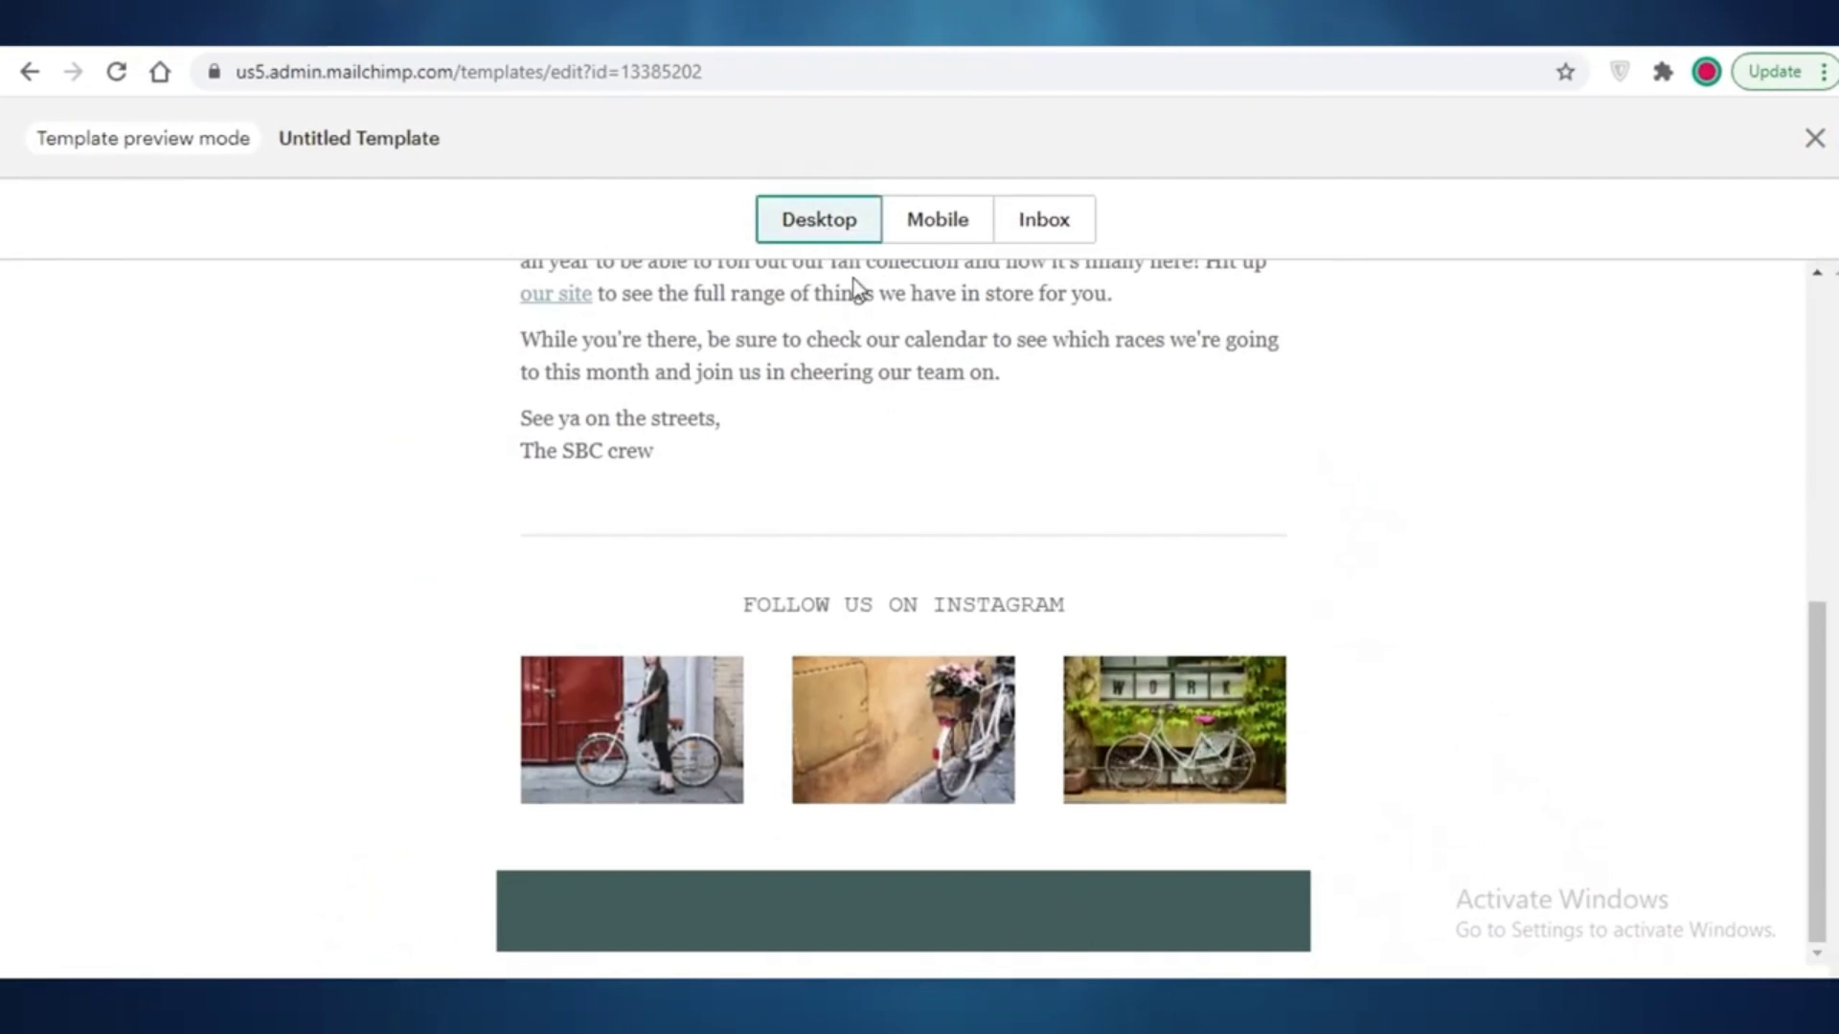
scroll(1021, 663, up, 7)
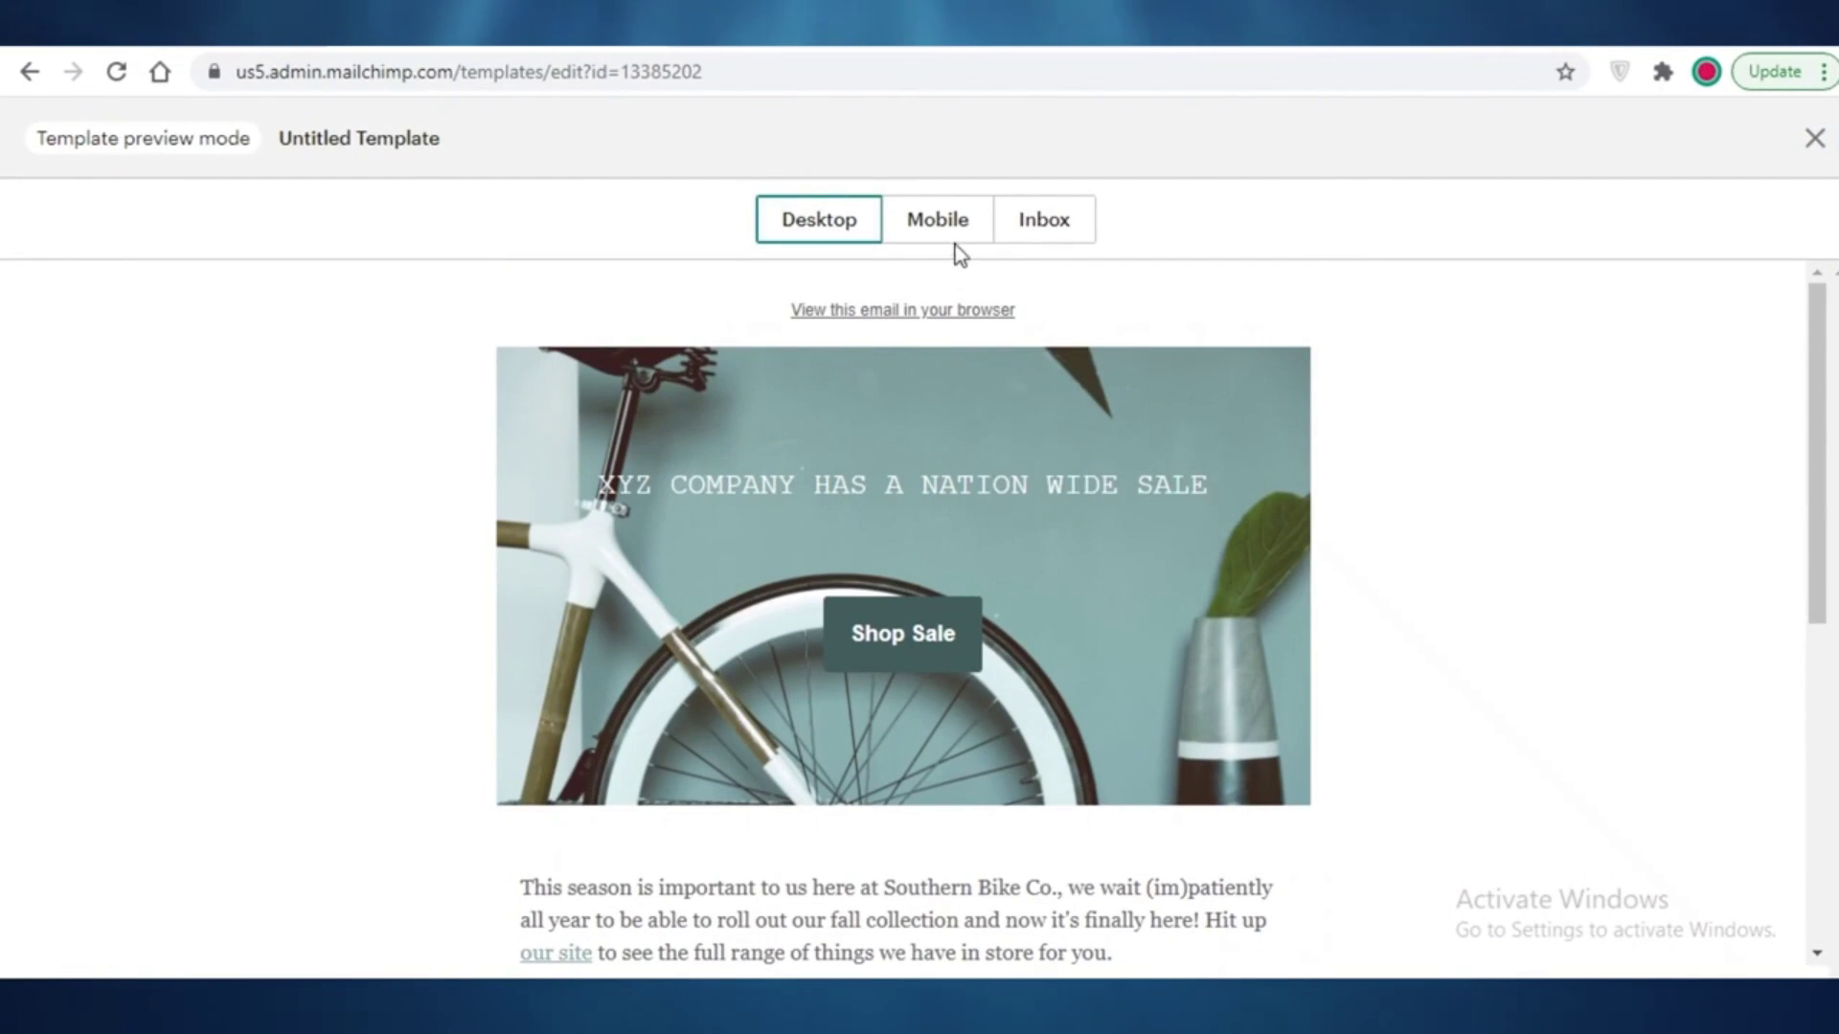
click(959, 251)
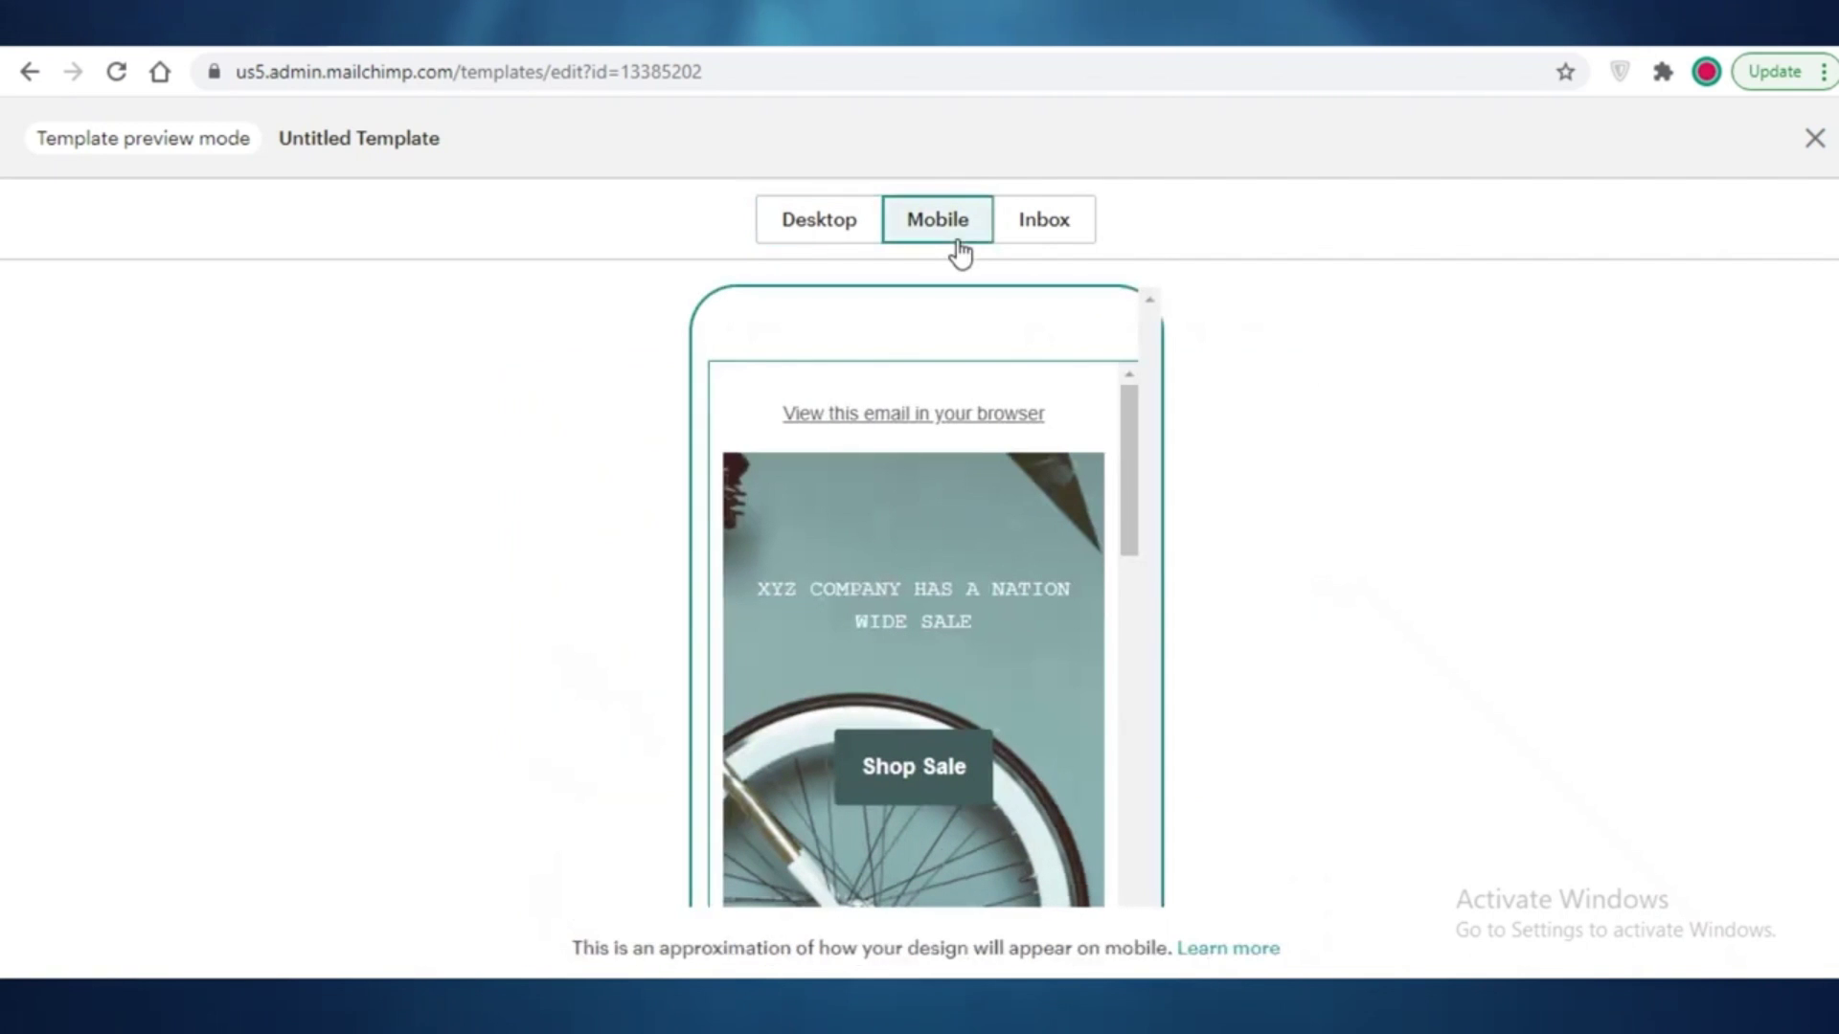
click(1070, 232)
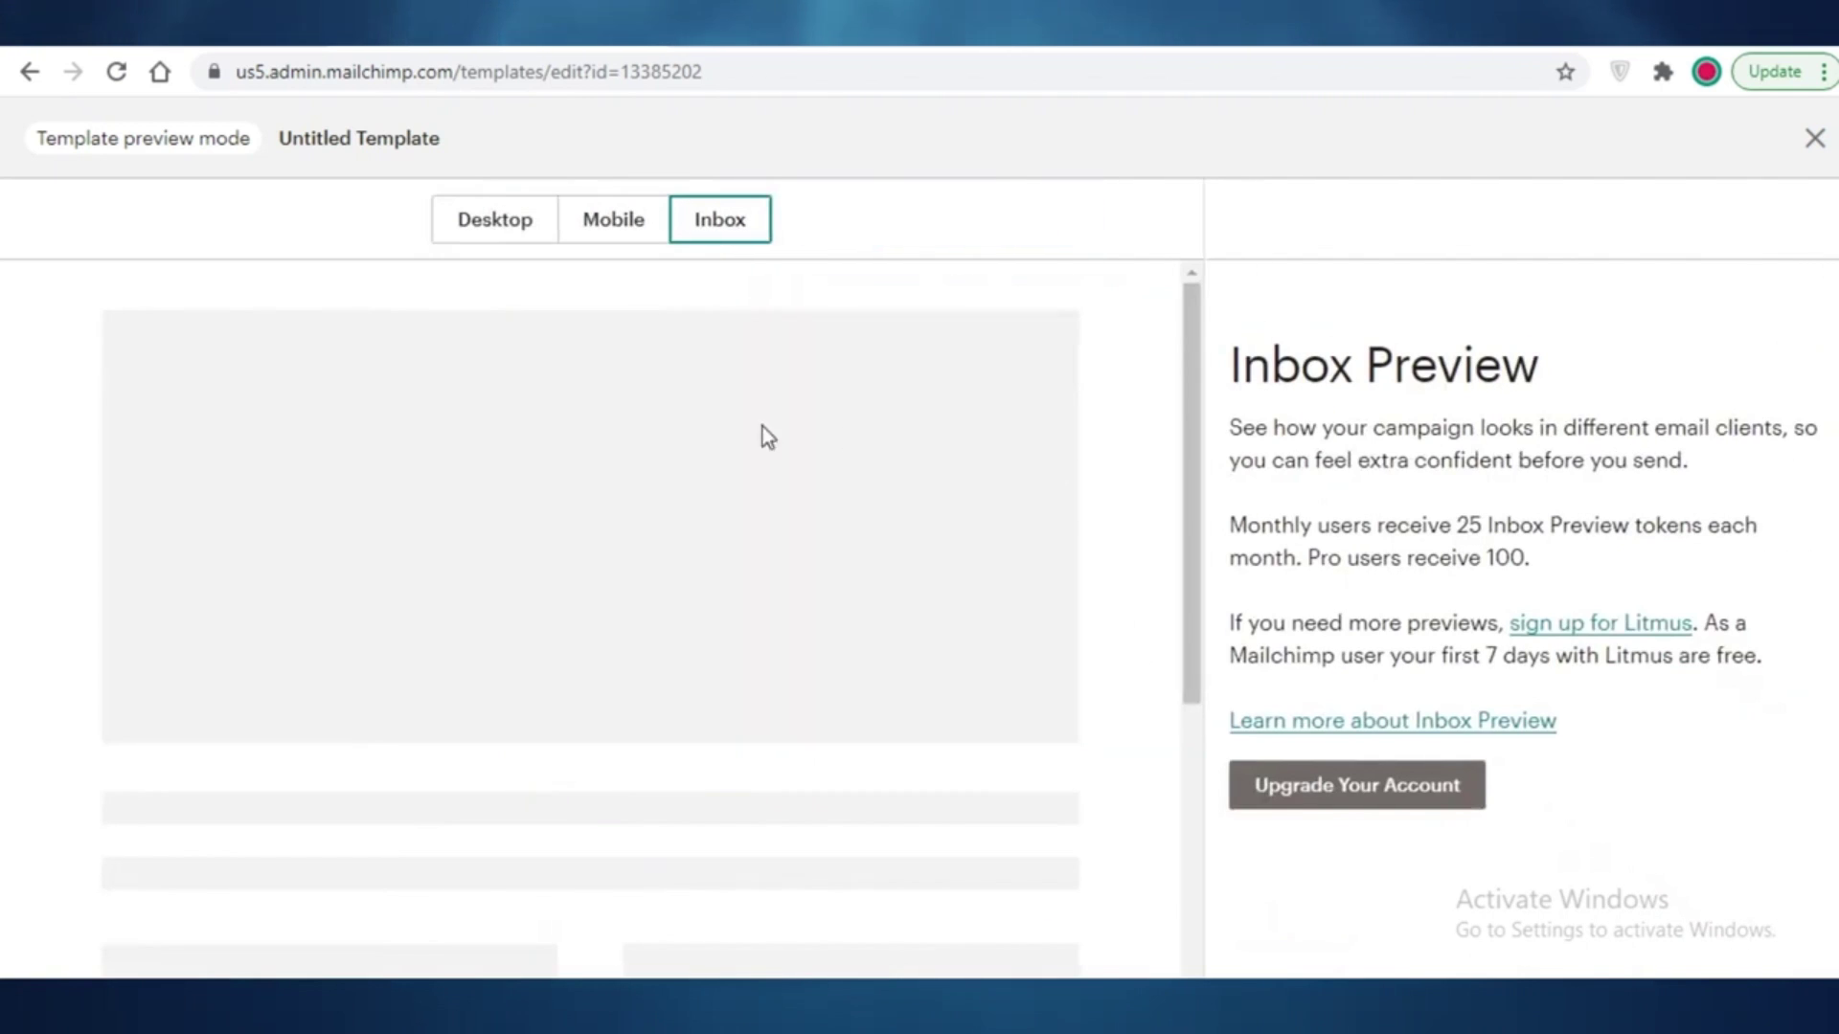
click(1815, 139)
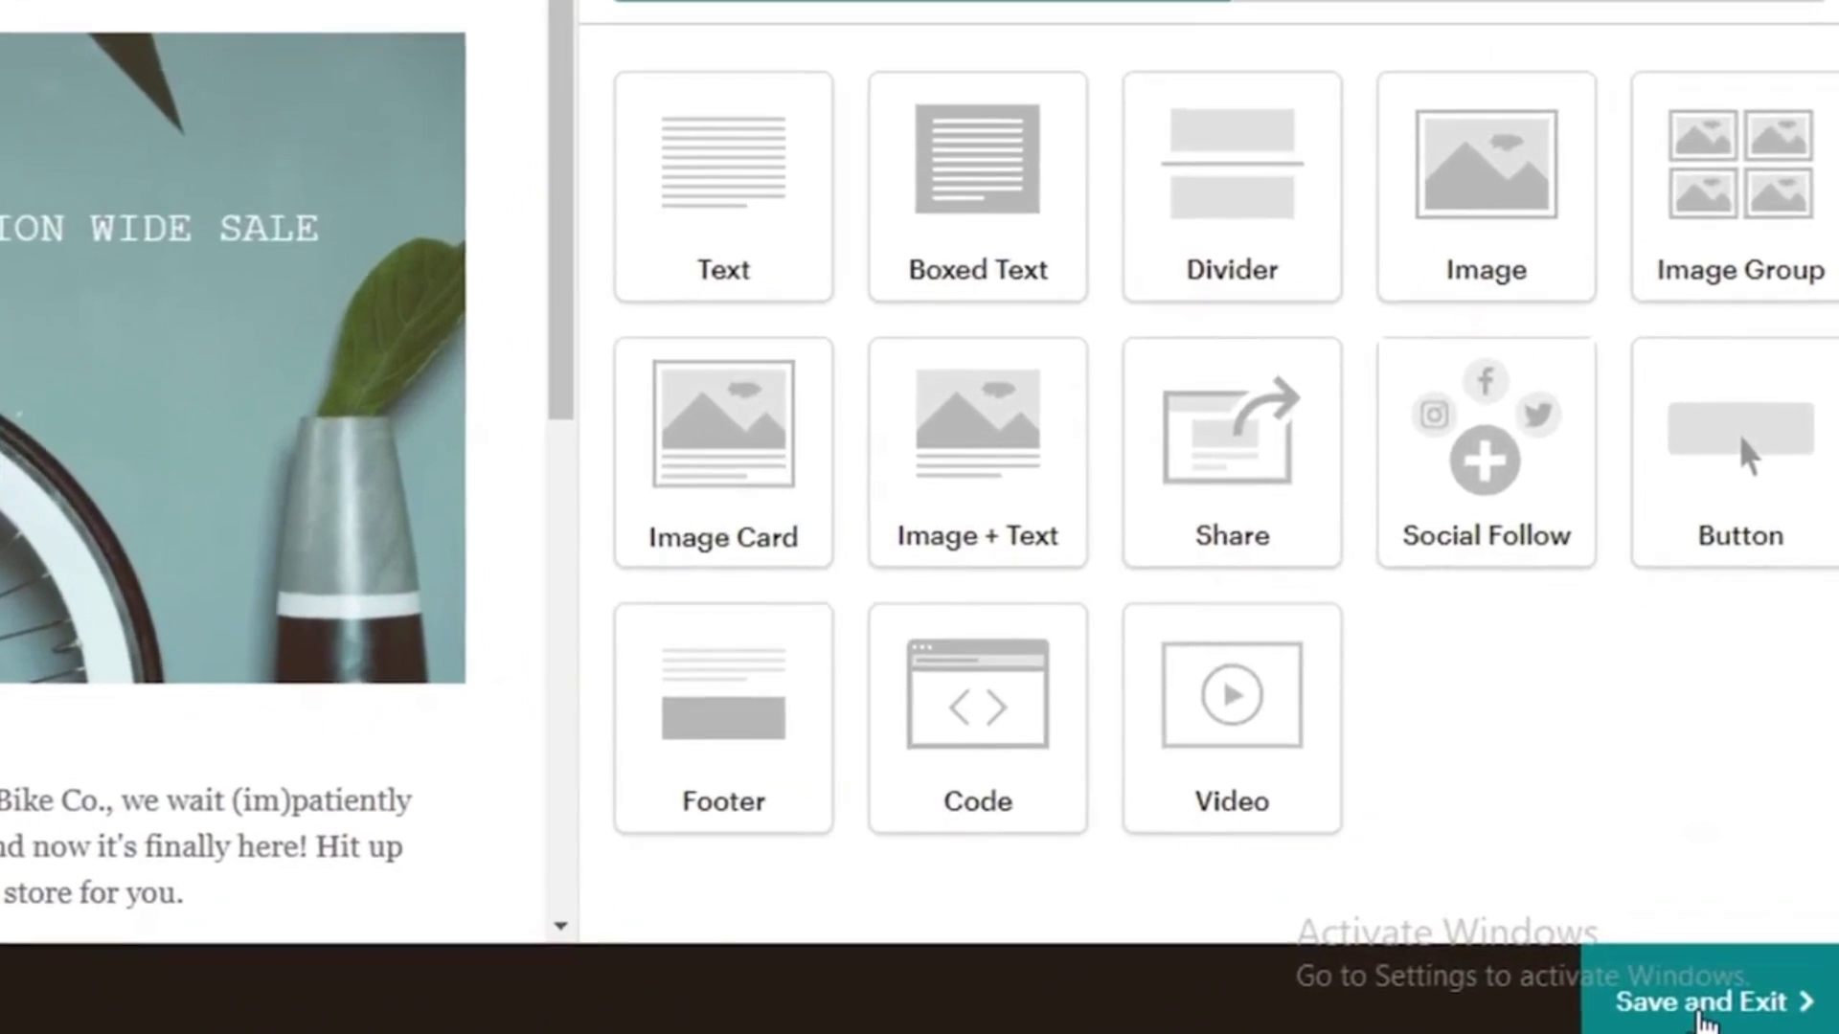
Step: Save the template under the name SALE 2021 TEMP and exit the editor
click(1710, 996)
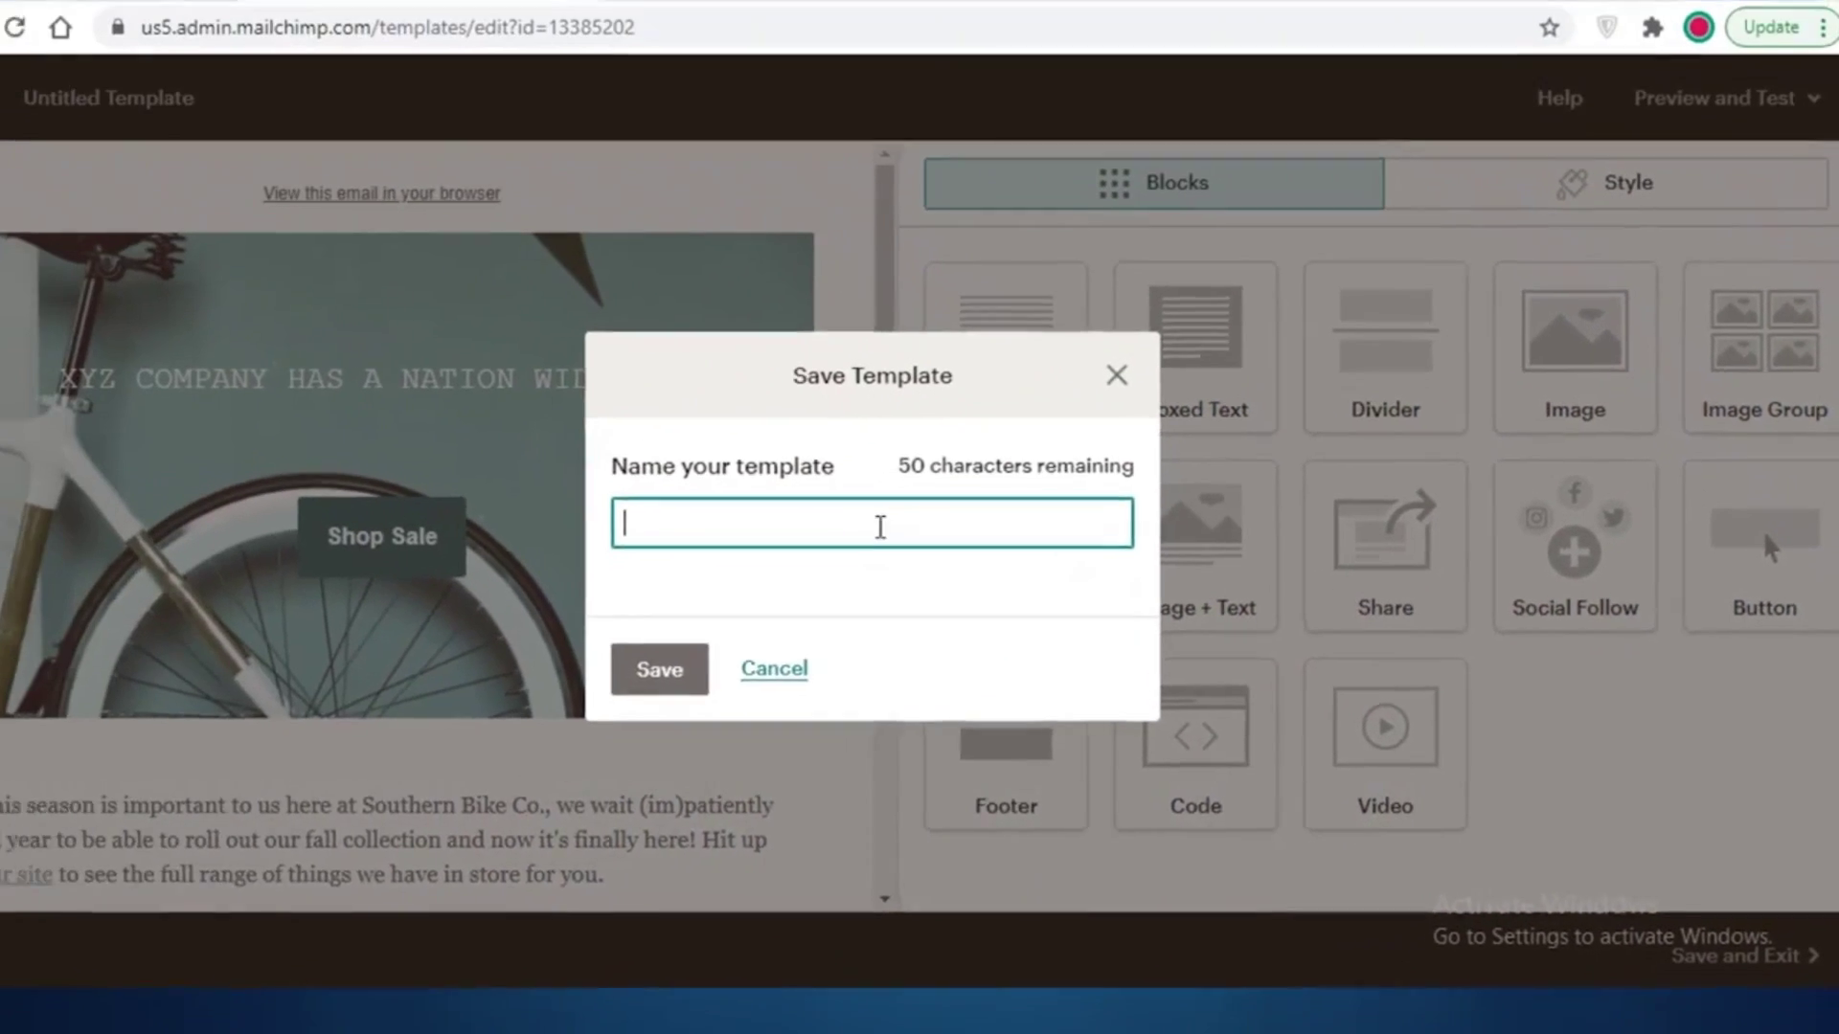
click(711, 474)
text(SALE 2021 TEMP)
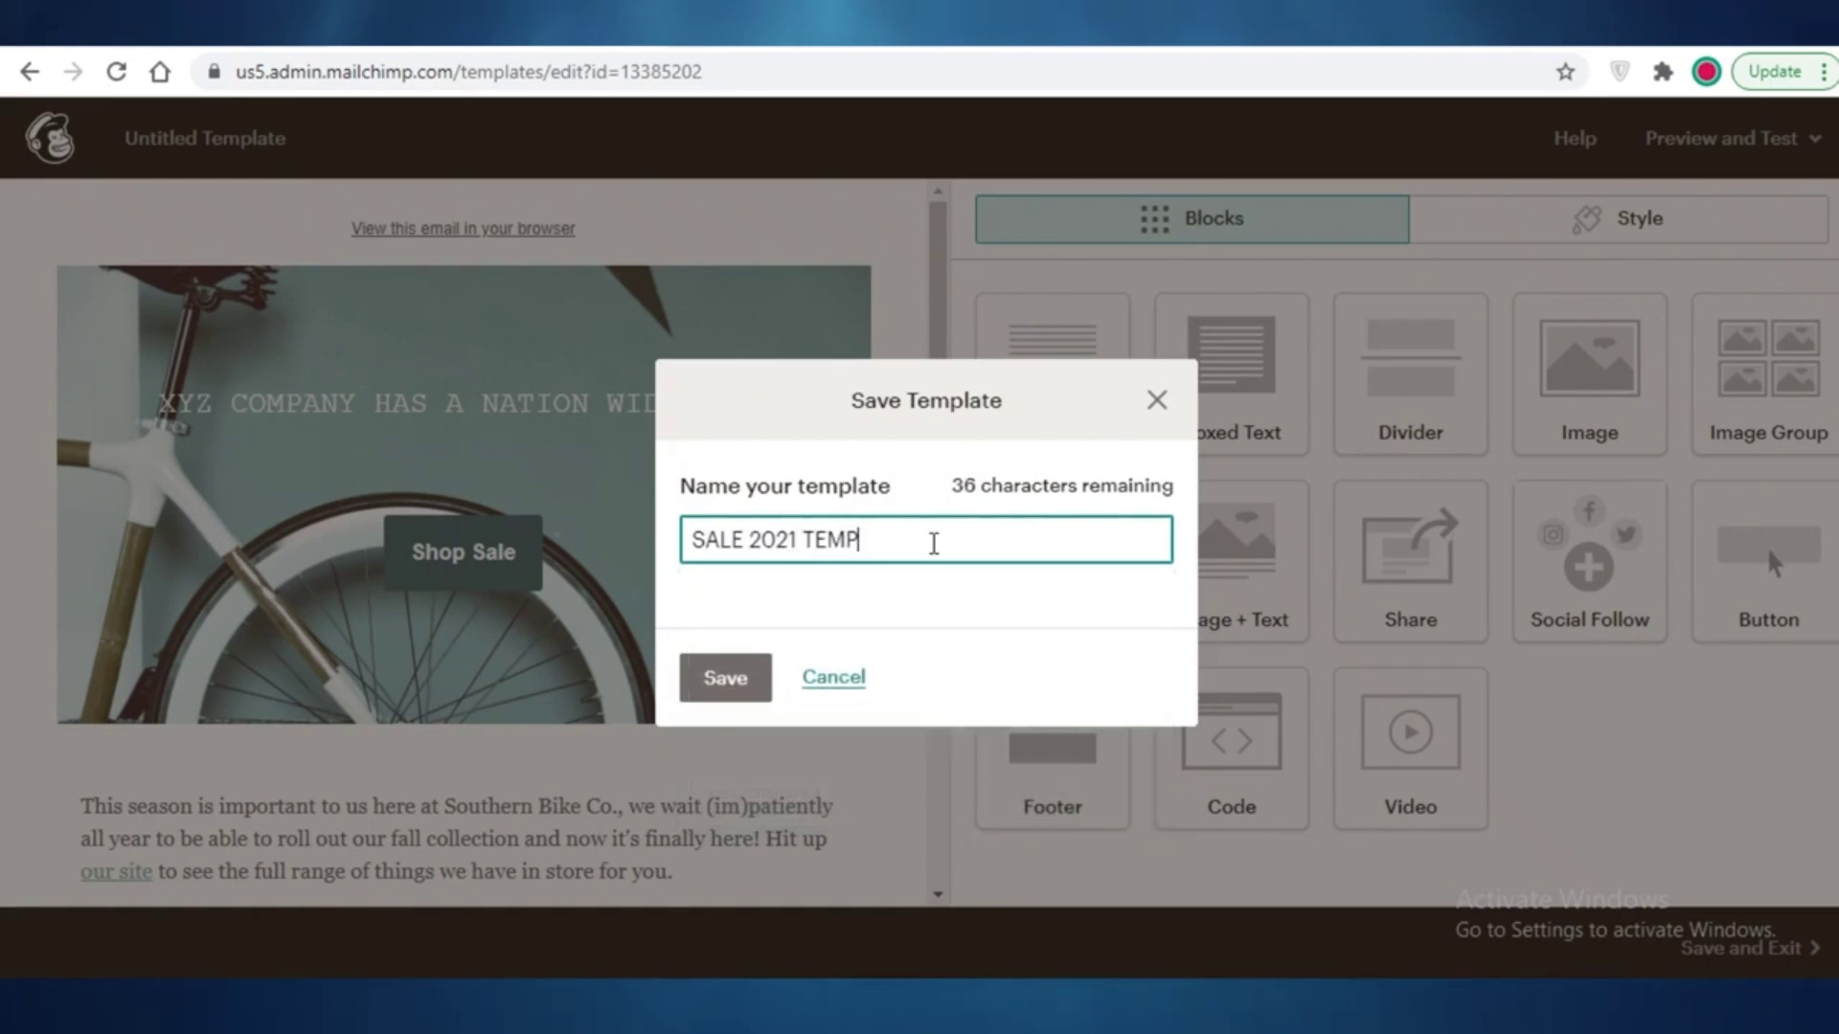
click(727, 680)
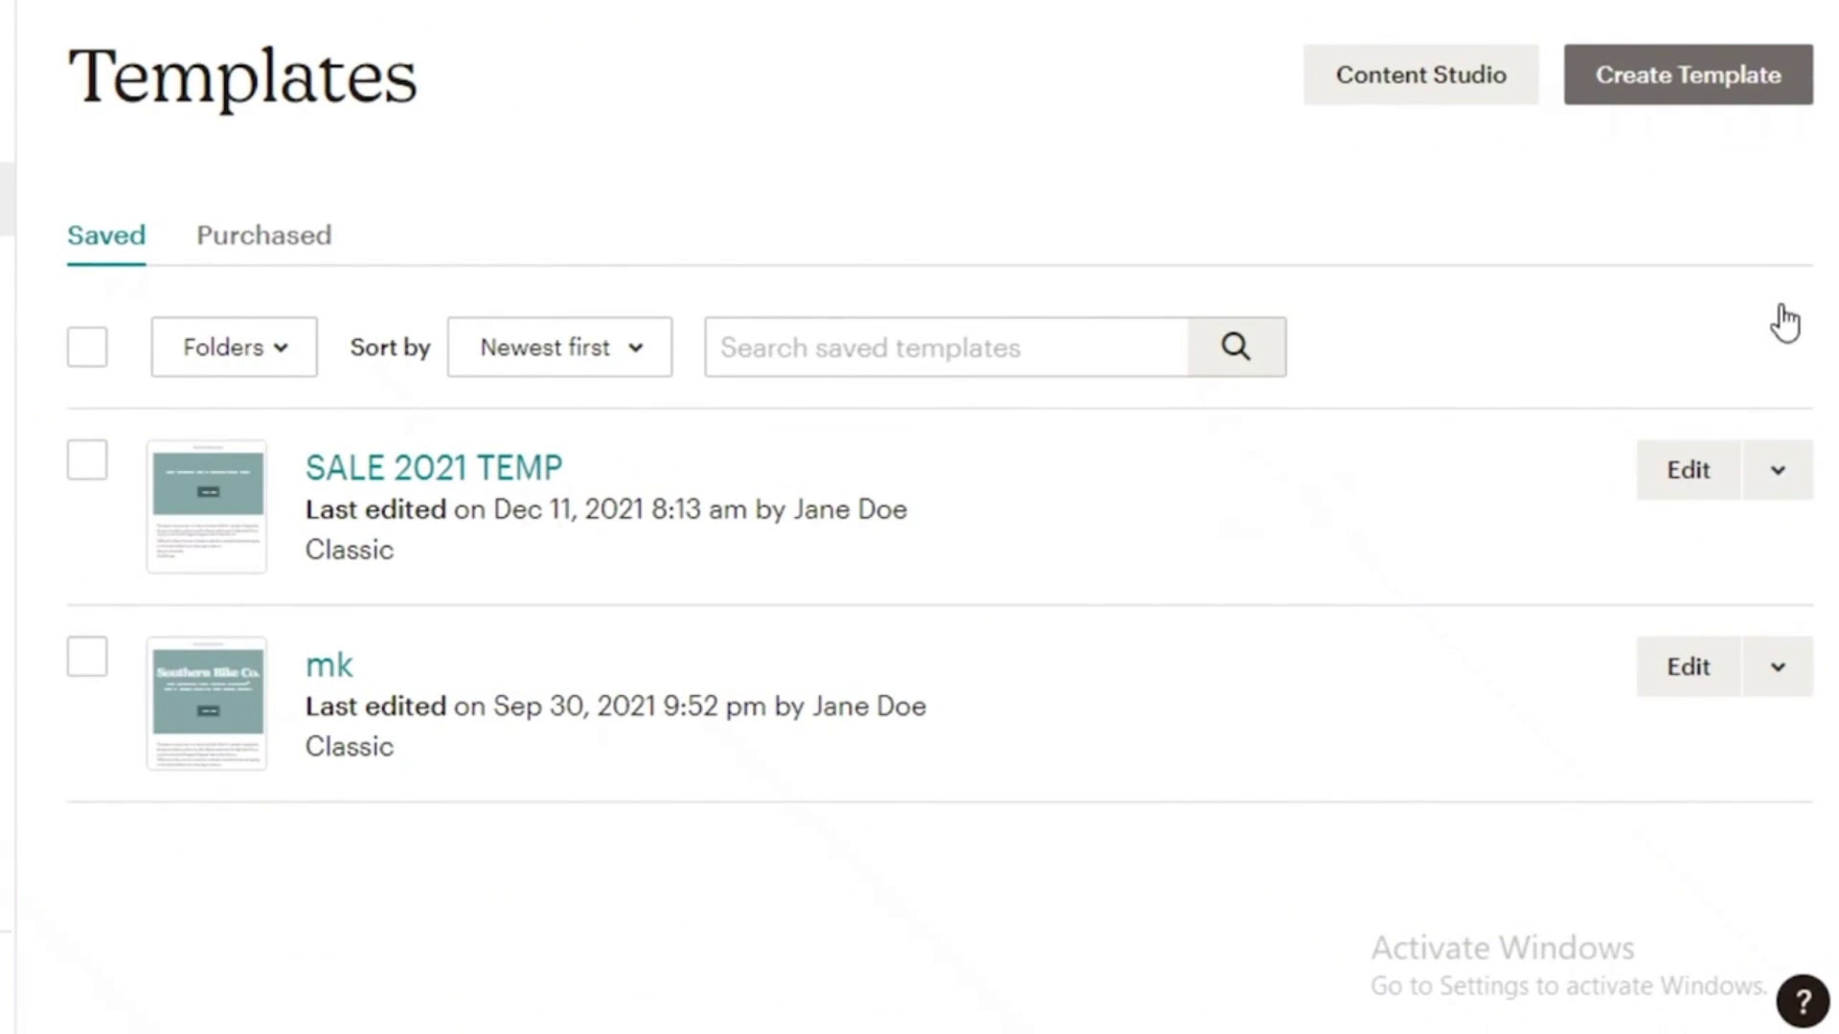
Step: Check the actions available for the saved SALE 2021 TEMP template
click(1767, 474)
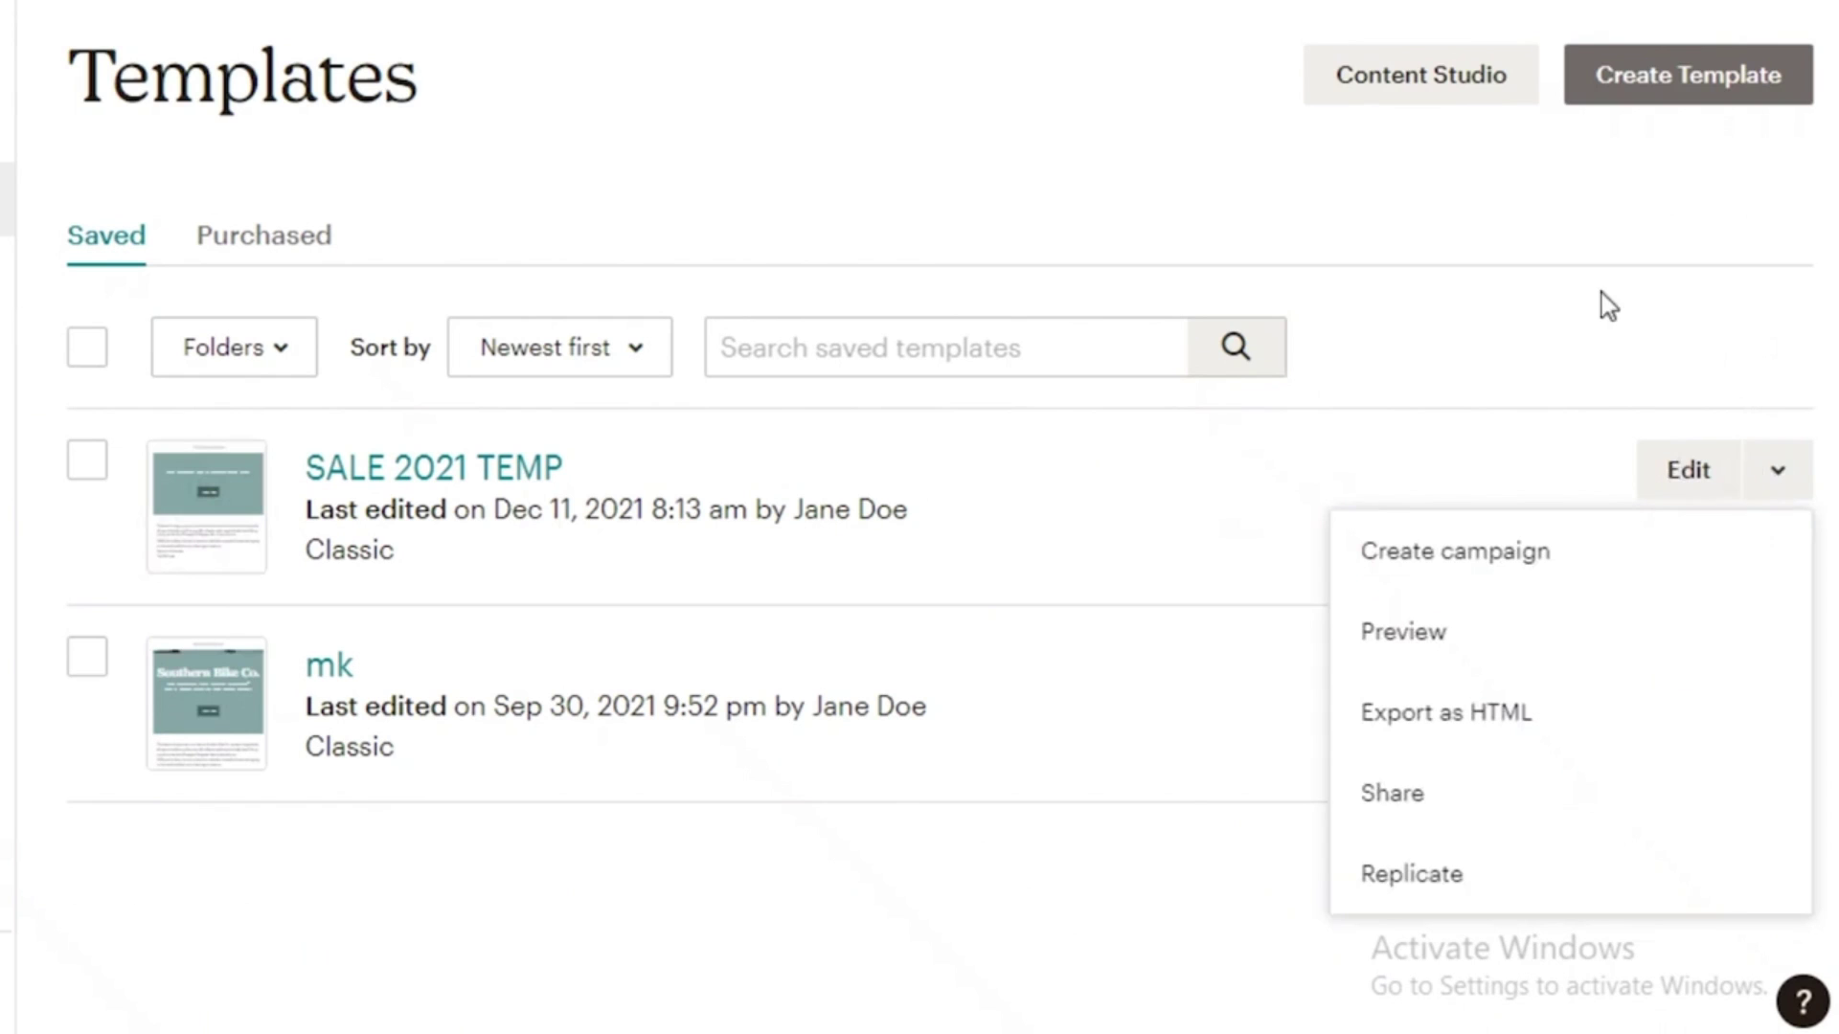
click(88, 470)
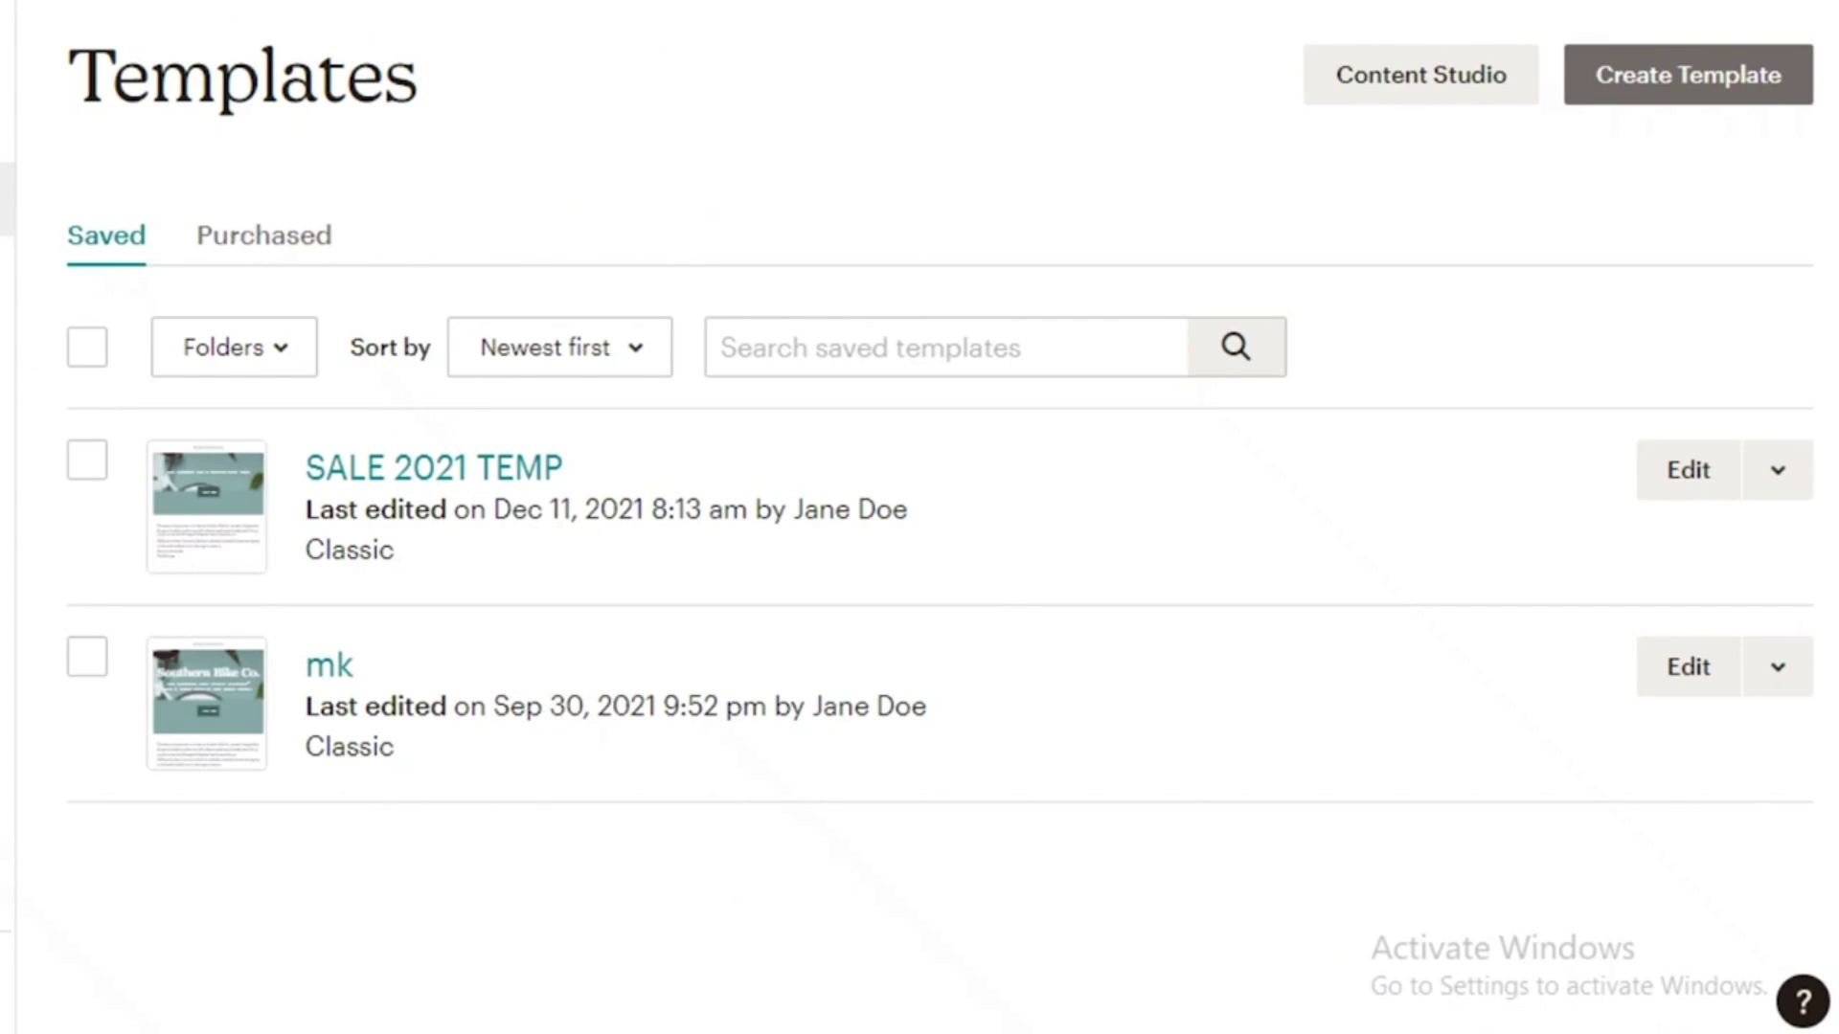
click(87, 461)
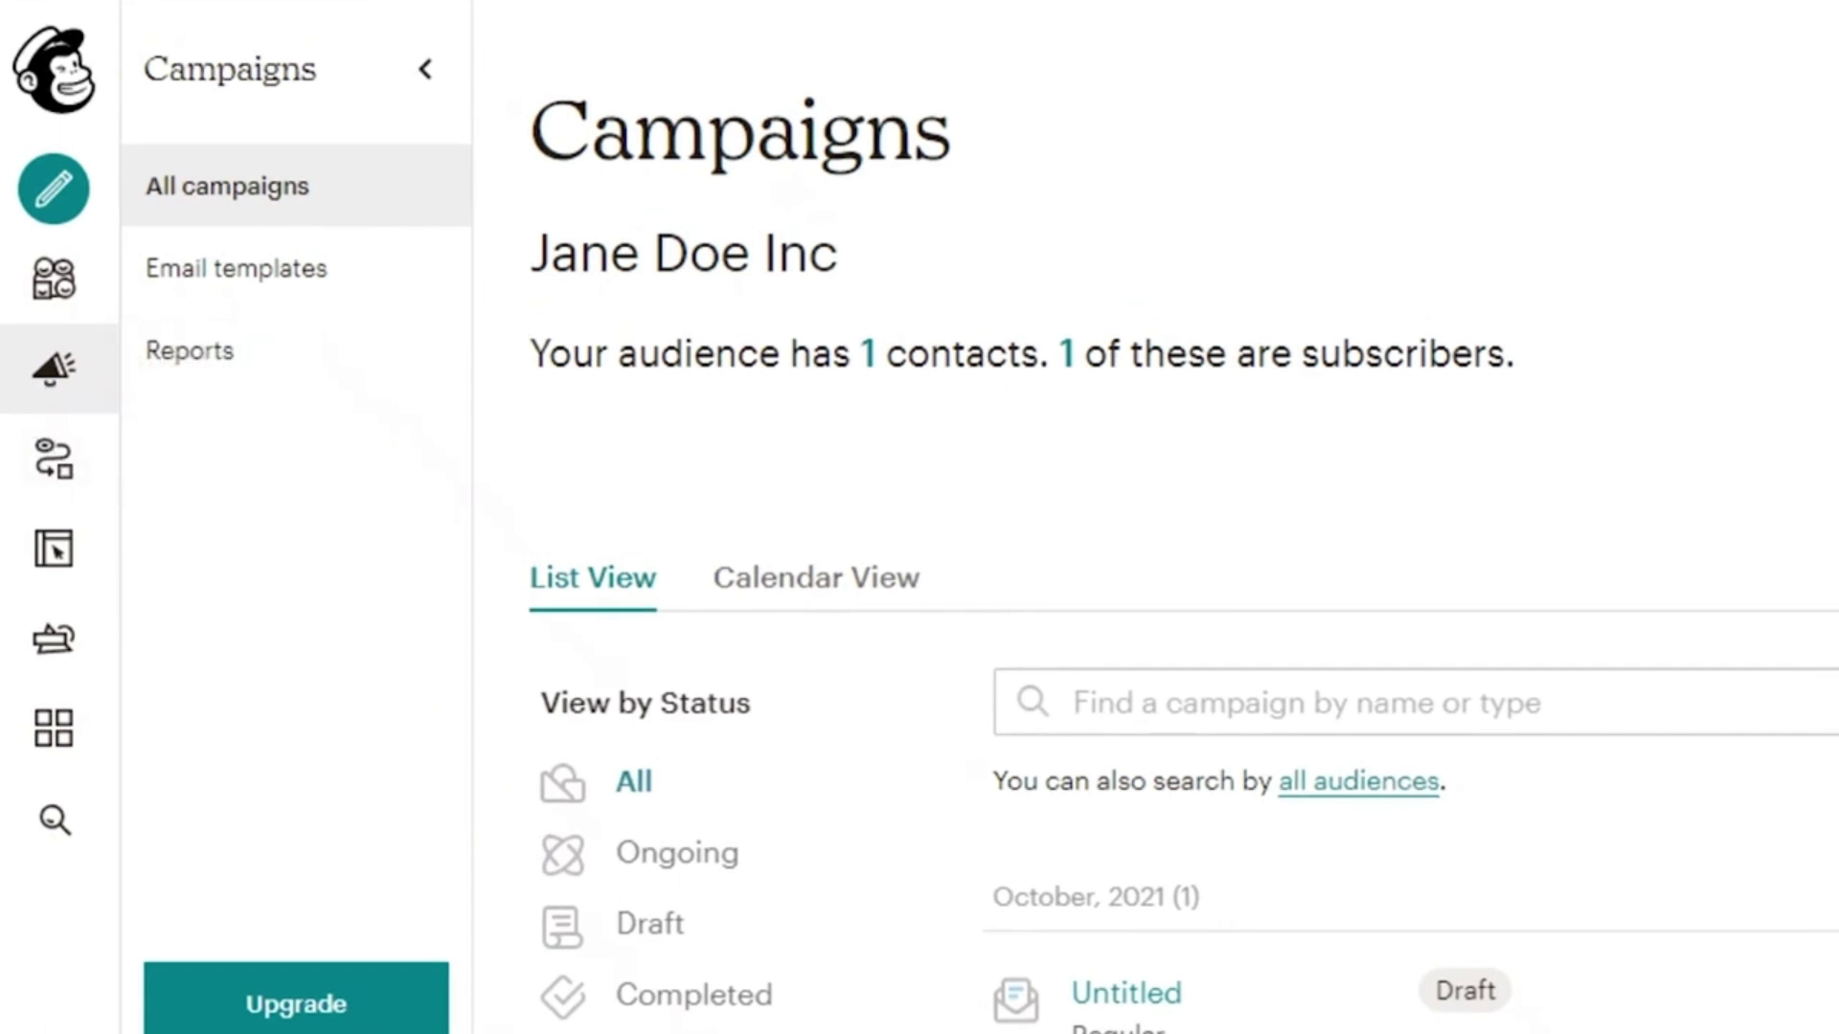
Step: Browse the content types that can be created, from Regular email down to Embedded form
scroll(543, 704, down, 5)
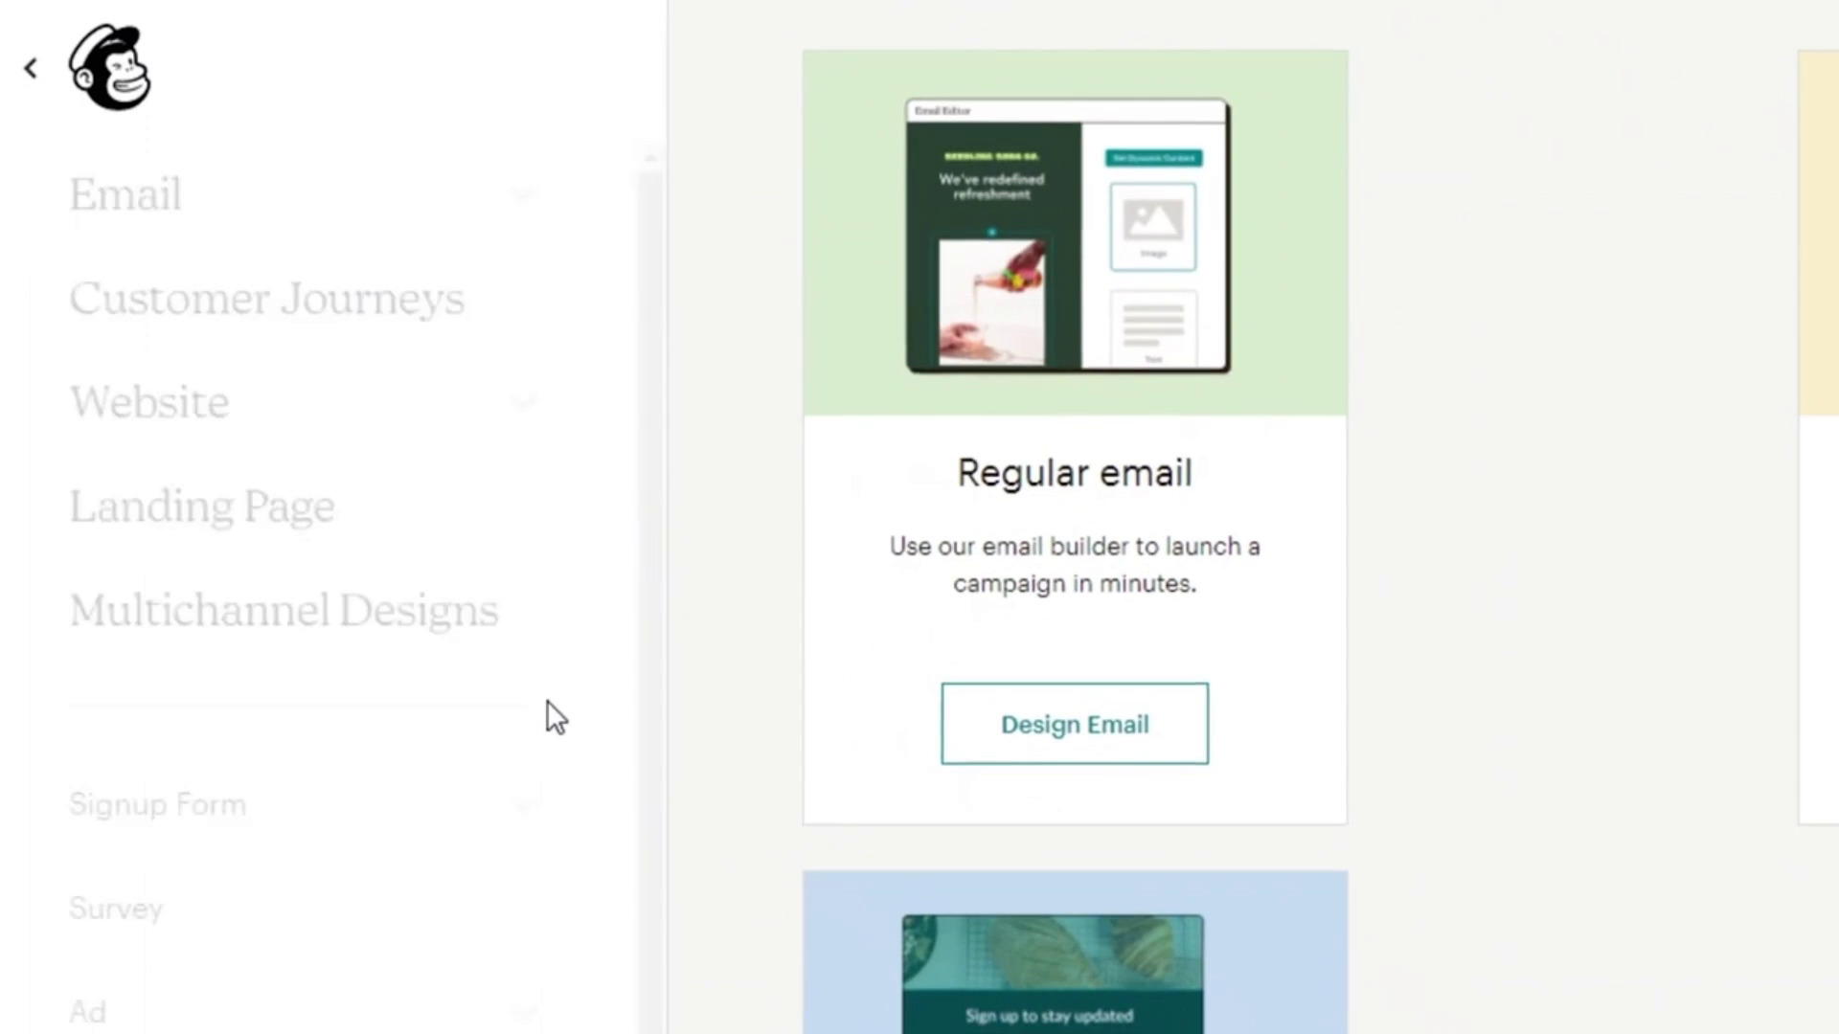
scroll(1102, 738, down, 2)
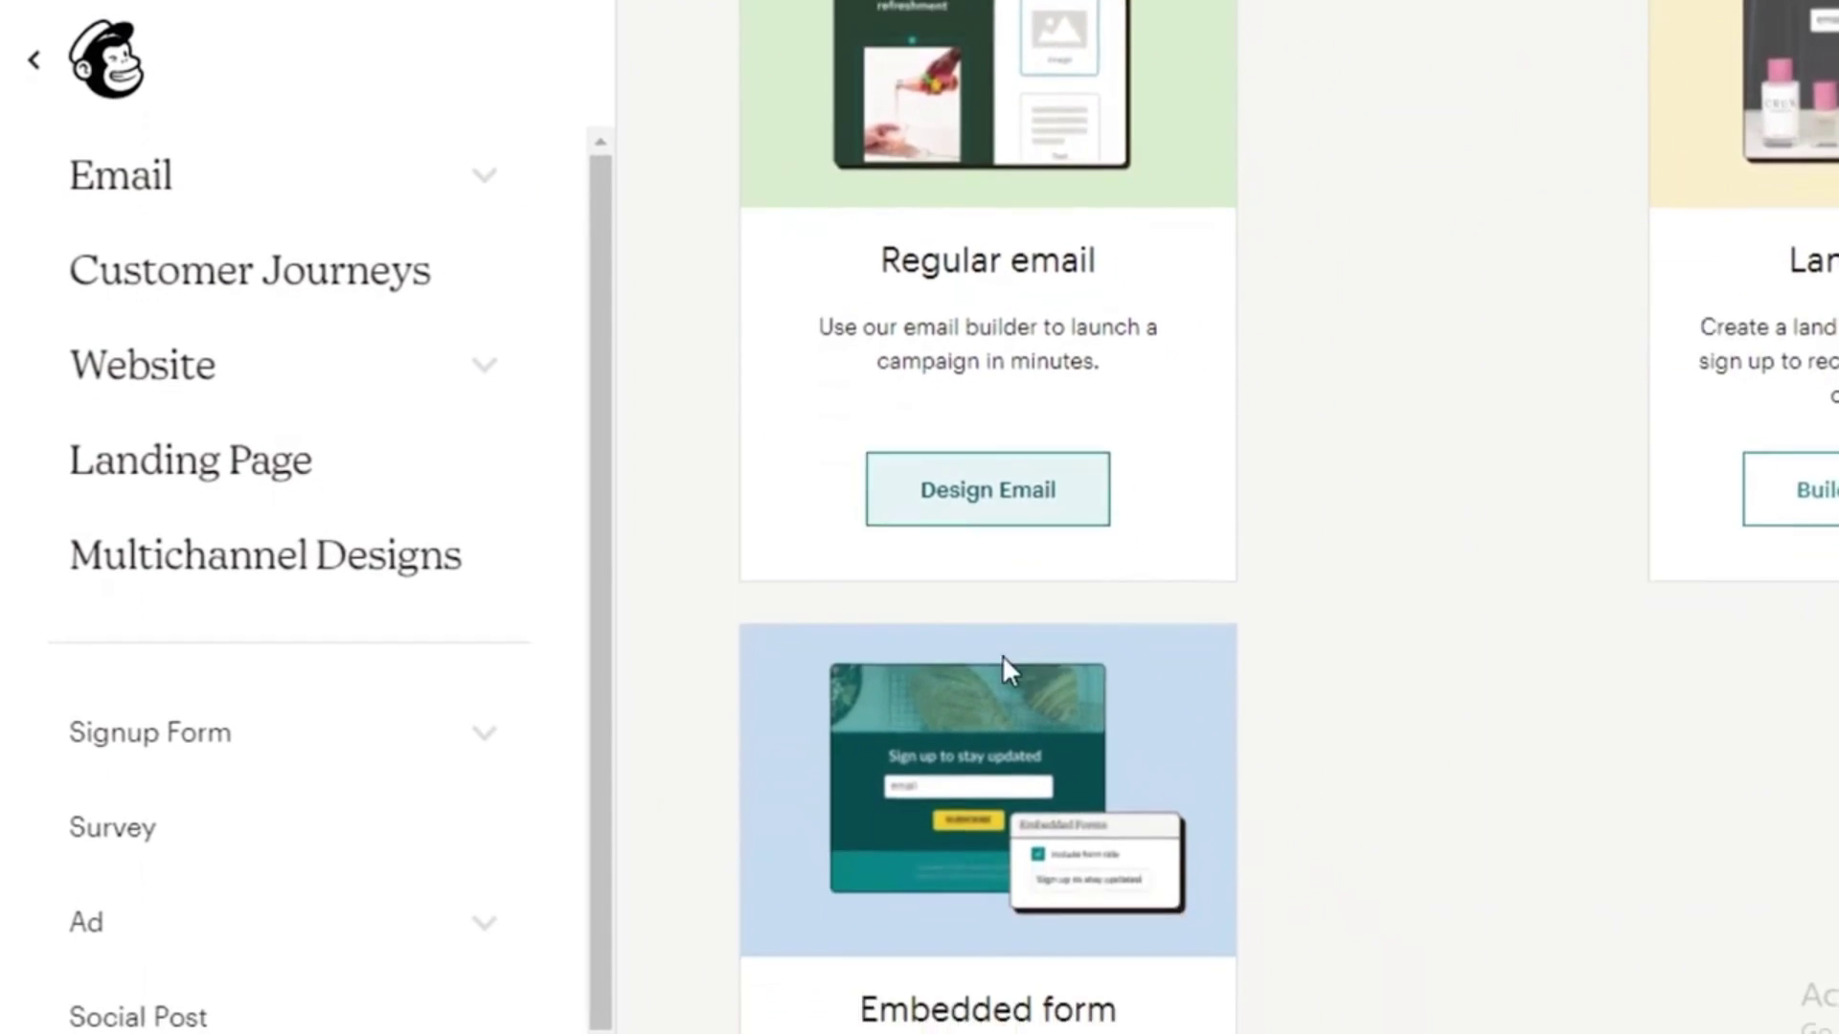
scroll(986, 623, down, 3)
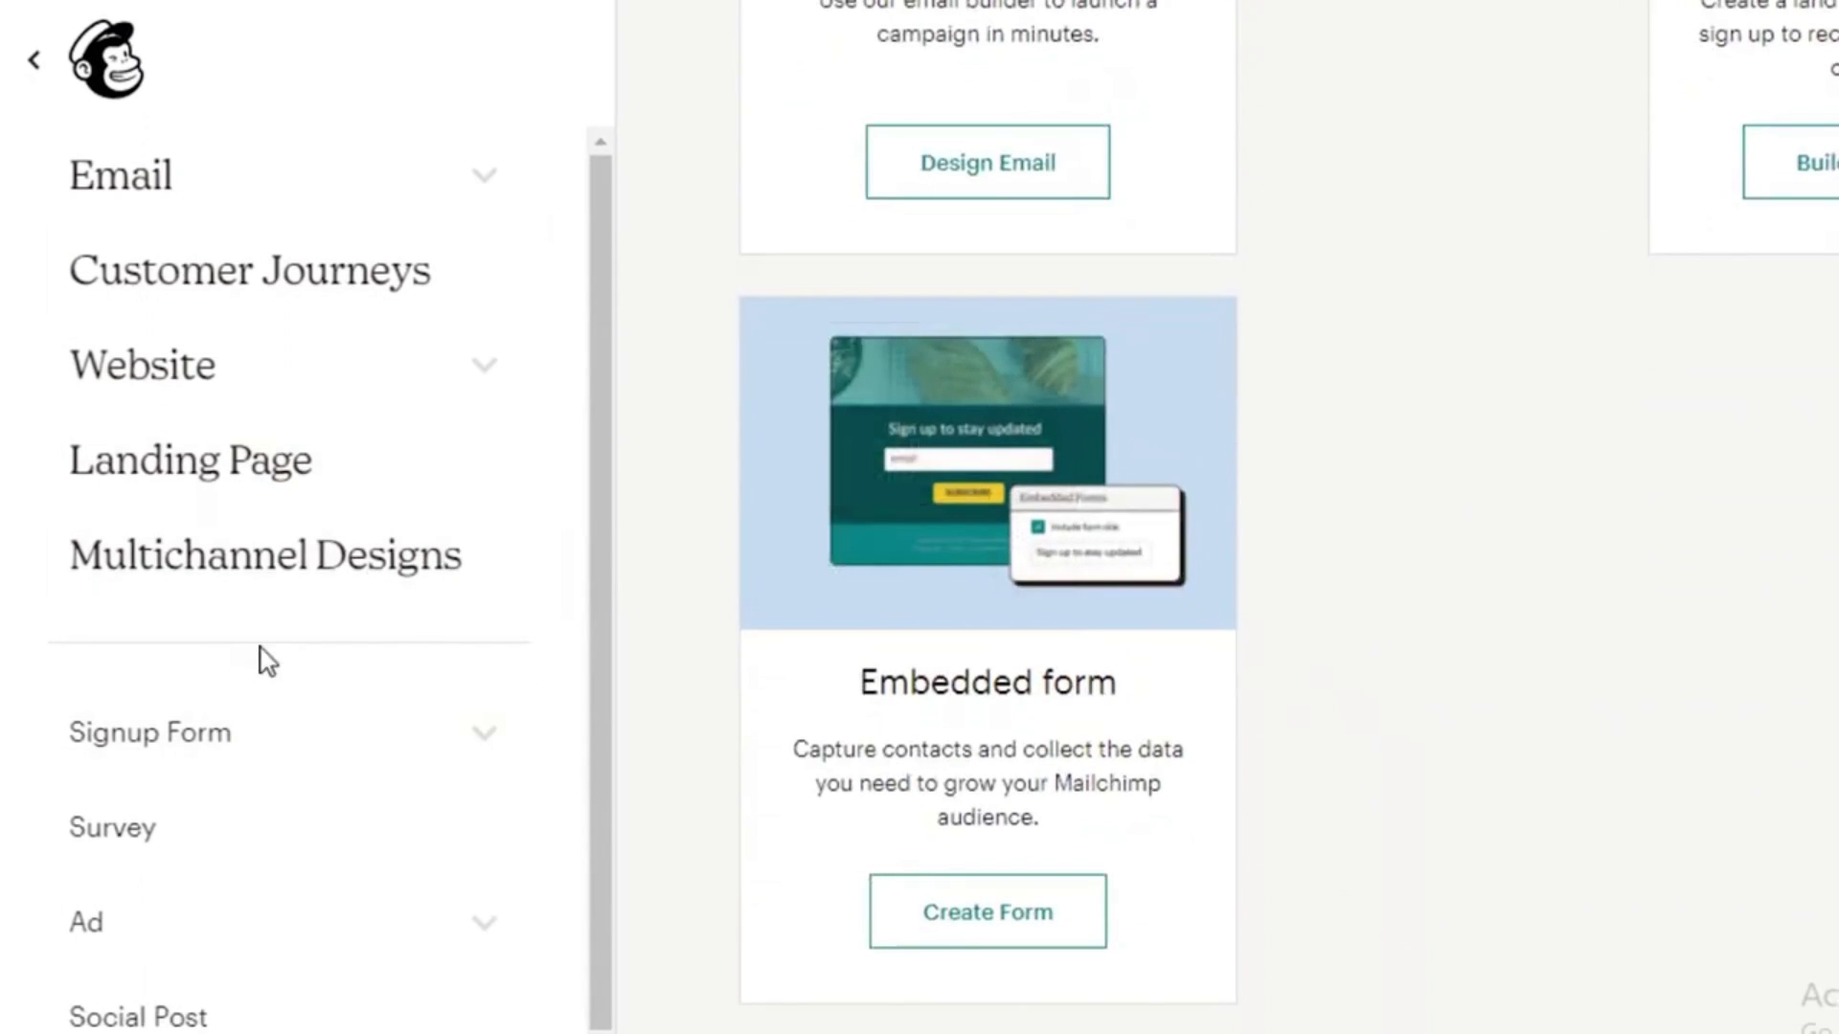
scroll(325, 575, down, 1)
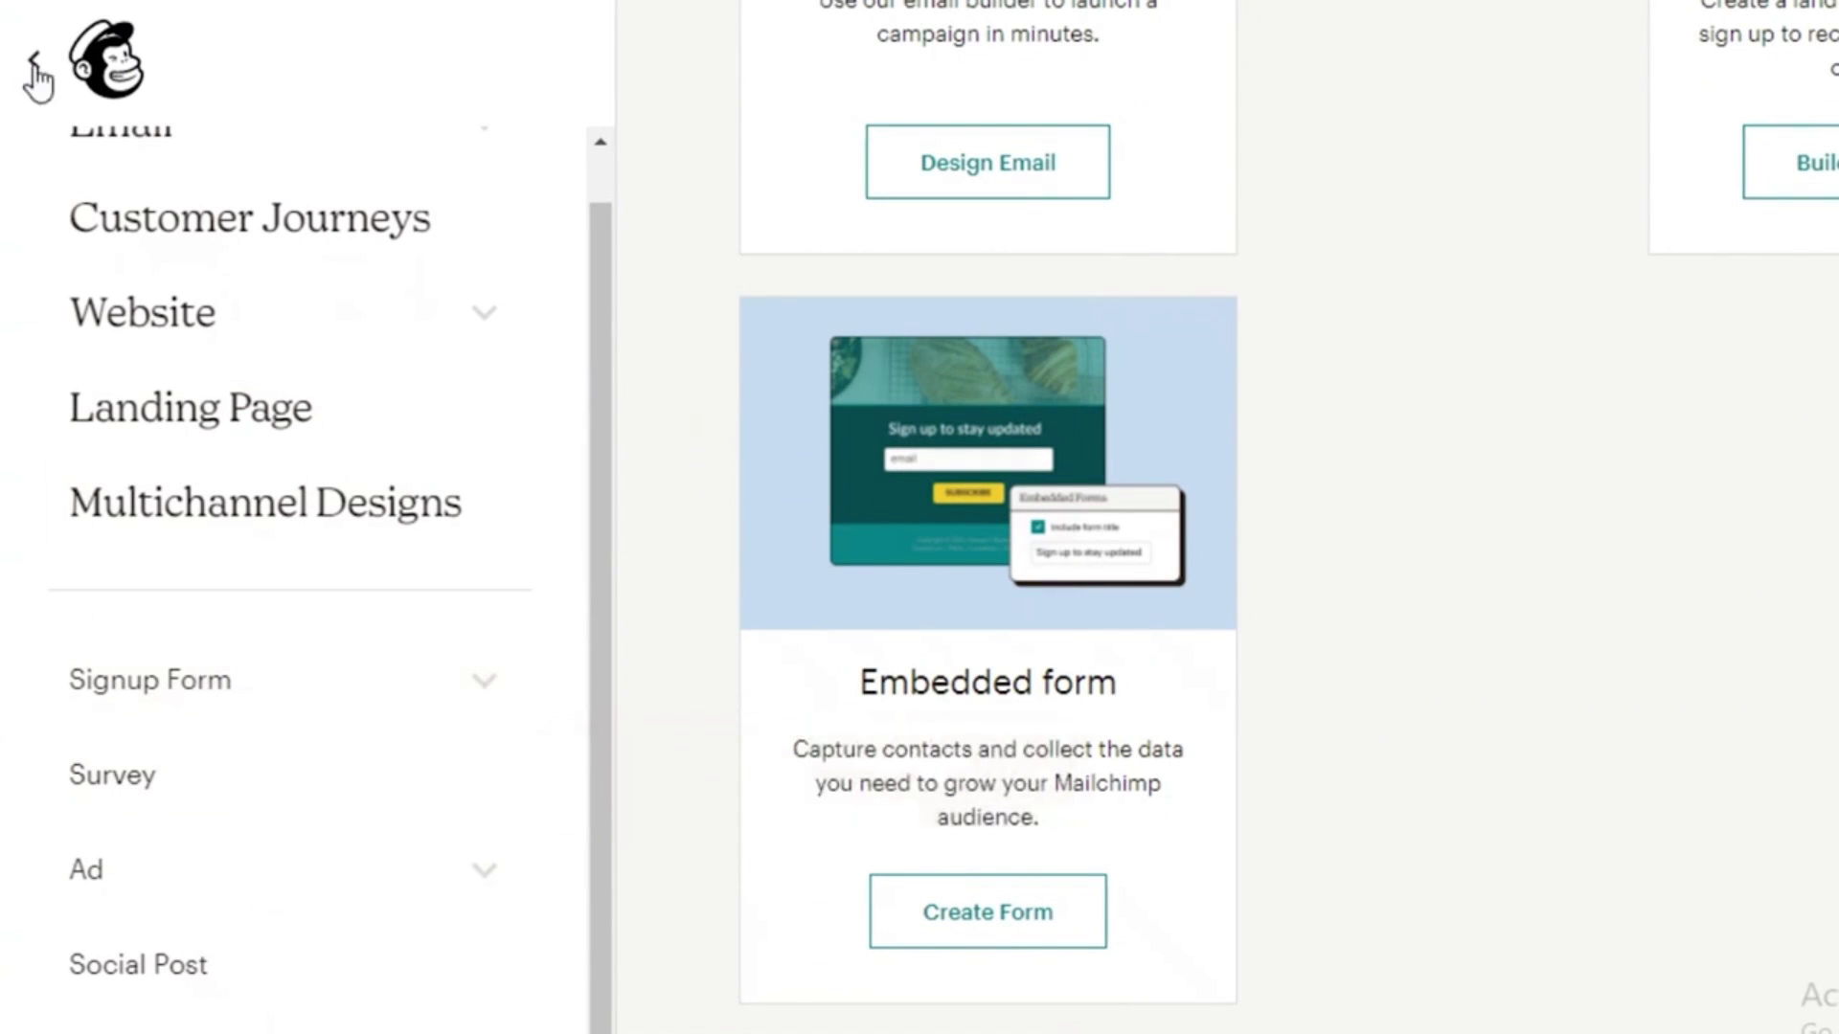
Step: Leave the content creation options and review the campaign list, filtering it by the Emails type
click(90, 59)
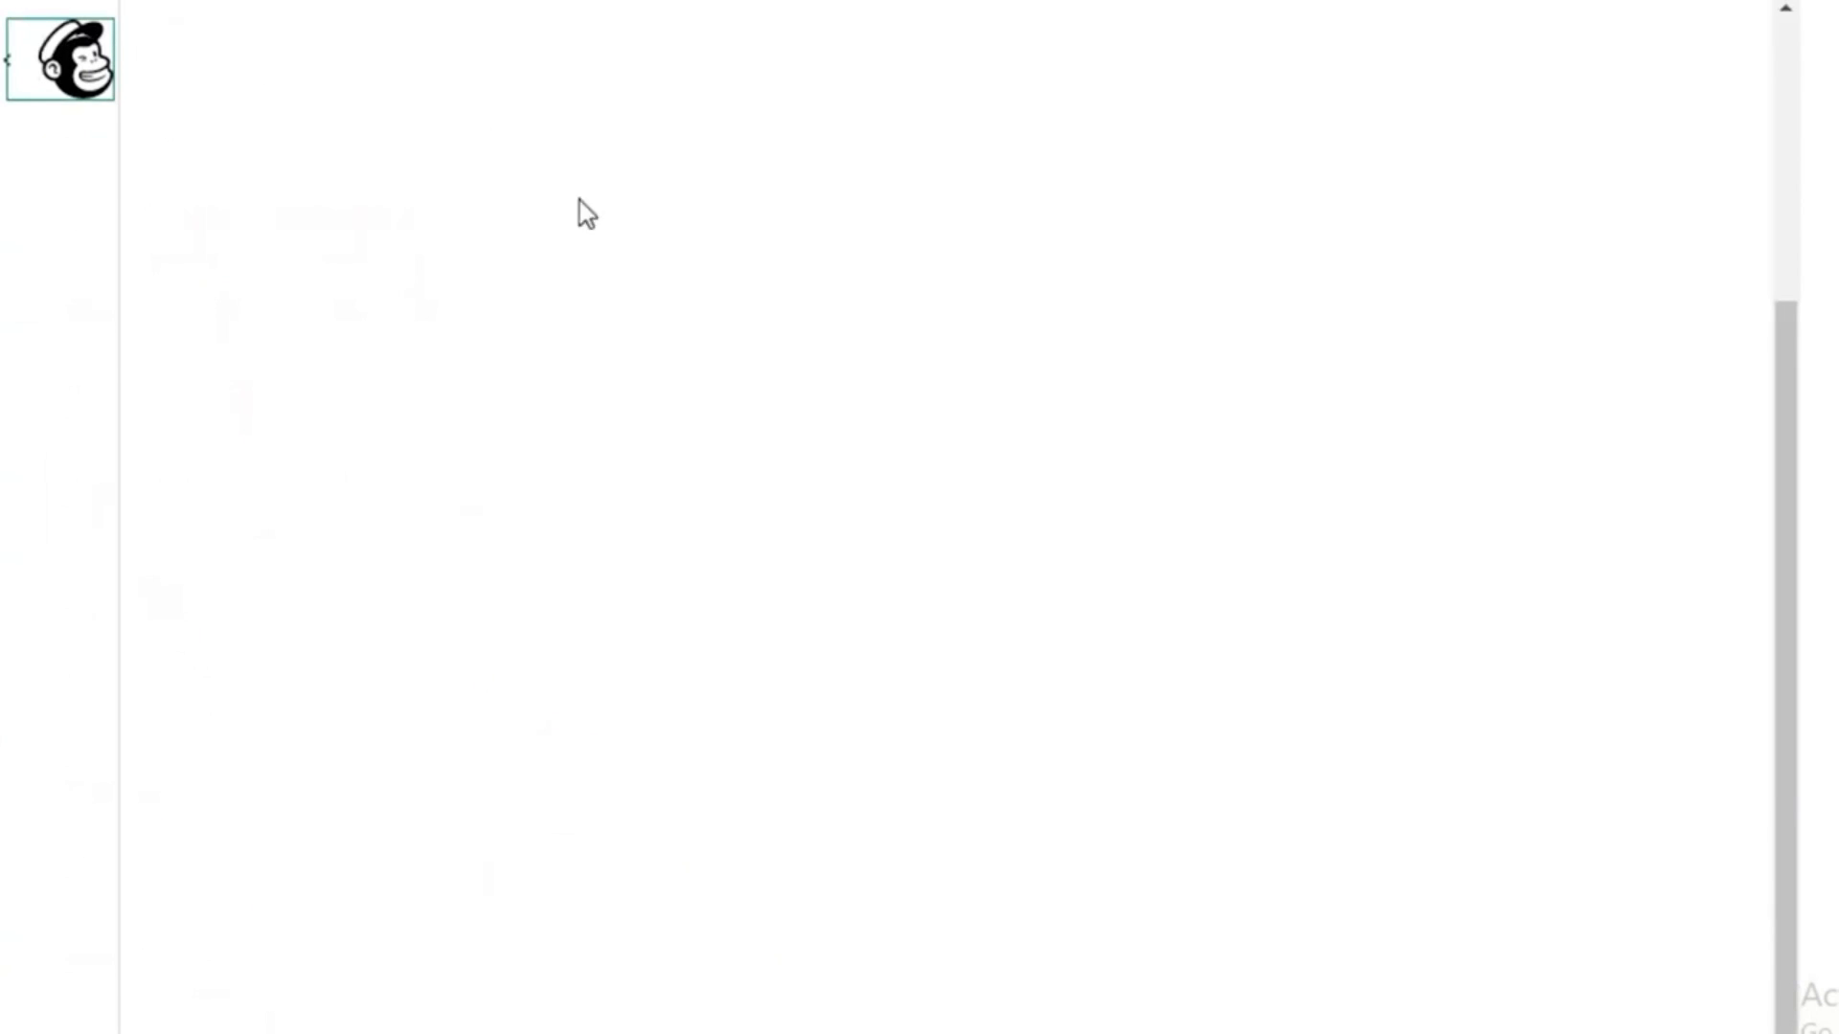
scroll(670, 689, down, 6)
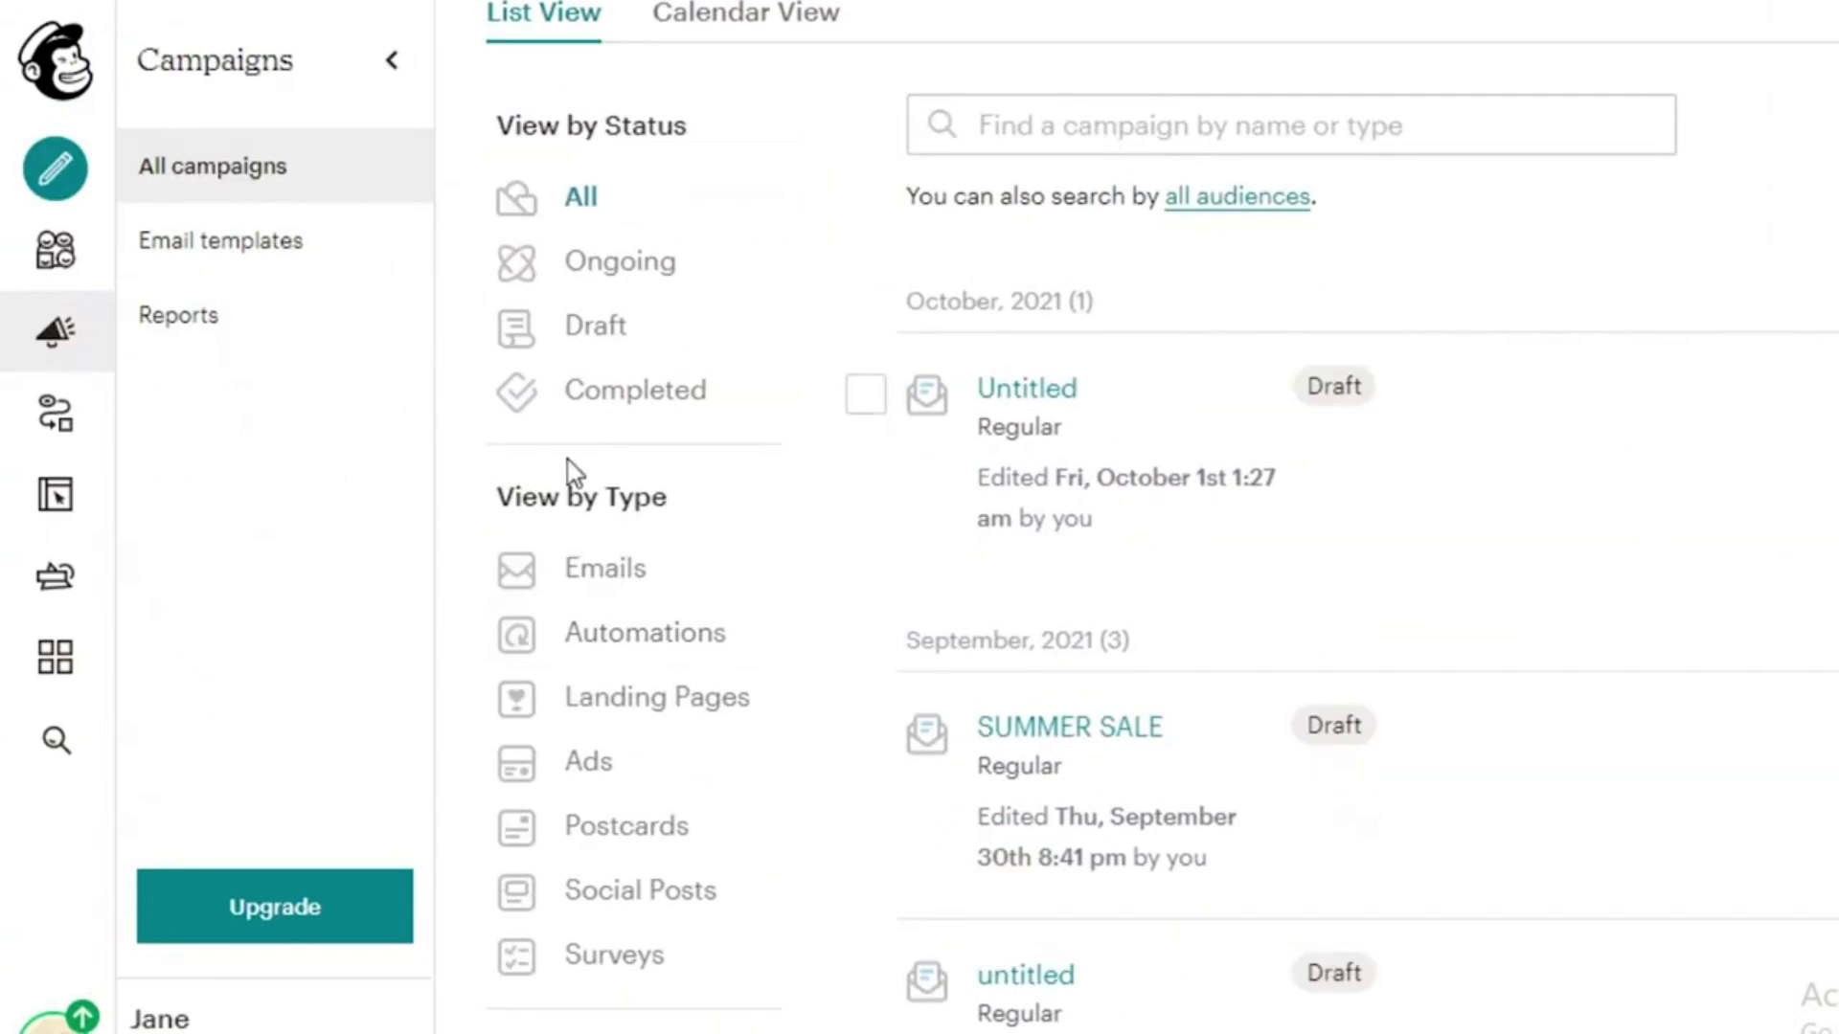
scroll(670, 463, down, 5)
scroll(783, 464, up, 10)
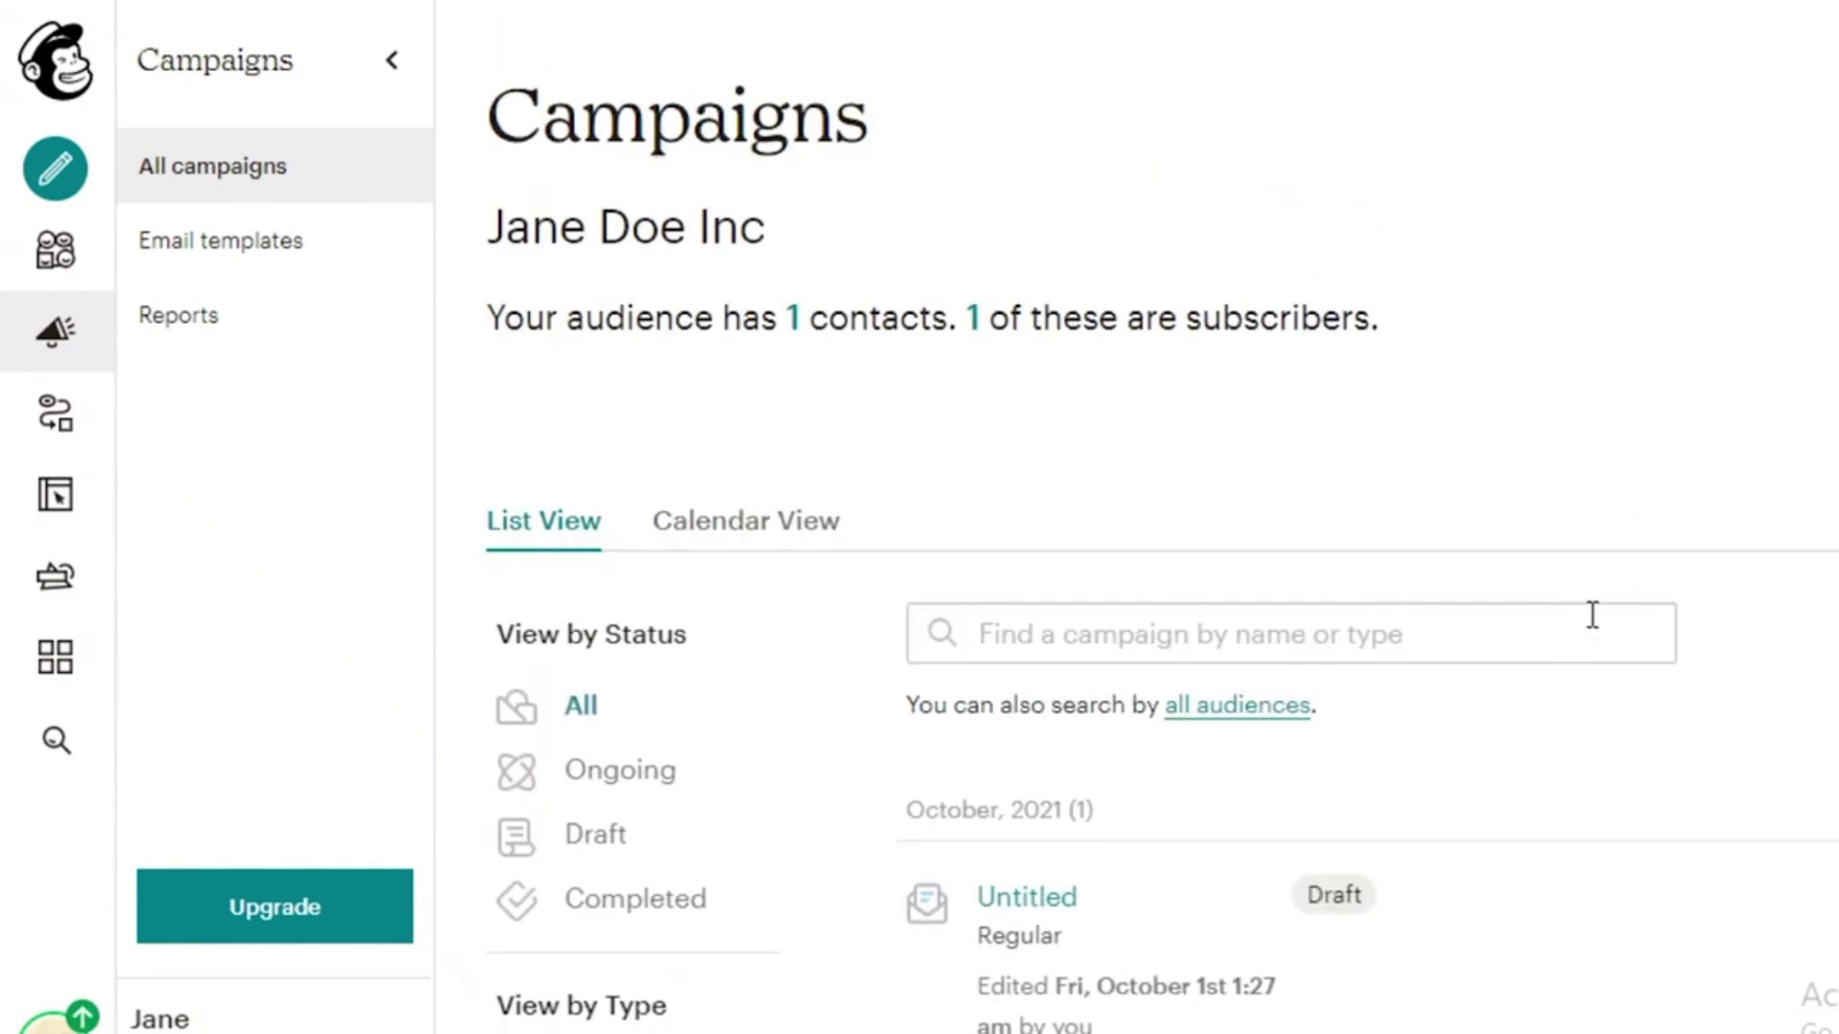
scroll(1592, 615, down, 5)
scroll(999, 455, down, 5)
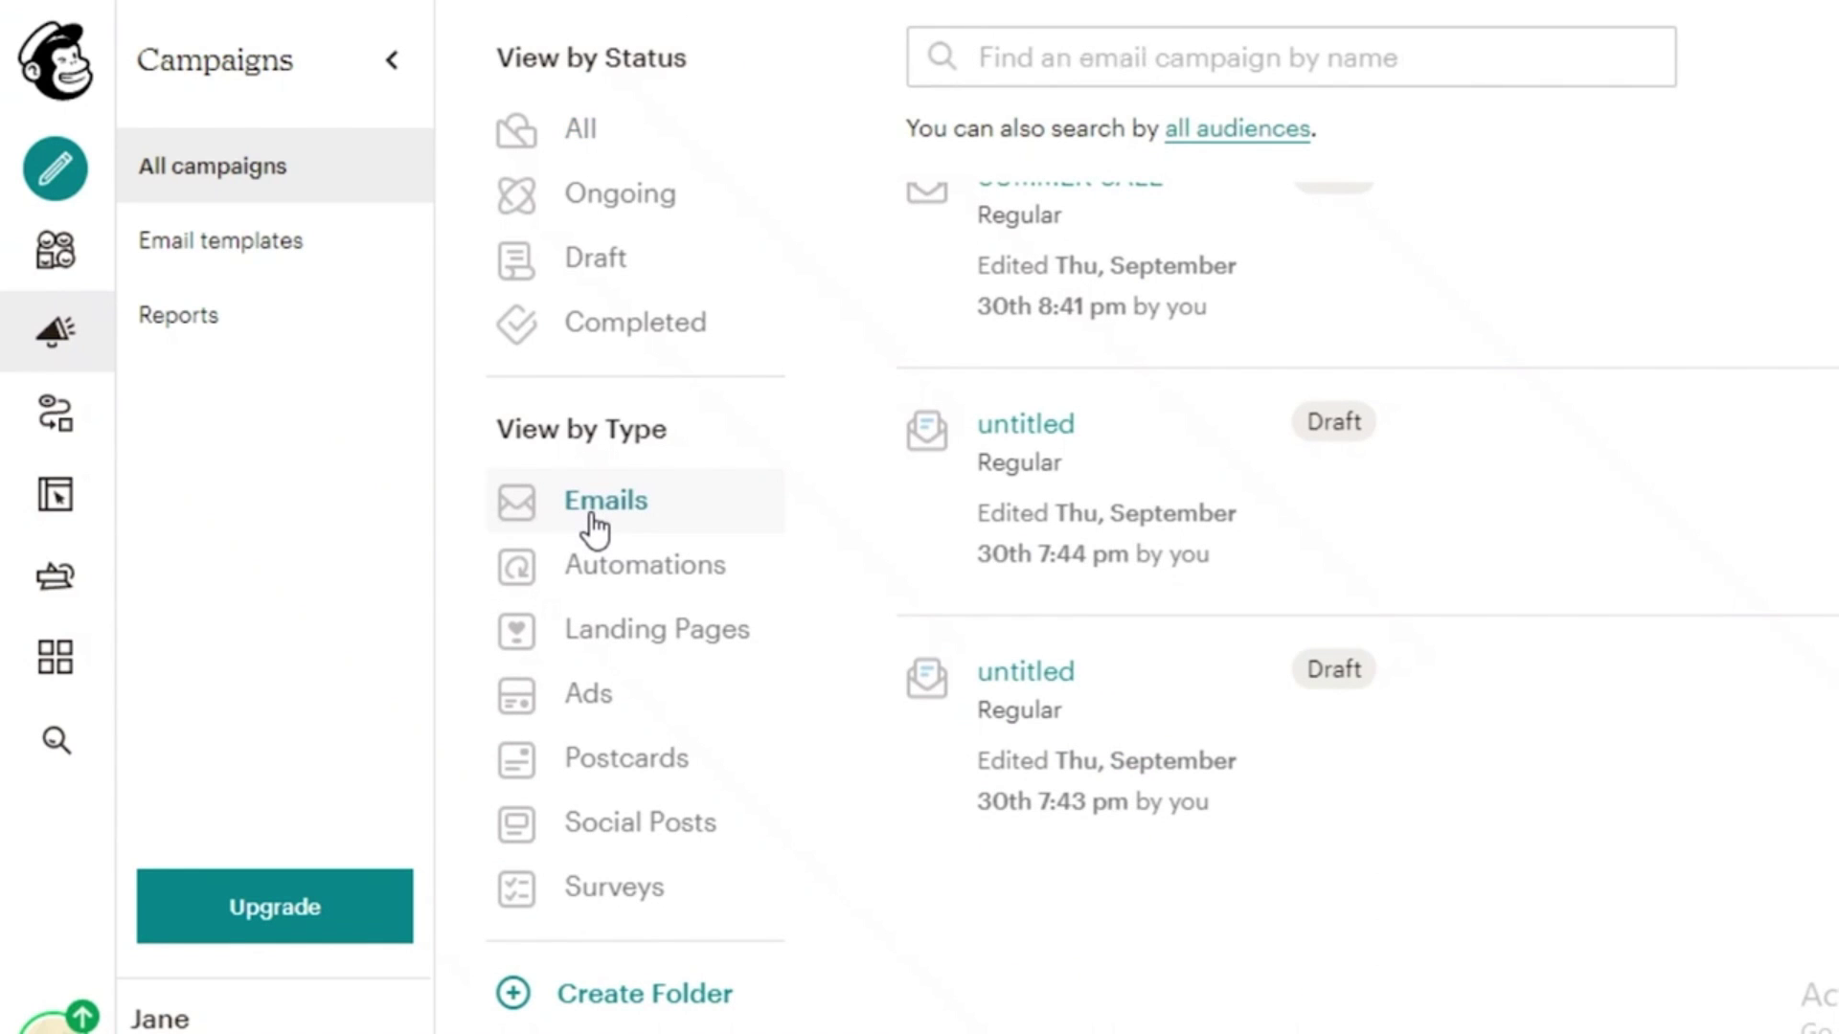
Step: Select the SUMMER SALE draft to check which bulk actions are offered, and deselect it
scroll(870, 574, up, 2)
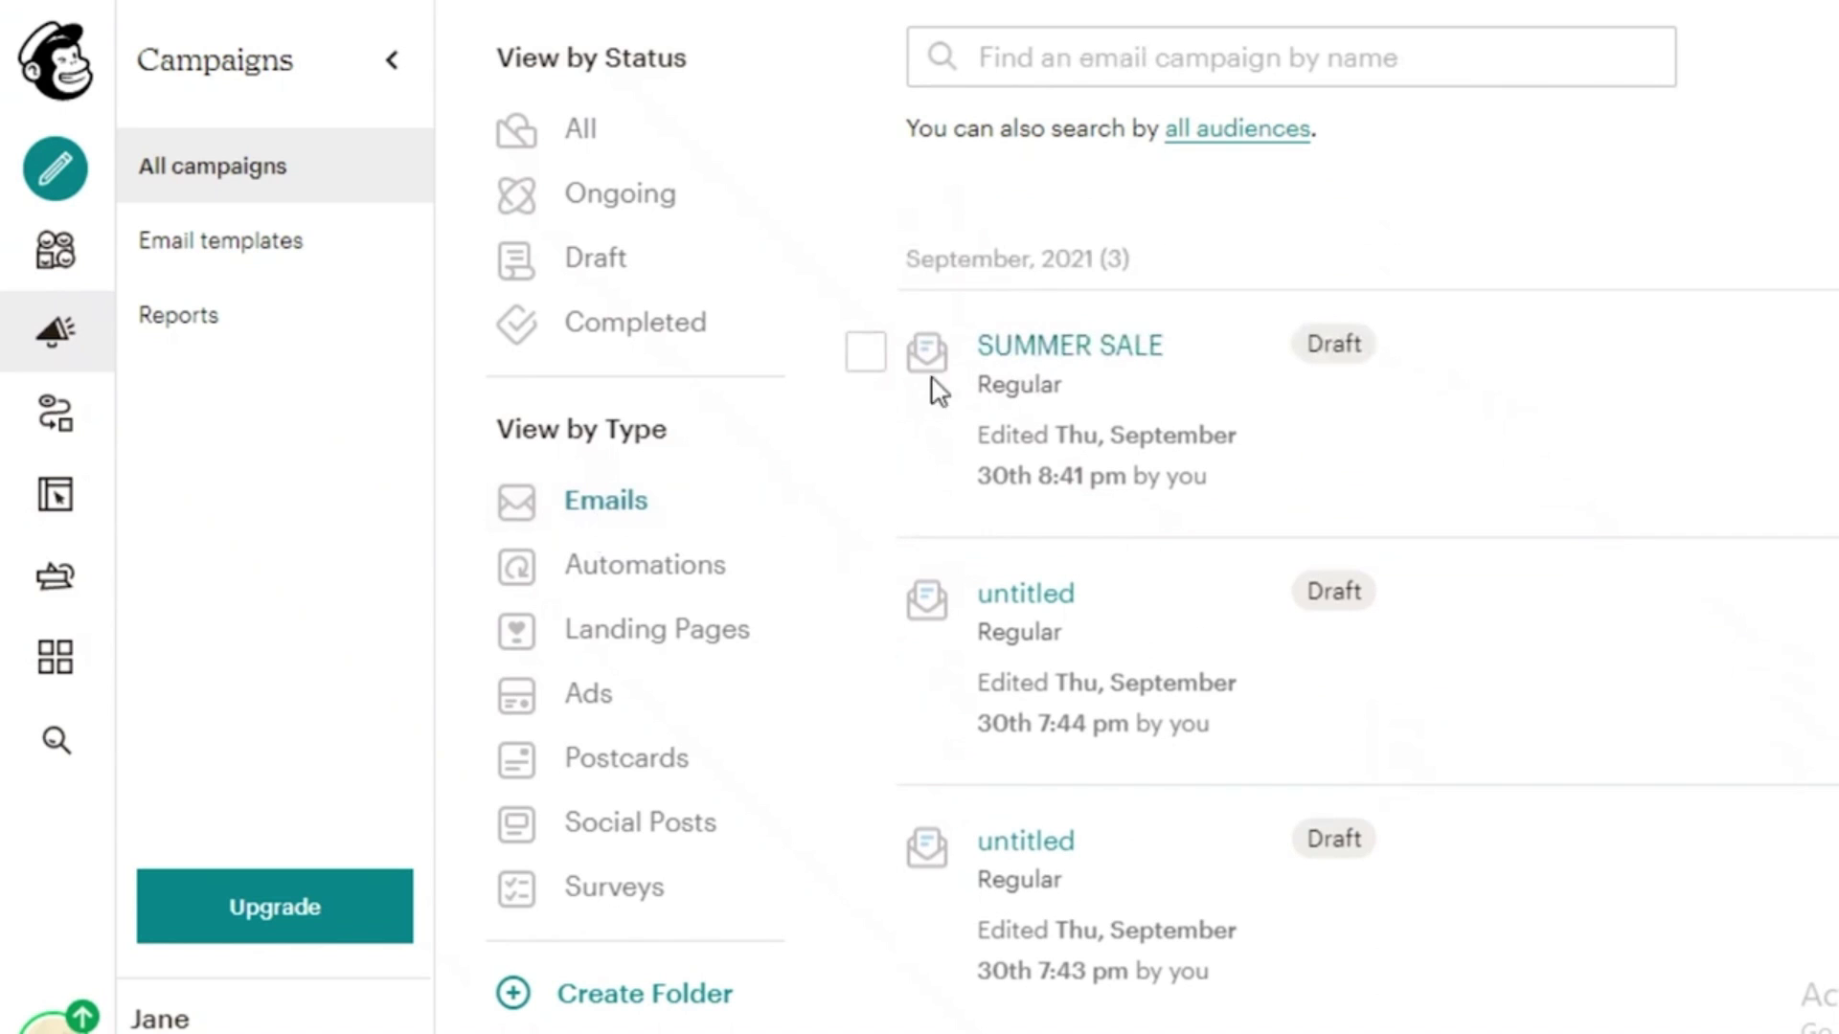
click(865, 353)
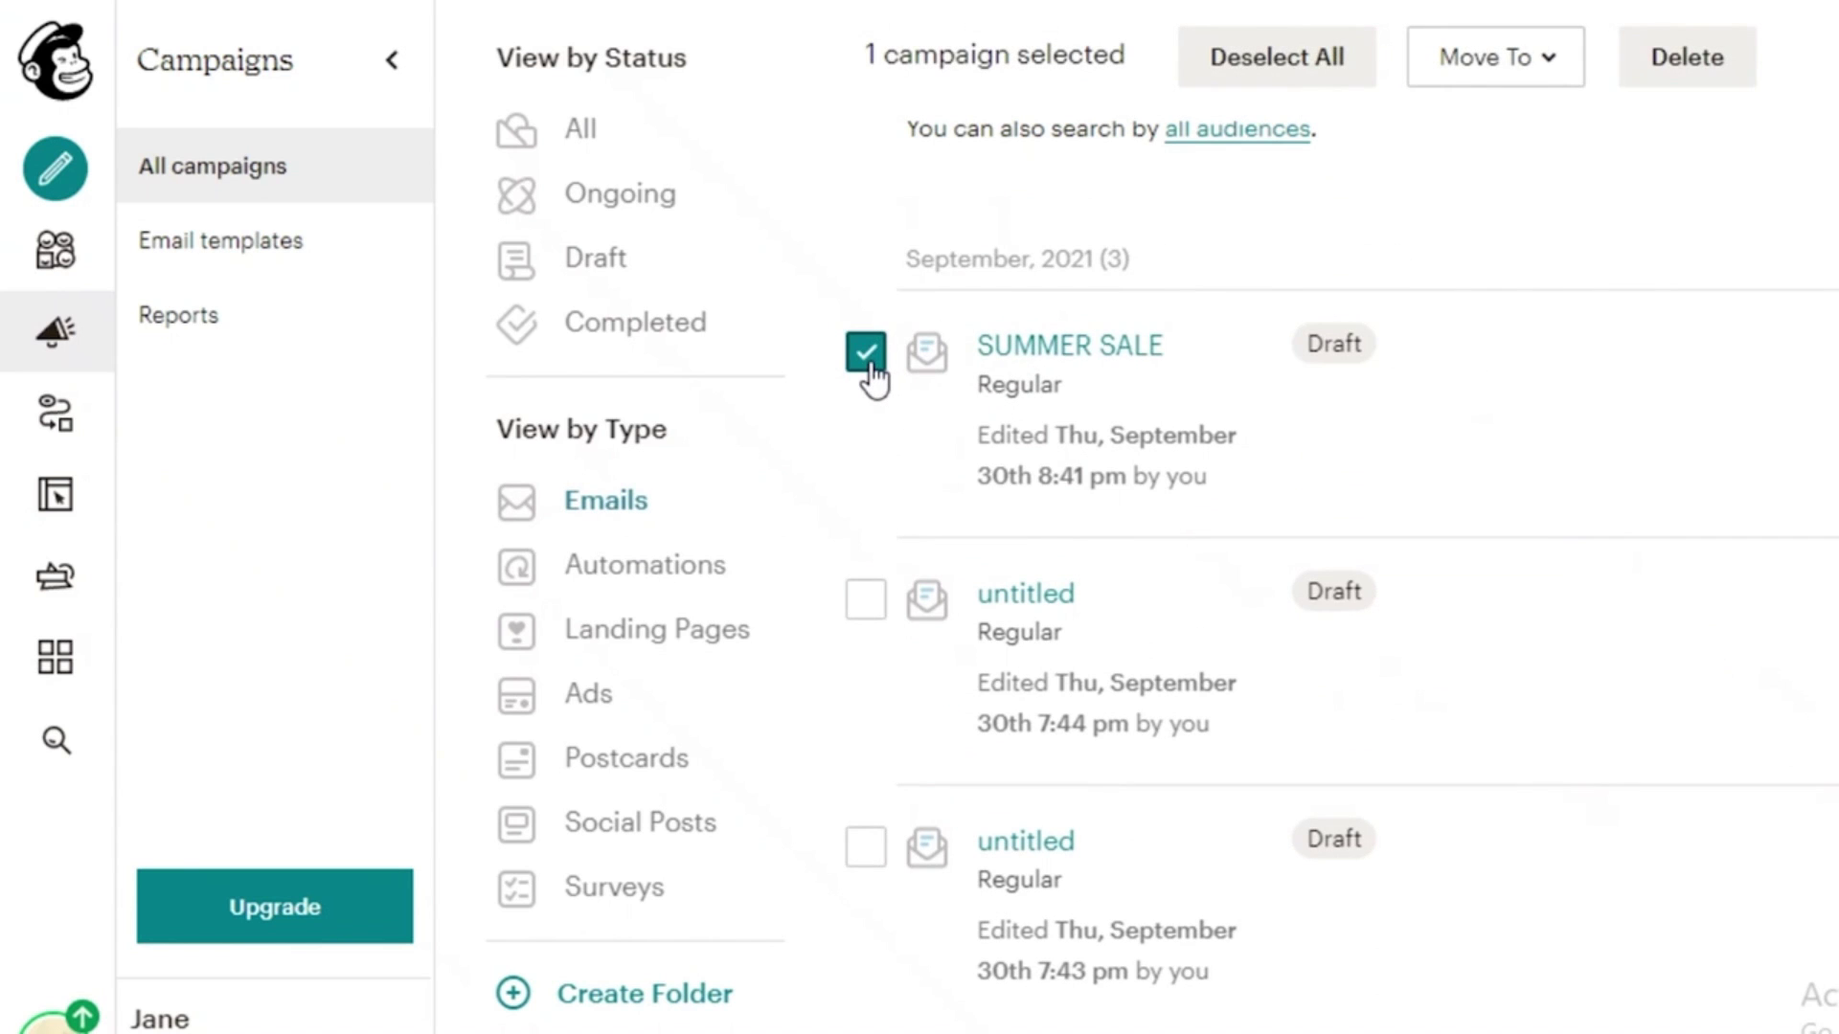
scroll(871, 378, up, 3)
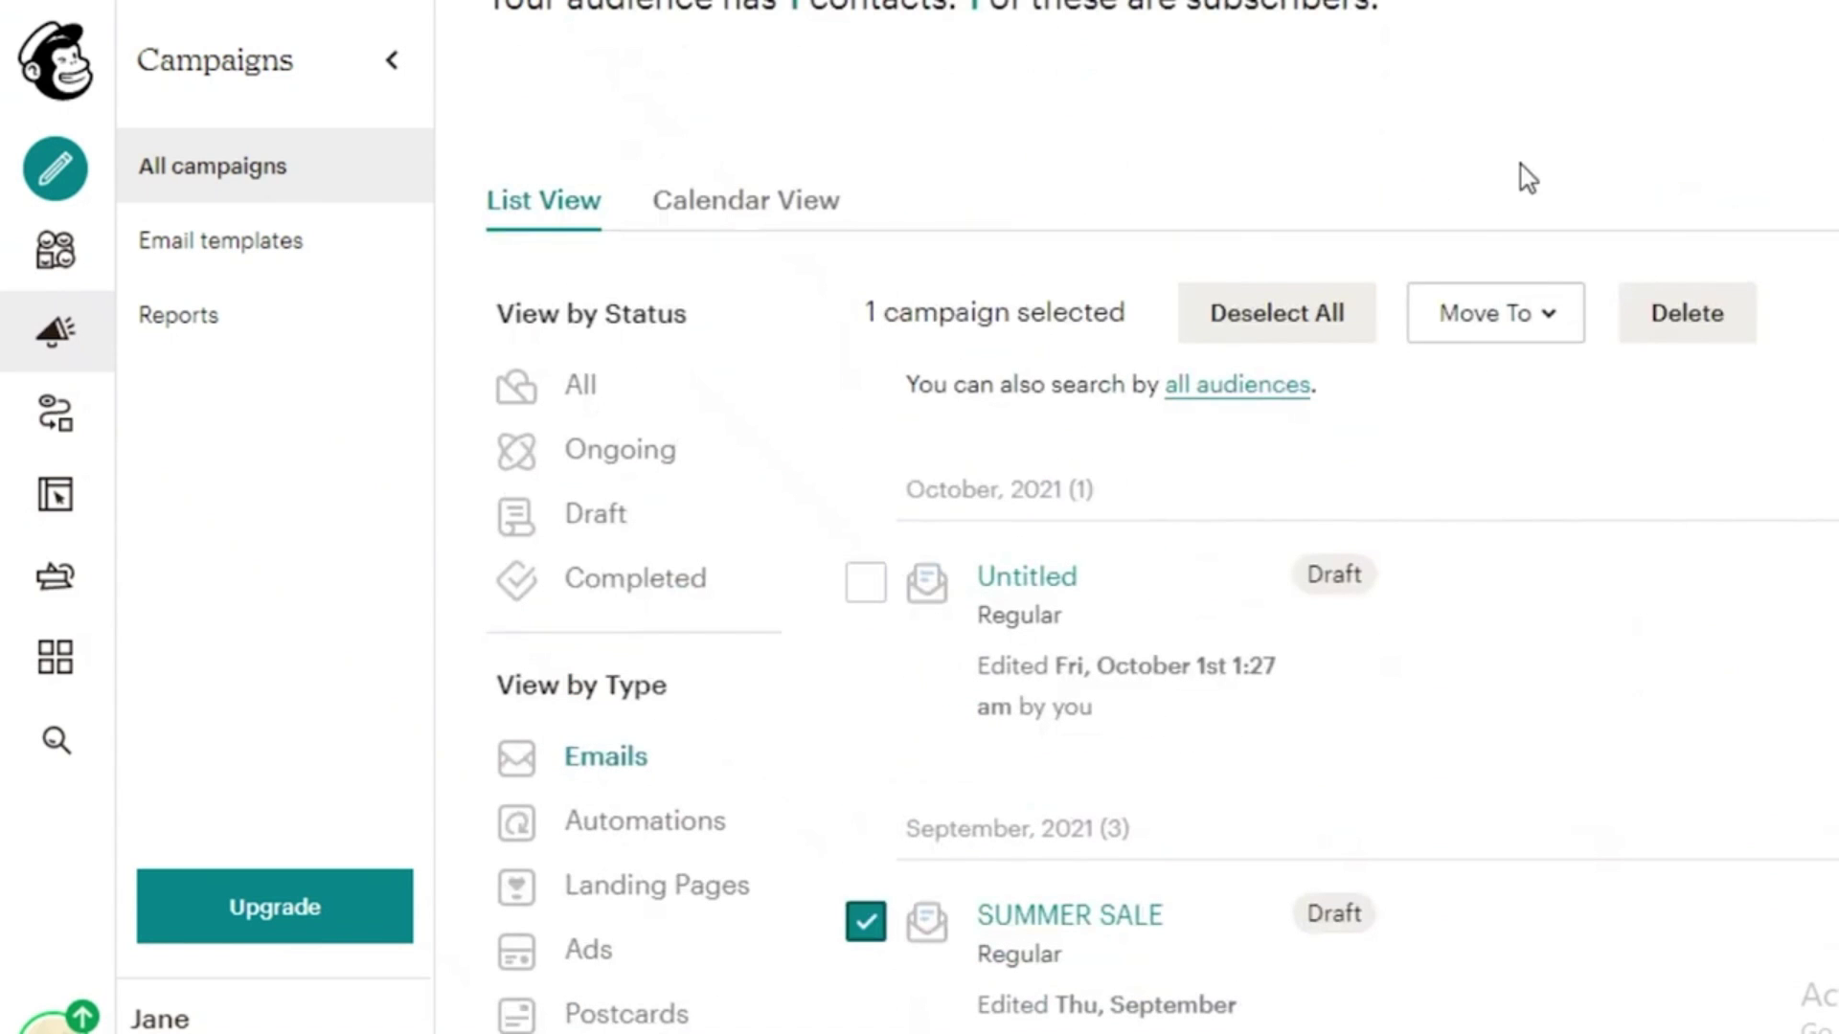
click(865, 924)
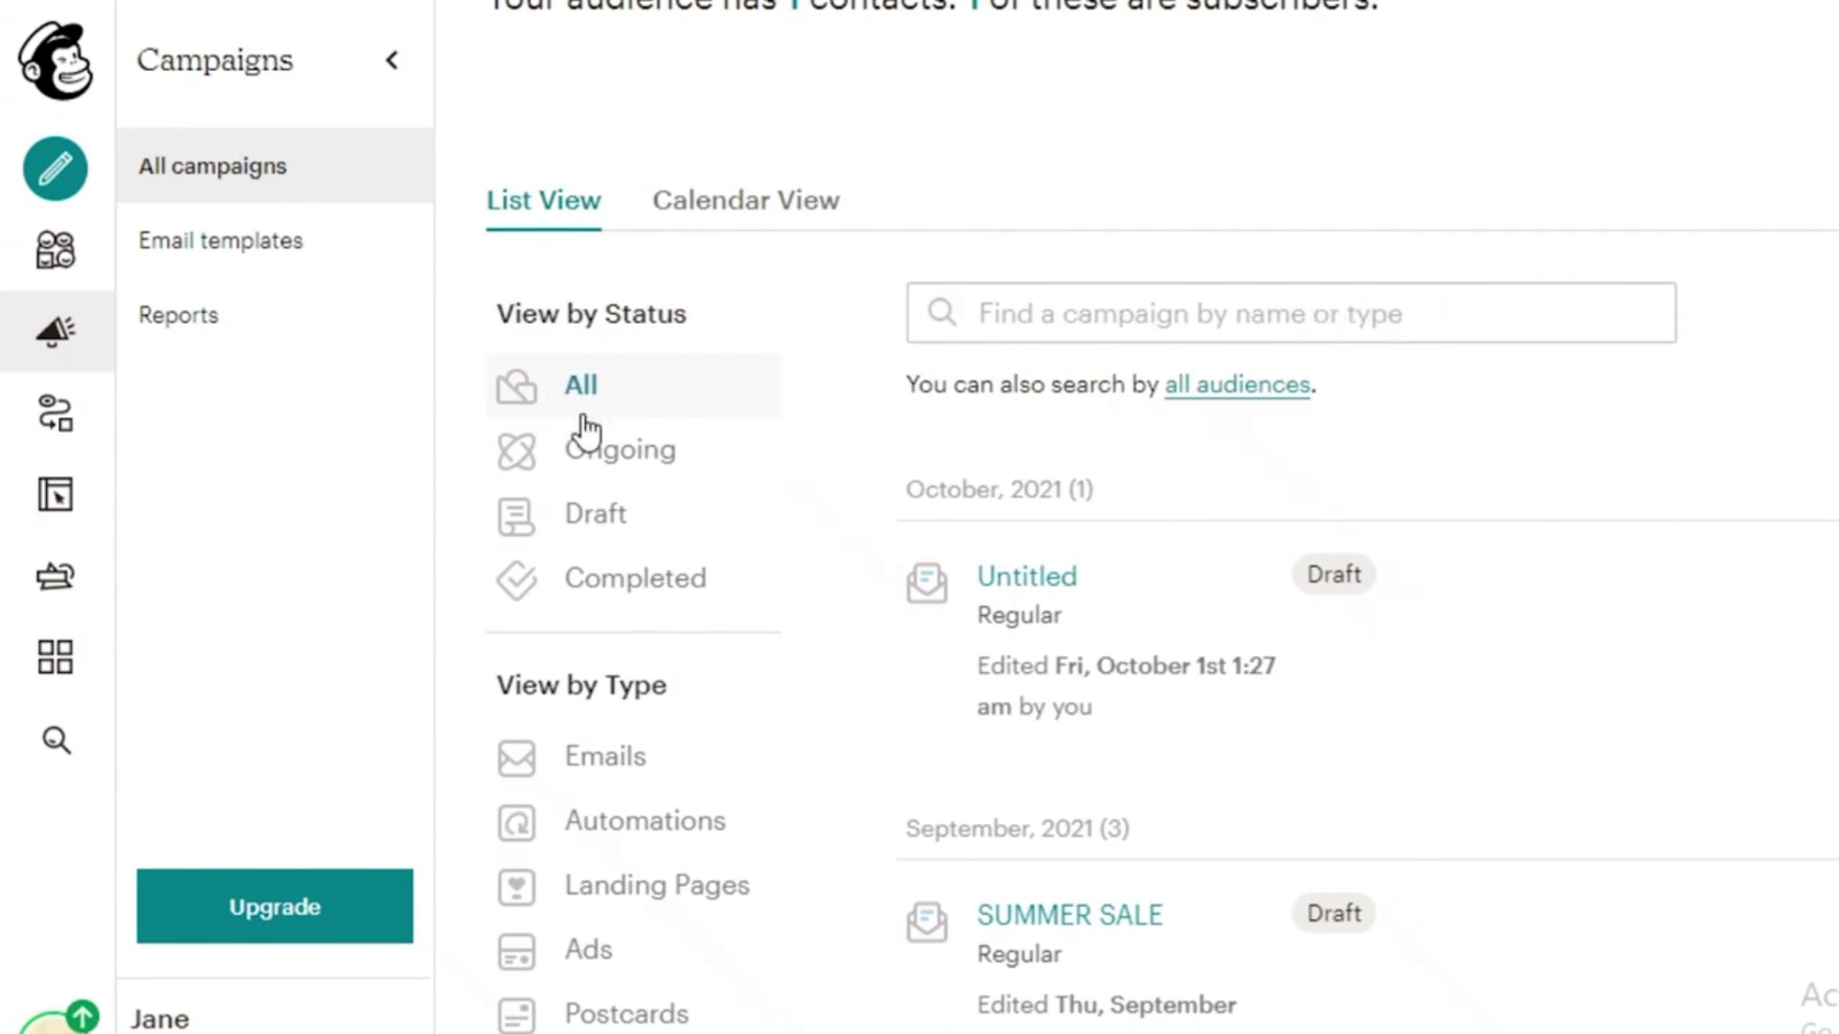
Step: Show campaigns of all statuses and look through the full list with its status and type filters
scroll(1360, 496, down, 3)
scroll(1617, 479, up, 3)
scroll(710, 602, up, 4)
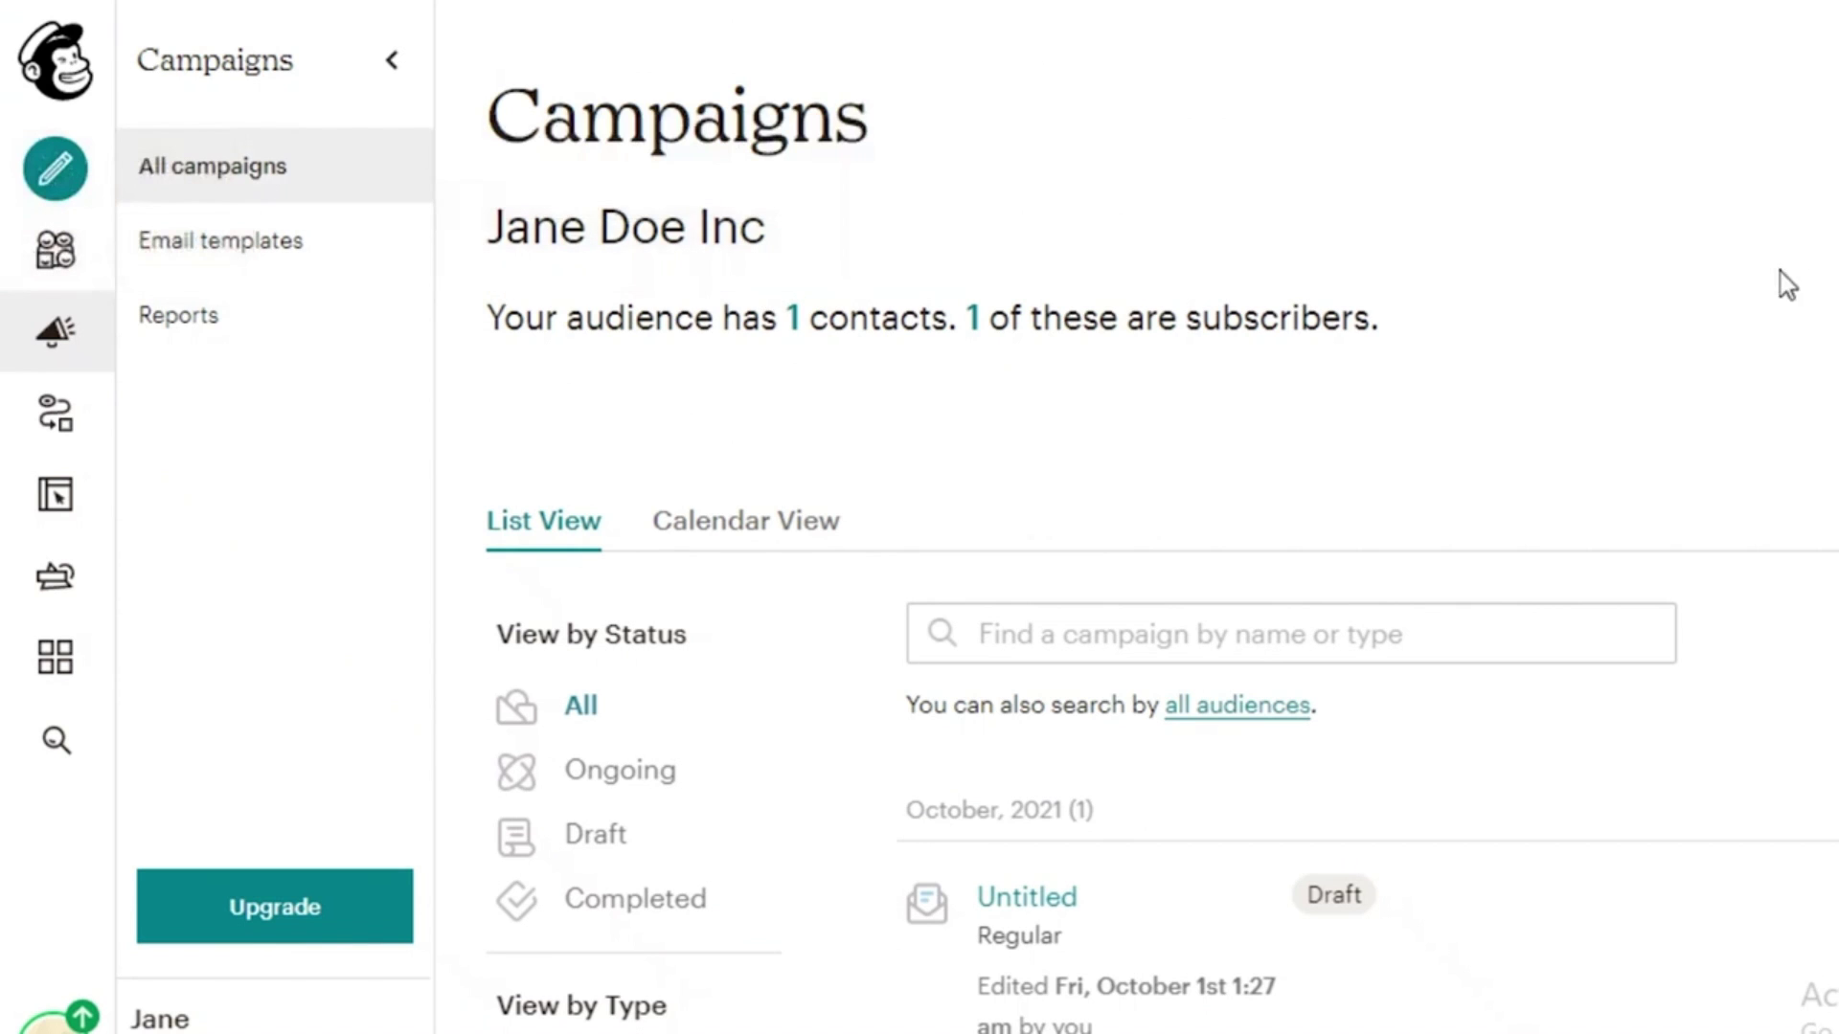
scroll(1149, 574, down, 5)
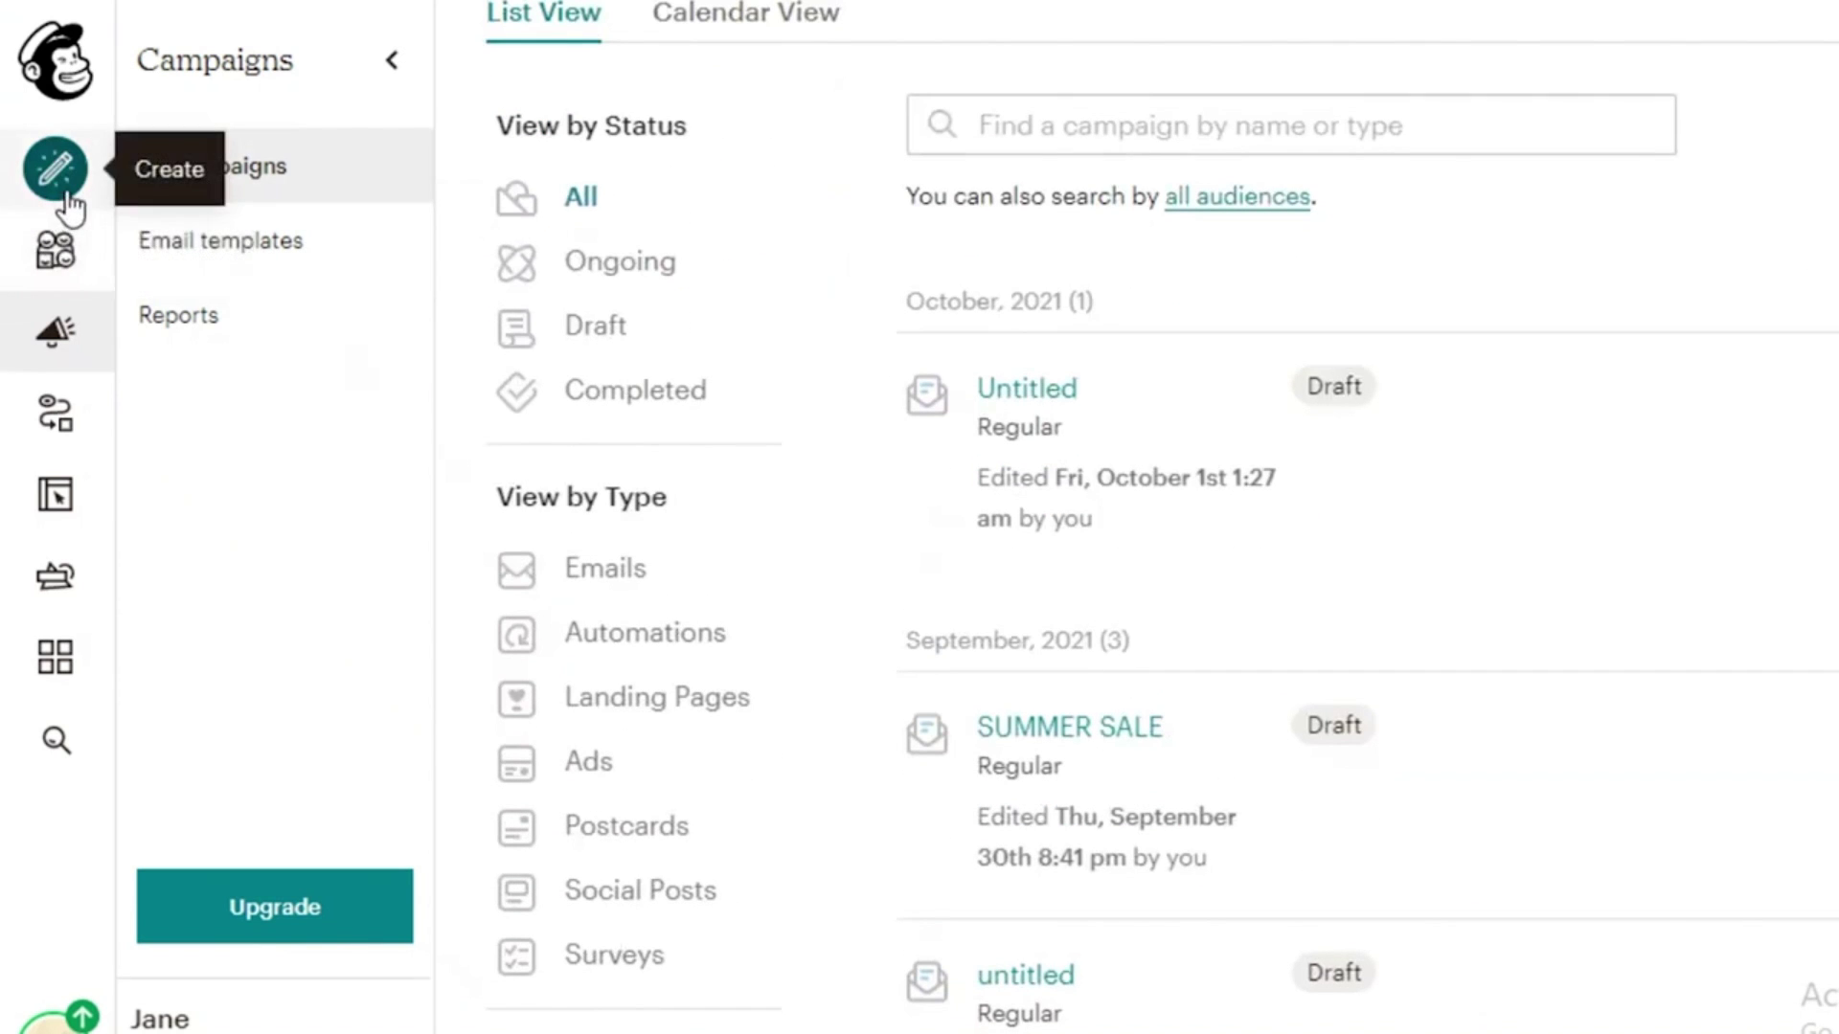
Step: Open the Audience dashboard and examine the suggestions for growing the audience
click(54, 251)
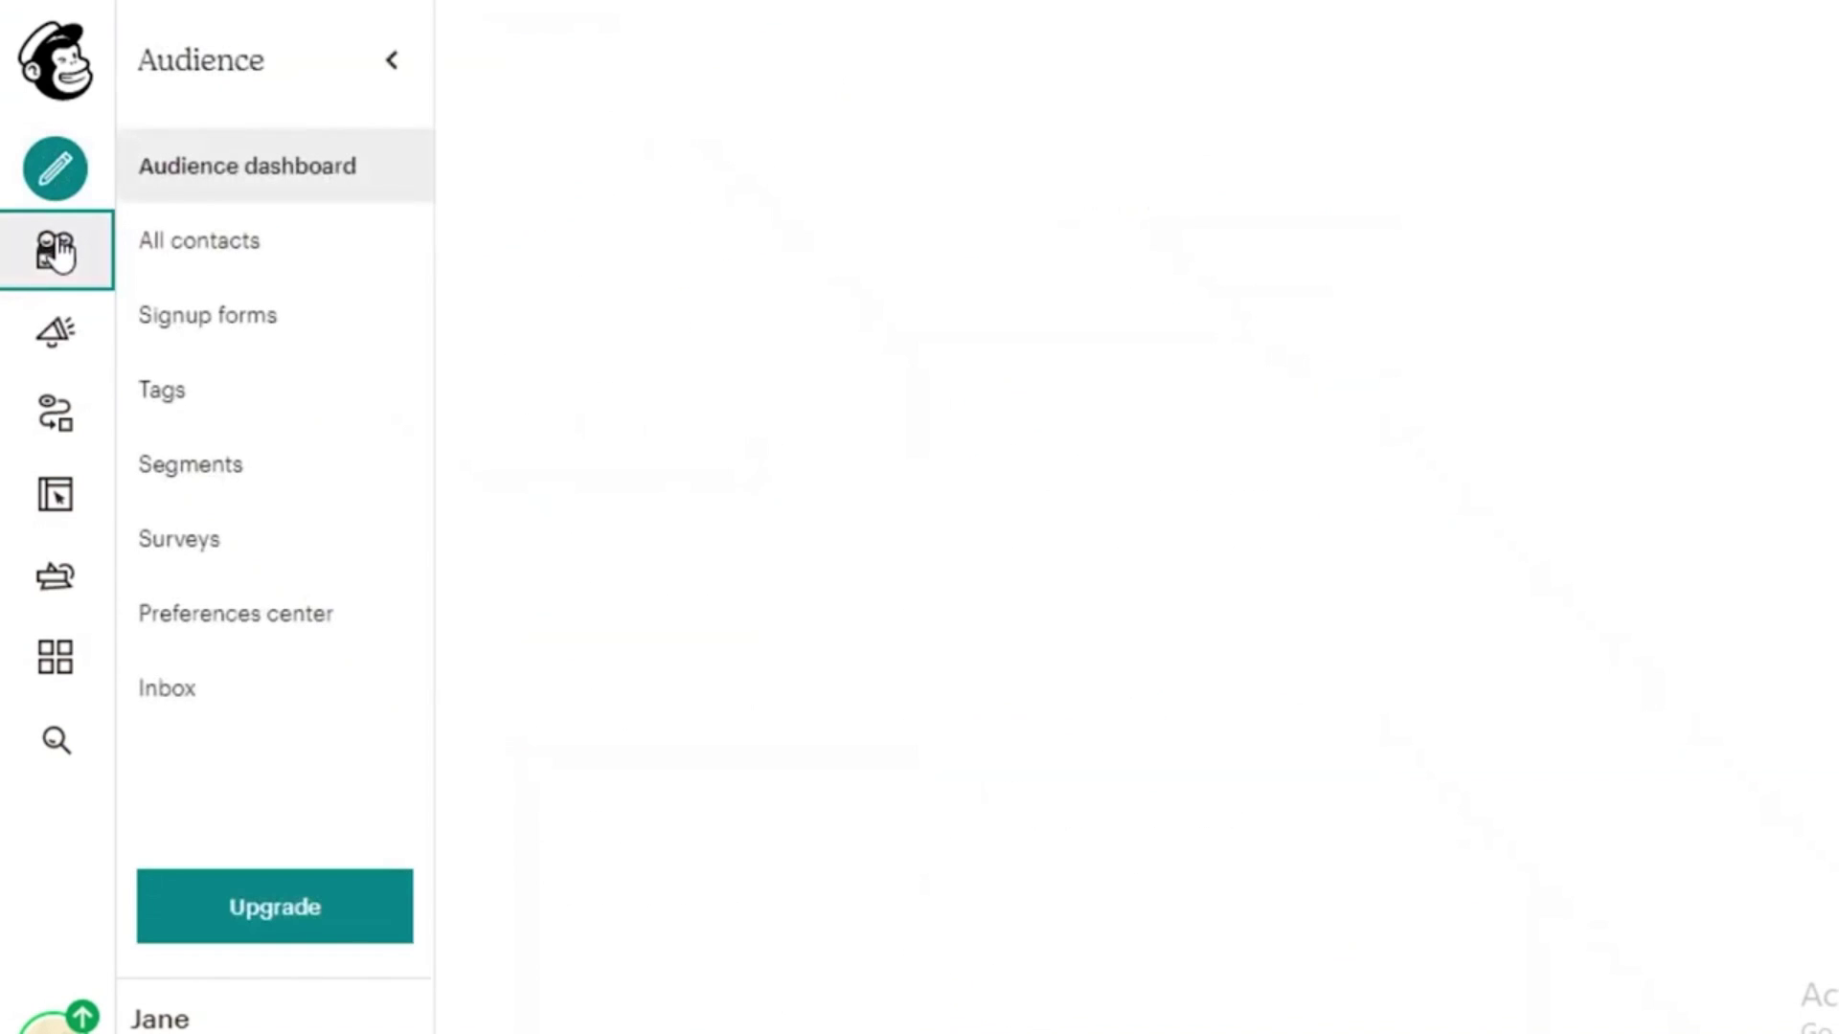
scroll(1240, 266, down, 10)
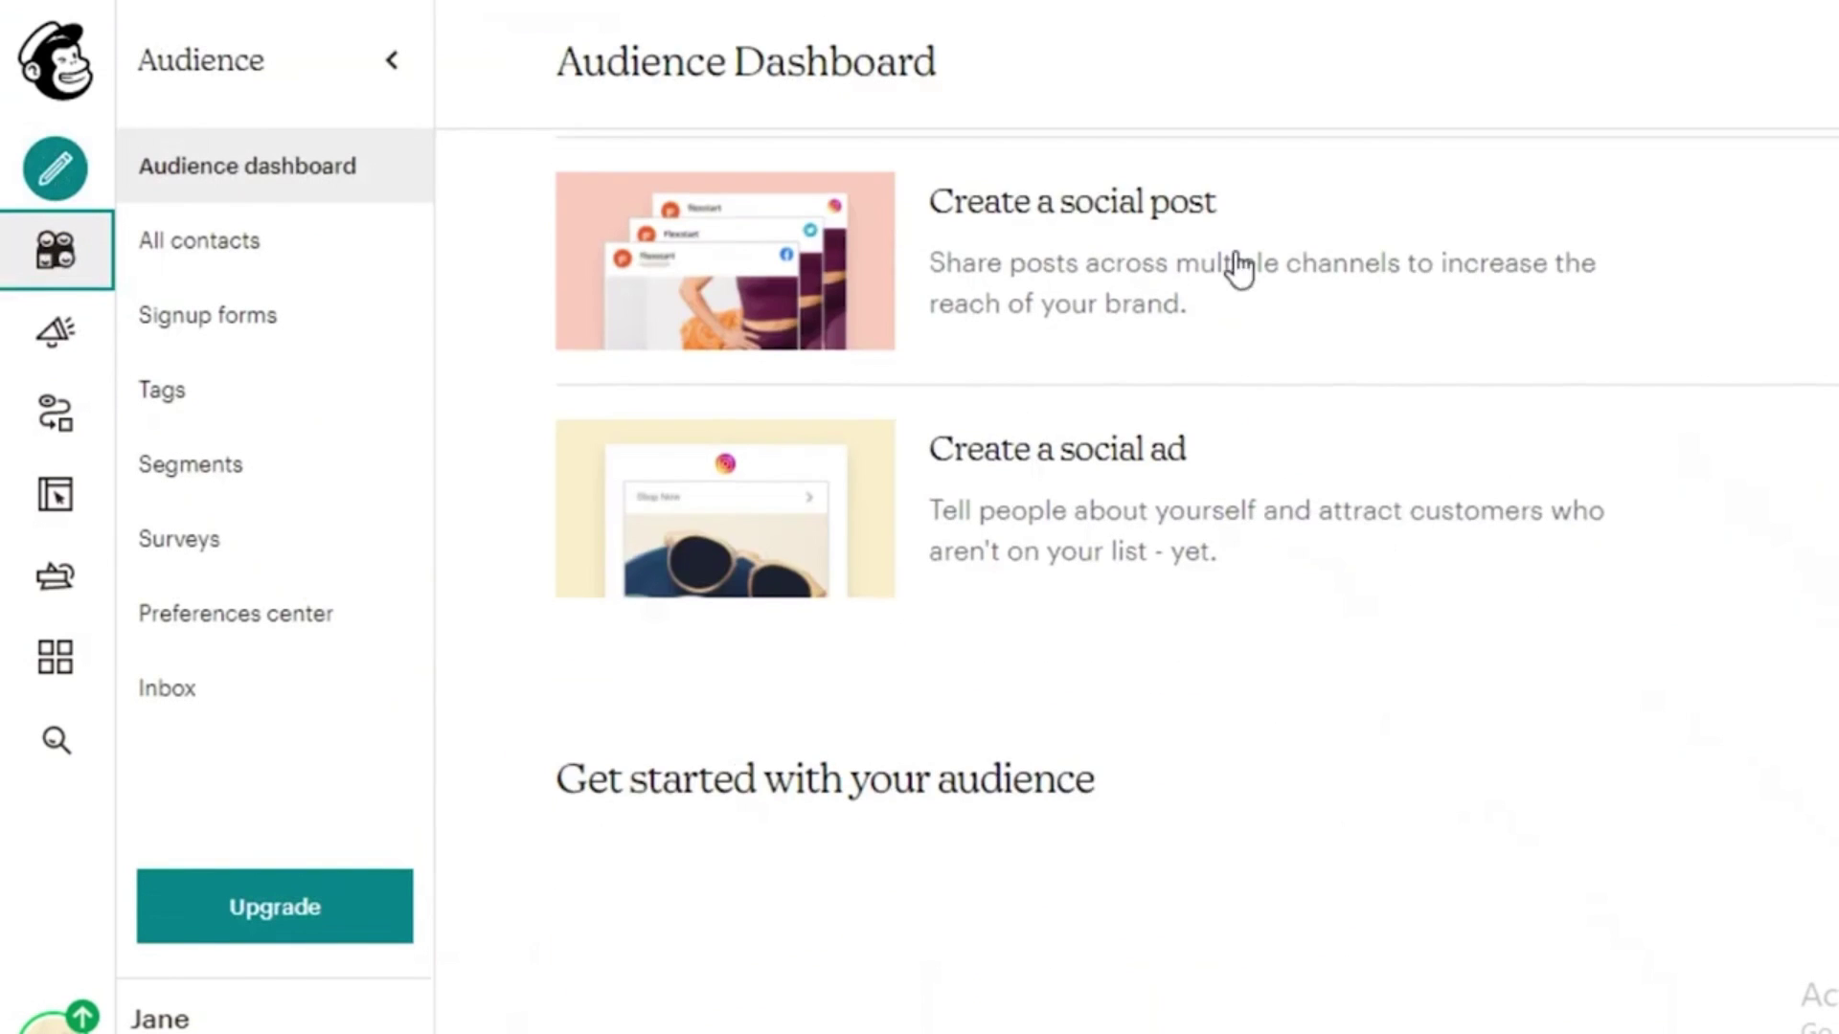
scroll(1223, 361, up, 9)
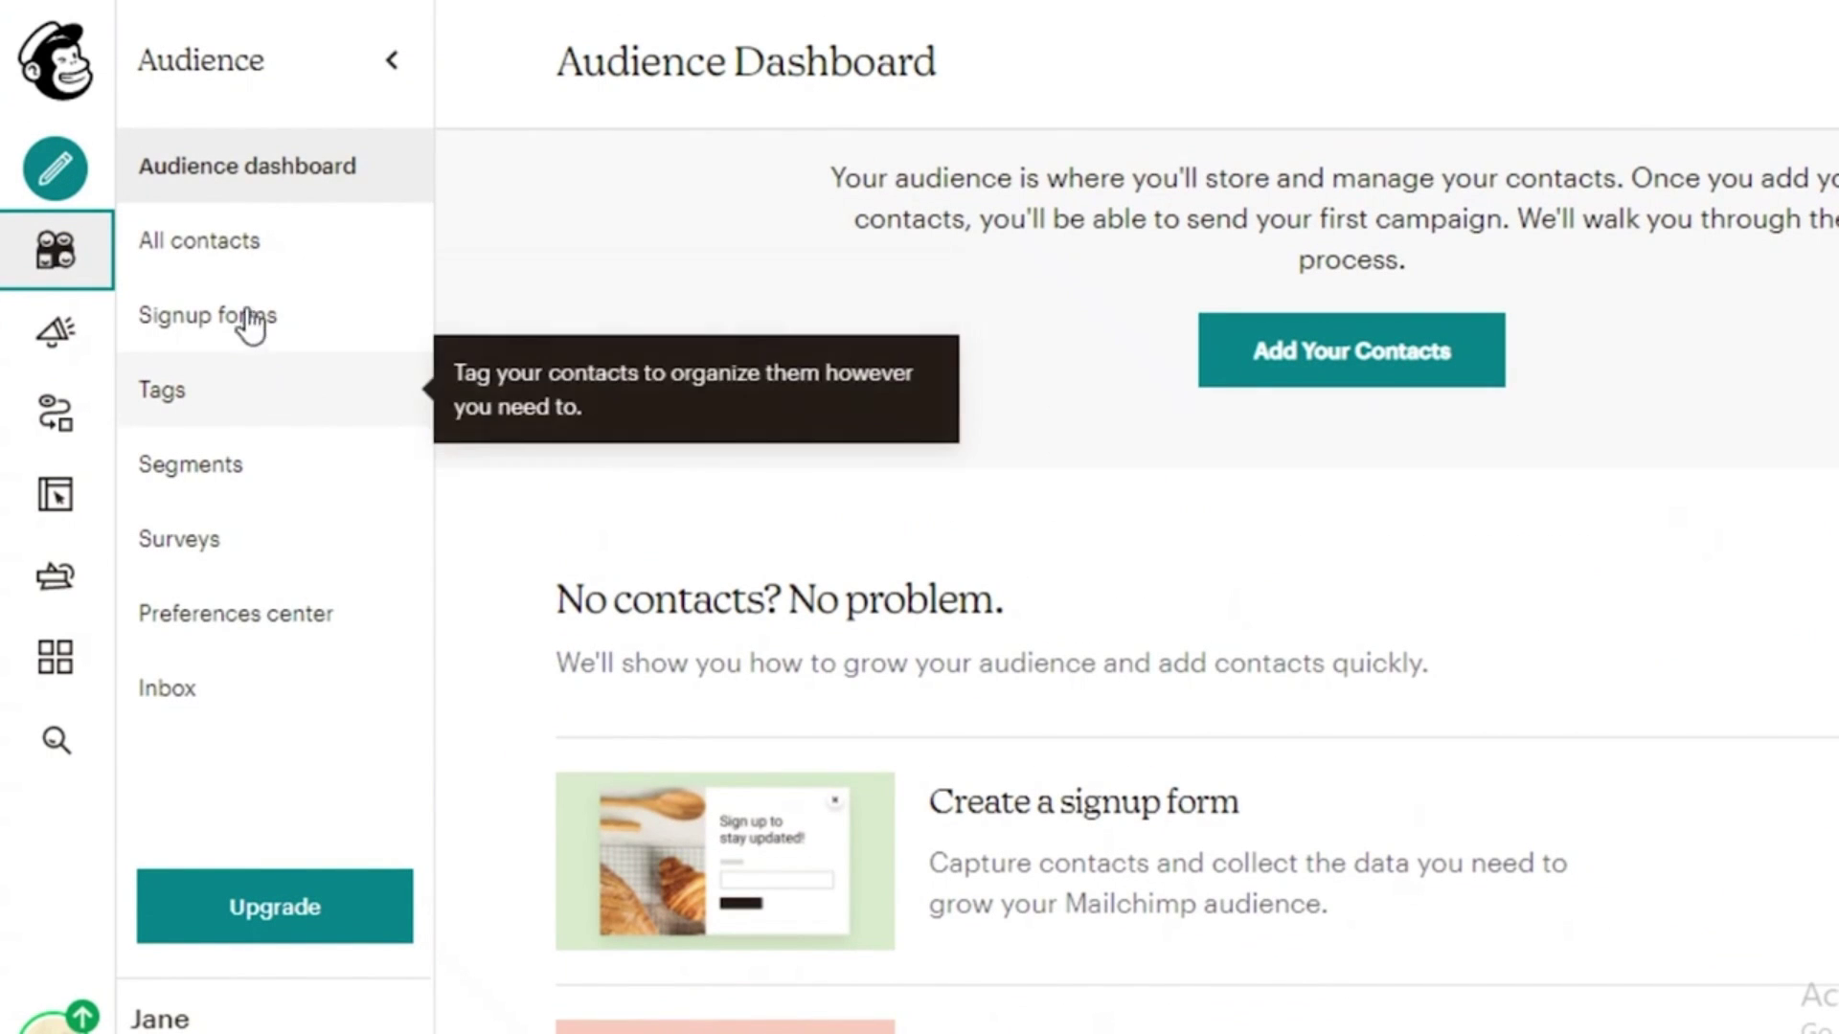
Step: Open the list of all contacts and select the listed contact to check the tag and action options
click(259, 243)
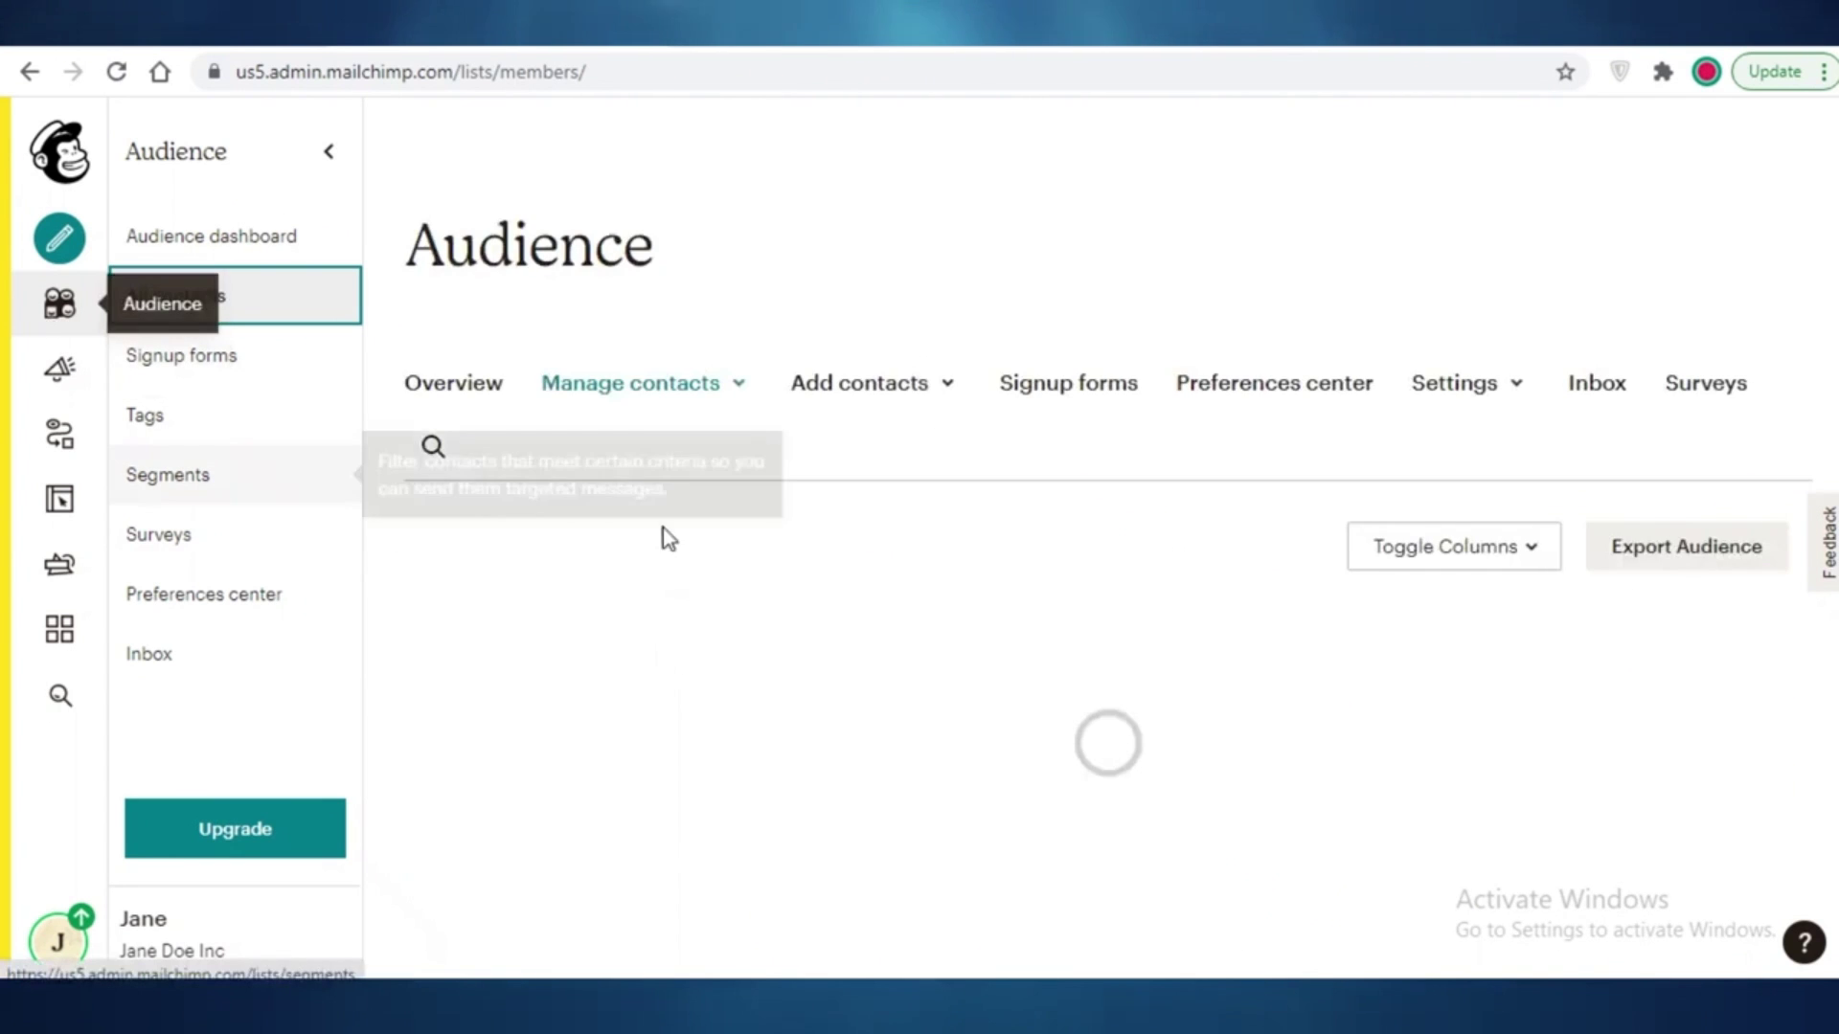
scroll(641, 516, down, 1)
scroll(642, 515, down, 1)
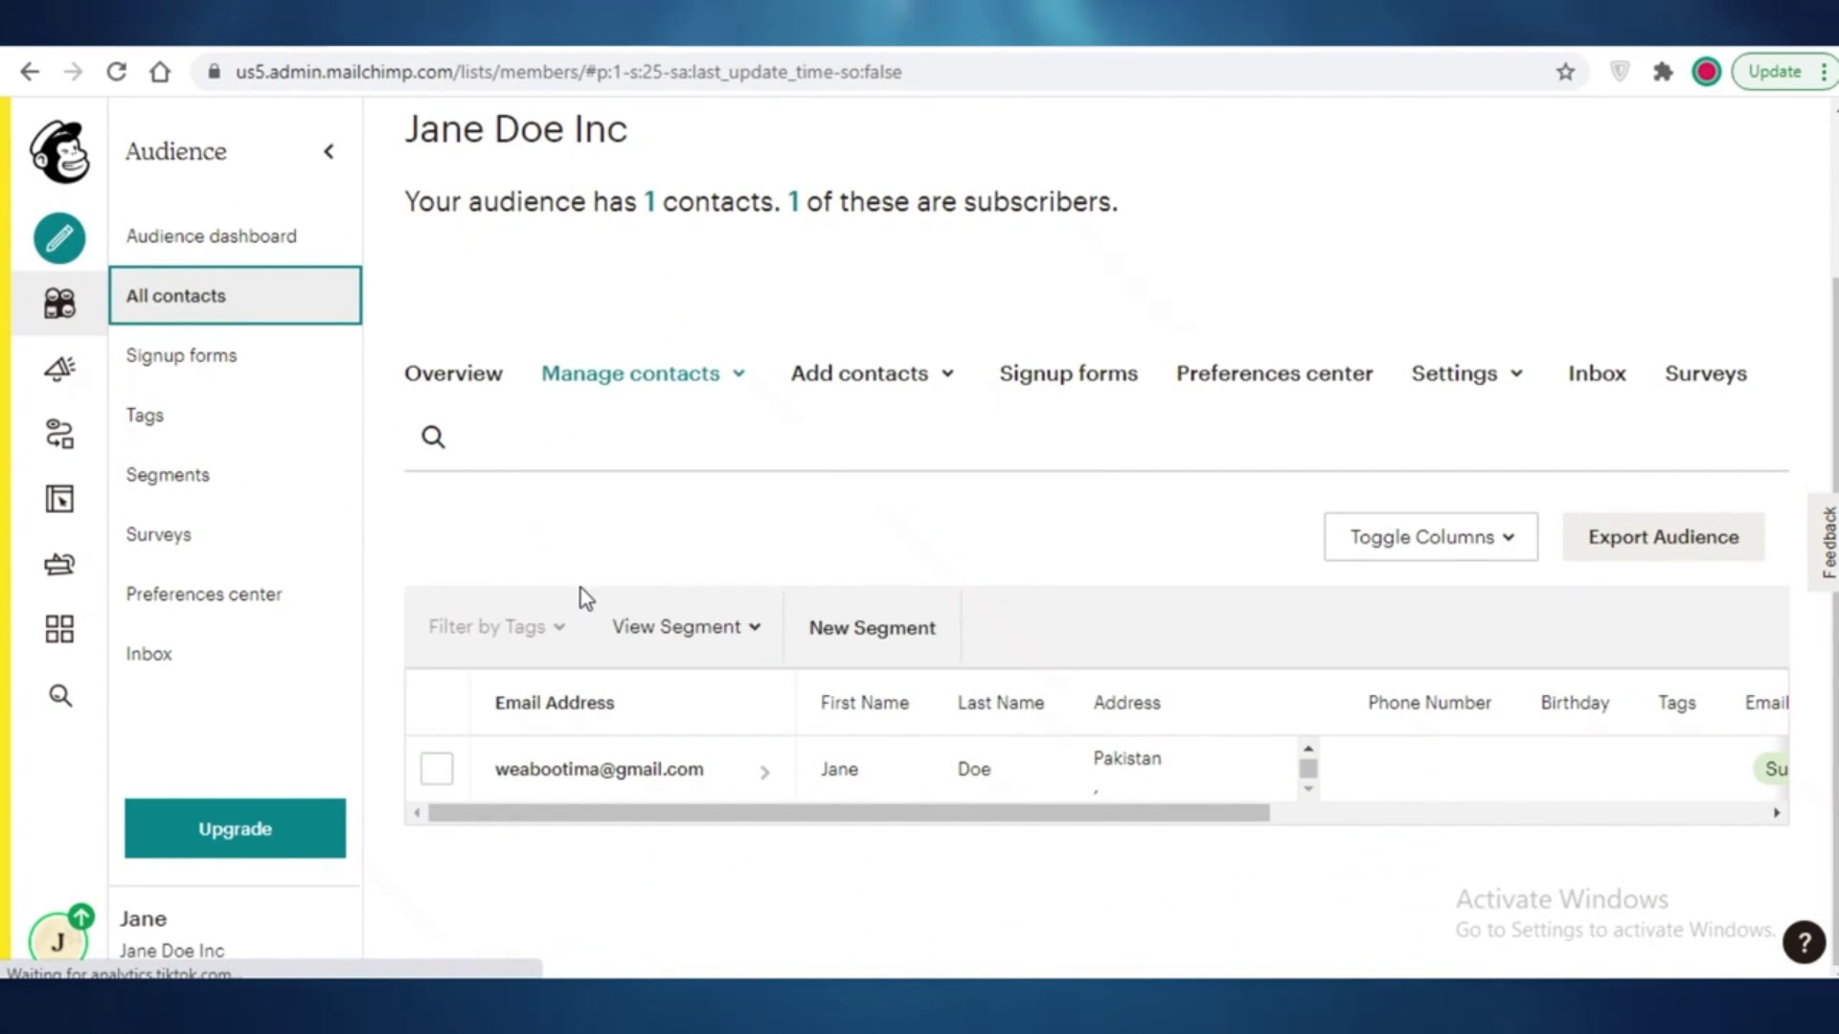
click(436, 768)
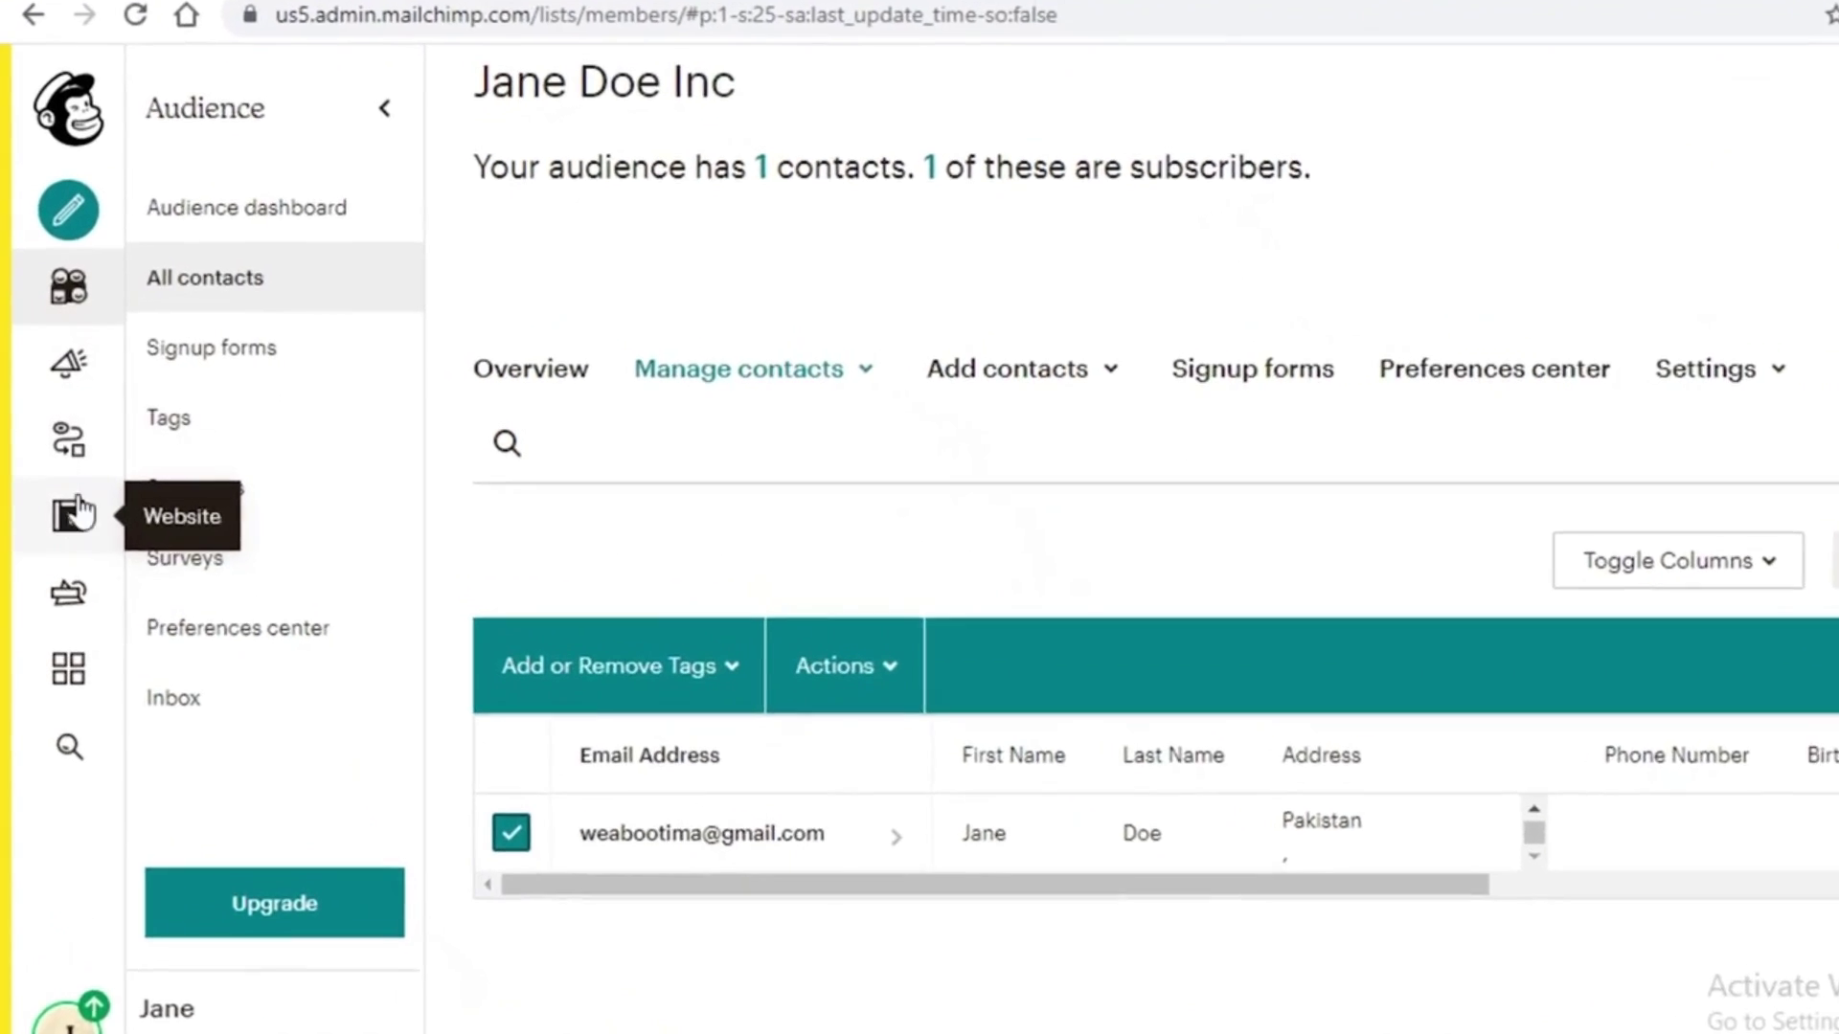
Step: Open Customer Journeys under Automations and examine the journey choices, from Create from scratch to Create repeat customers
click(71, 451)
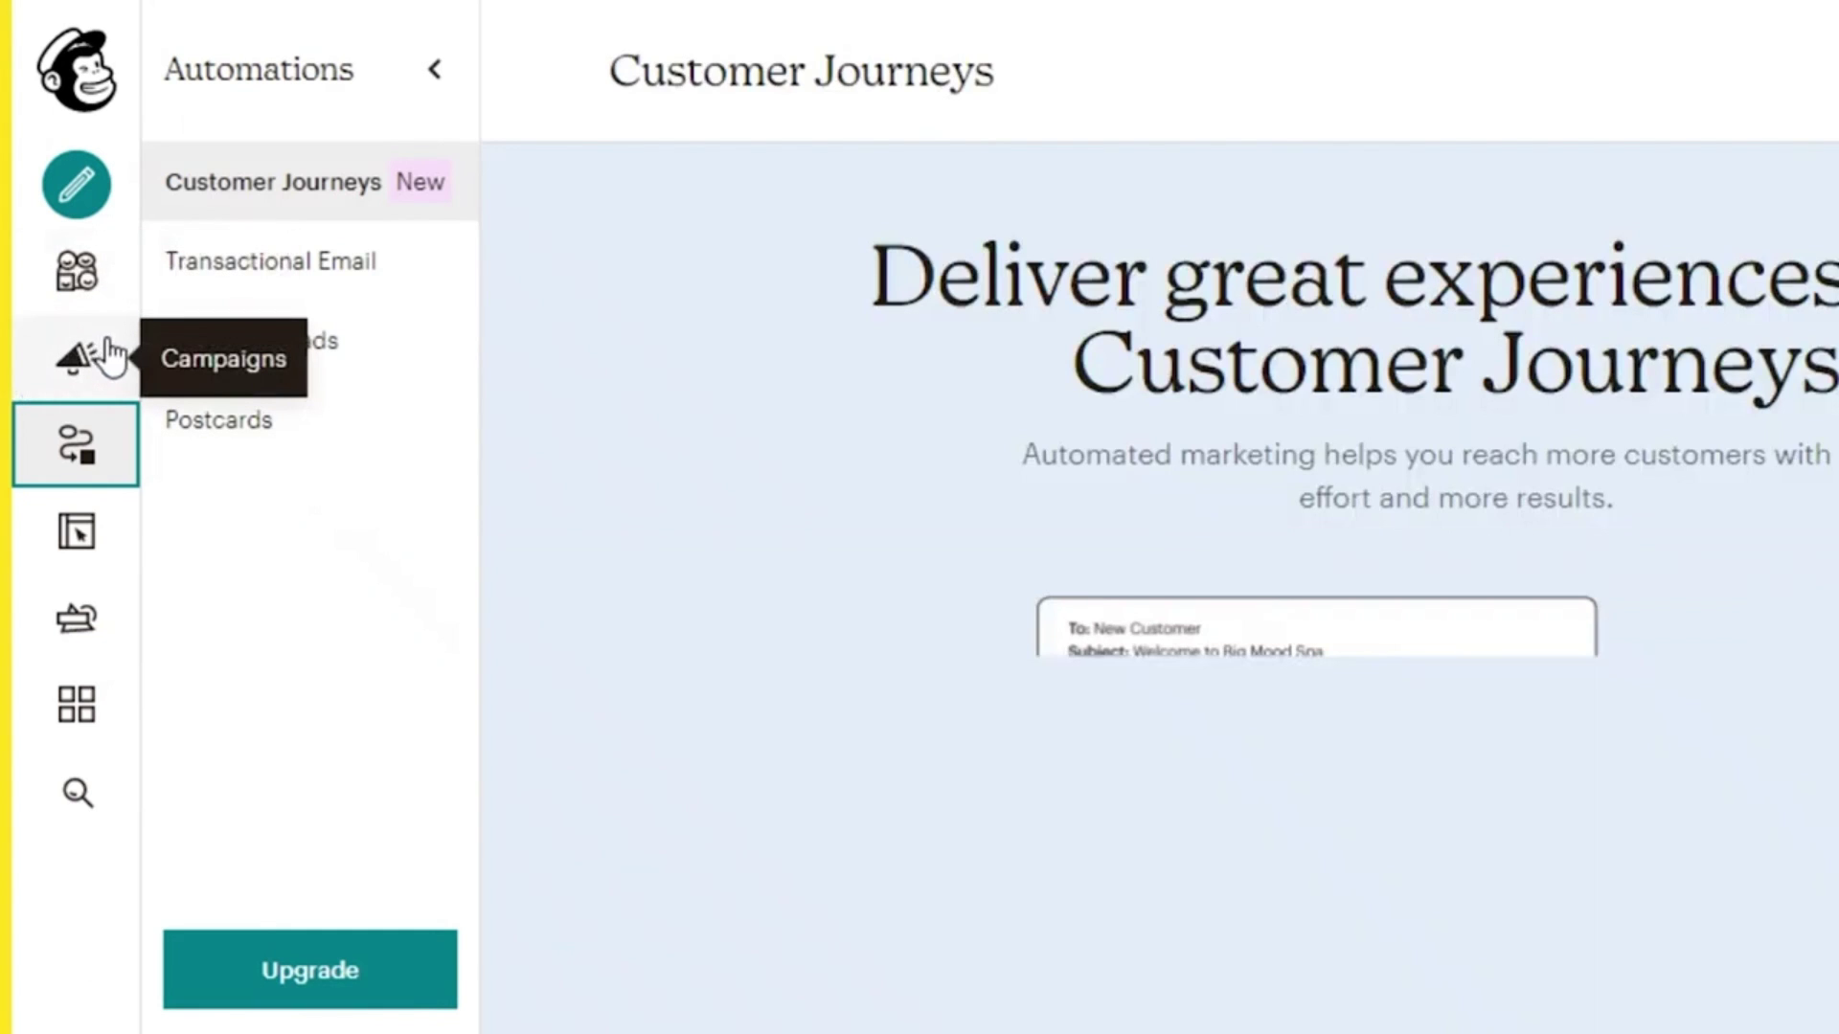
click(77, 381)
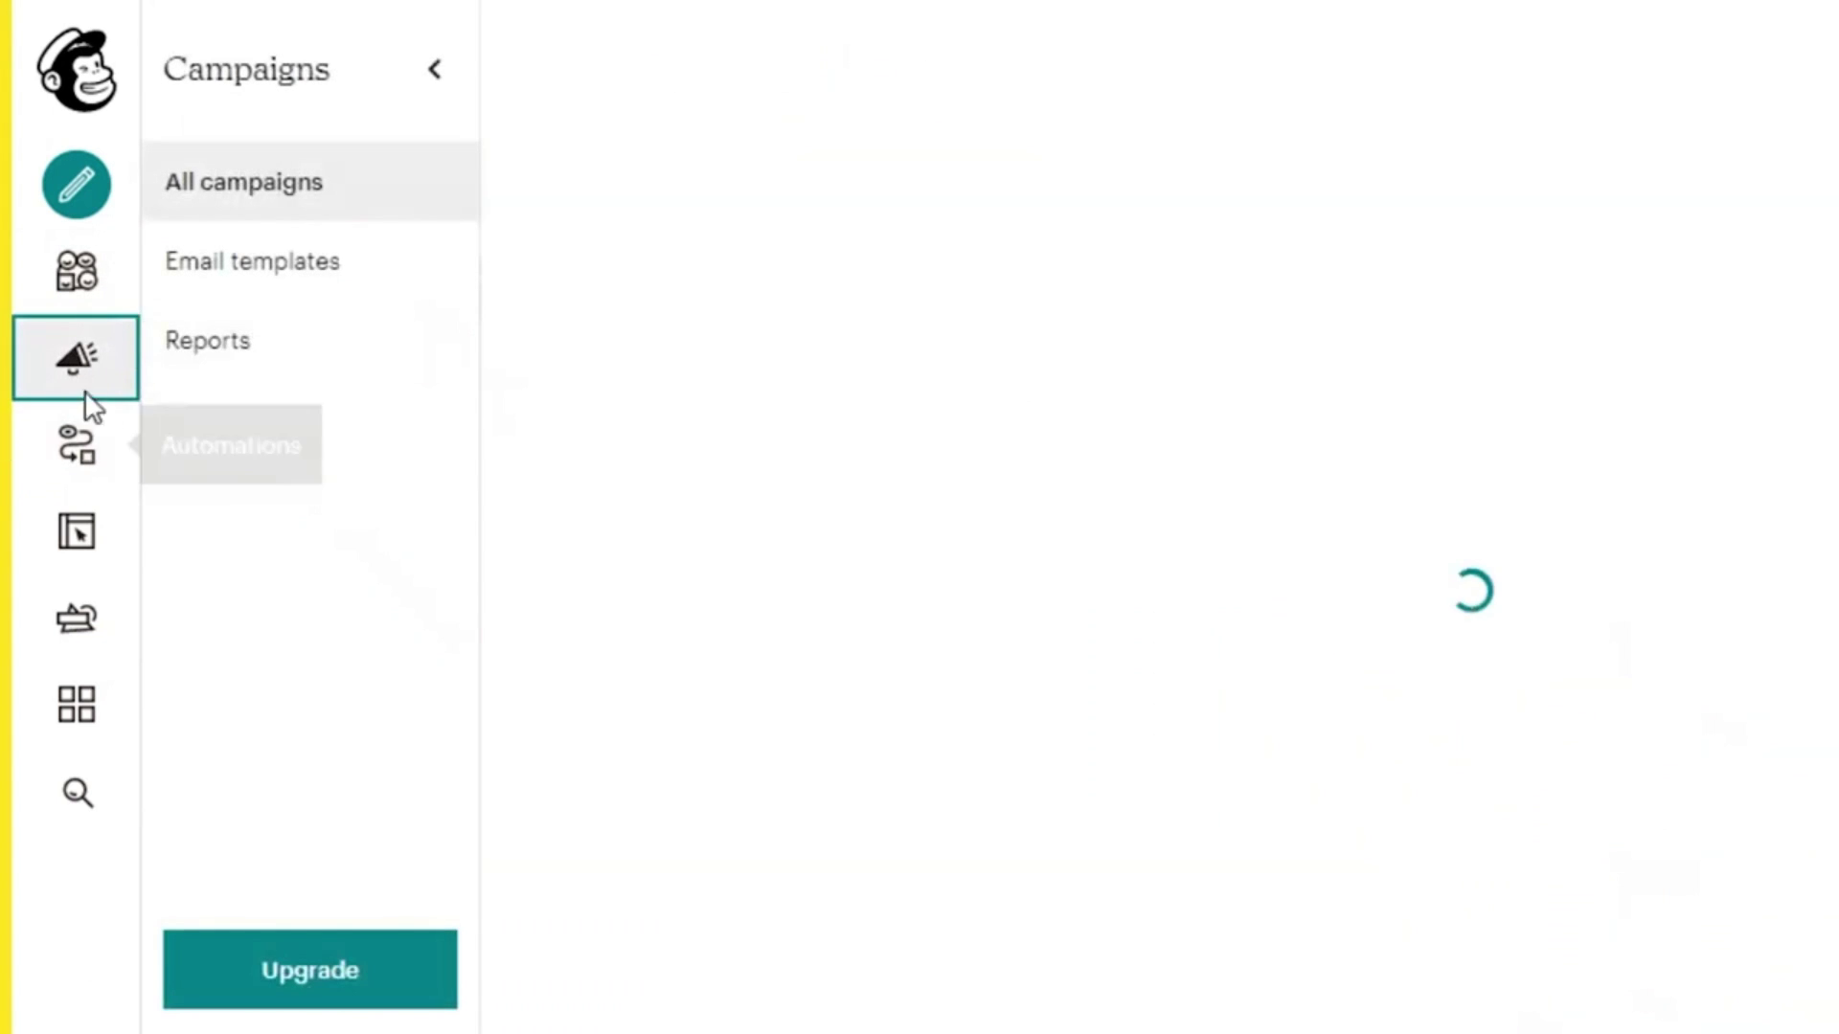
click(113, 445)
scroll(728, 441, down, 5)
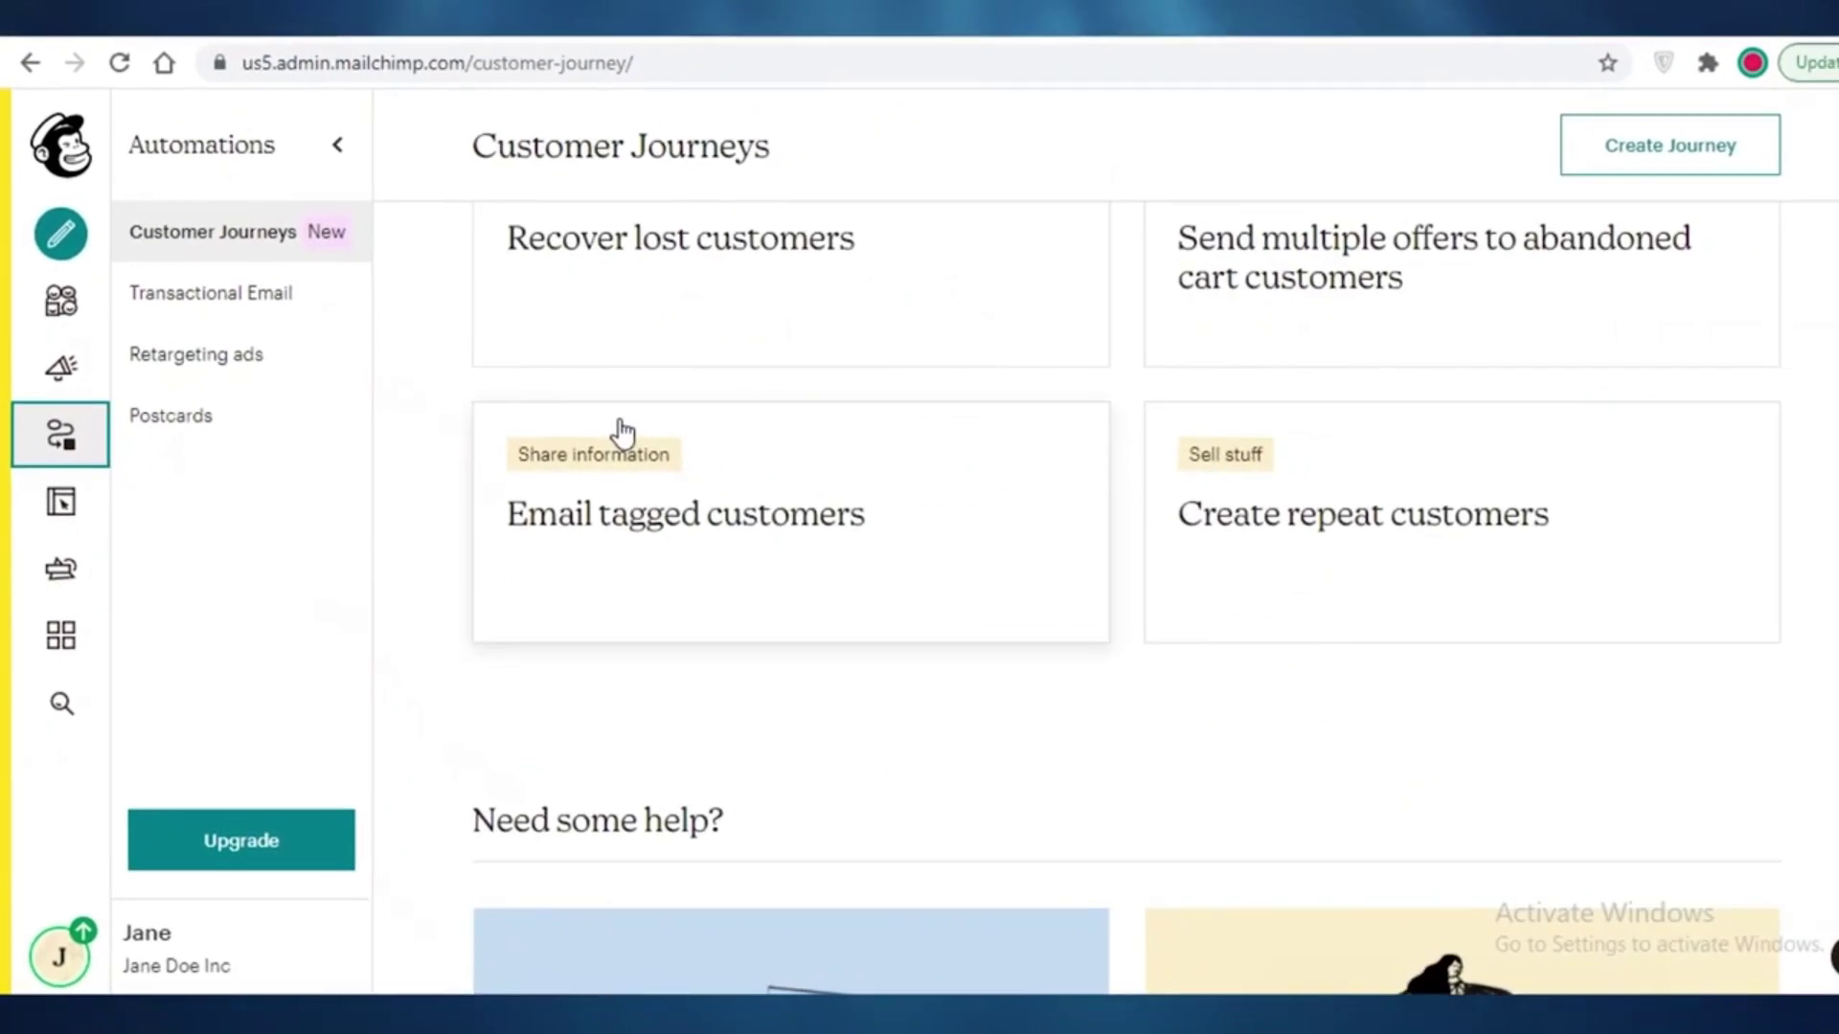
scroll(613, 432, up, 7)
scroll(295, 474, up, 3)
scroll(1221, 333, down, 2)
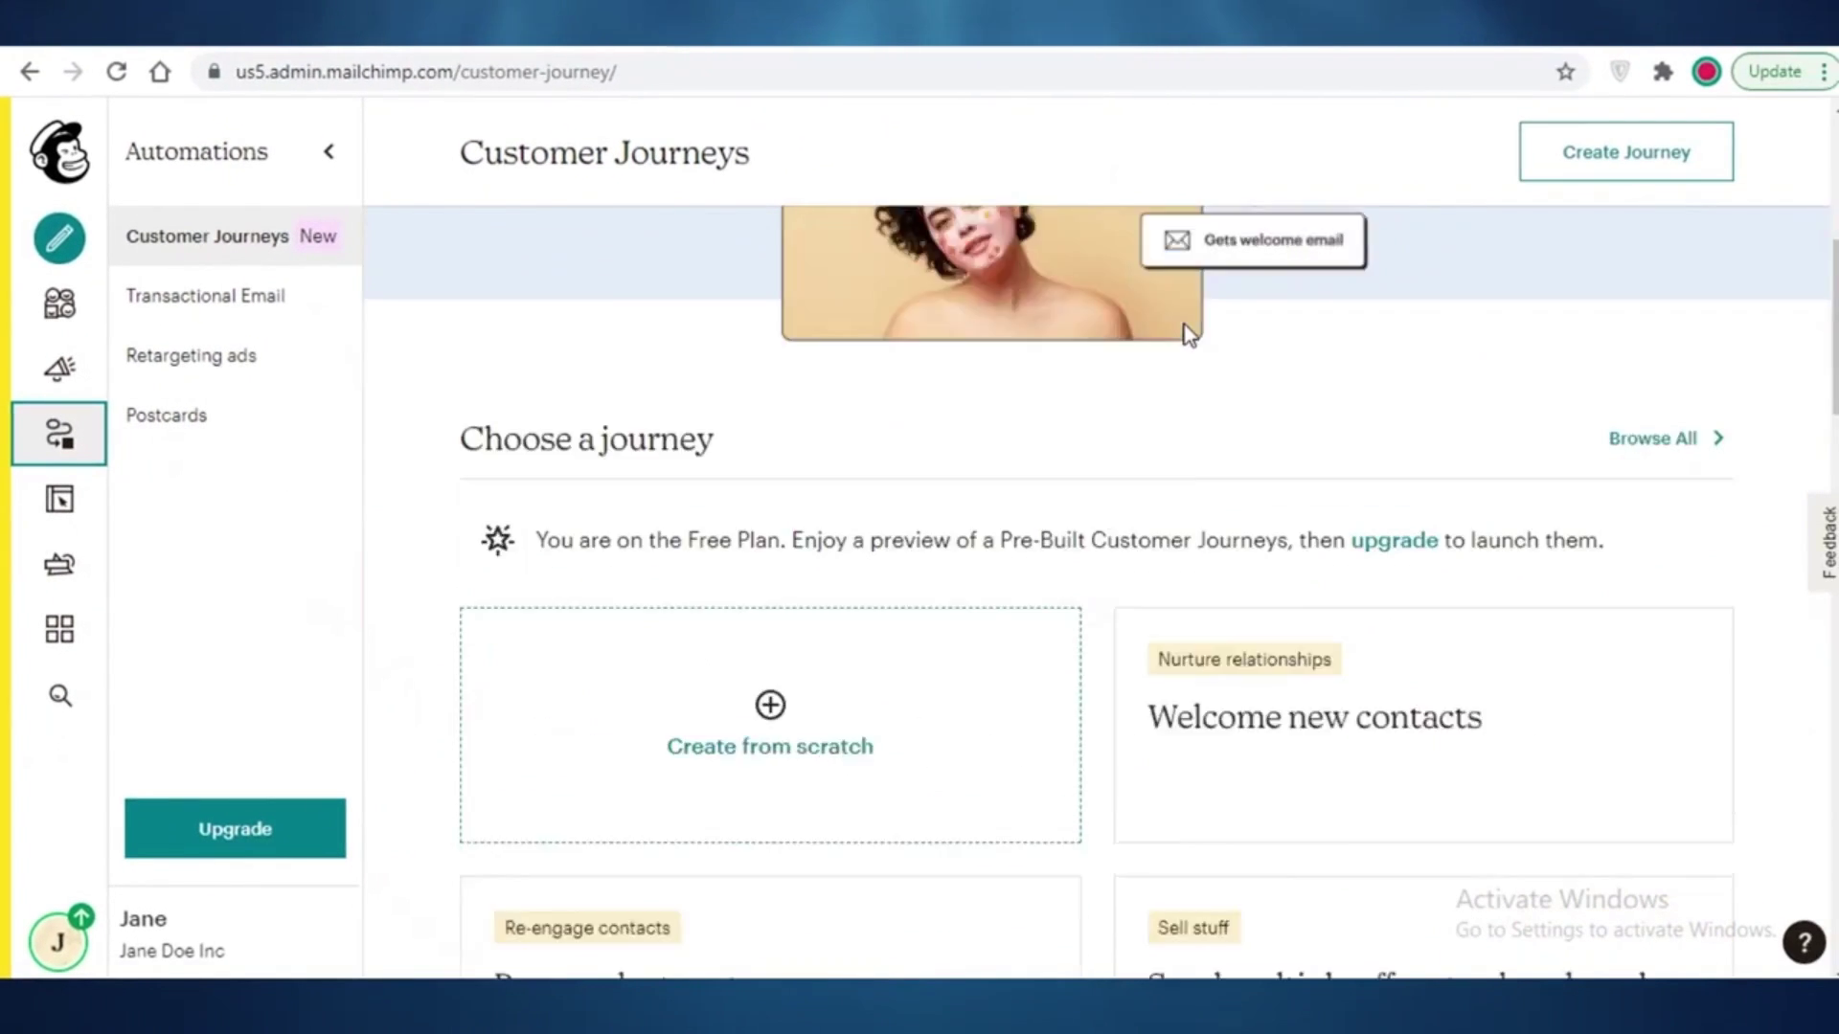
scroll(1188, 333, down, 5)
scroll(1188, 337, down, 8)
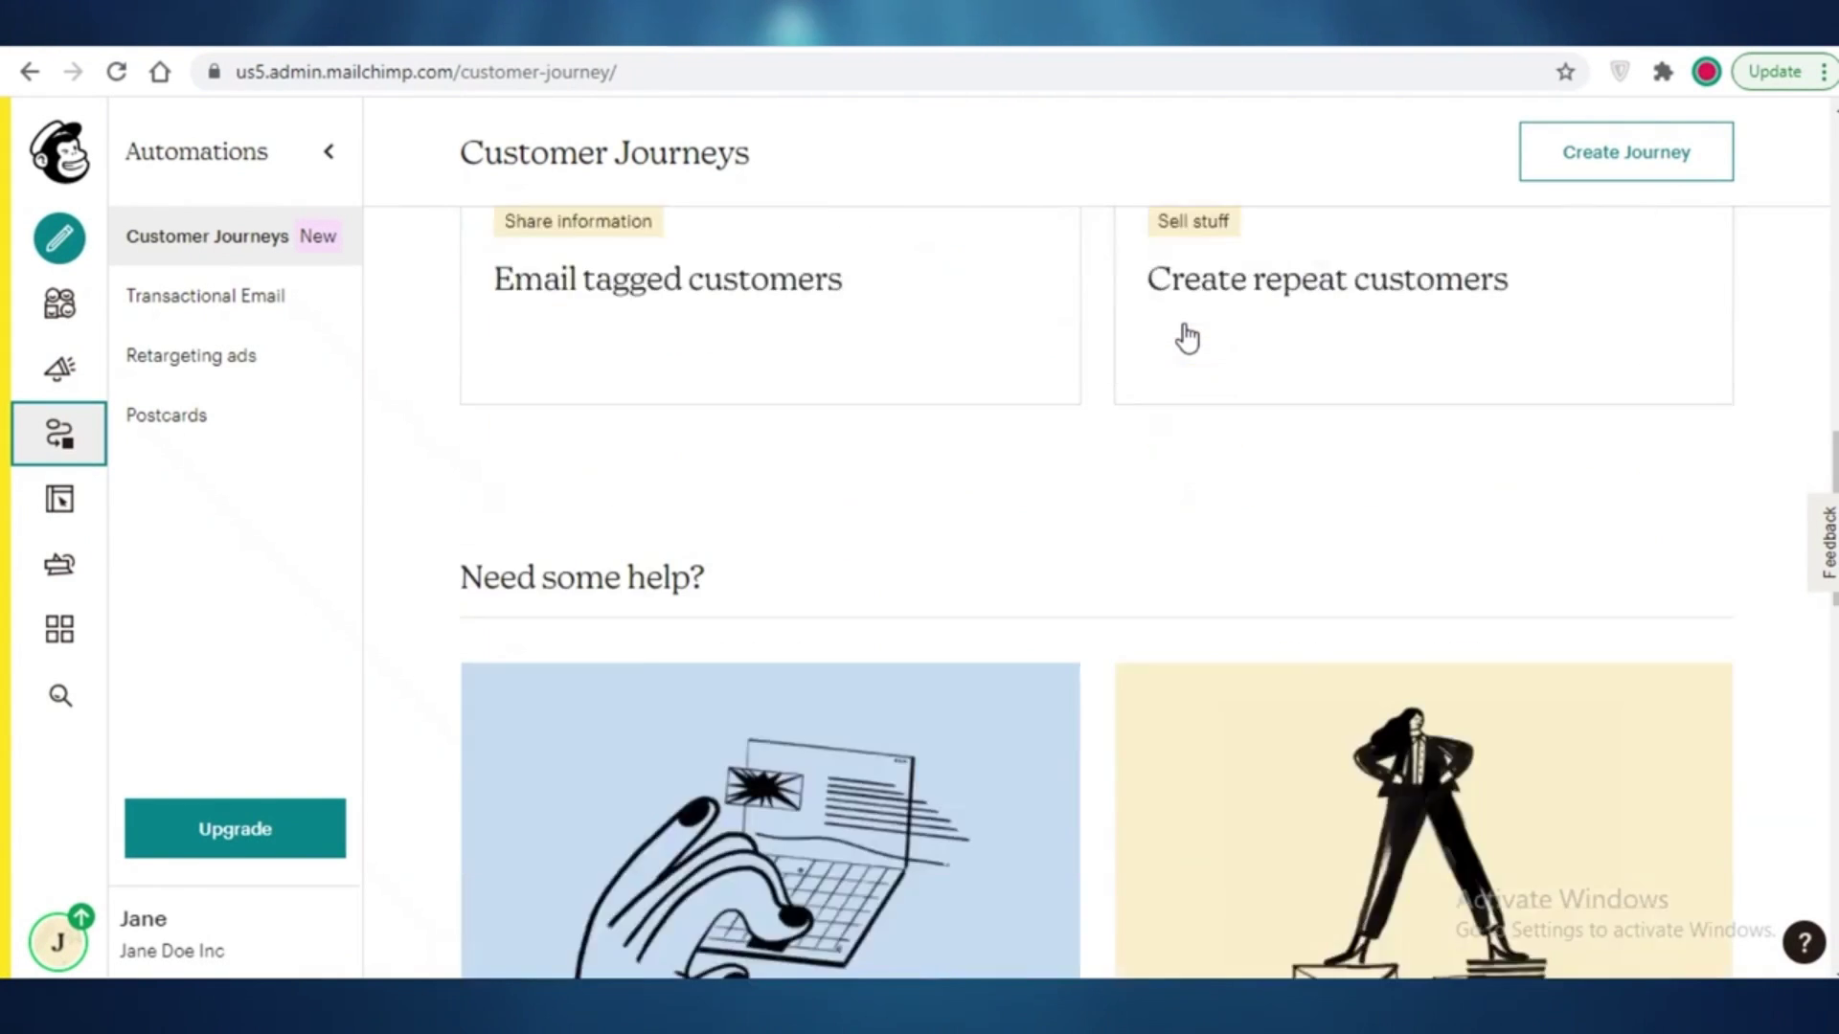
scroll(1185, 336, up, 8)
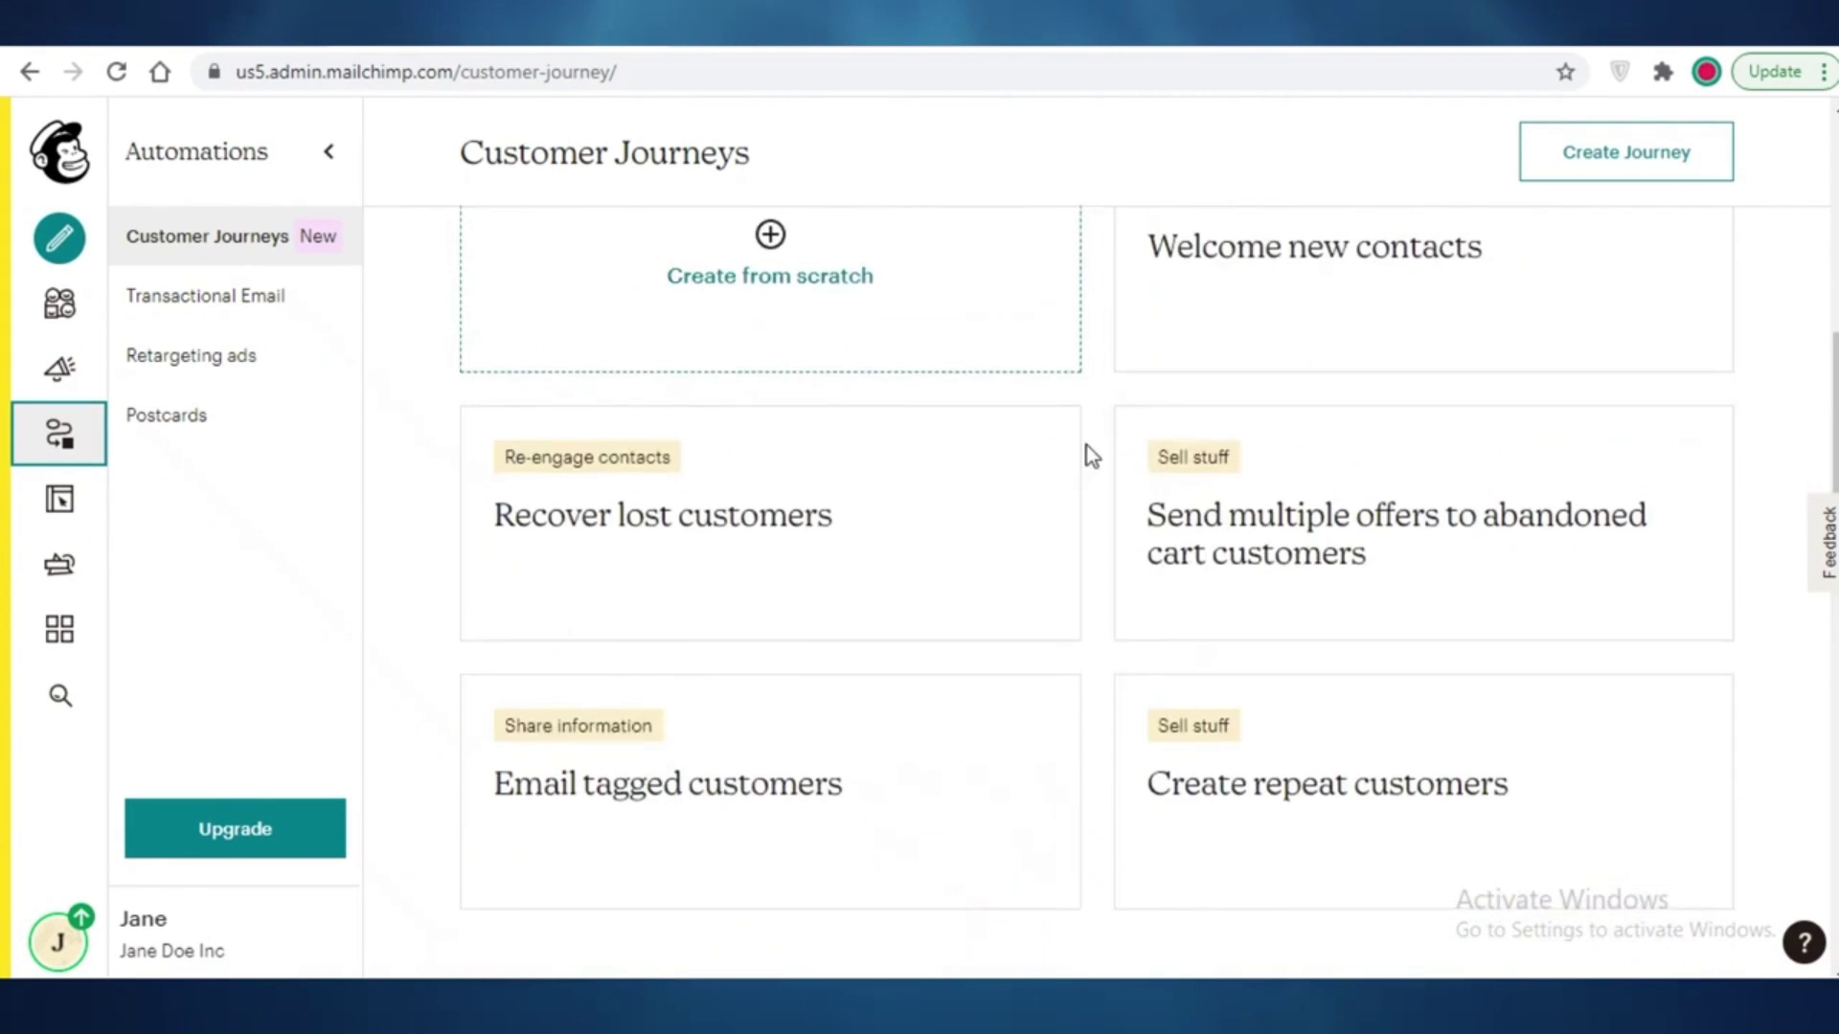
scroll(1088, 454, up, 5)
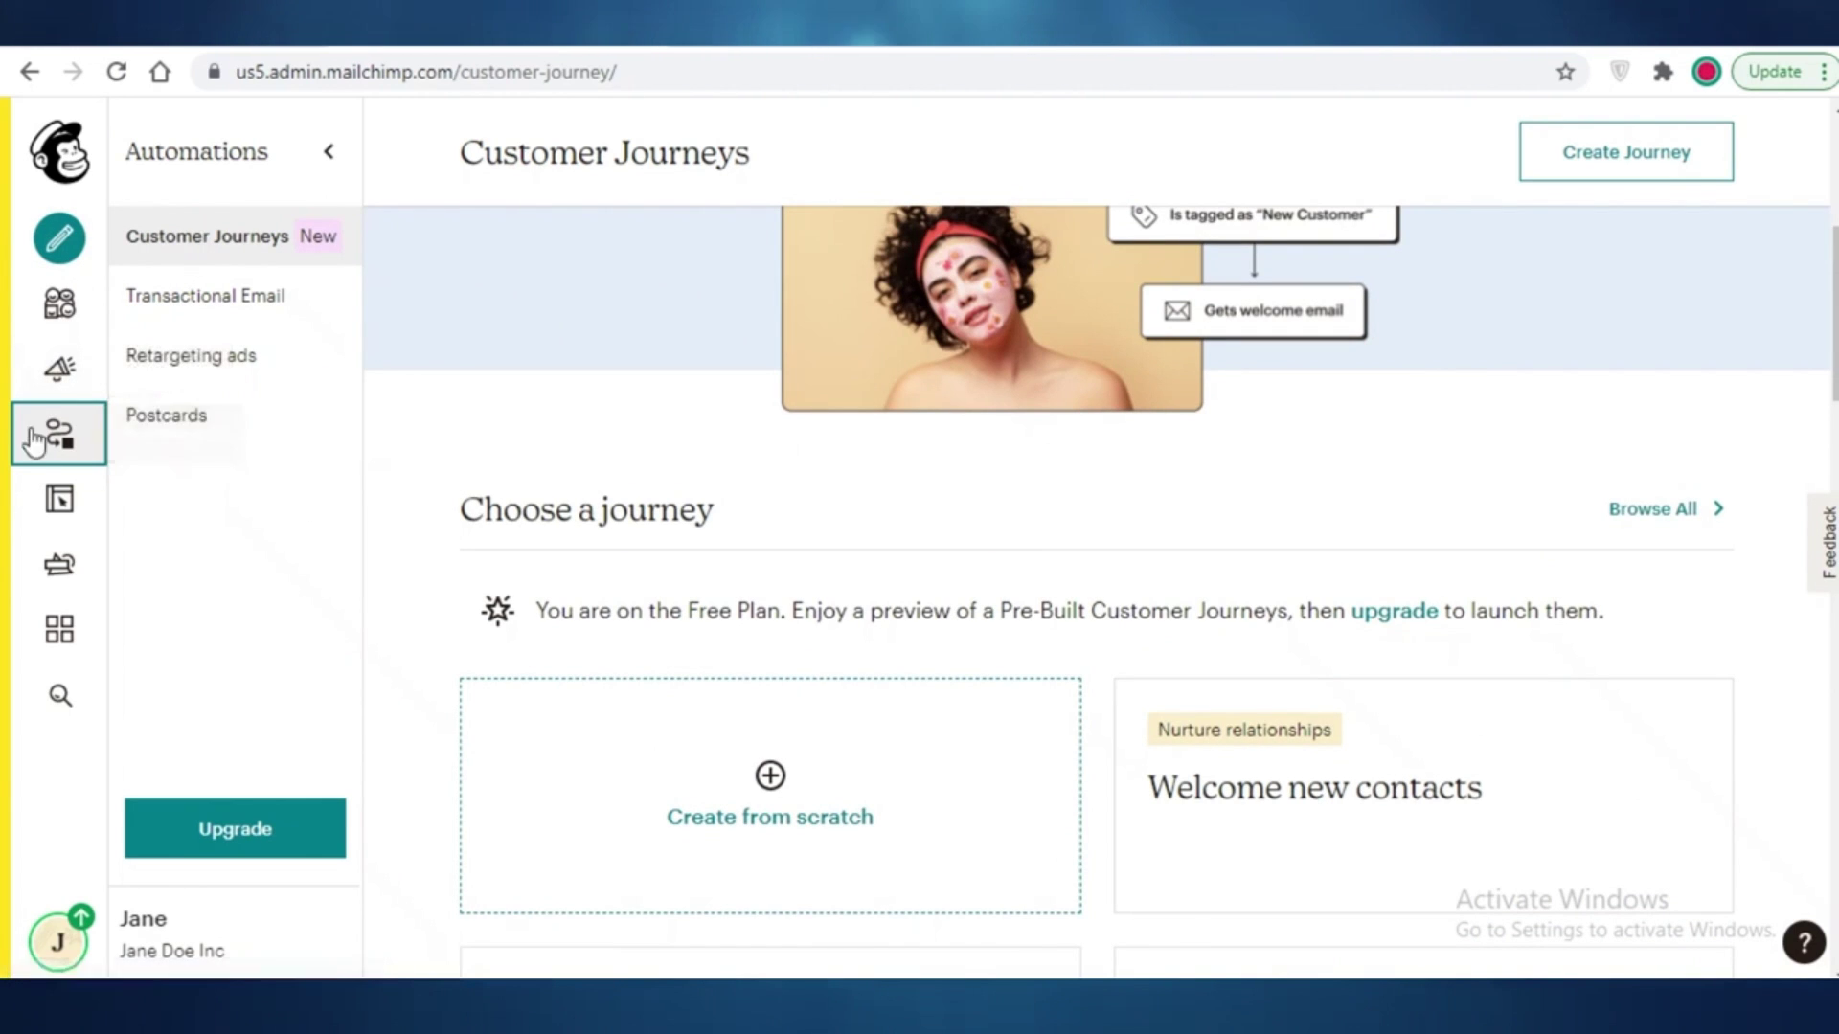
scroll(980, 477, up, 5)
scroll(977, 471, down, 10)
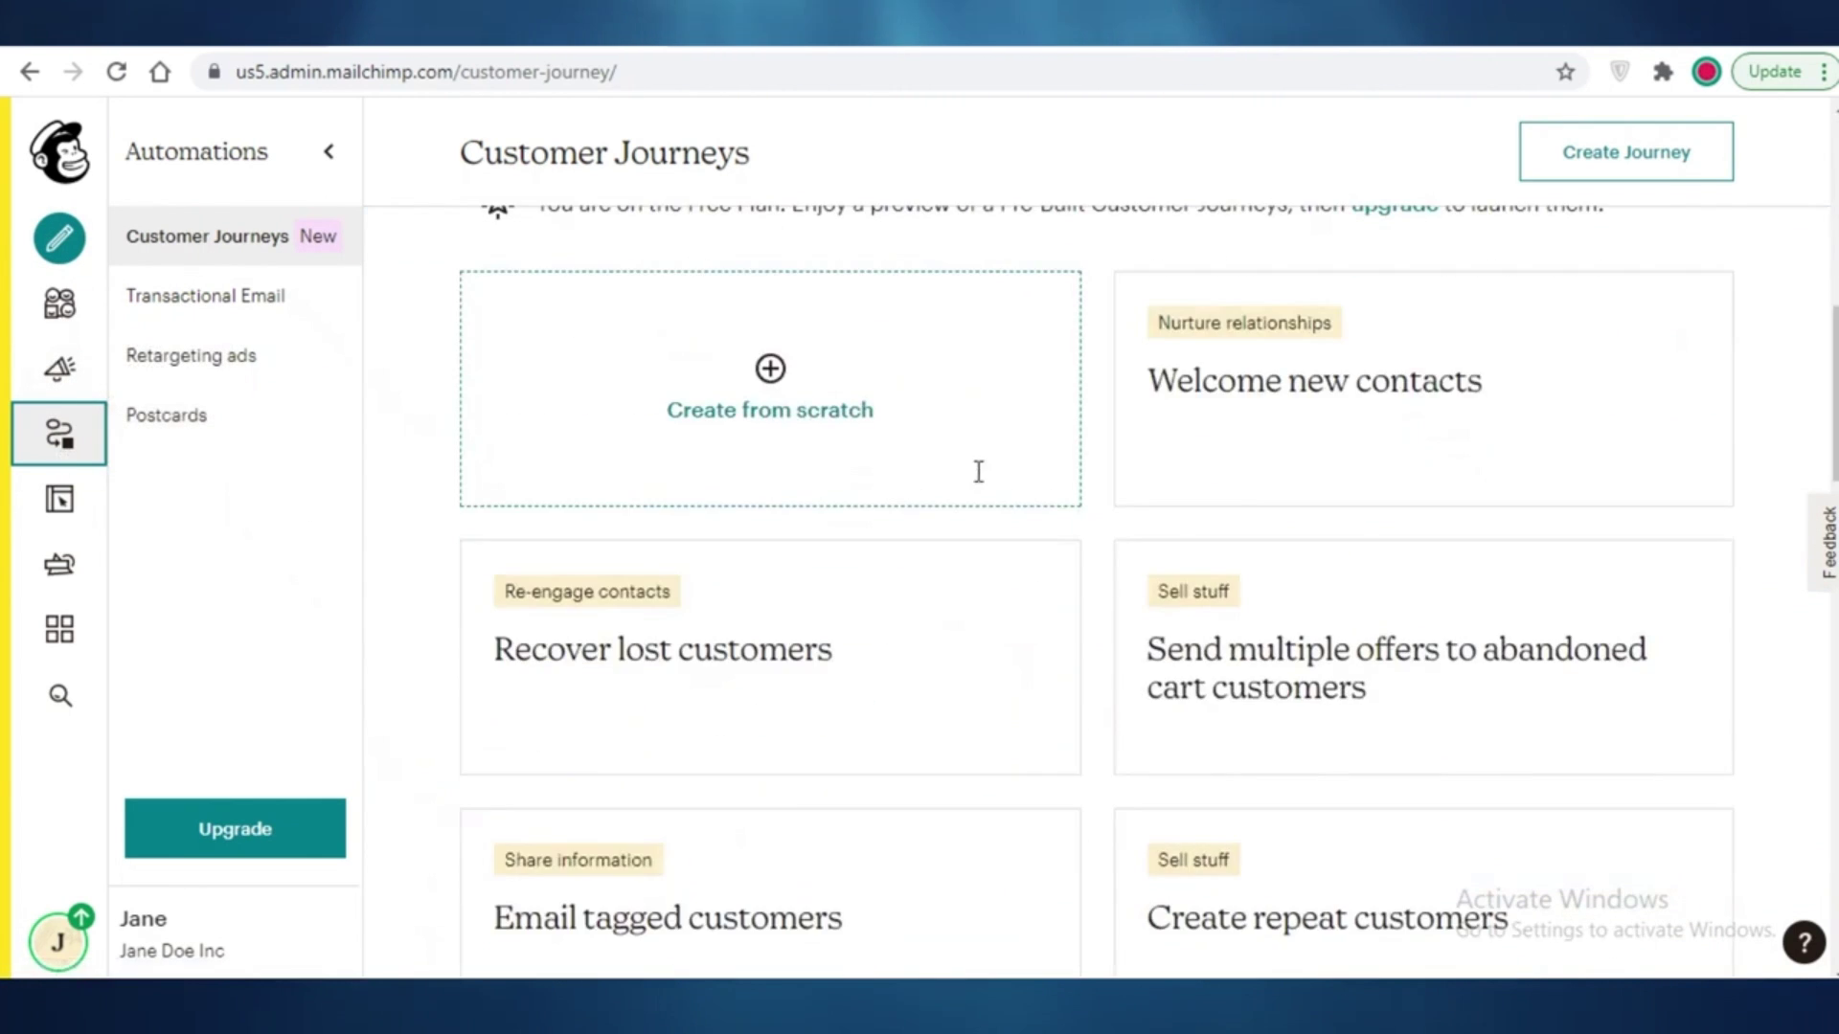
scroll(862, 410, up, 4)
scroll(860, 409, down, 2)
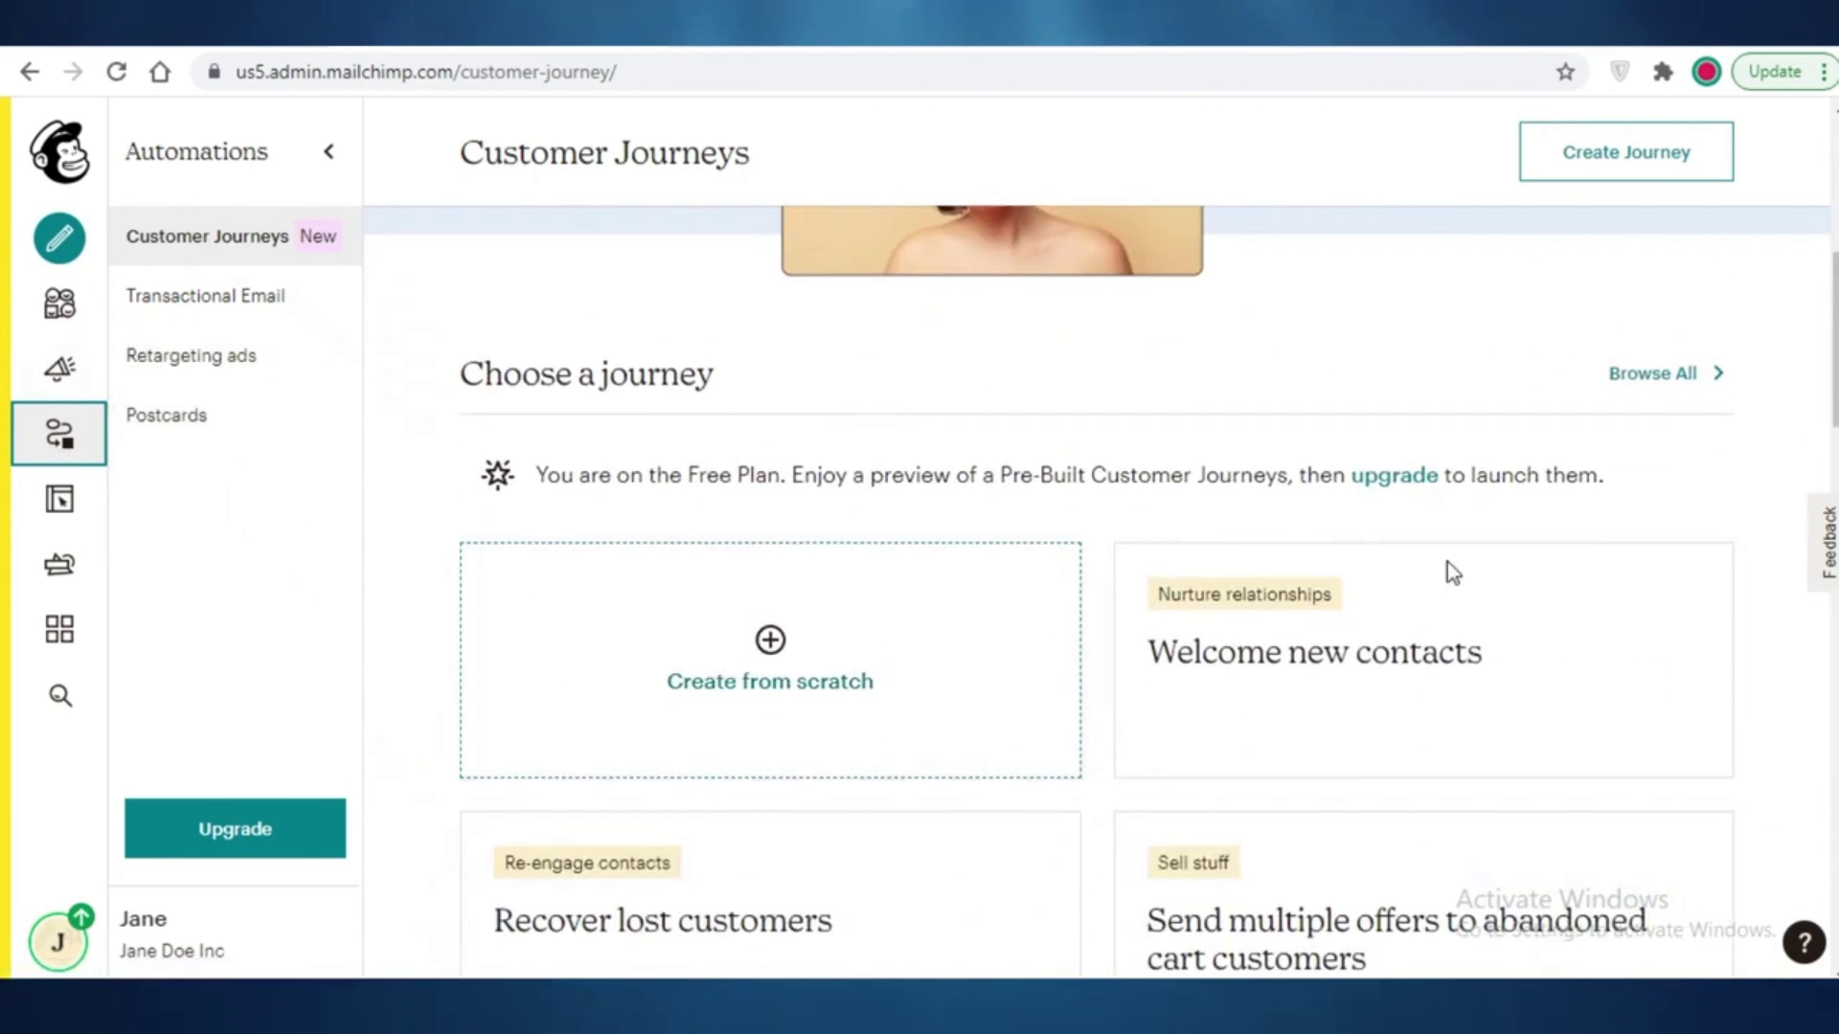
scroll(859, 789, down, 8)
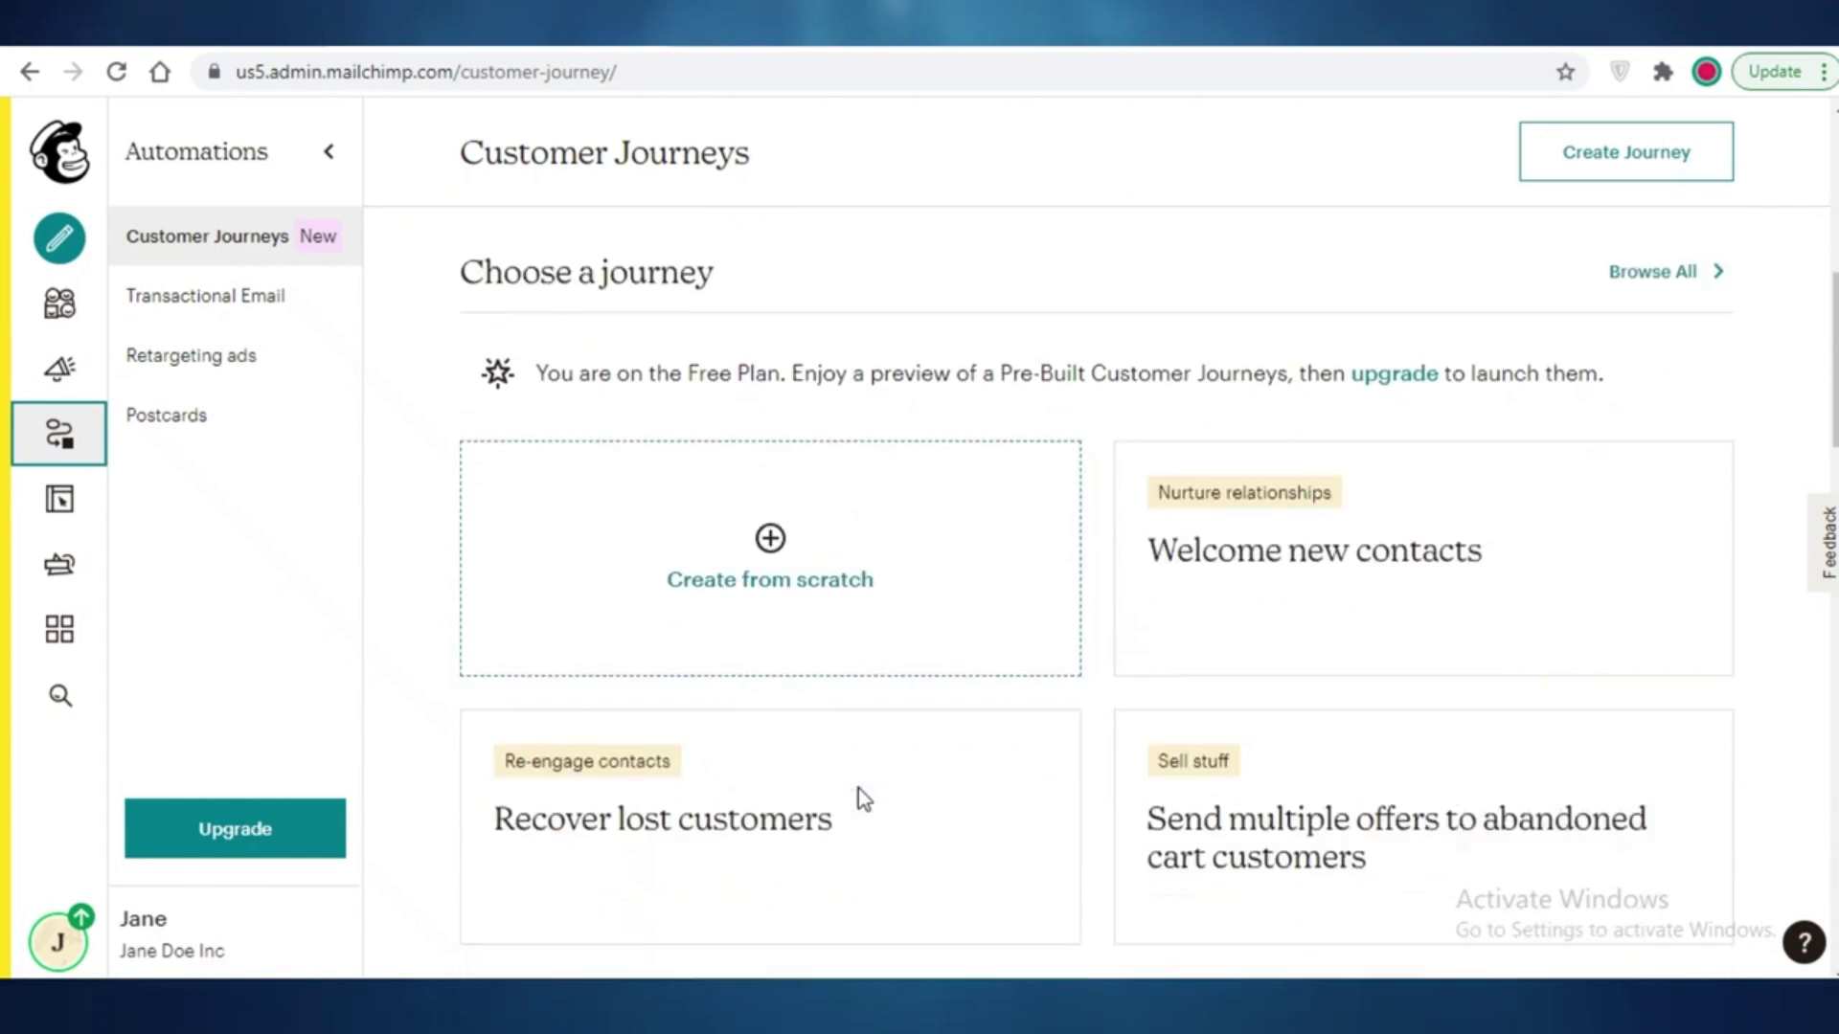
scroll(756, 501, up, 7)
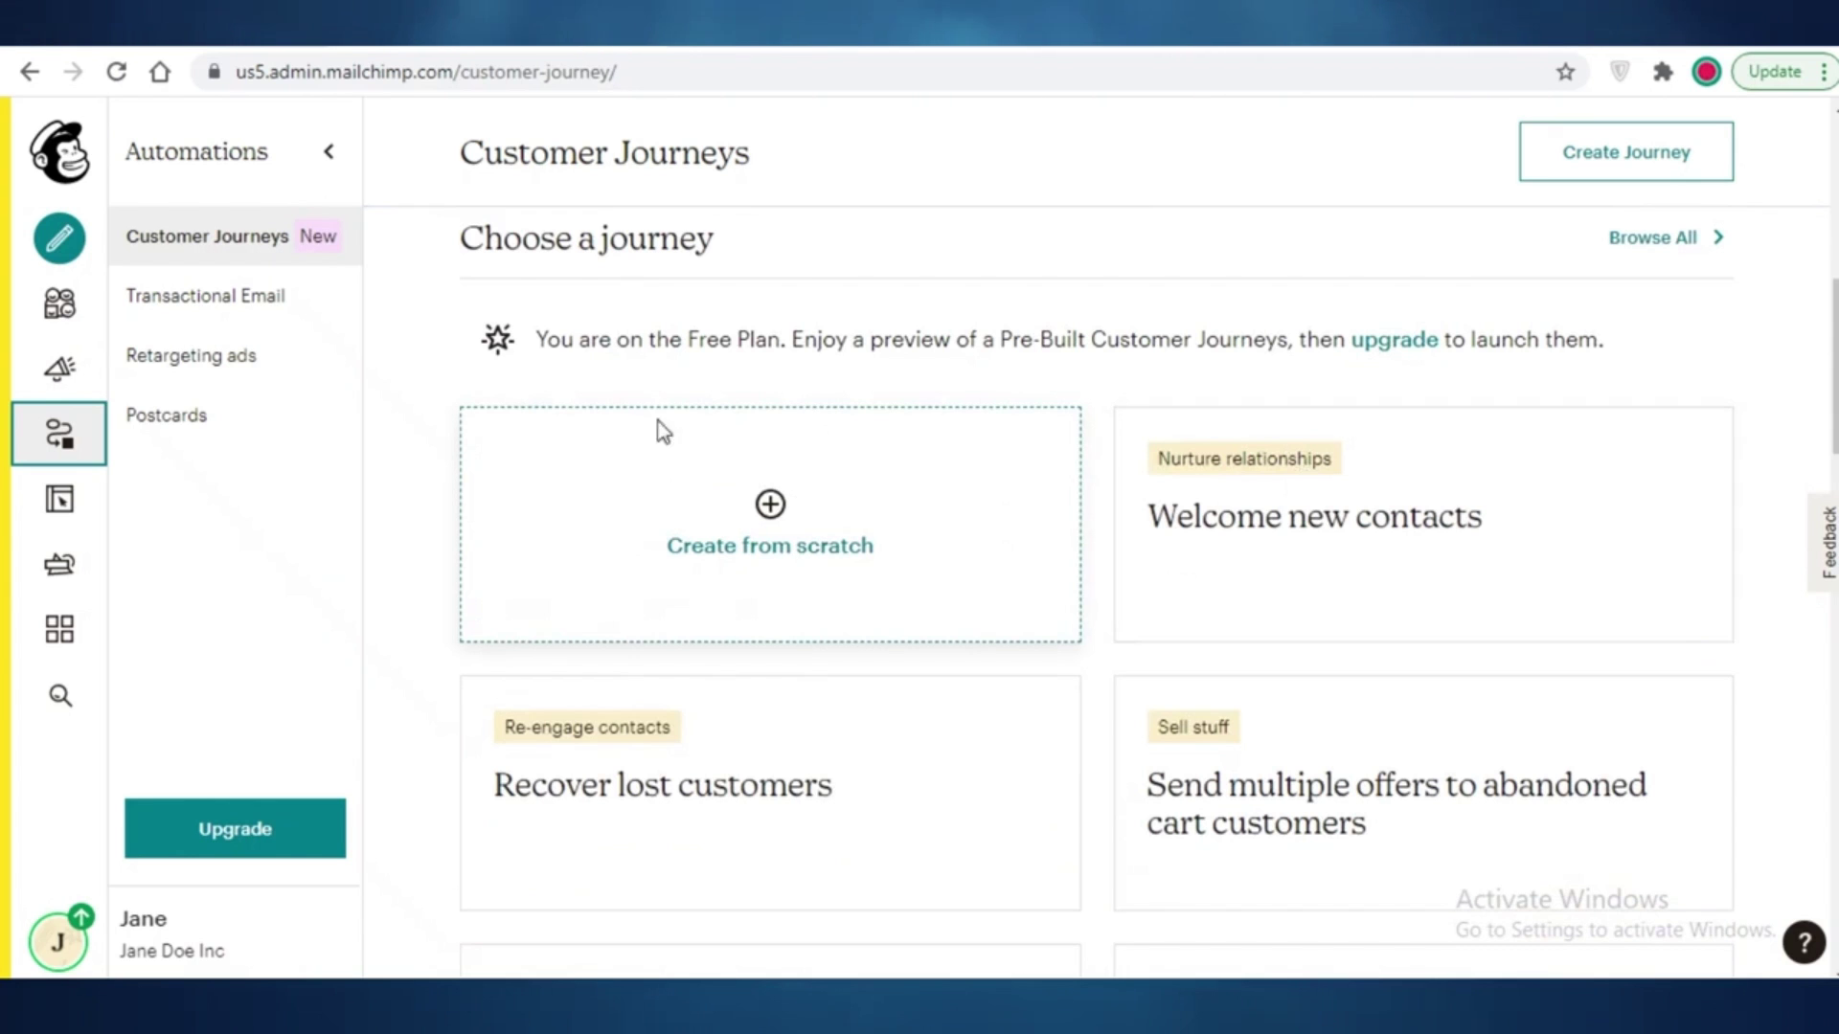
scroll(689, 450, up, 3)
scroll(690, 446, up, 4)
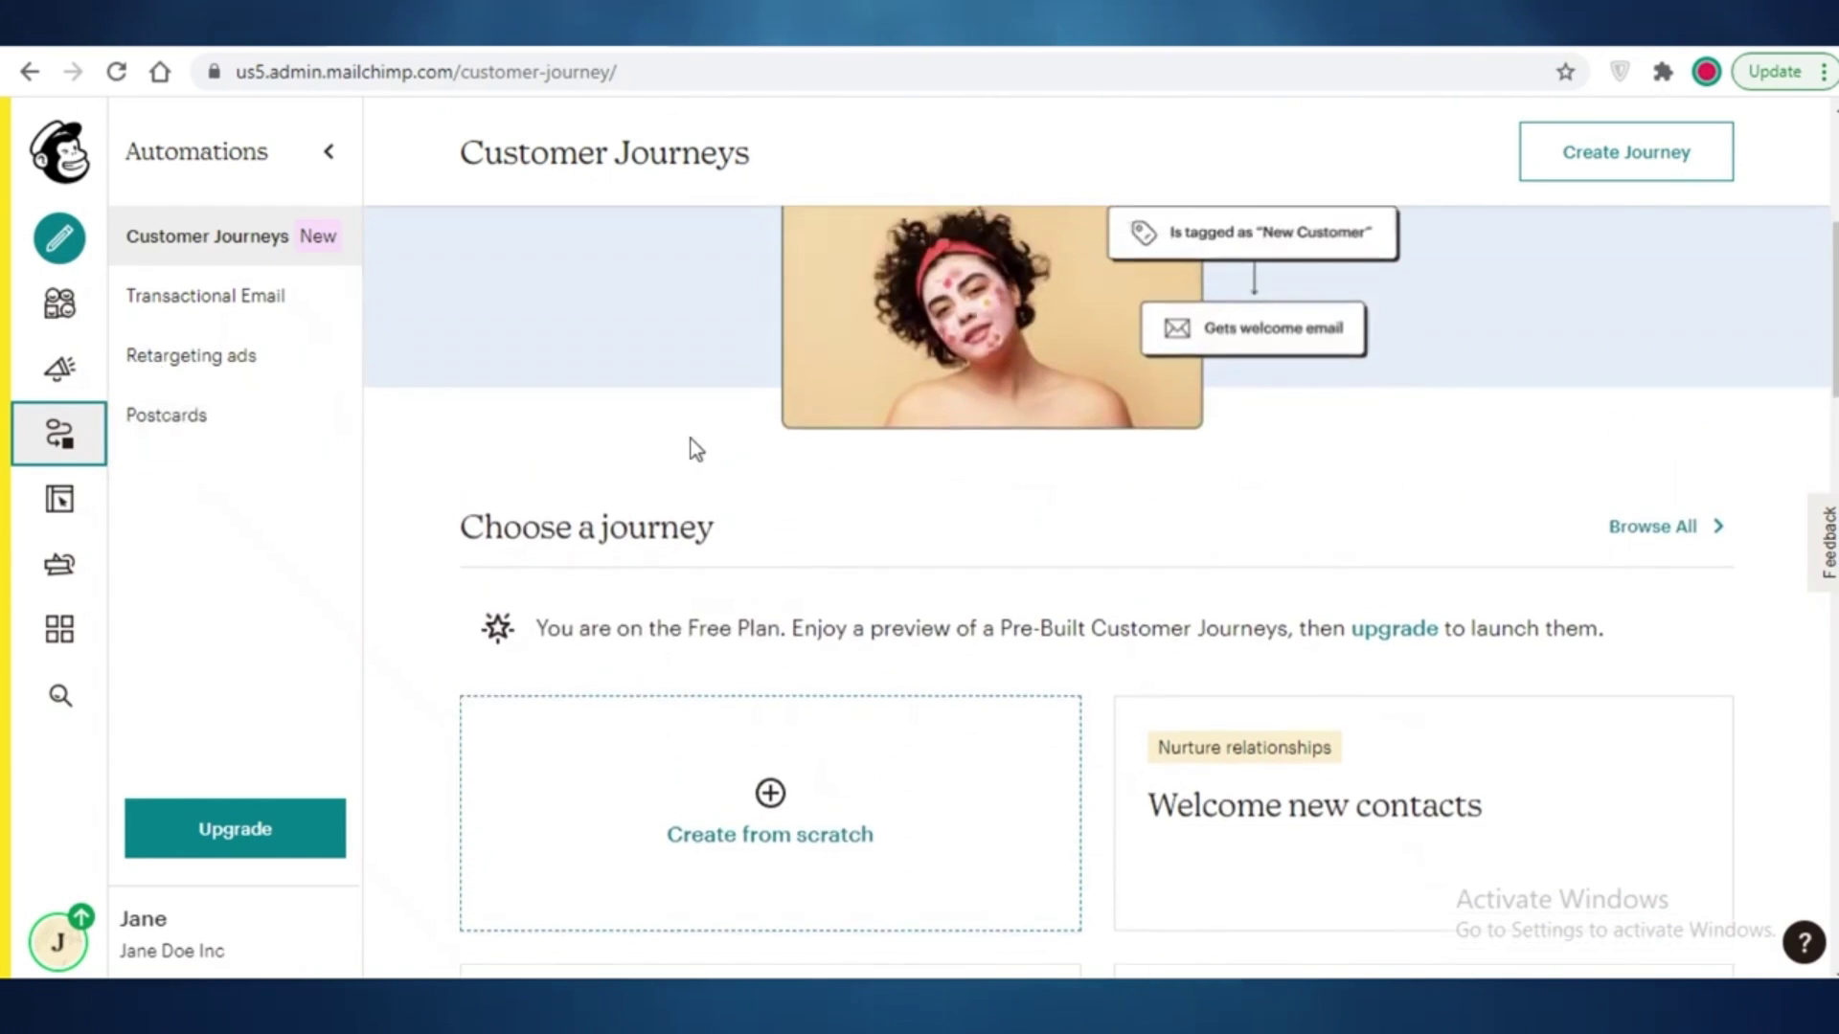
Step: Revisit the Audience dashboard, and view the campaigns in Calendar View for December 2021
click(89, 306)
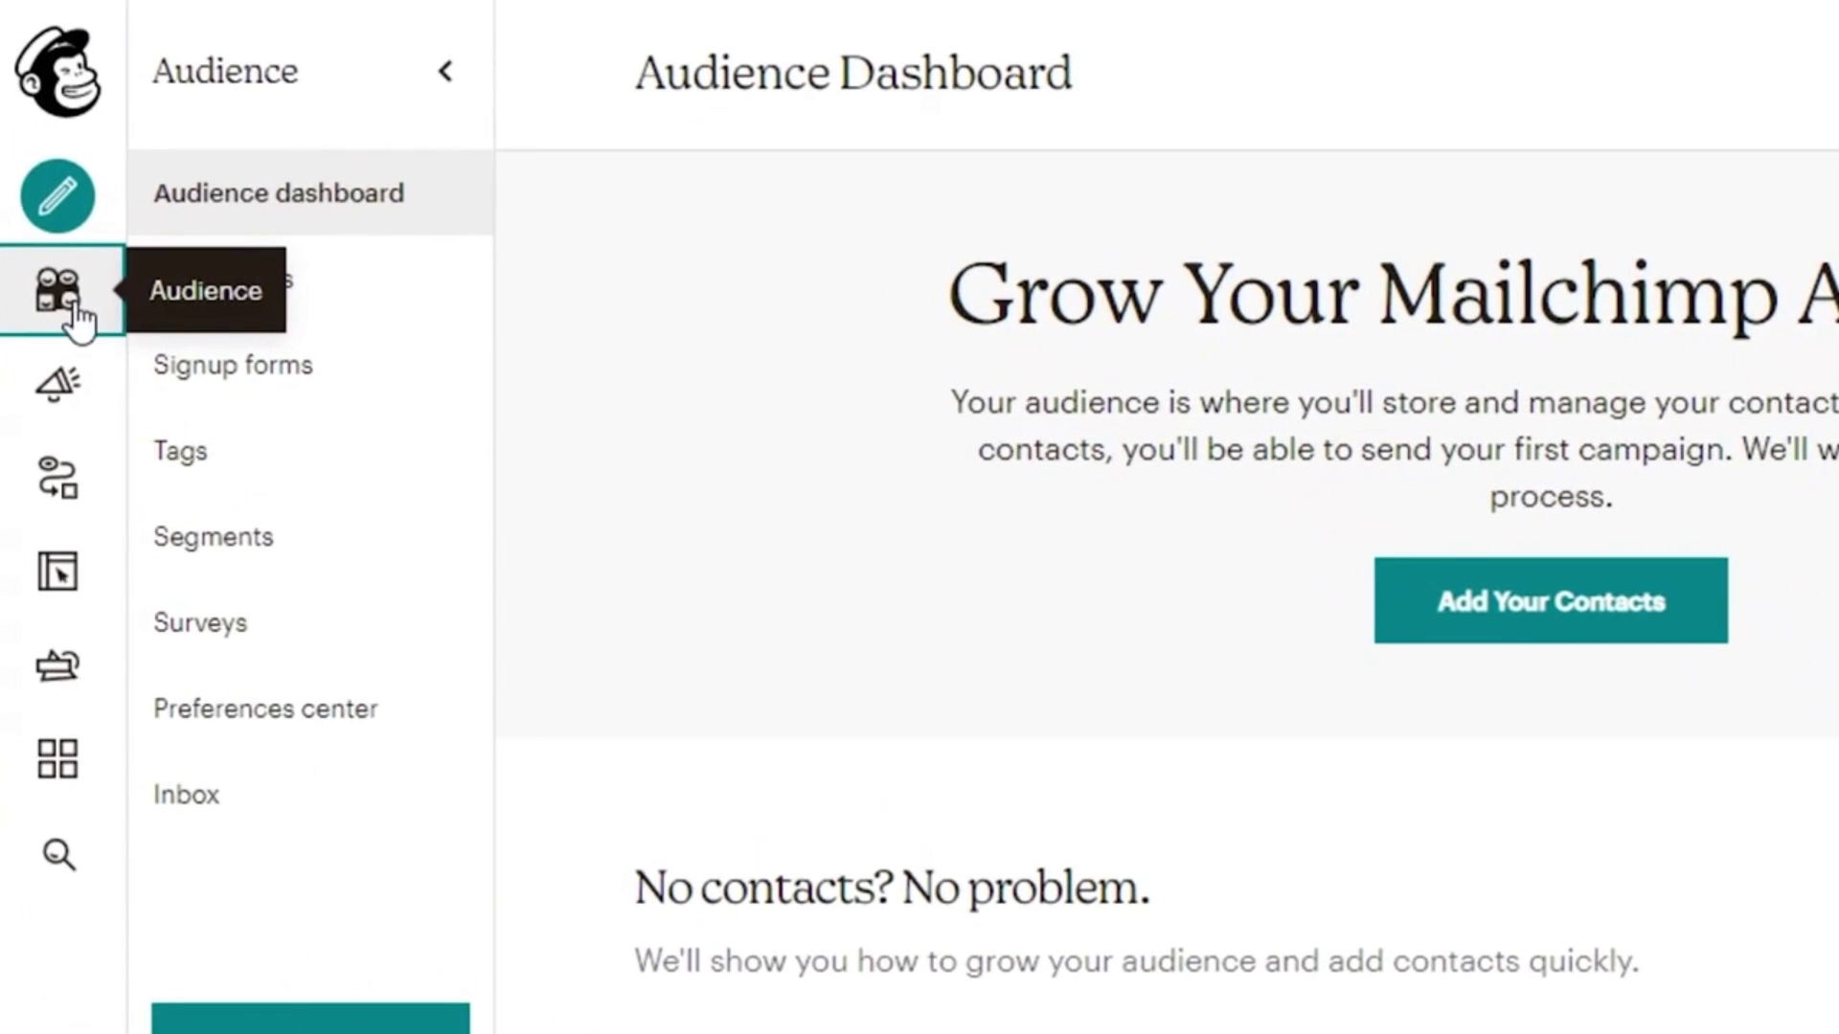
click(61, 380)
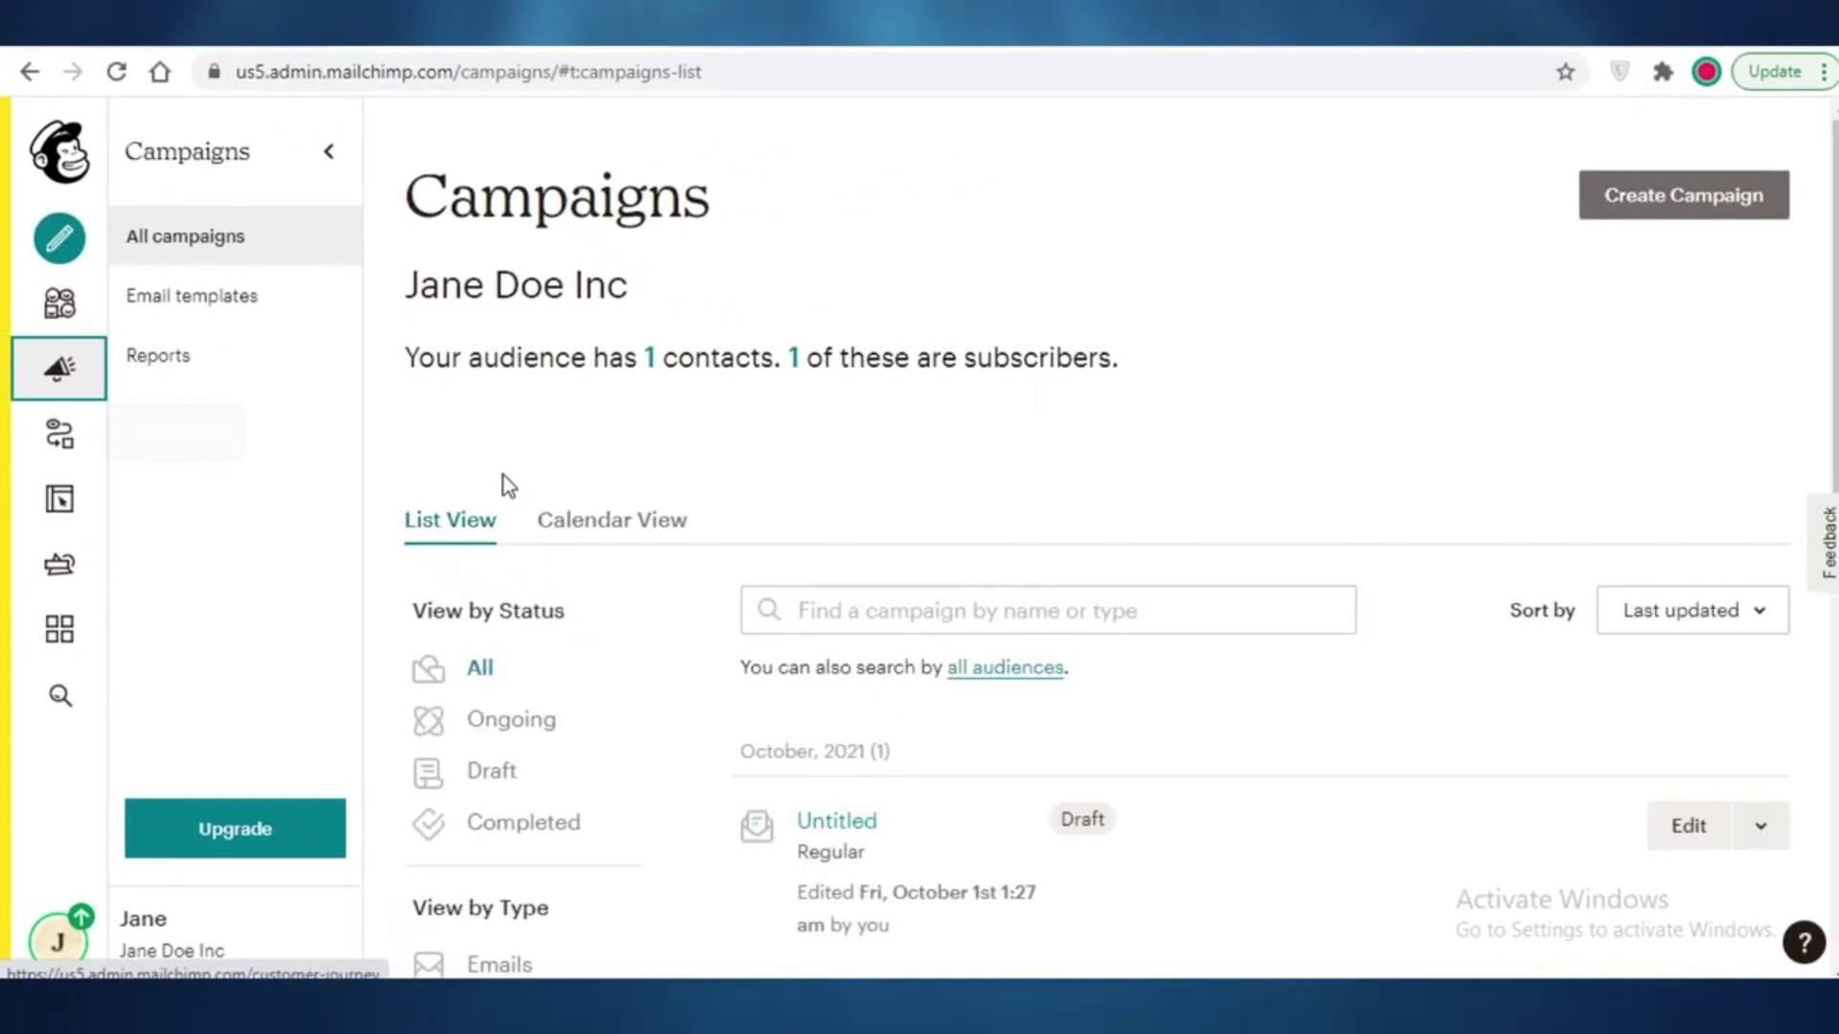
click(564, 540)
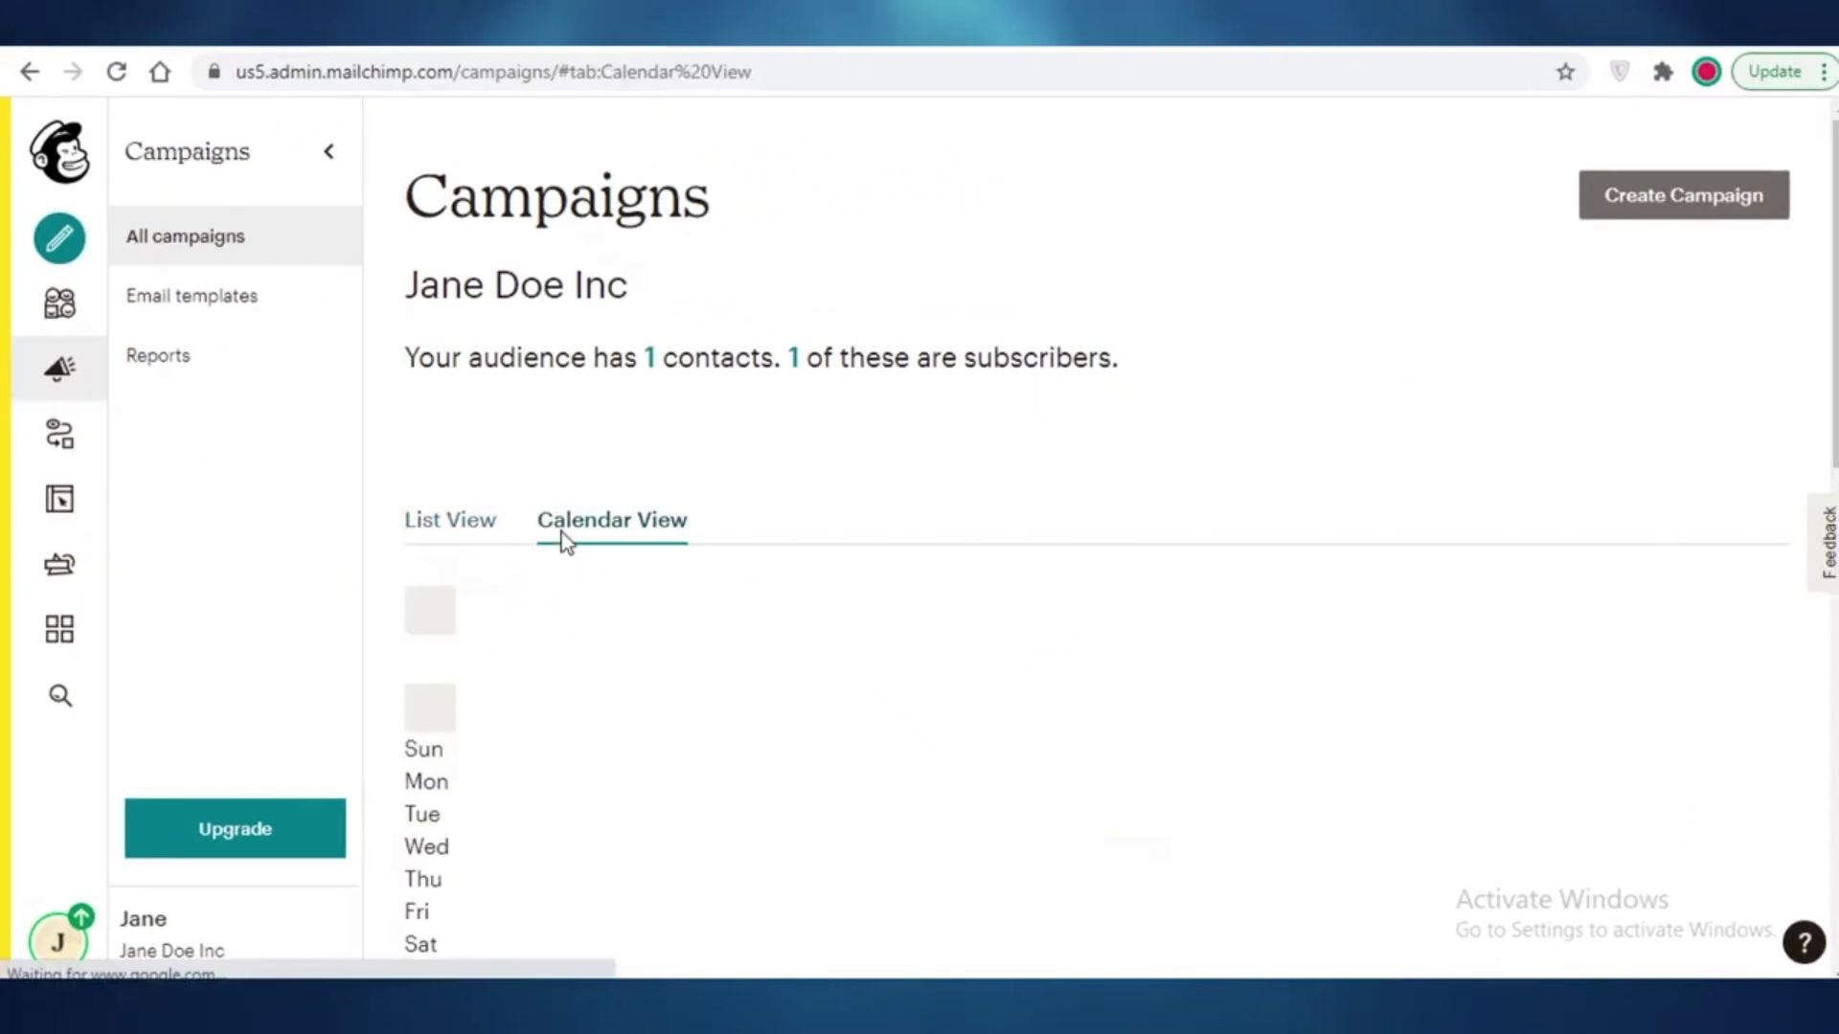
scroll(566, 574, down, 6)
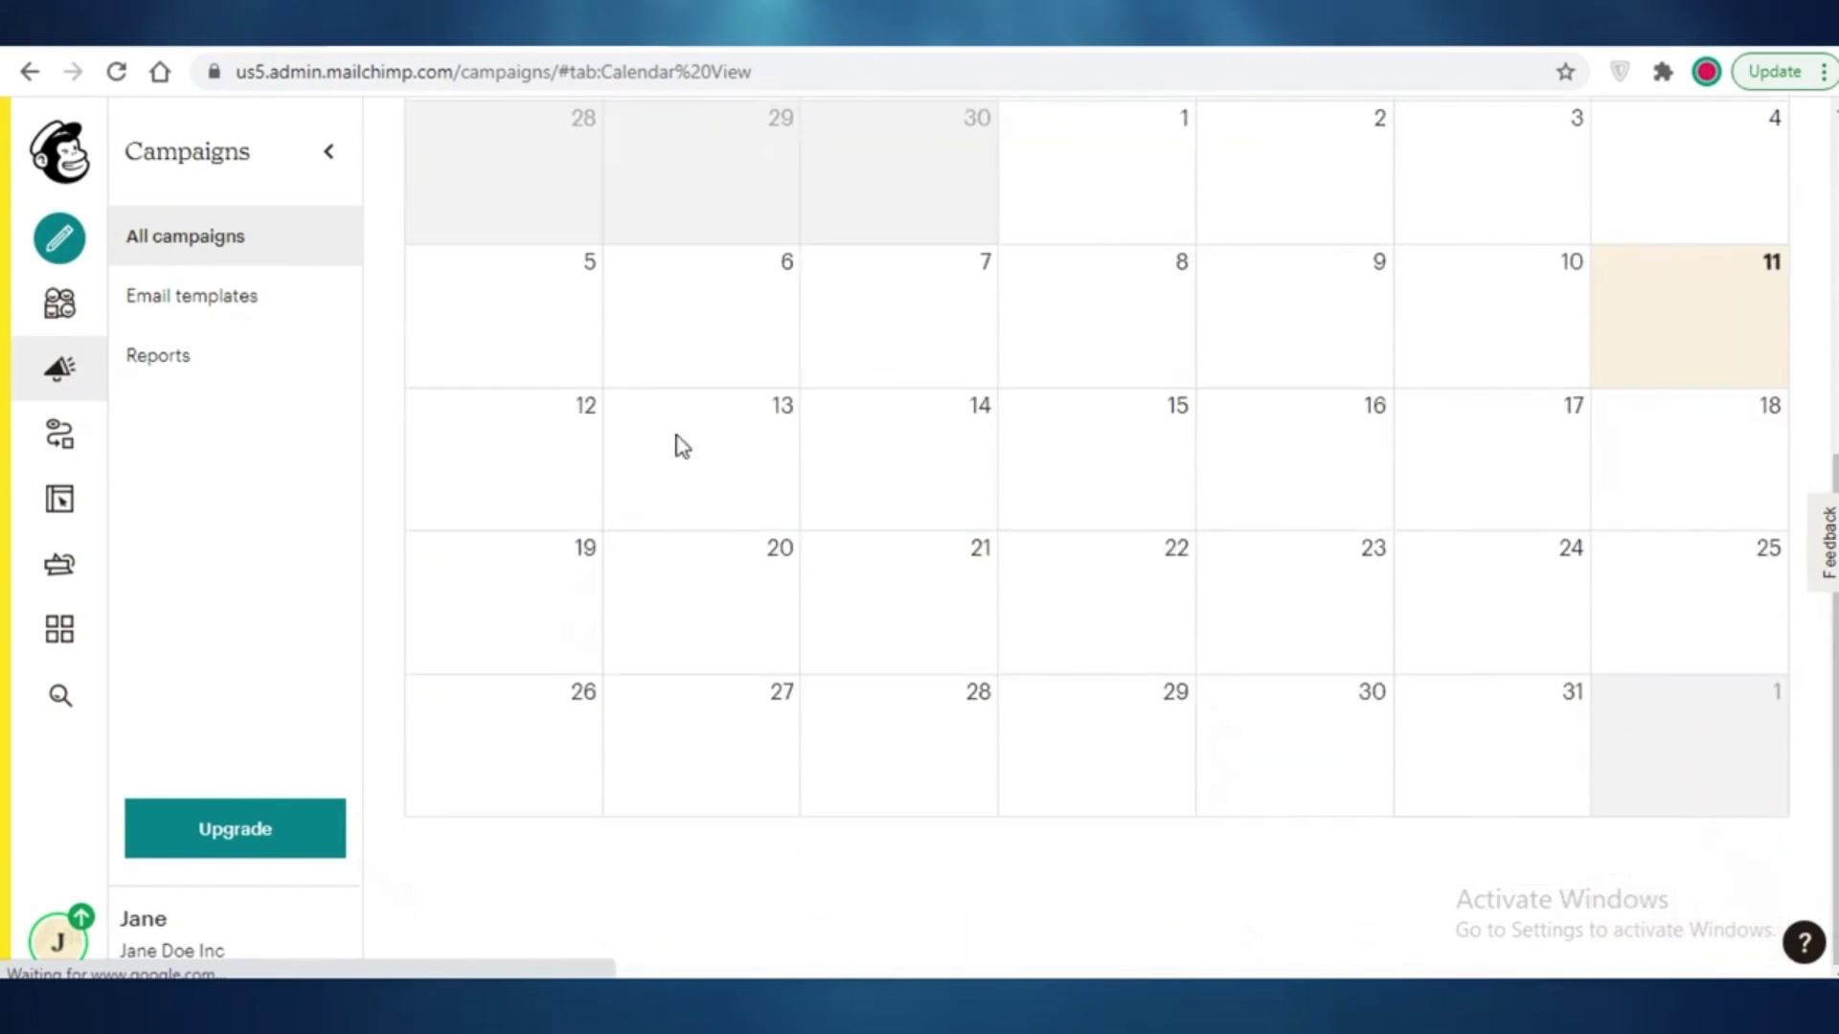
scroll(1297, 492, up, 2)
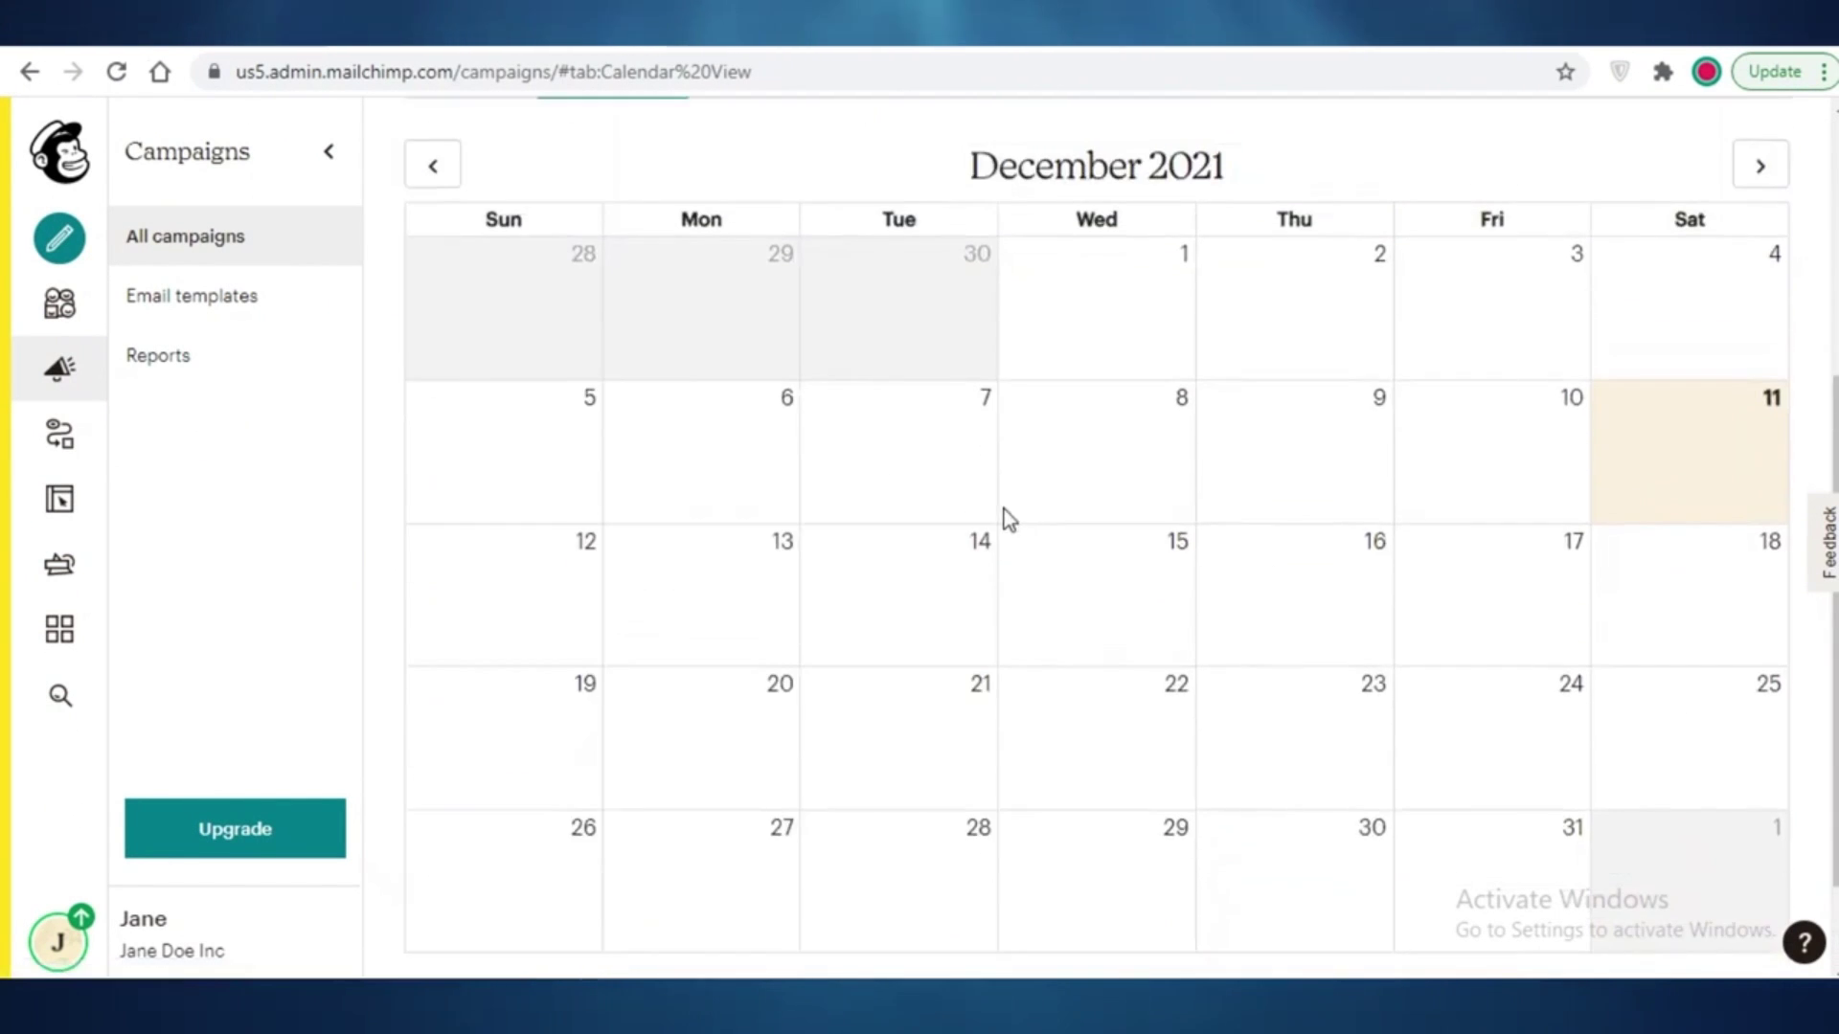
scroll(1007, 517, up, 4)
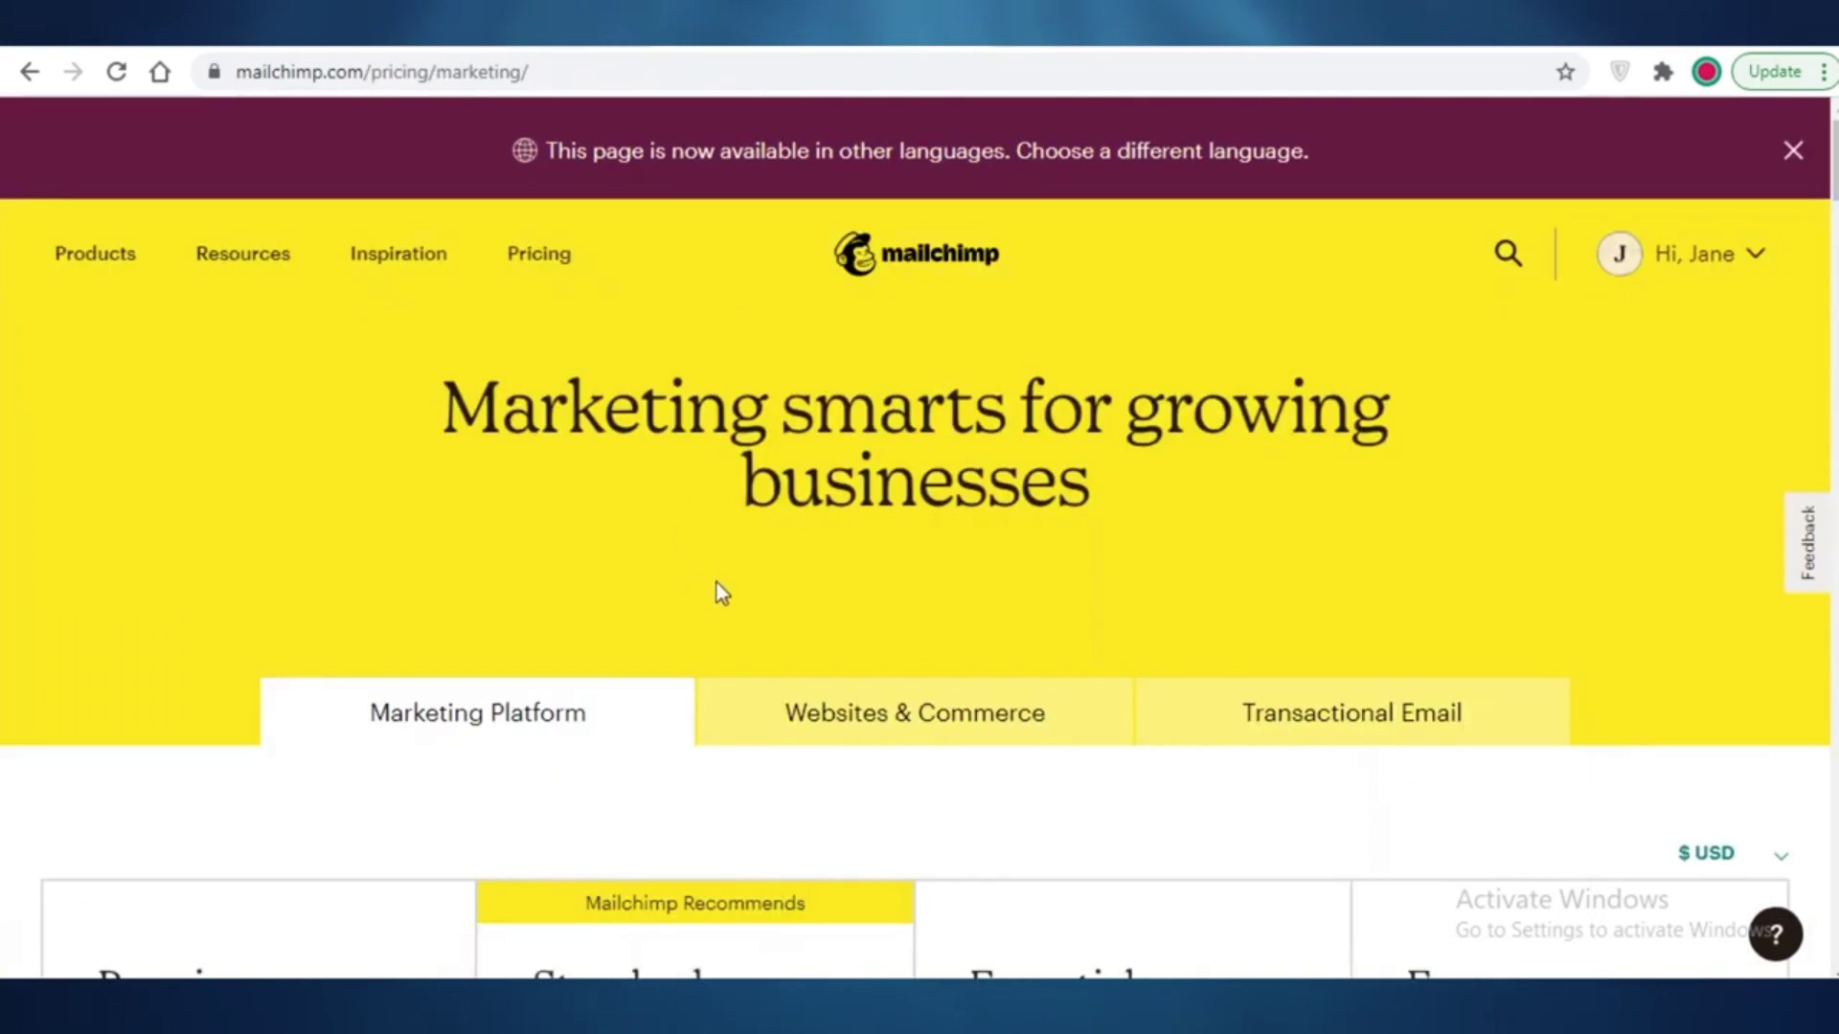
Step: Examine the Marketing Platform pricing page, comparing the starting prices and included features of the Premium, Standard, Essentials and Free plans
scroll(717, 583, down, 5)
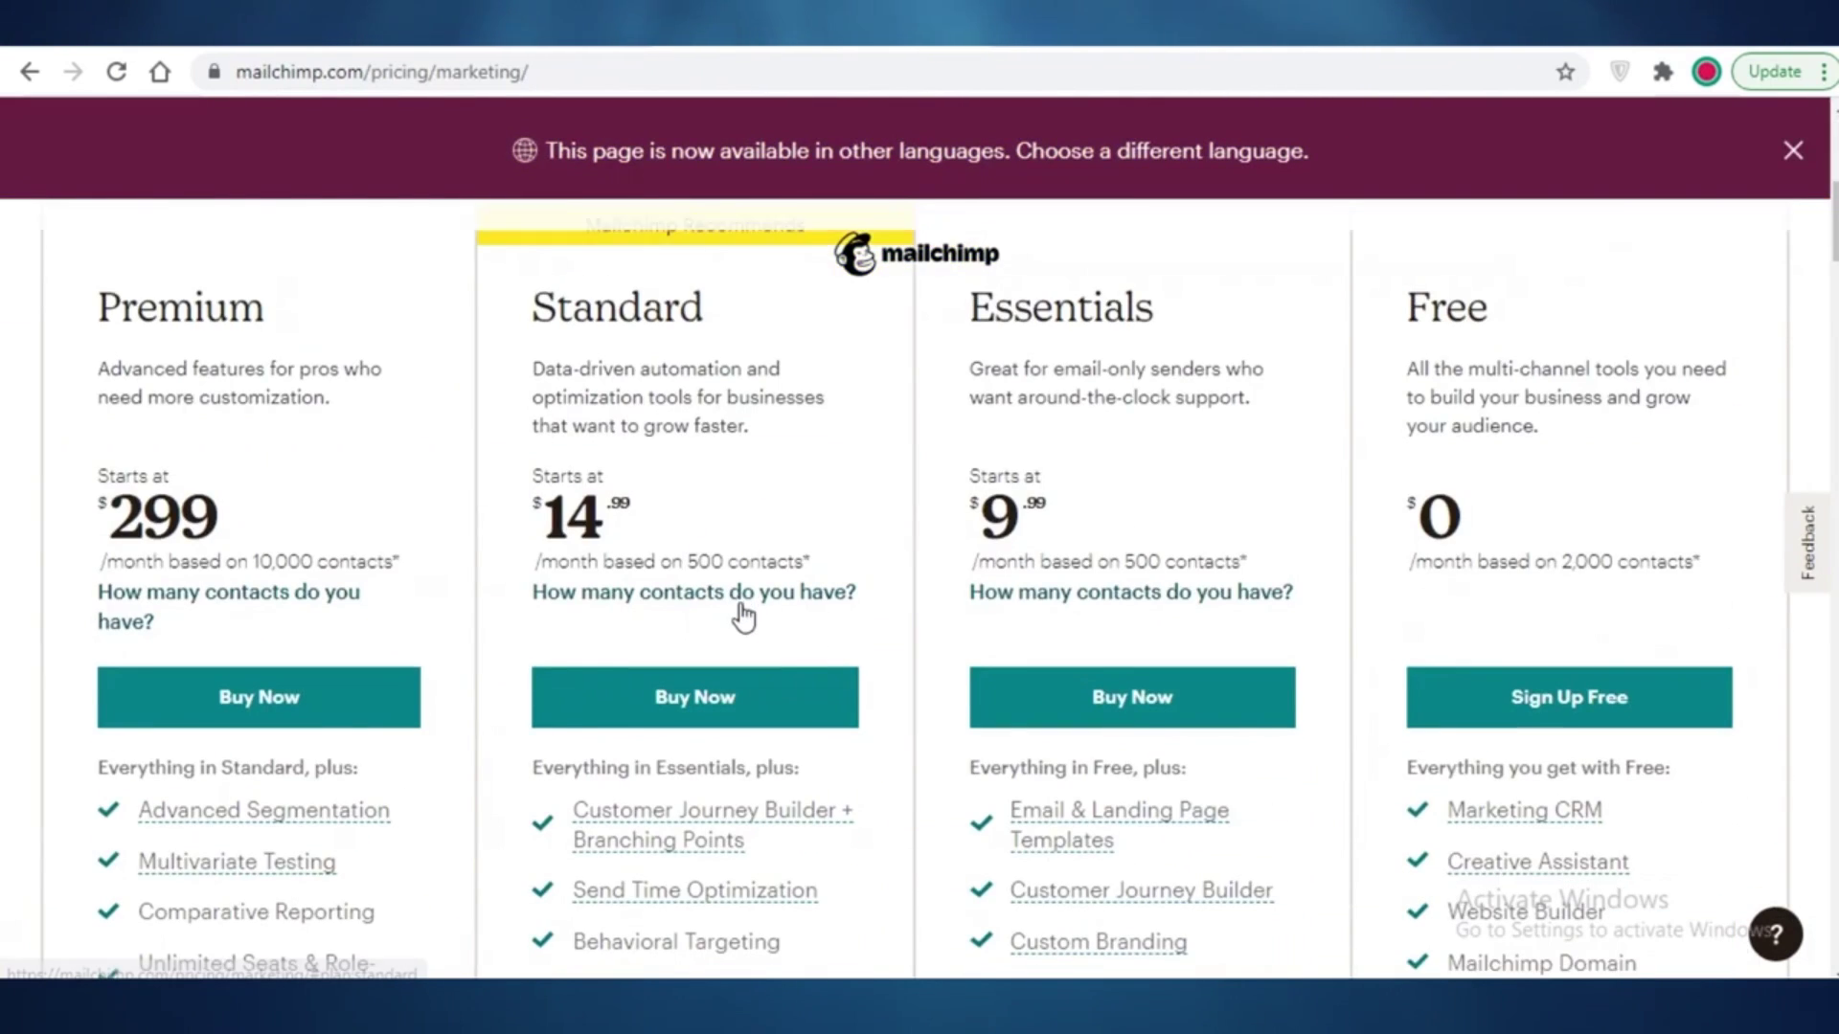
scroll(1535, 522, down, 3)
scroll(1536, 522, up, 2)
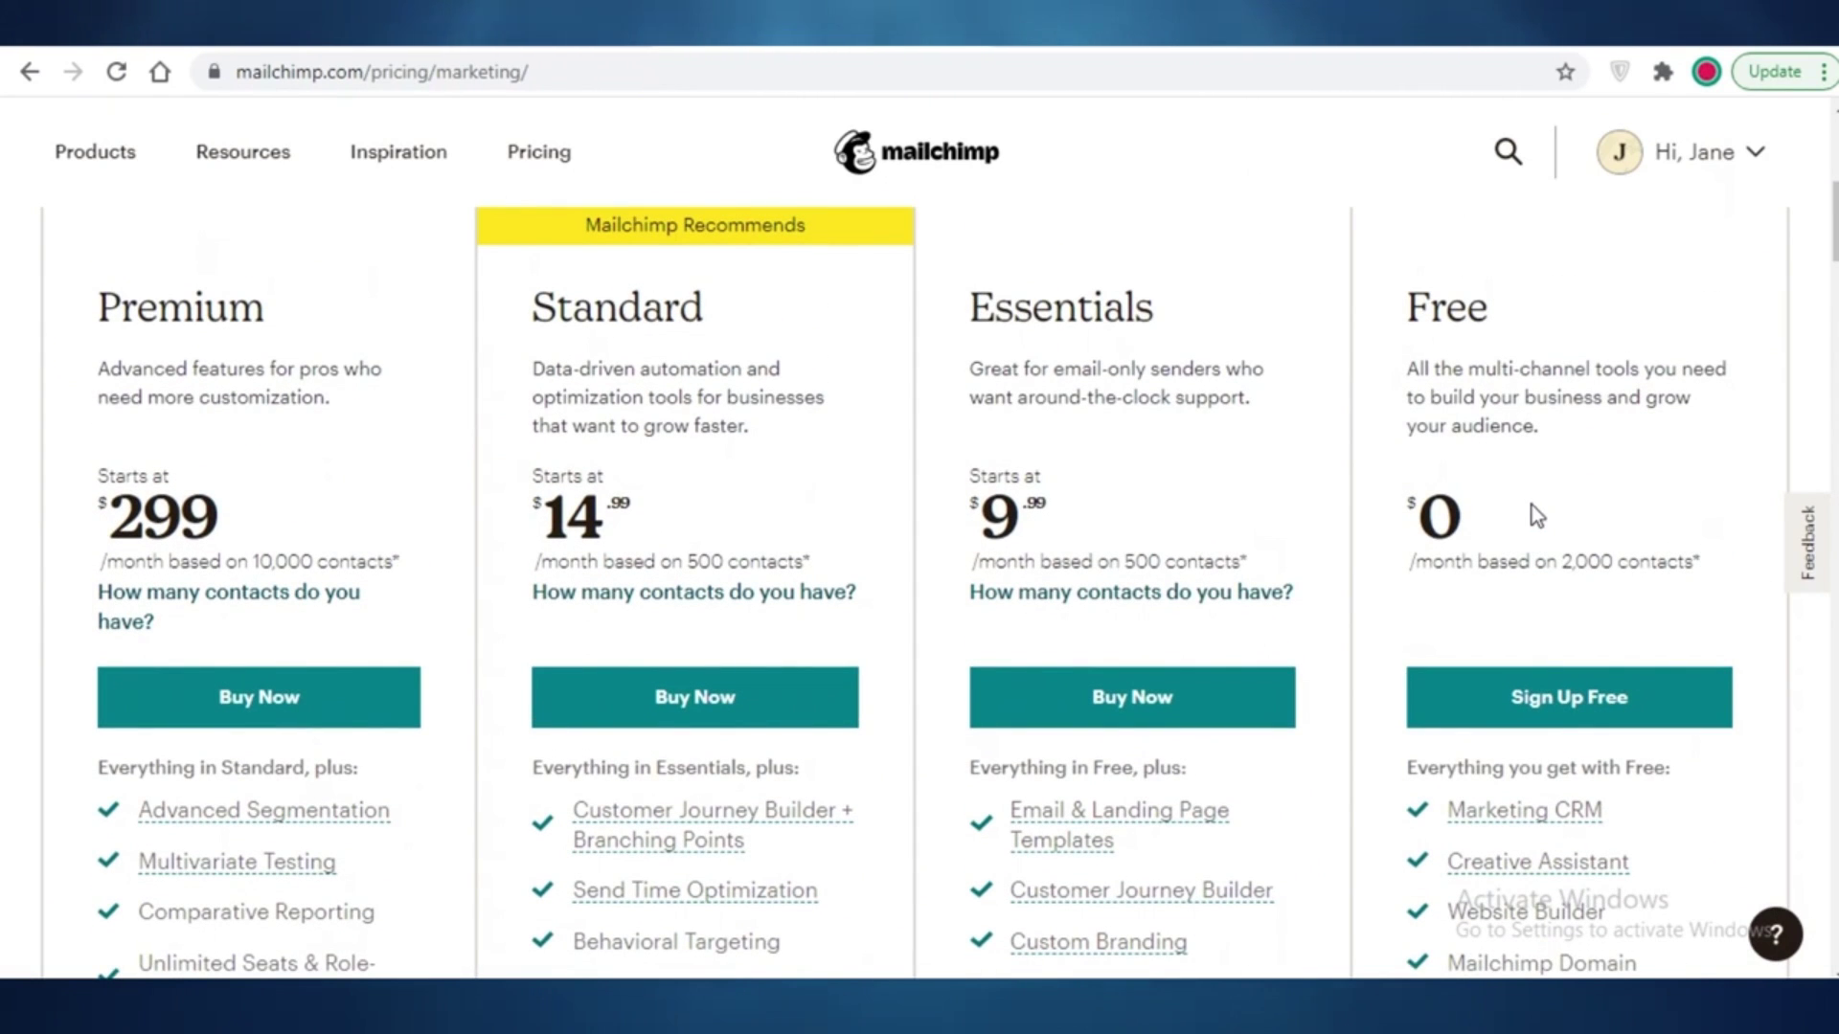
scroll(1532, 506, down, 3)
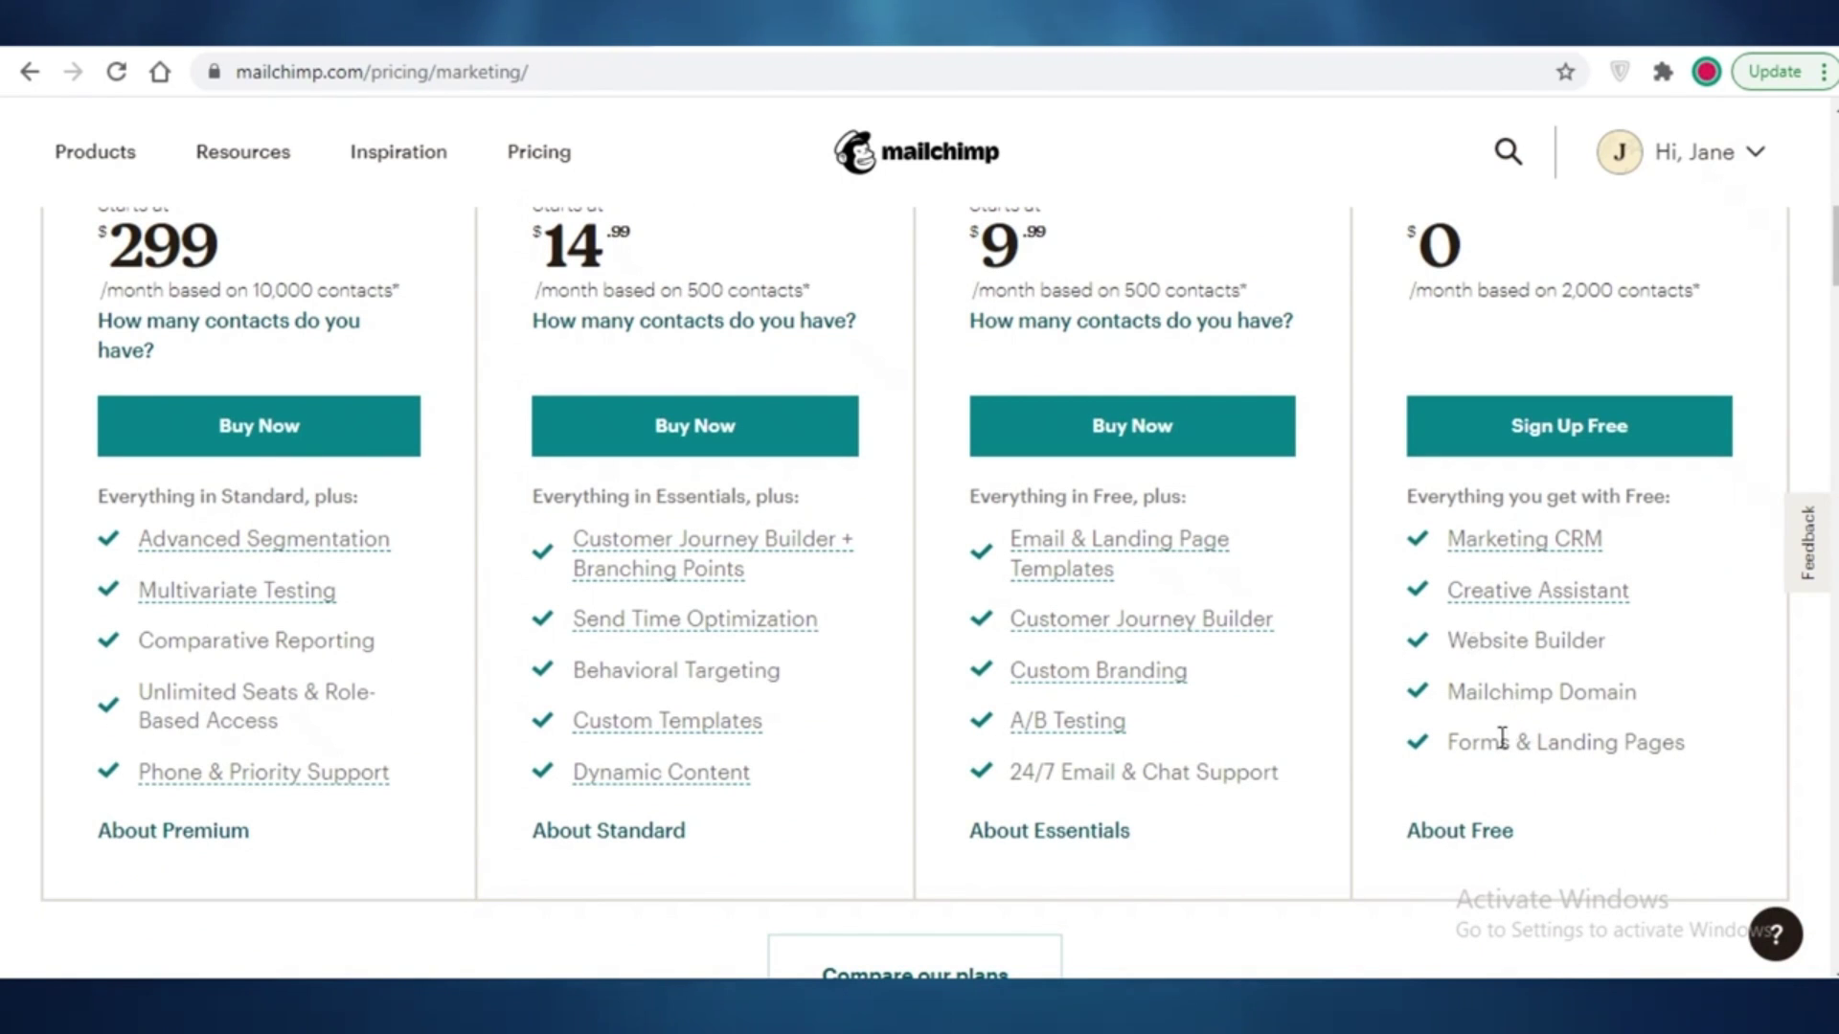
scroll(1551, 527, up, 2)
scroll(1047, 410, up, 2)
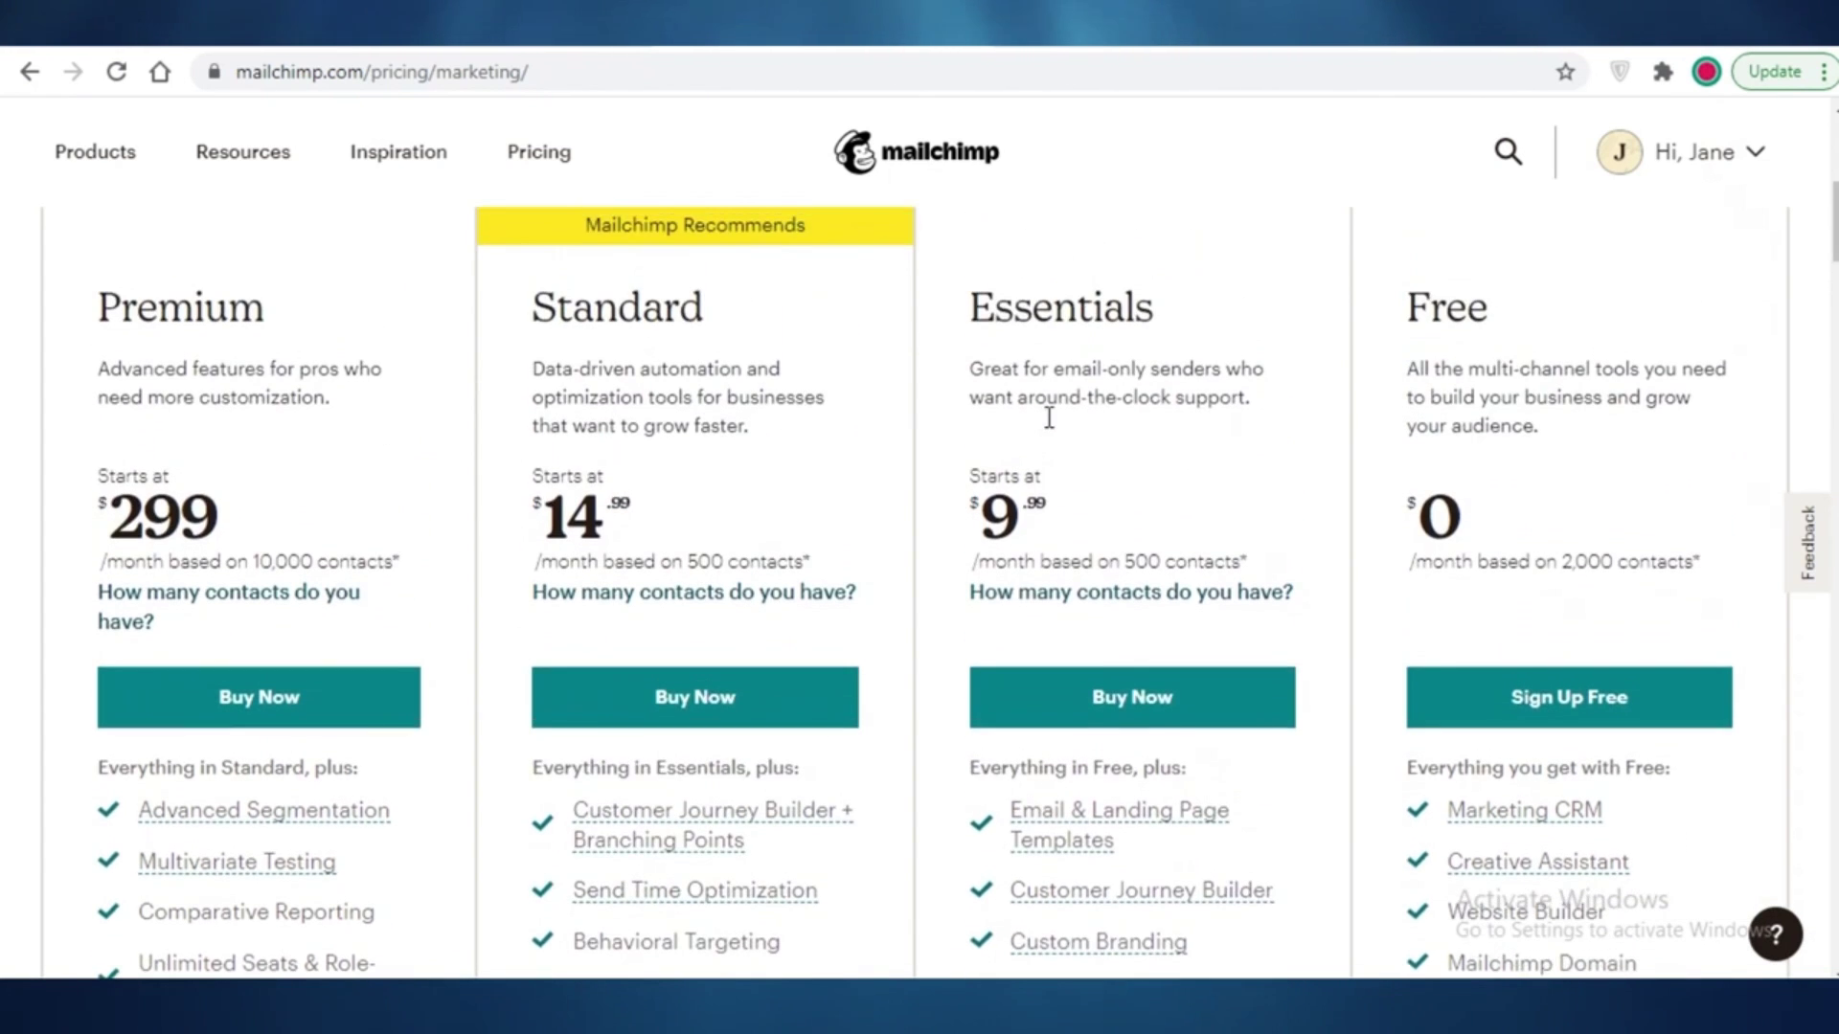
scroll(1047, 417, down, 2)
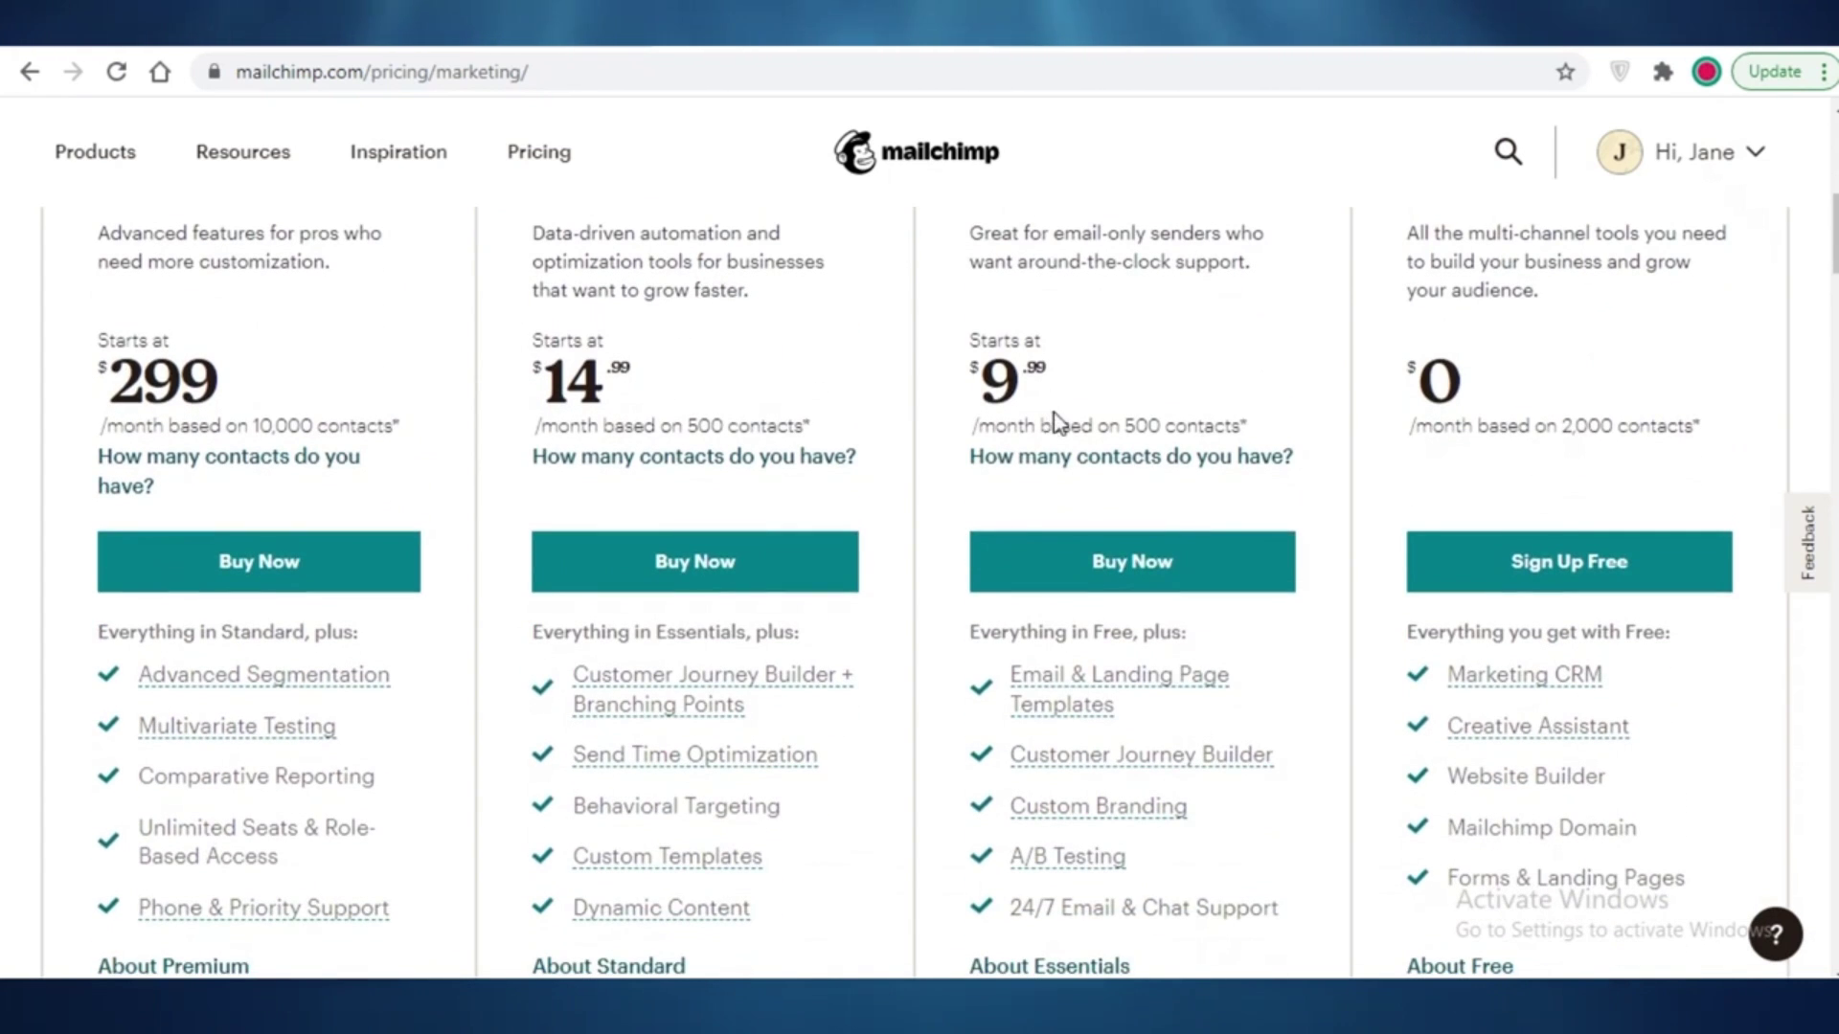
scroll(1053, 421, down, 2)
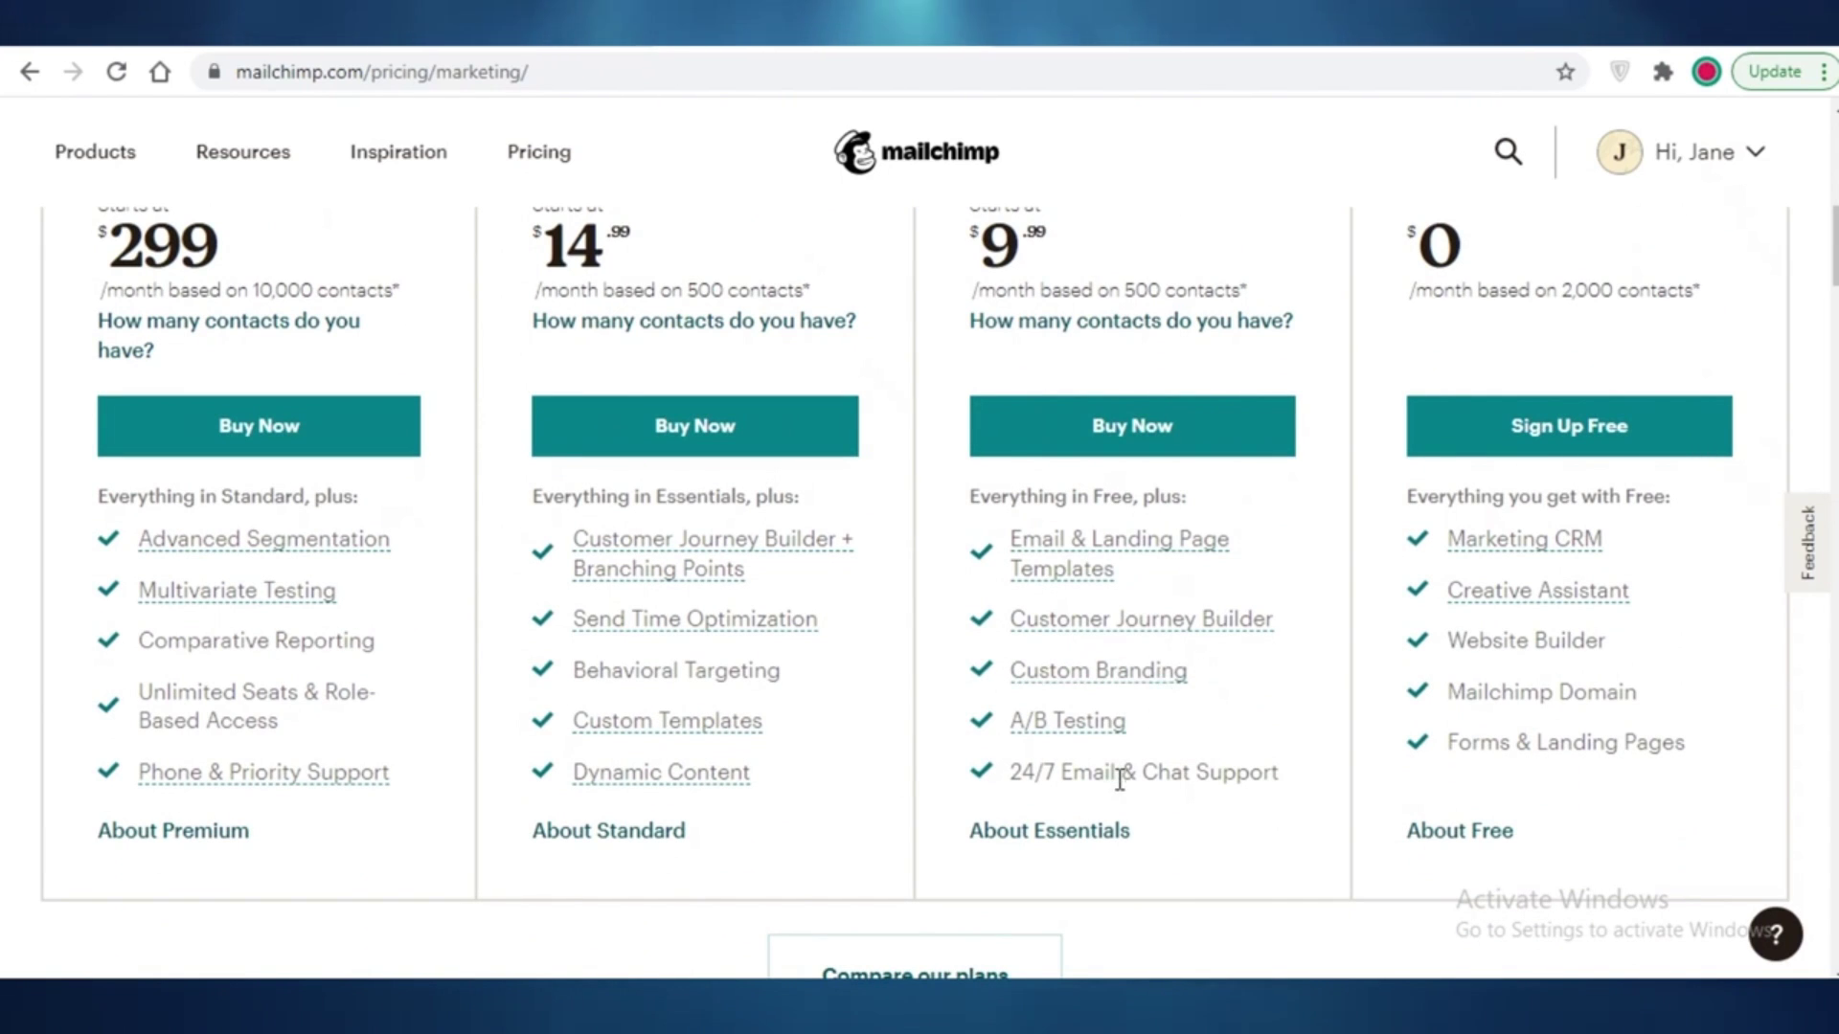
scroll(699, 521, up, 2)
scroll(440, 382, down, 1)
scroll(583, 431, up, 1)
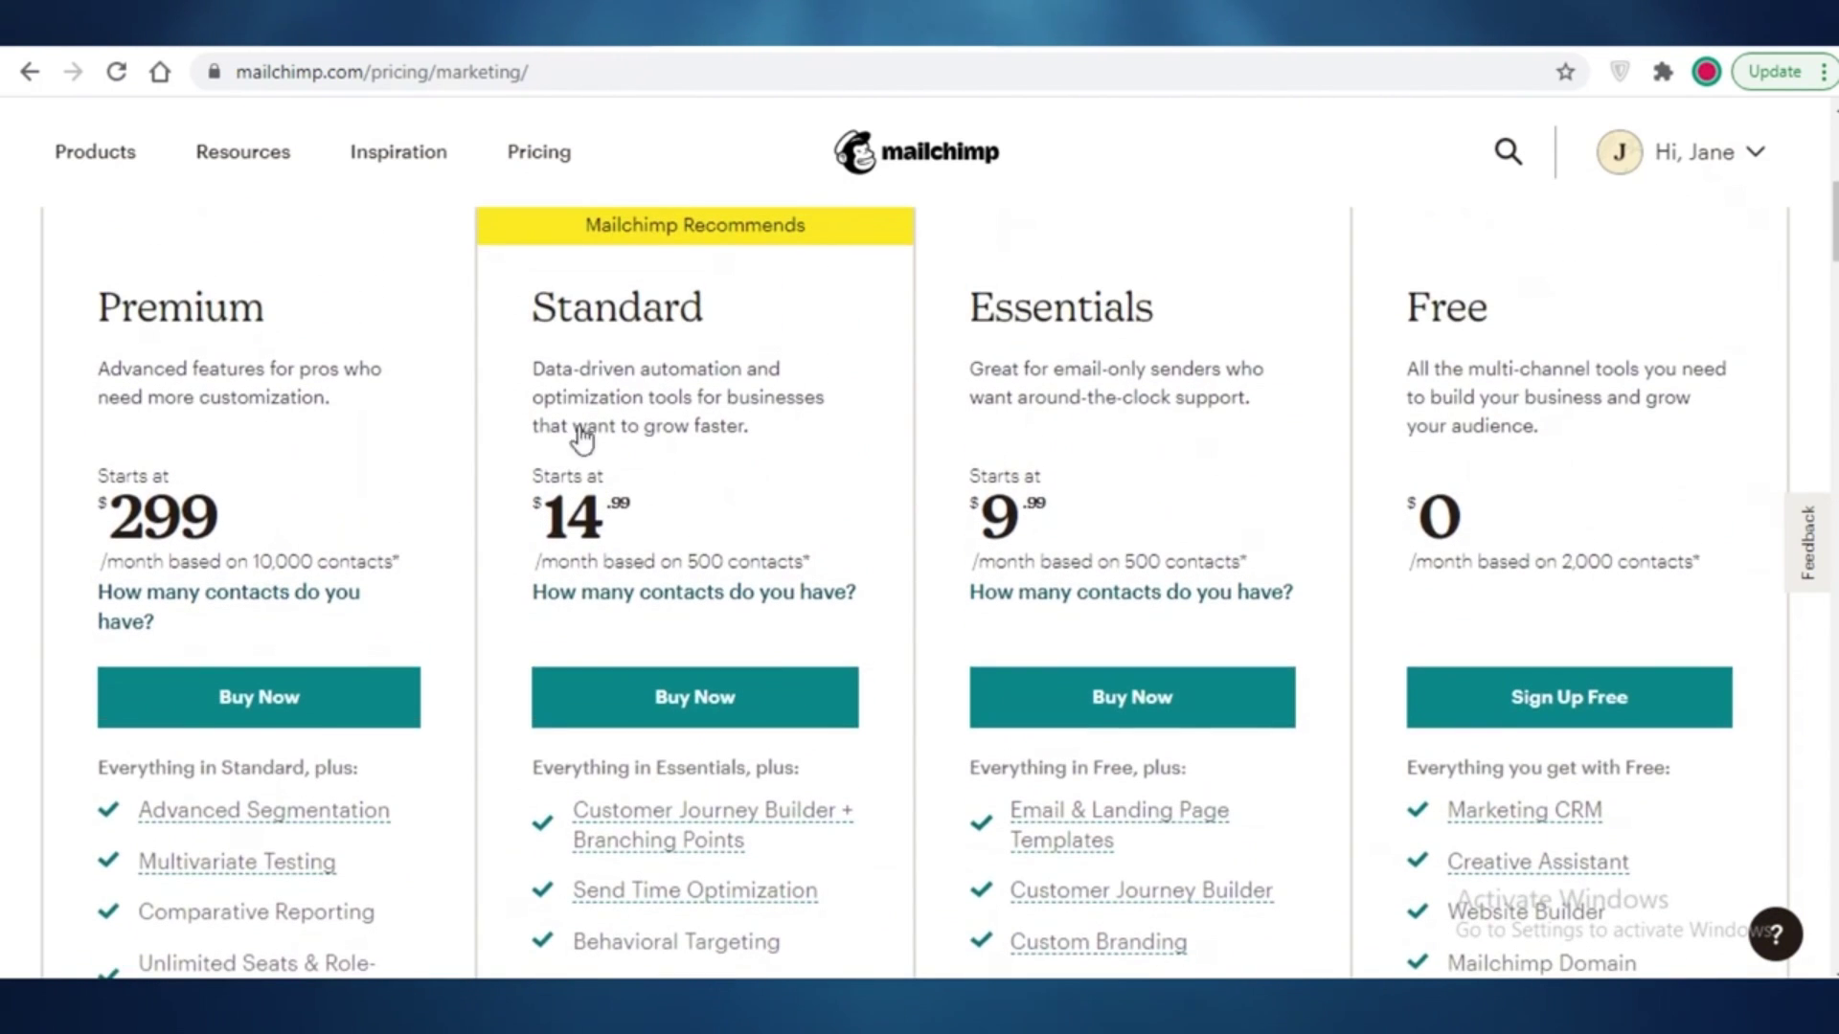
scroll(735, 488, down, 4)
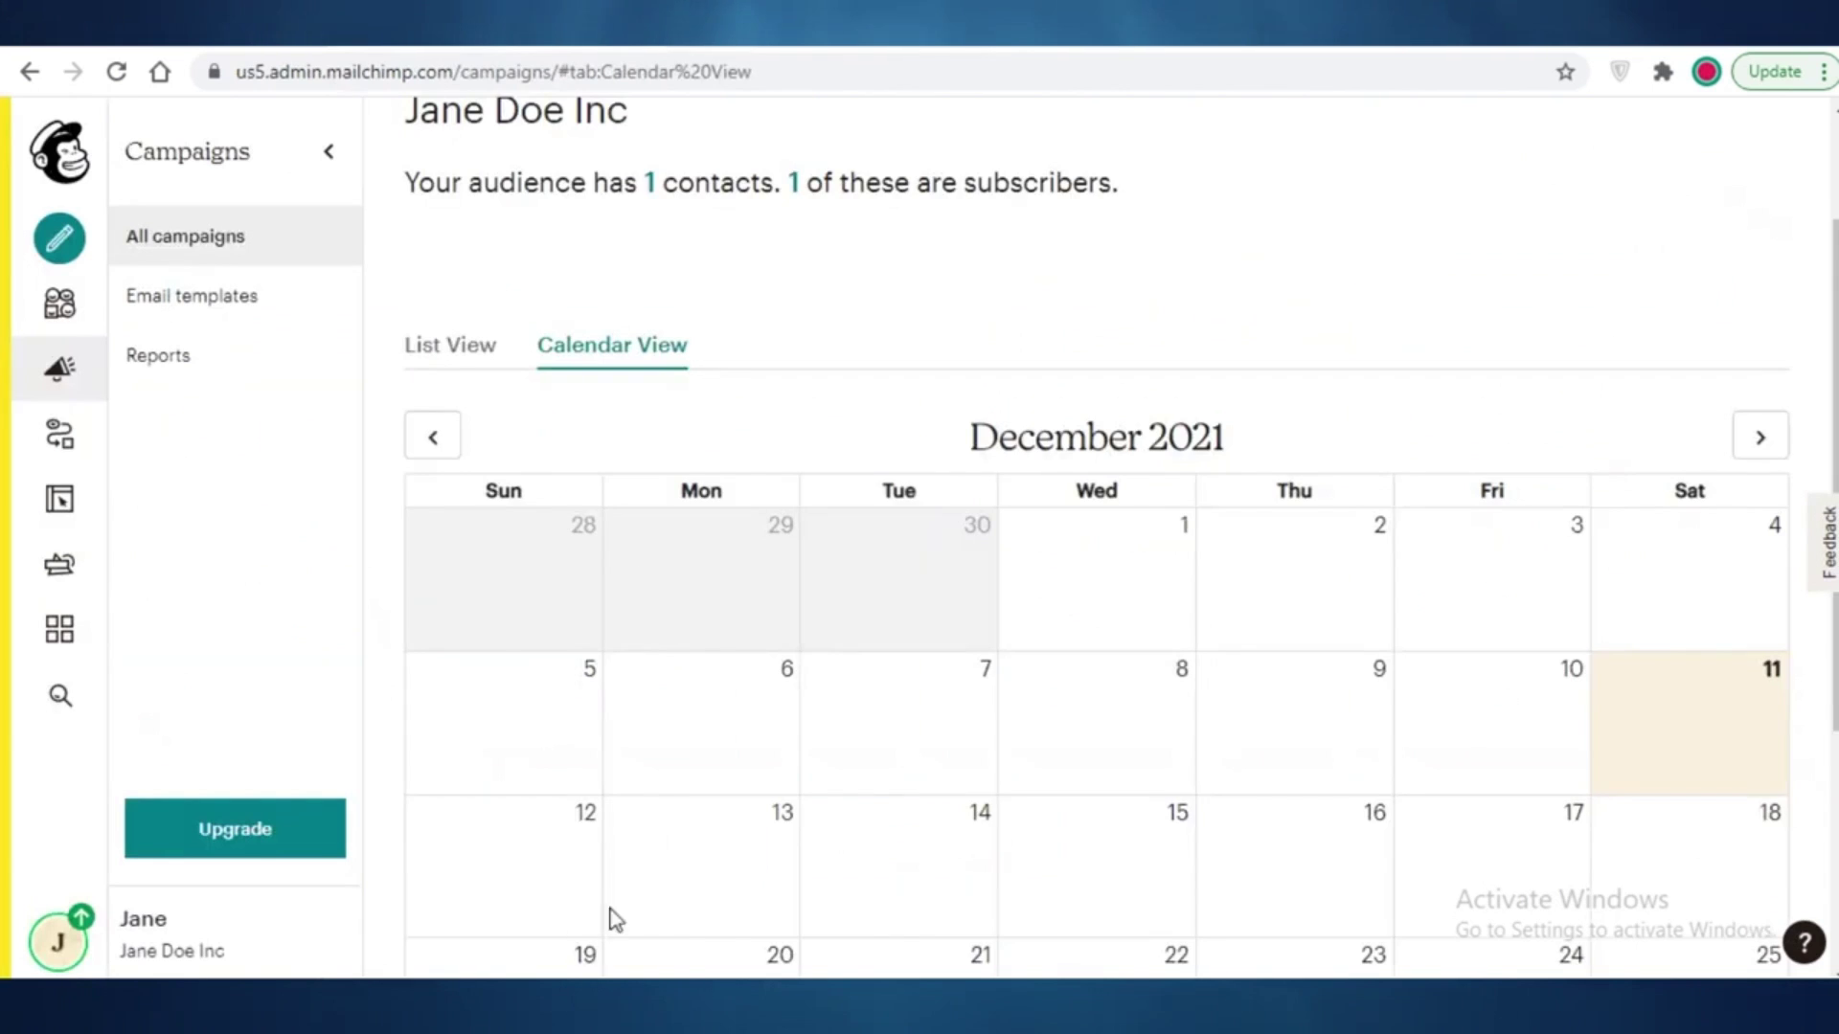
Step: Review the December 2021 campaign calendar and recheck the Marketing Platform plan prices
scroll(853, 459, down, 4)
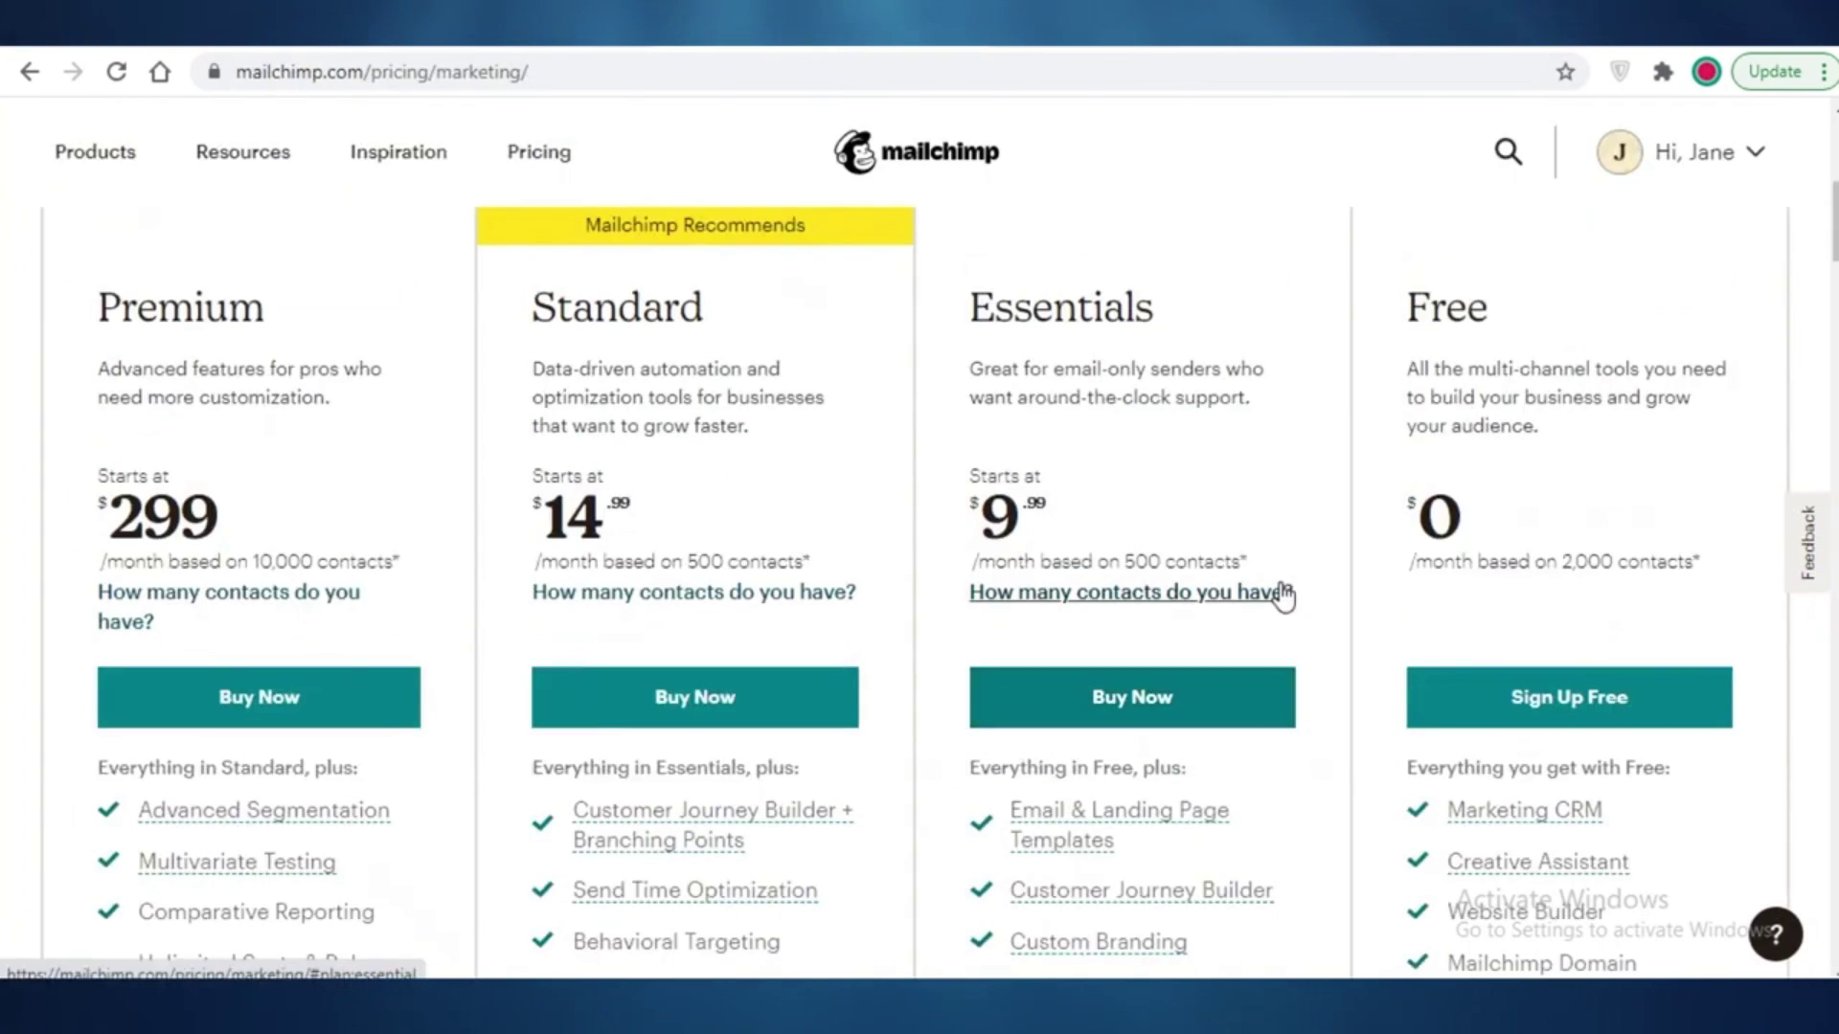
scroll(1273, 588, up, 1)
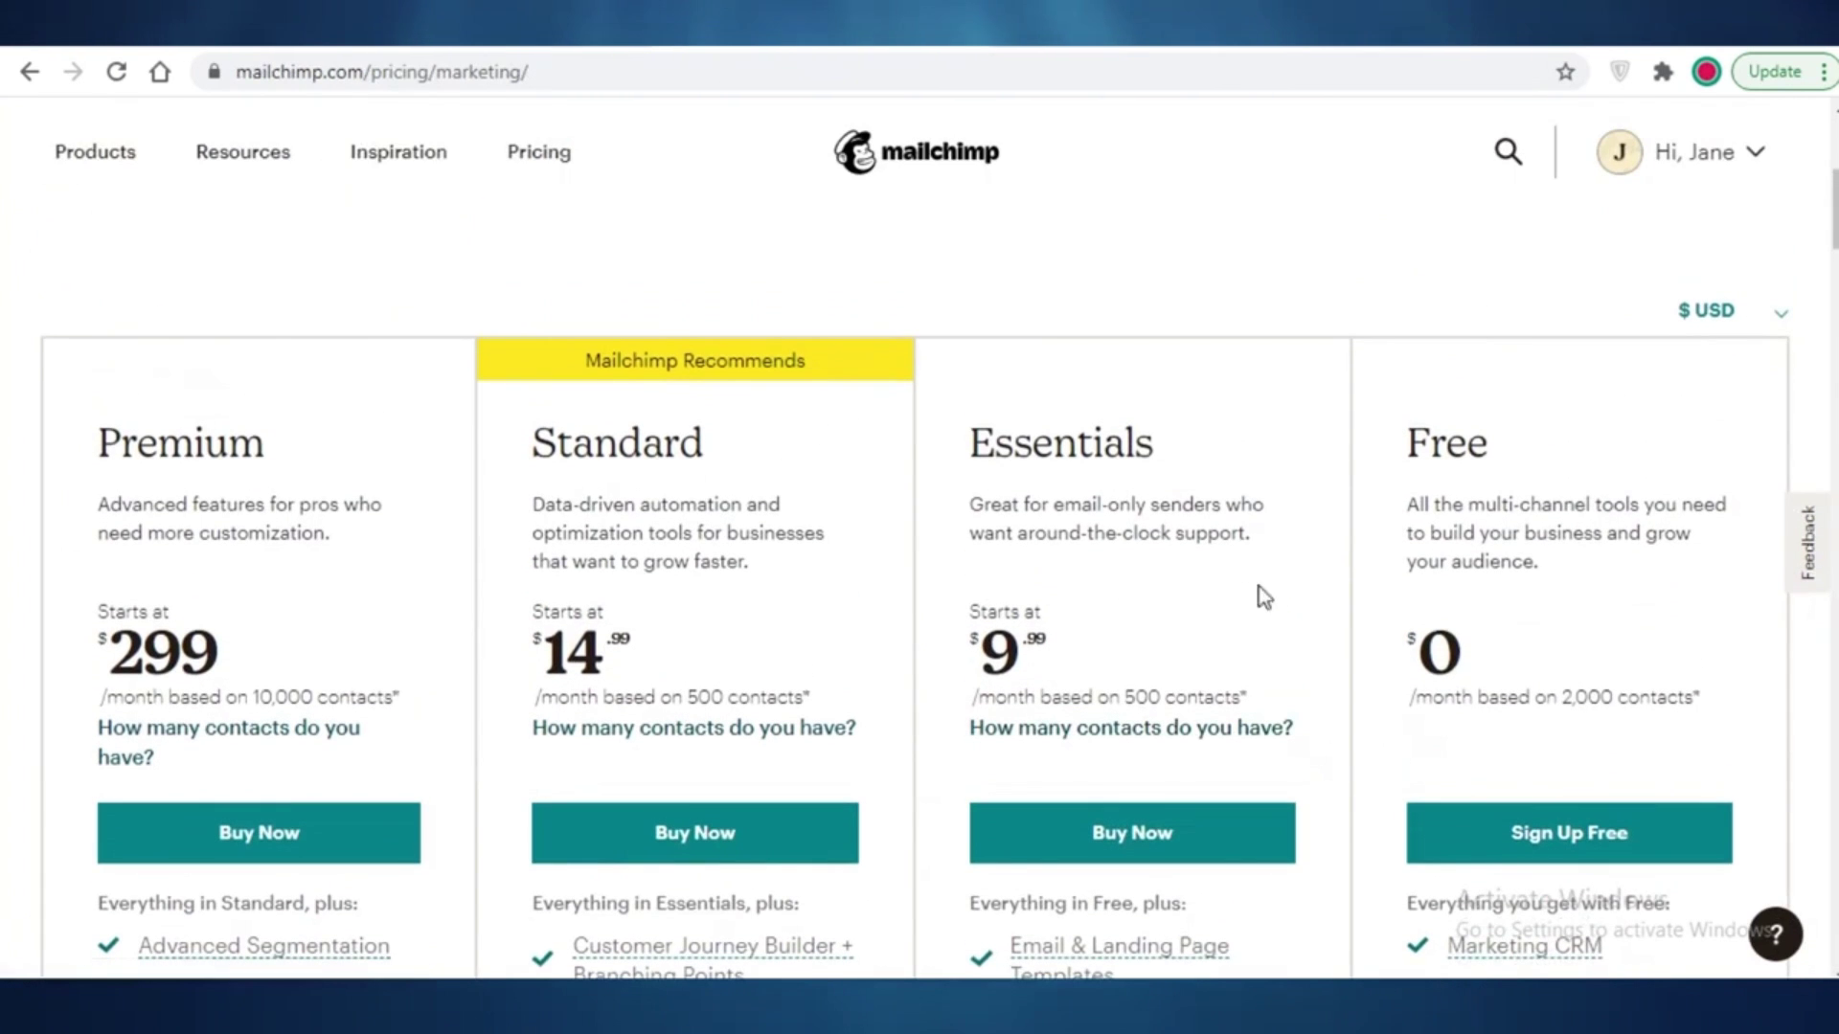
scroll(1102, 575, down, 4)
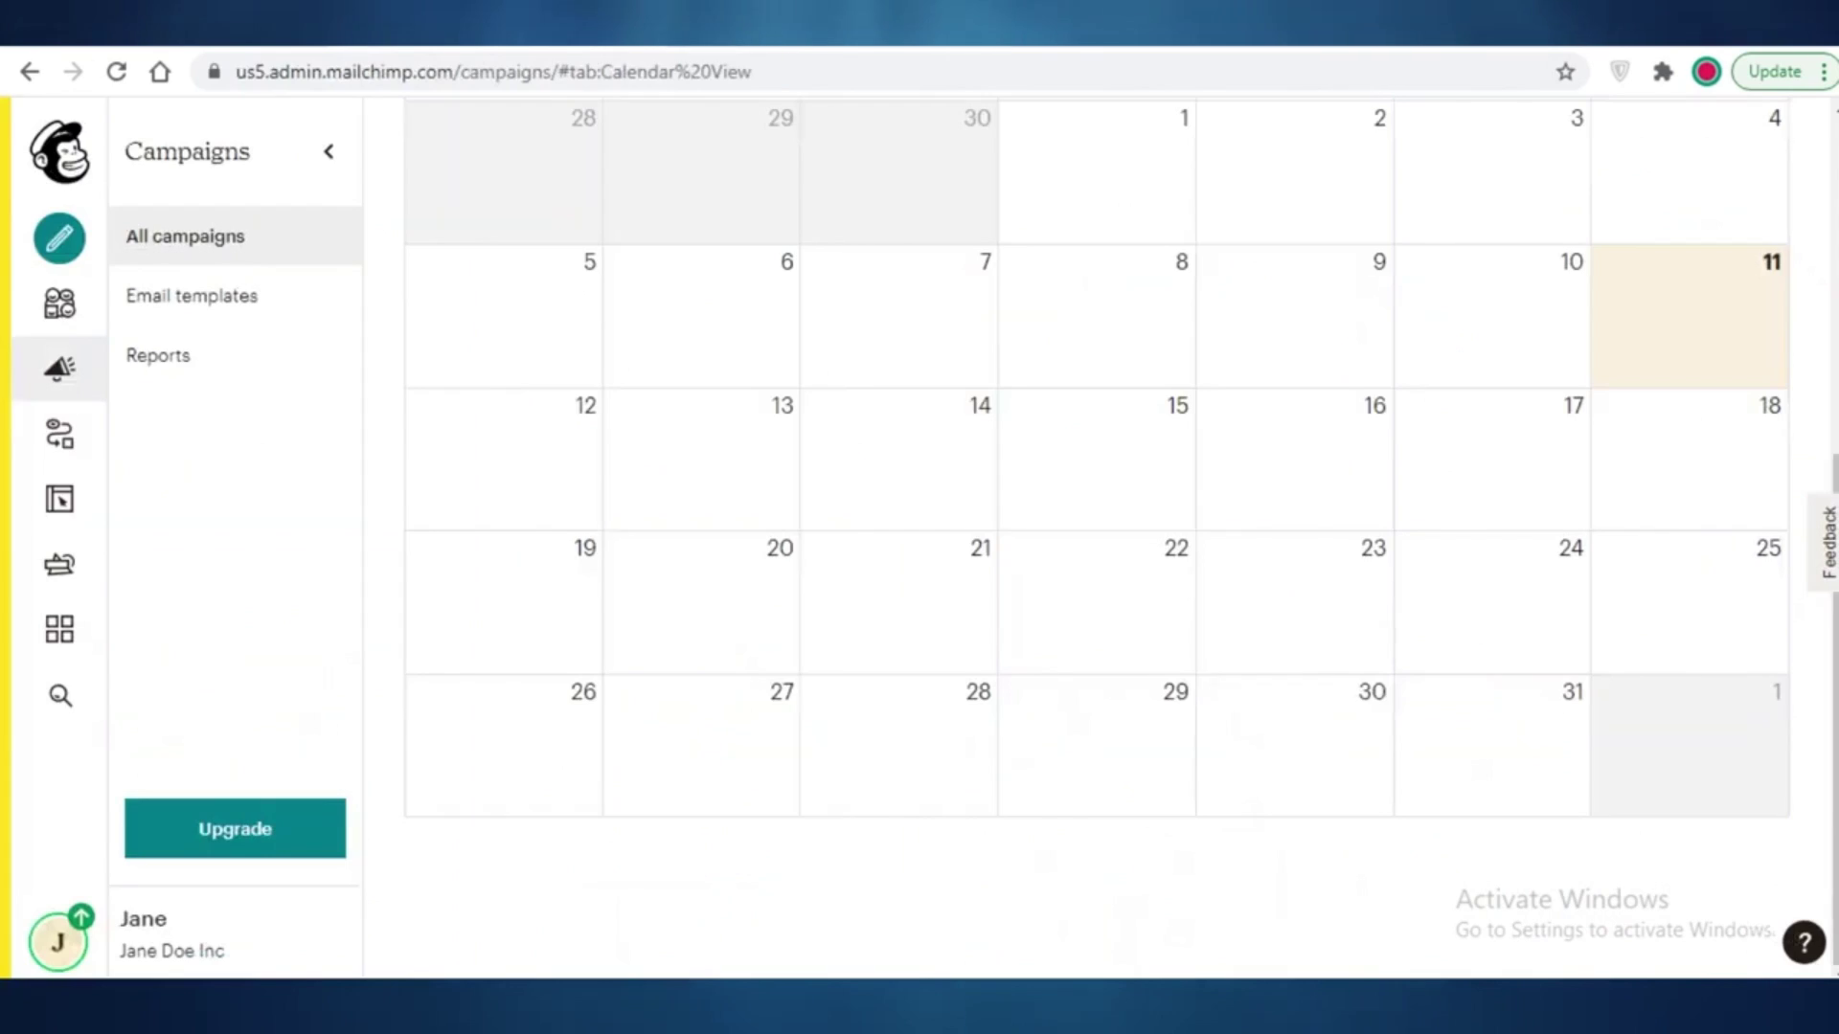